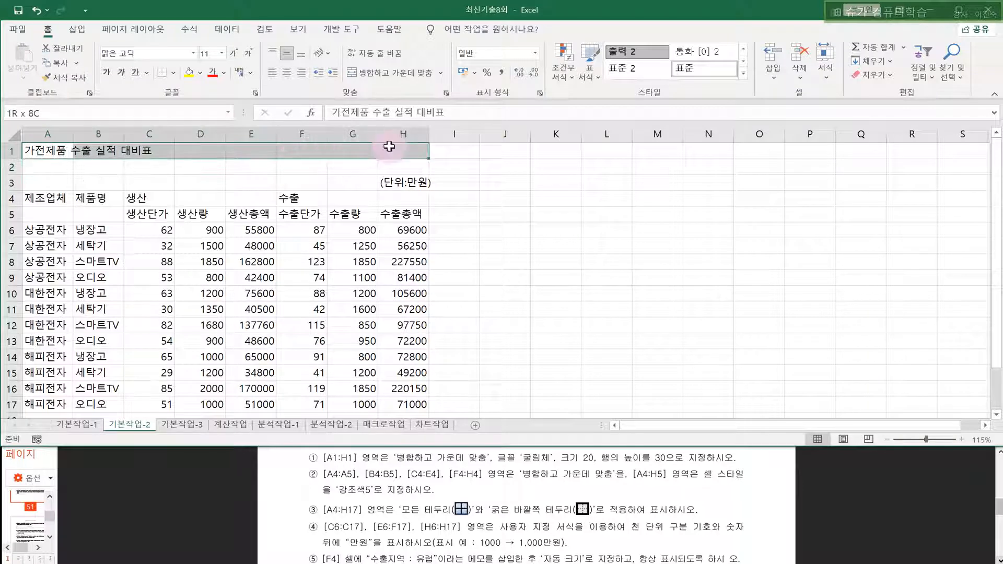
- Merge and centre the title across A1:H1 in 굴림체, size 20
click(401, 76)
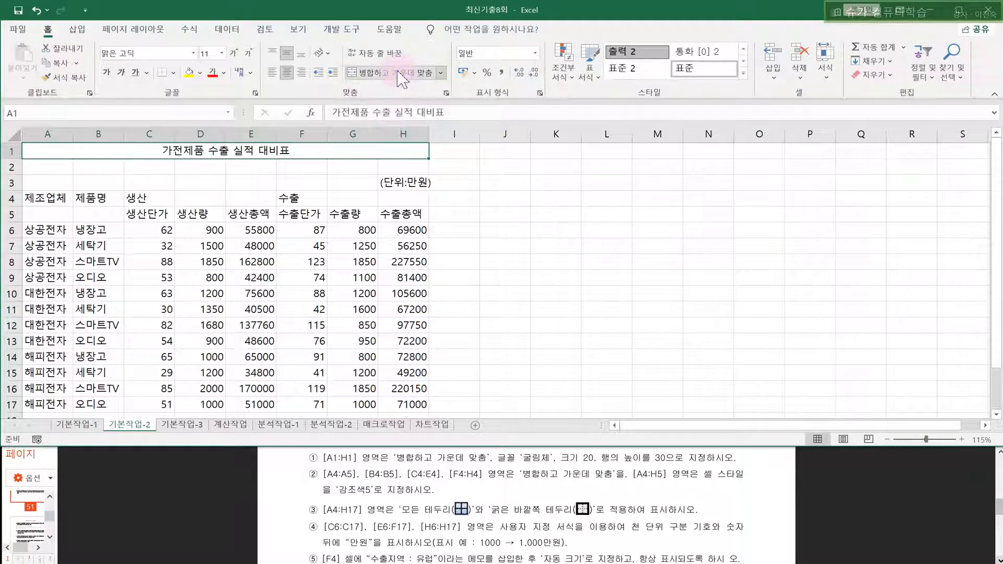
click(162, 55)
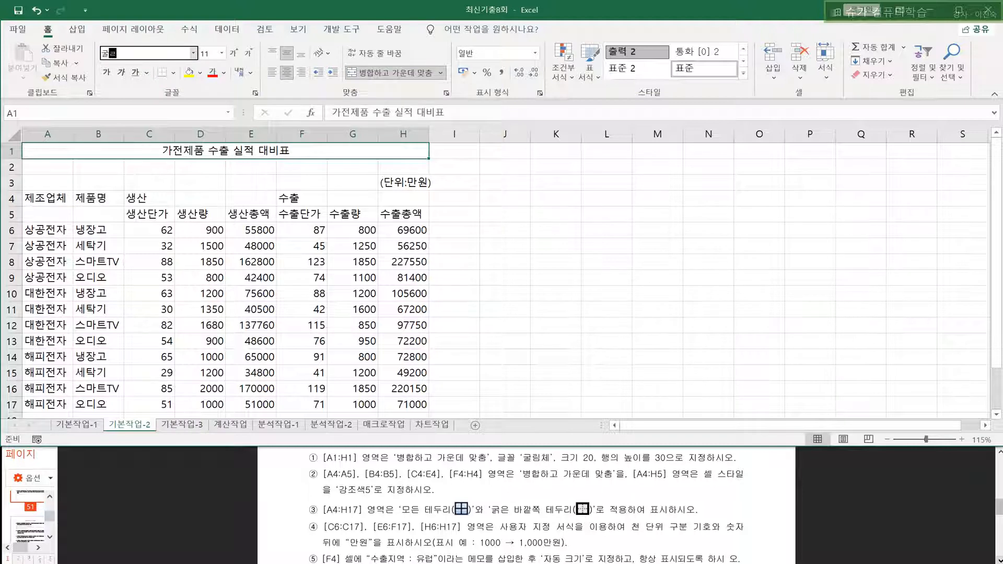
text(굴림체)
key(Return)
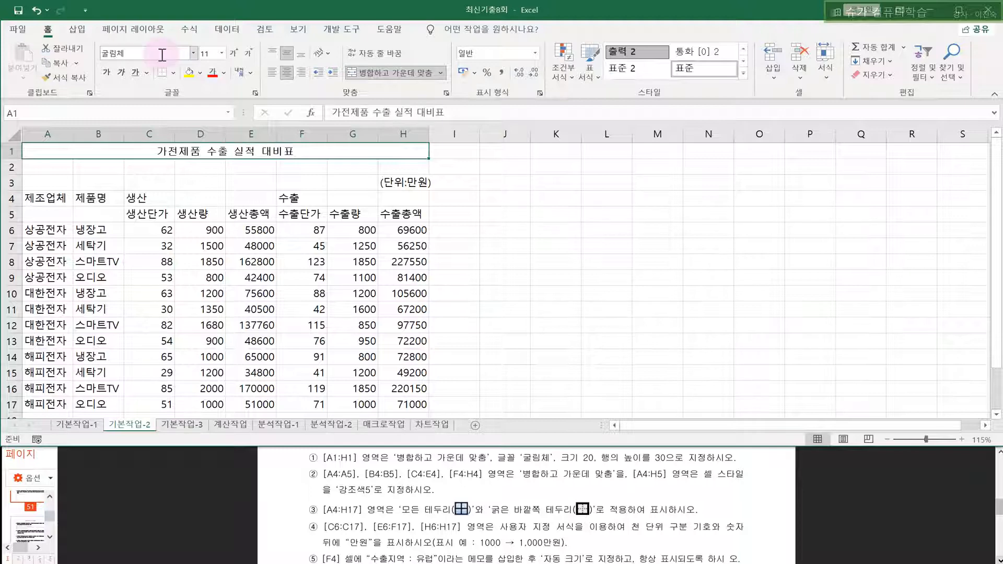
click(221, 53)
click(212, 204)
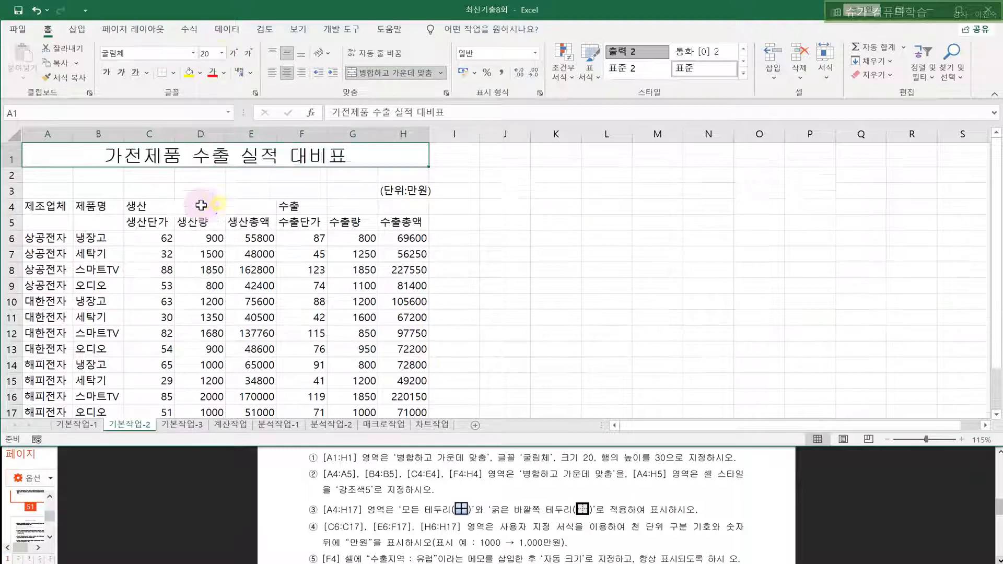
- Set the height of row 1 to 30
click(18, 159)
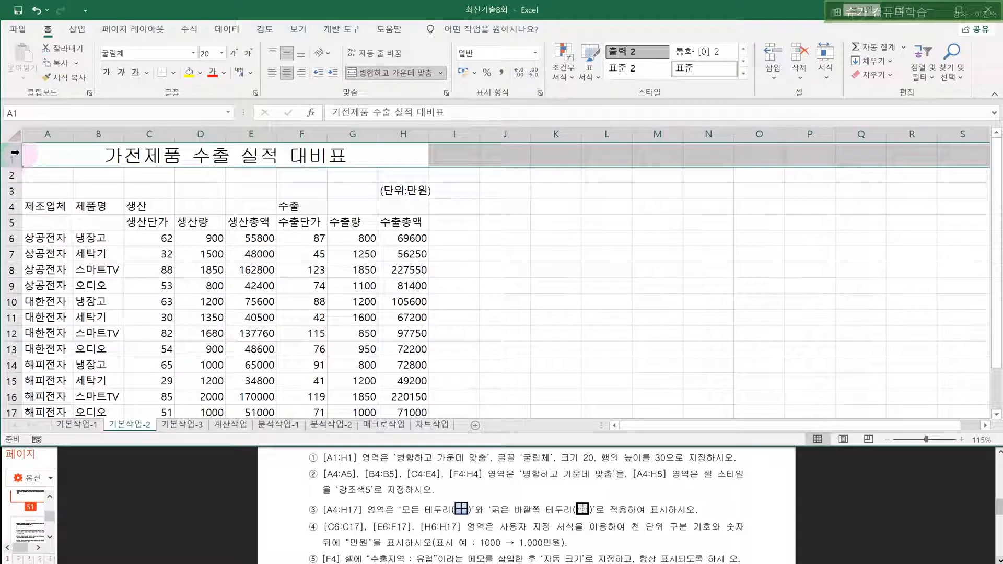
right_click(4, 154)
click(49, 325)
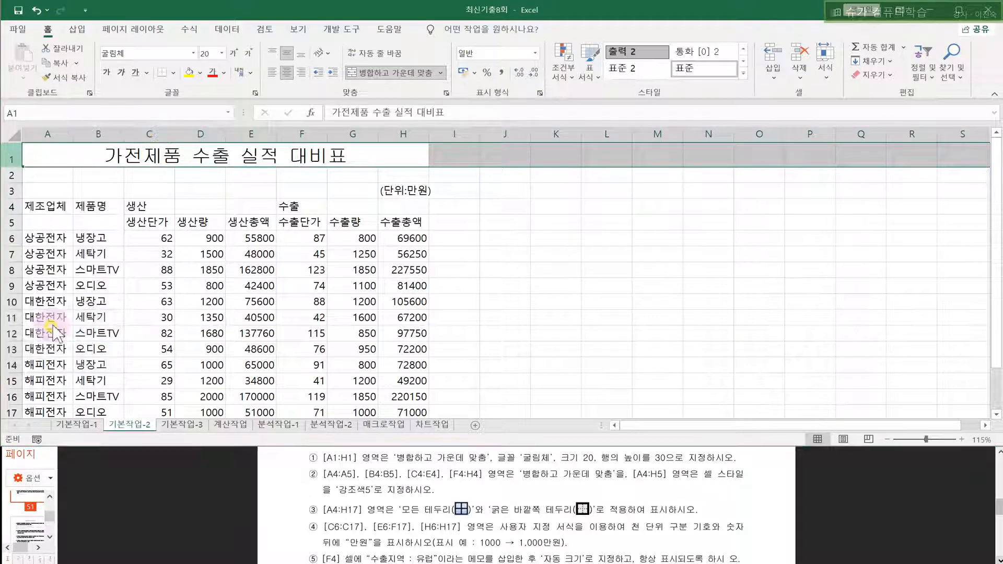
text(30)
key(Return)
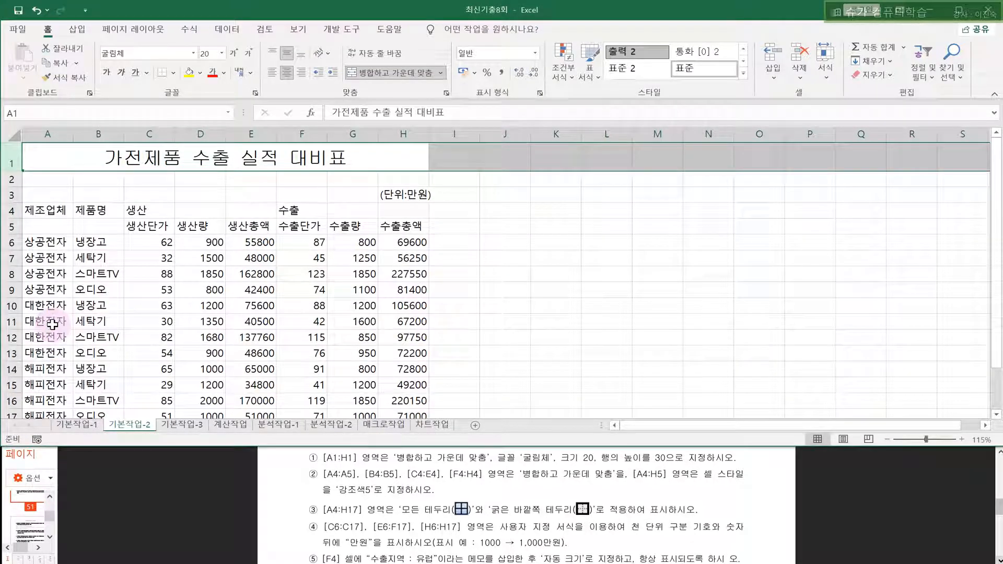
click(206, 356)
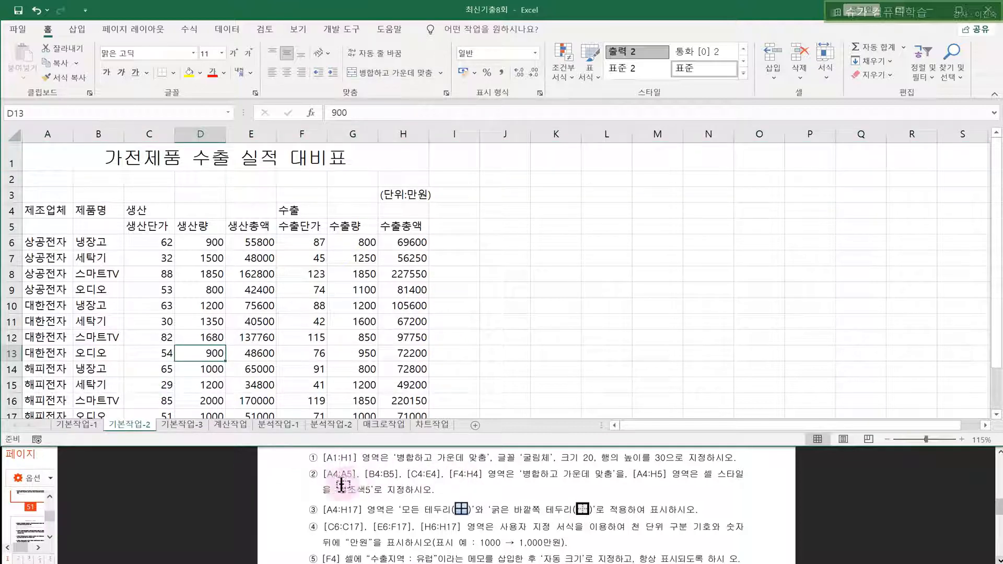
- Merge and centre header cells A4:A5, B4:B5, C4:E4 and F4:H4
drag(55, 212, 48, 225)
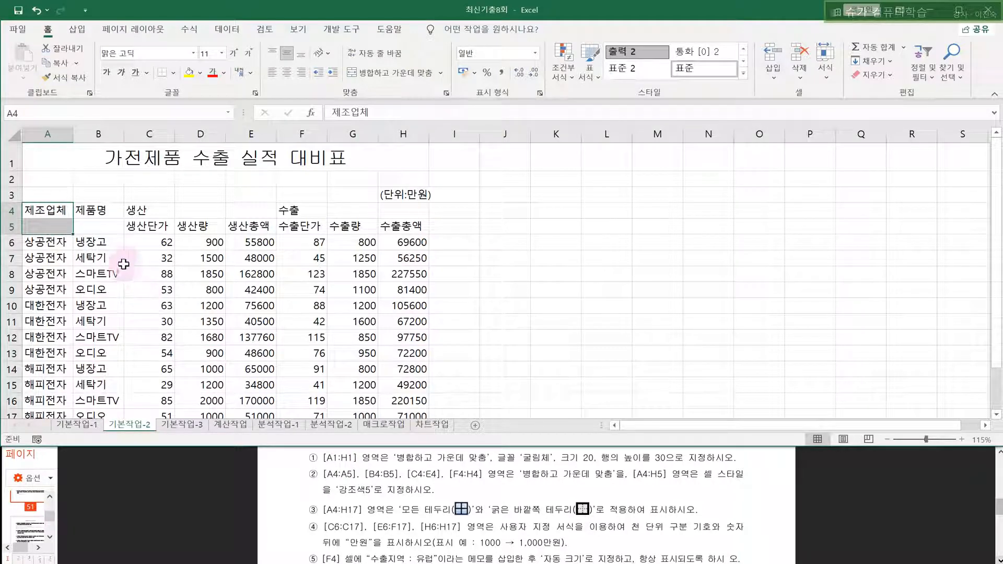
ctrl+drag(91, 211, 400, 211)
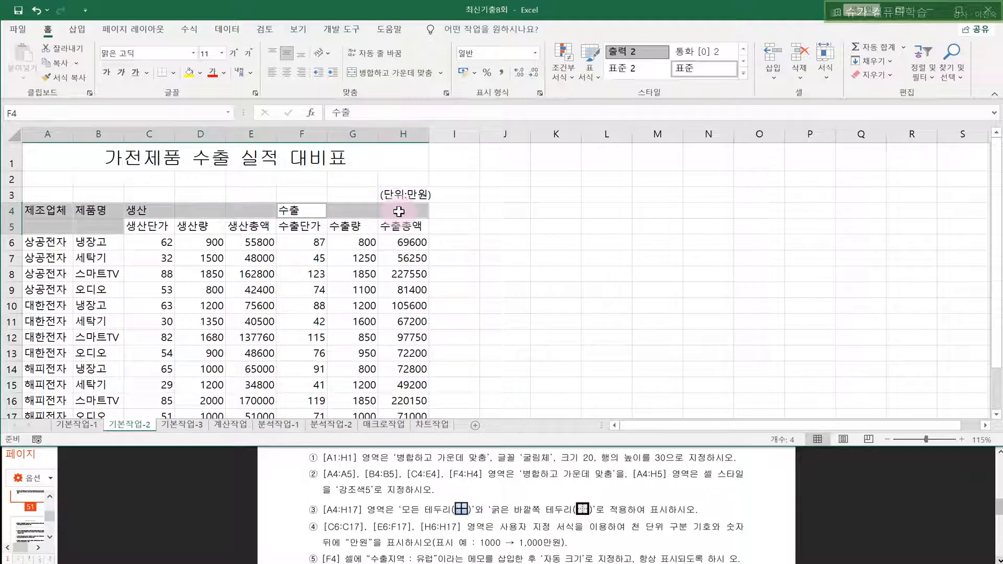
click(369, 73)
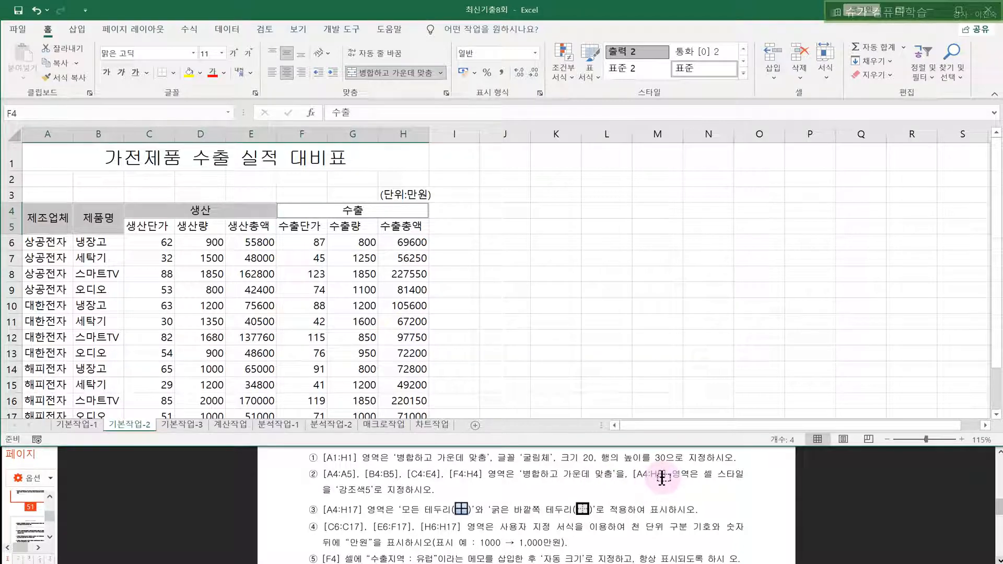
- Select the header block A4:H5 and check fill colours without changing anything
drag(41, 213, 398, 219)
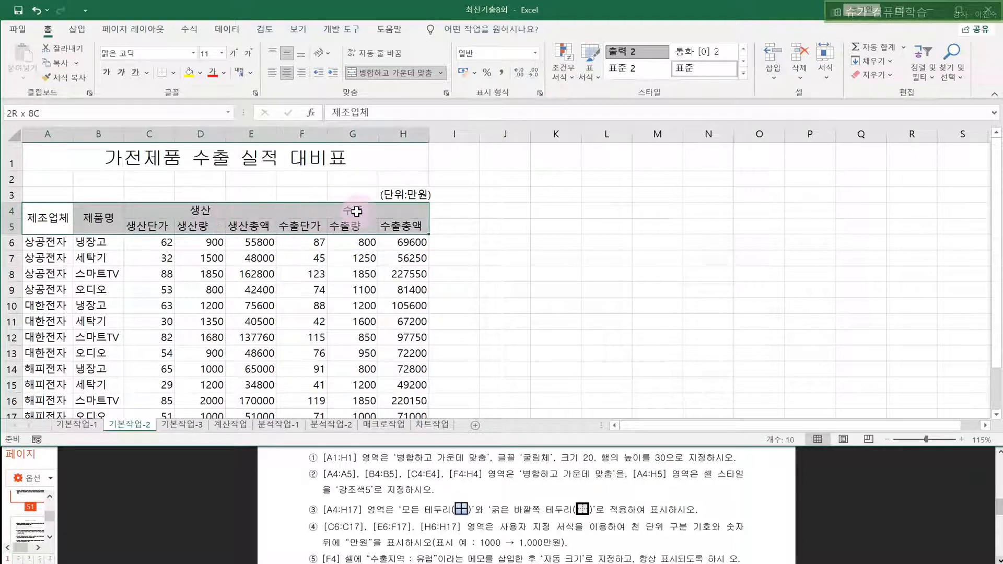
click(30, 210)
drag(43, 209, 384, 221)
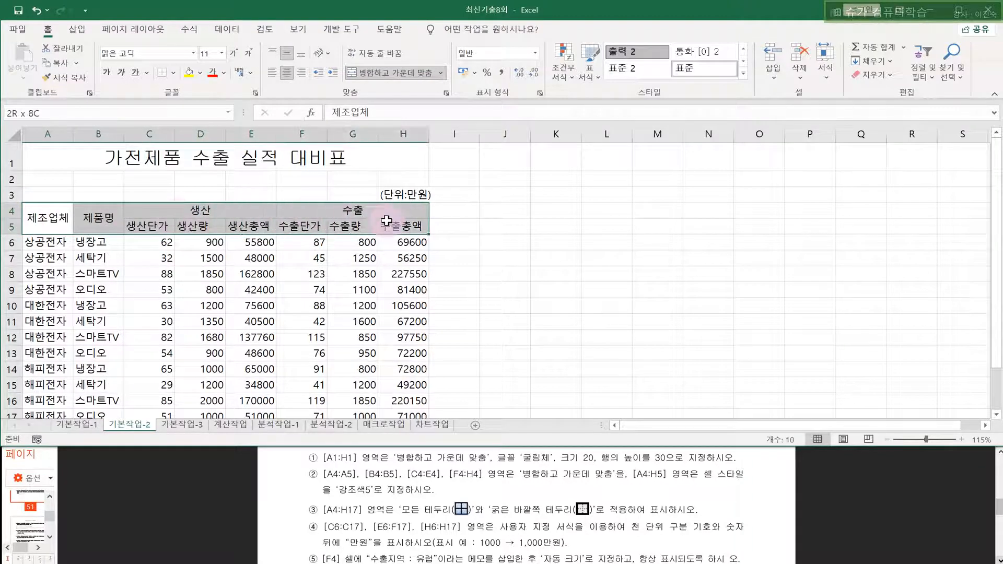
drag(41, 219, 354, 212)
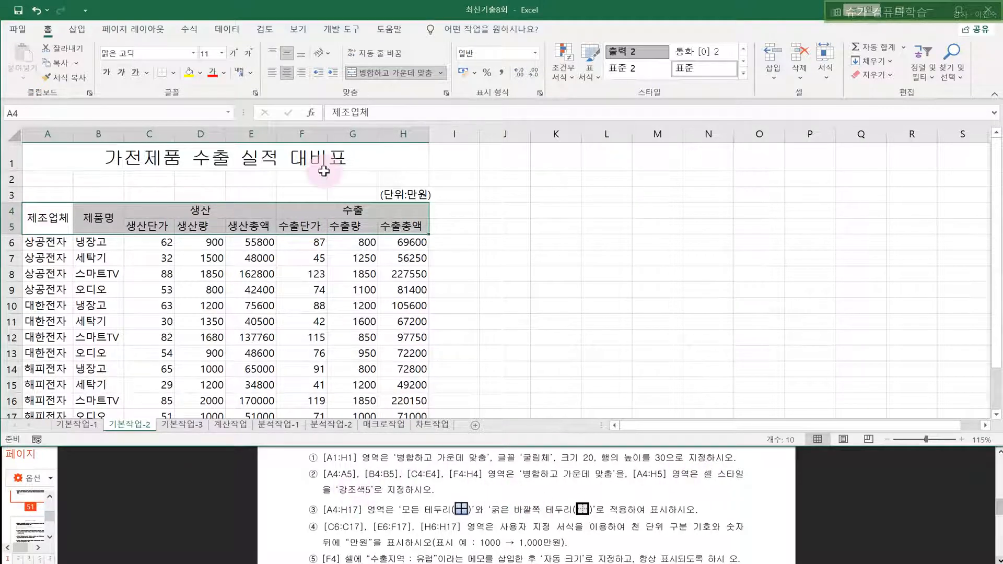
click(201, 73)
click(201, 72)
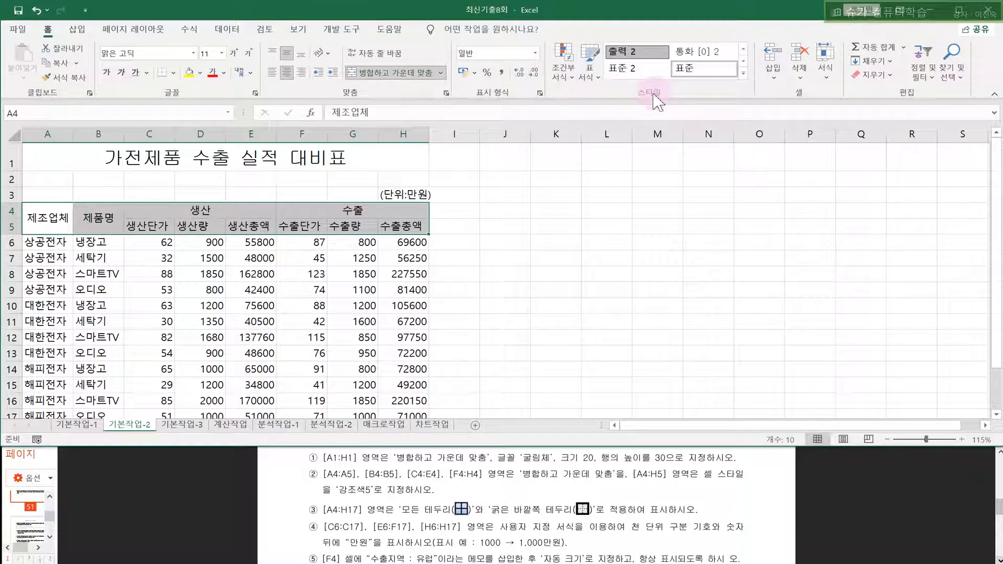
- Apply the 강조색5 cell style to the A4:H5 header
click(744, 73)
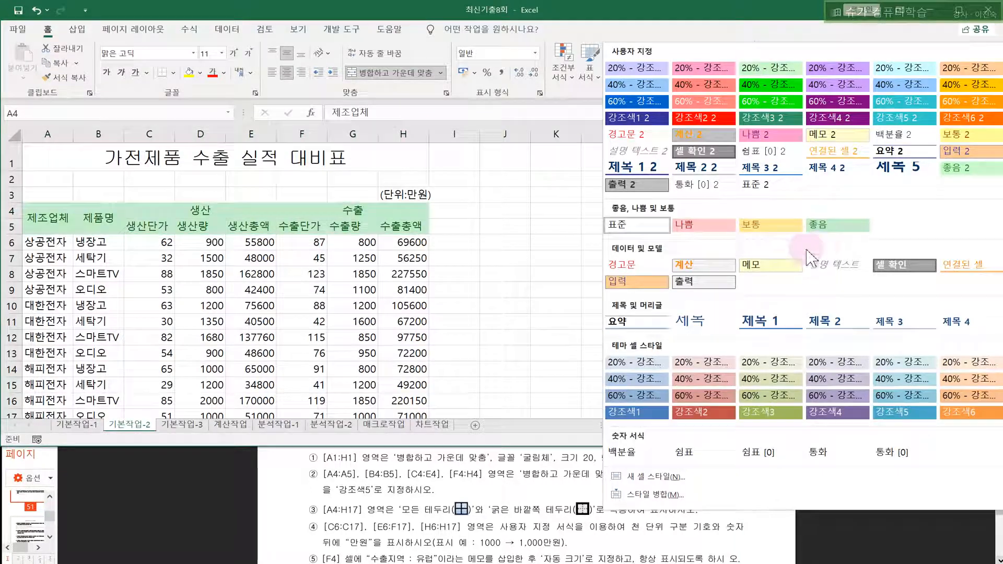
click(896, 414)
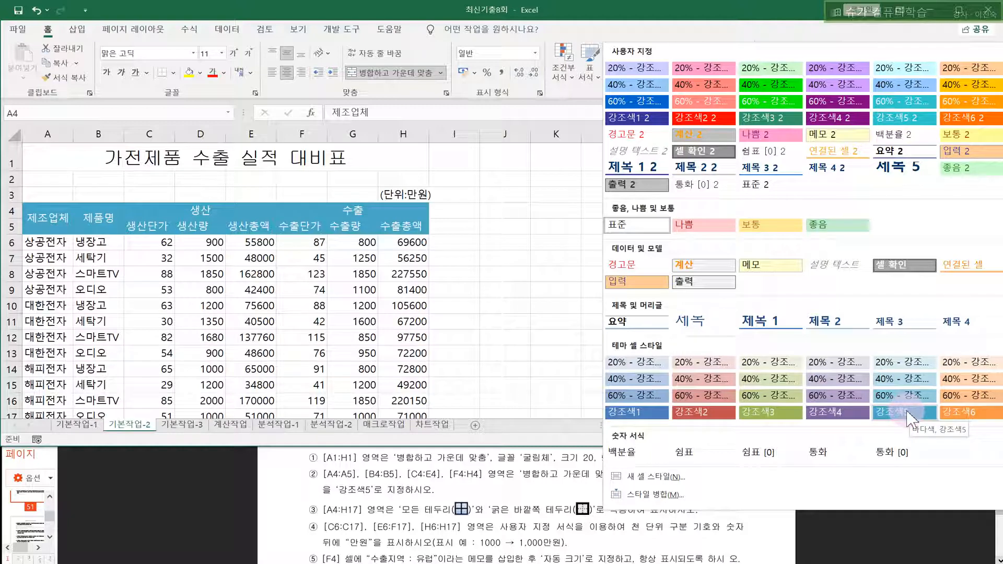
click(522, 271)
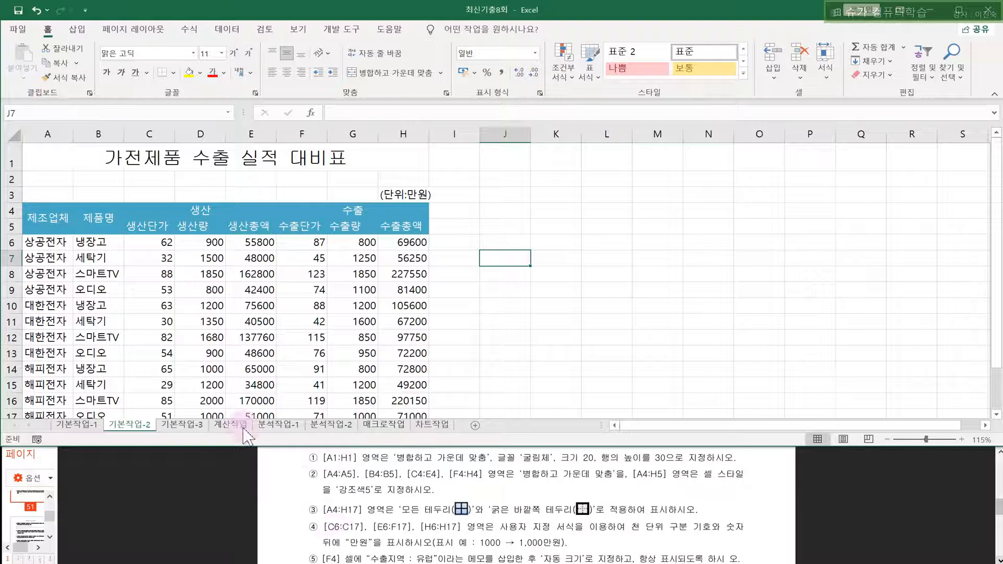
- Give A4:H17 all cell borders plus a thick outside border
drag(67, 219, 364, 413)
scroll(364, 413, down, 1)
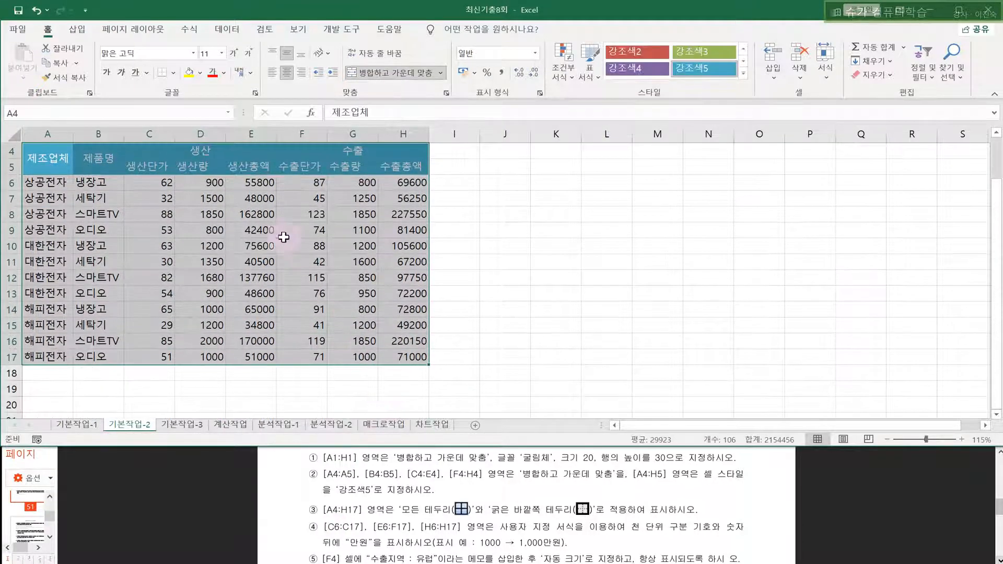
click(173, 73)
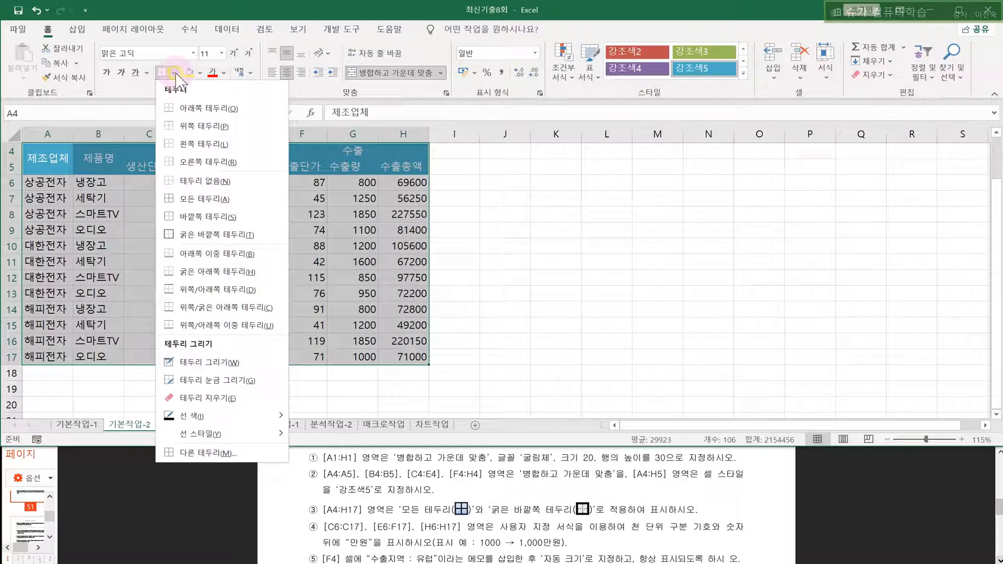
click(187, 201)
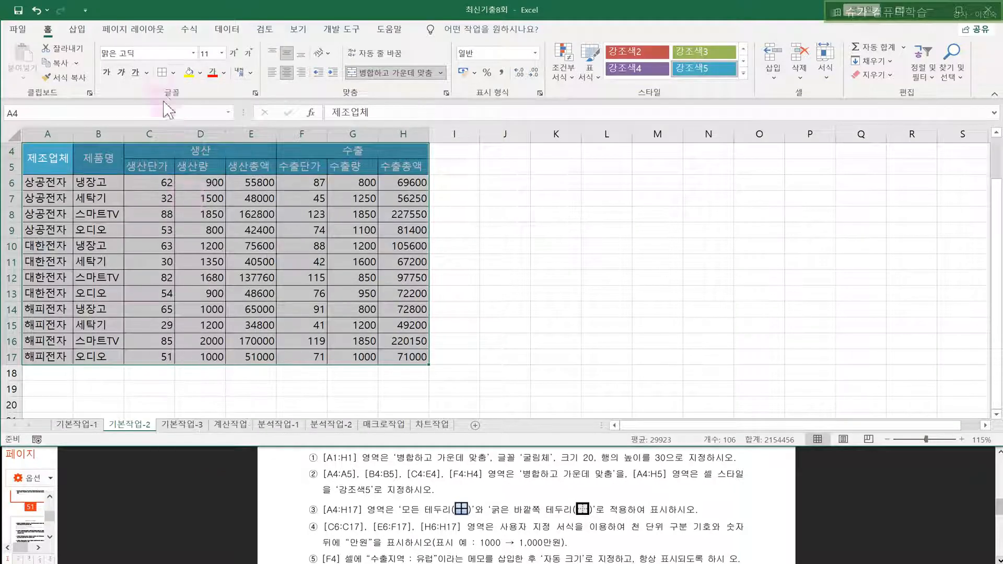
click(173, 72)
click(186, 238)
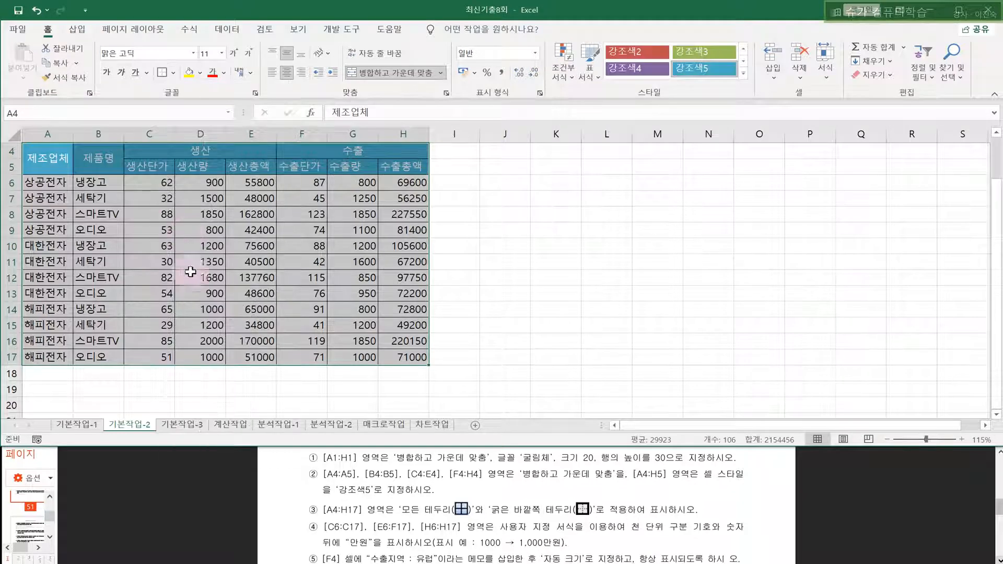
click(207, 293)
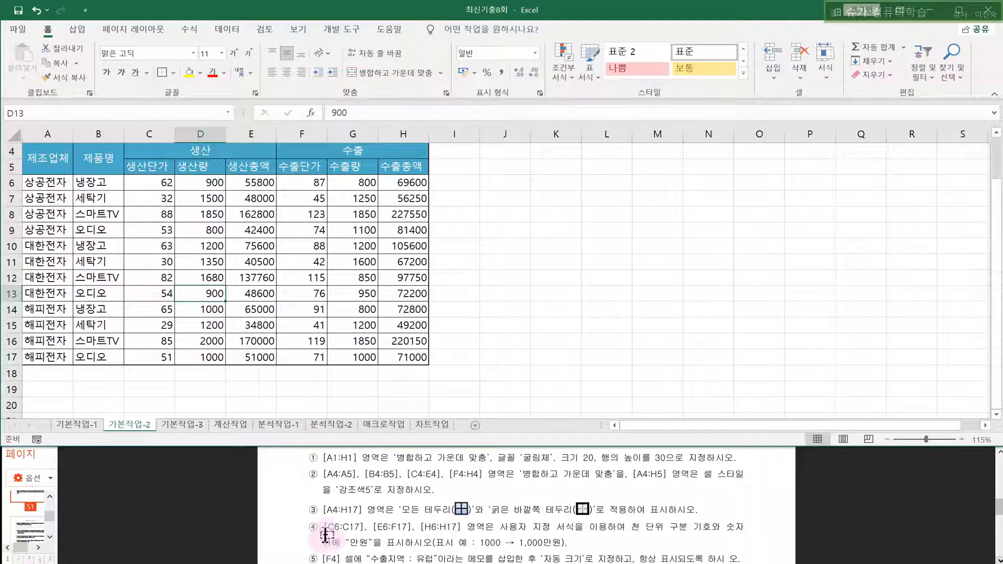
- Select the amount ranges C6:C17, E6:F17 and H6:H17
drag(146, 184, 143, 356)
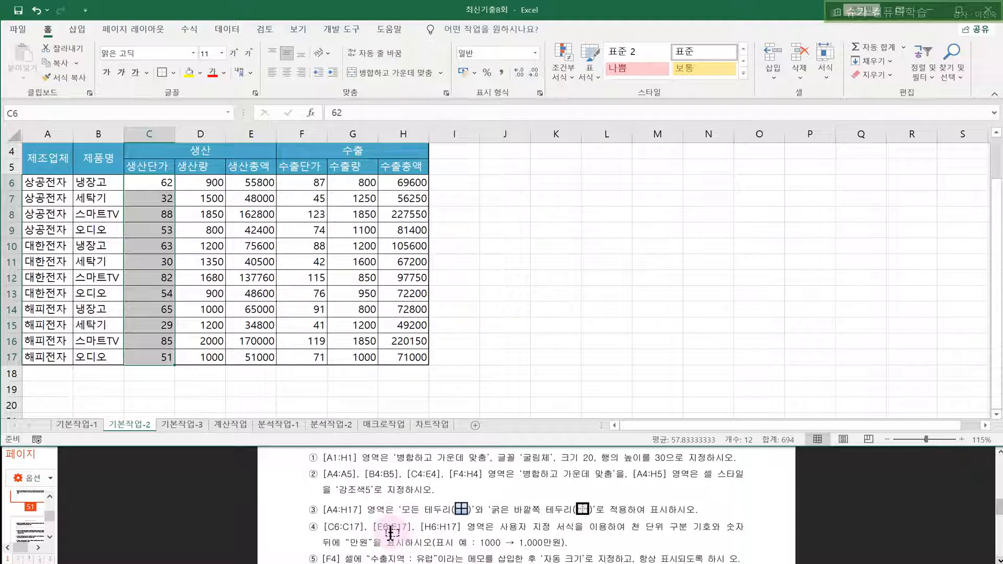
drag(243, 188, 303, 360)
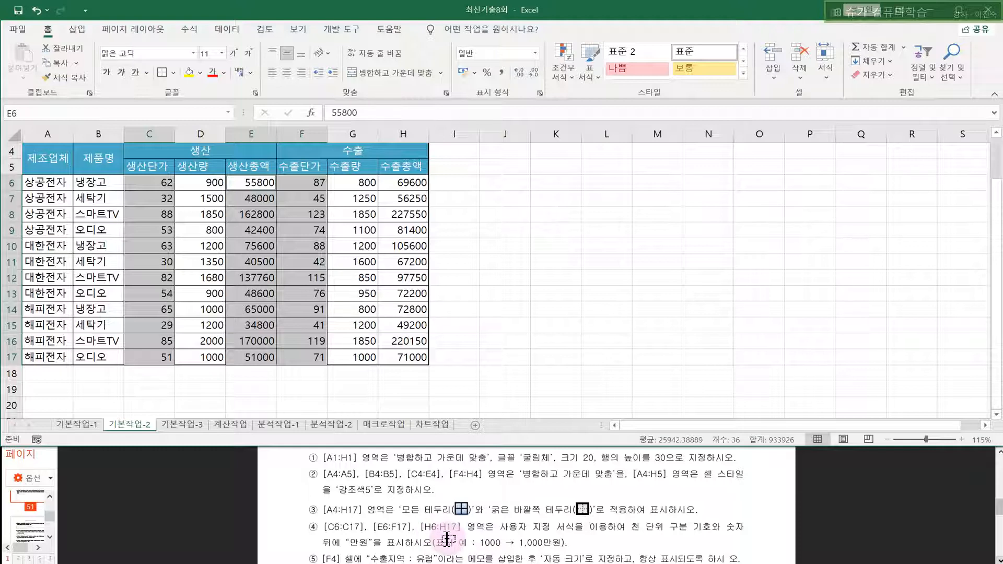
drag(394, 182, 408, 359)
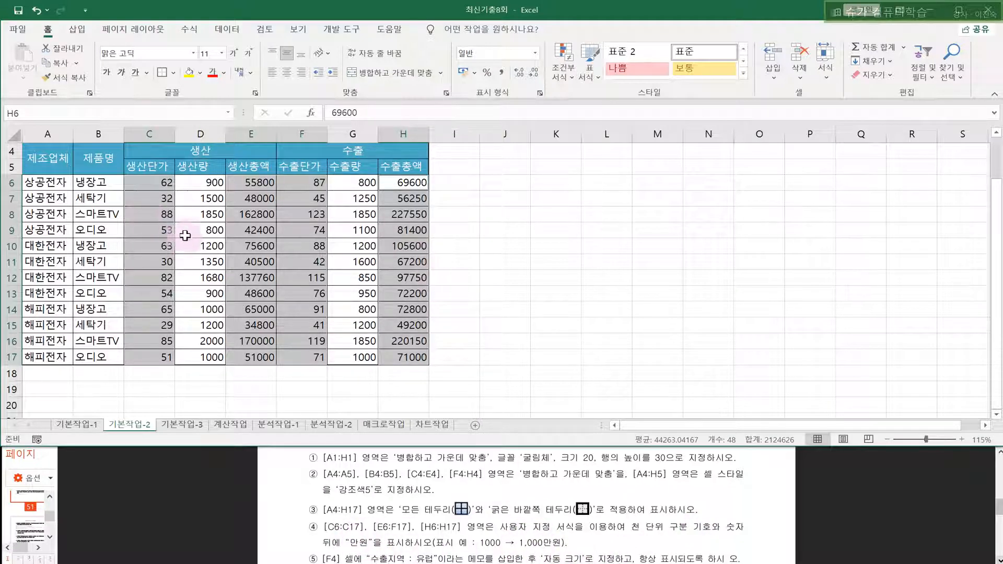
- Apply the custom number format #,##0"만원" to the selected amounts
key(ctrl+1)
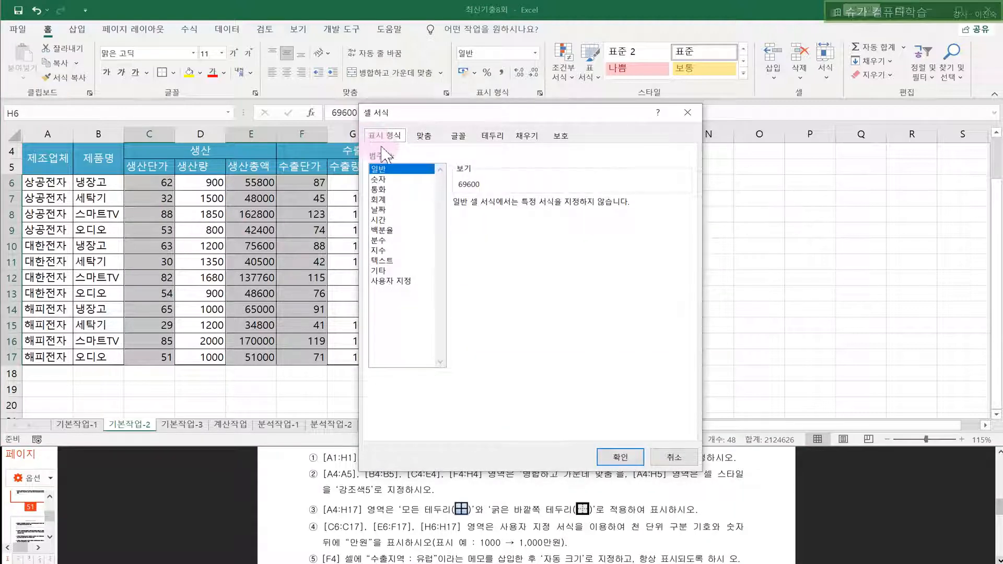
key(Escape)
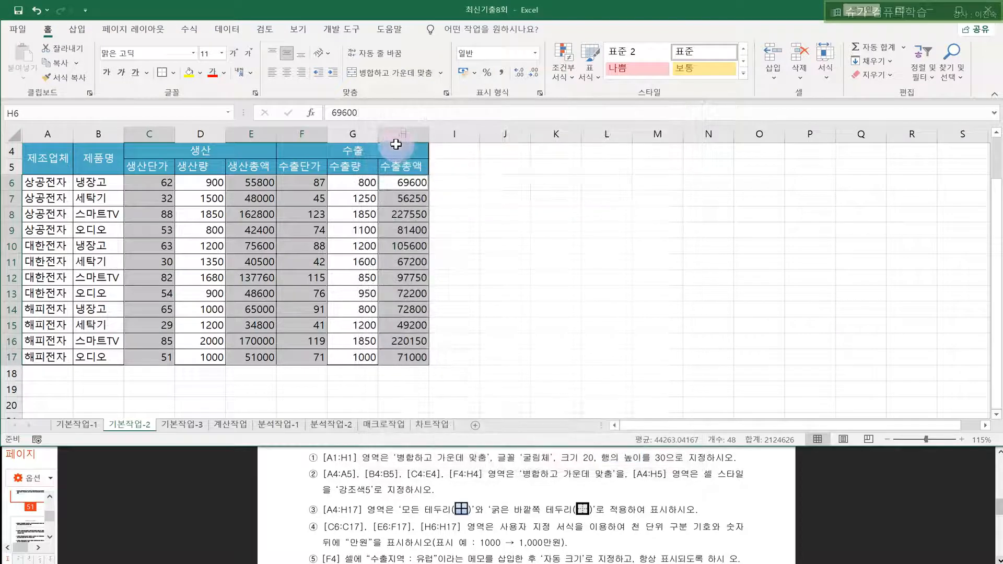
key(ctrl+1)
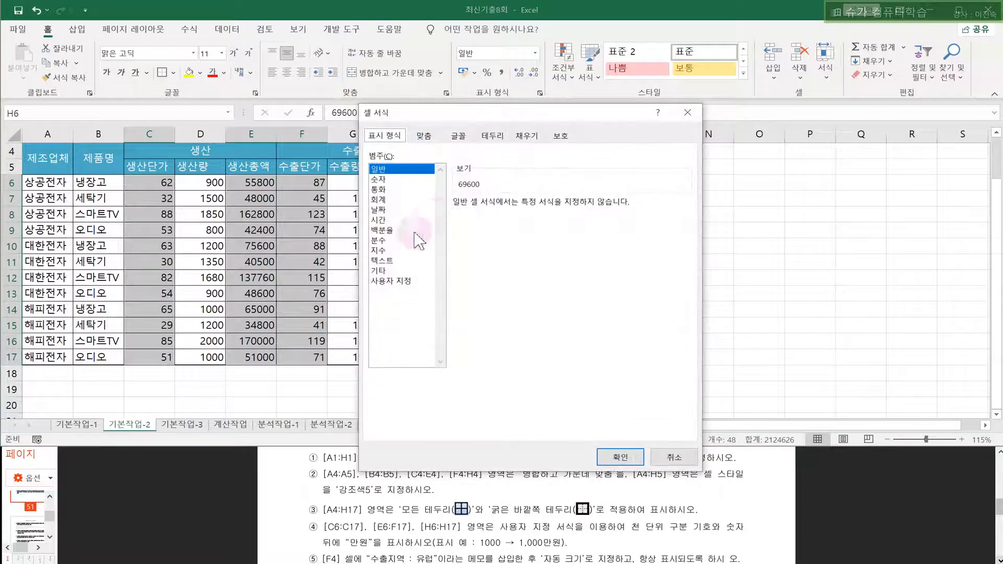
click(397, 282)
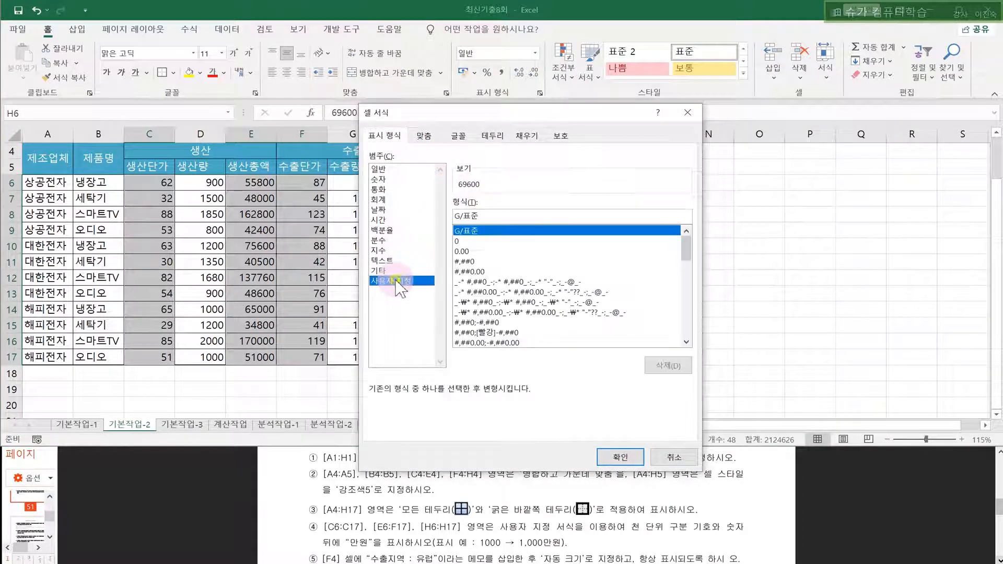
click(464, 262)
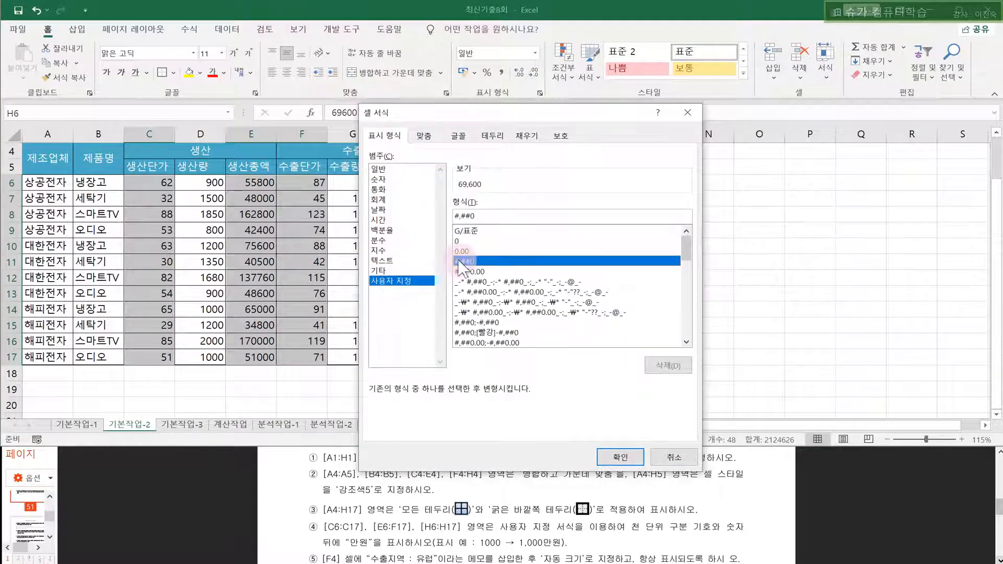
click(483, 218)
text("만원)
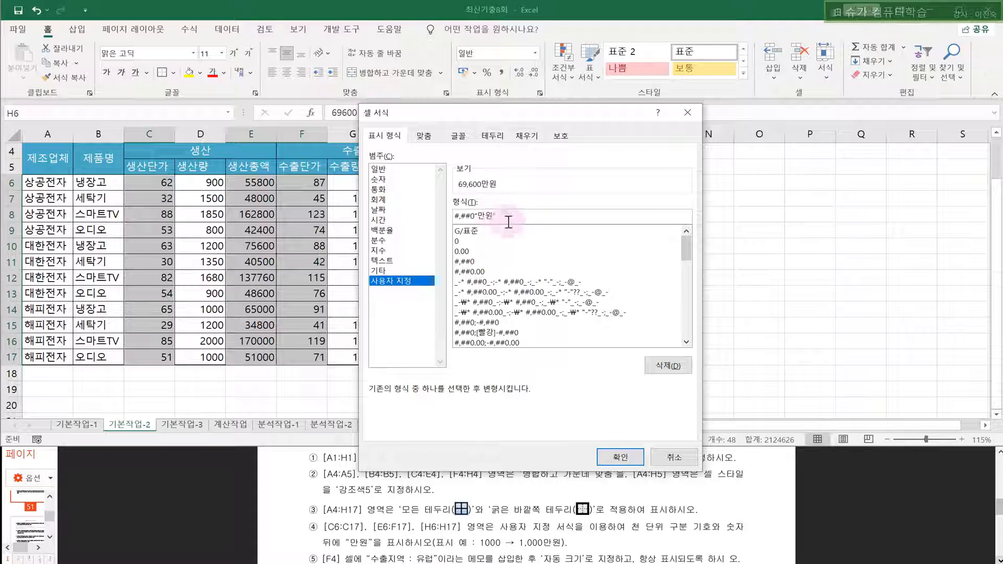
click(620, 458)
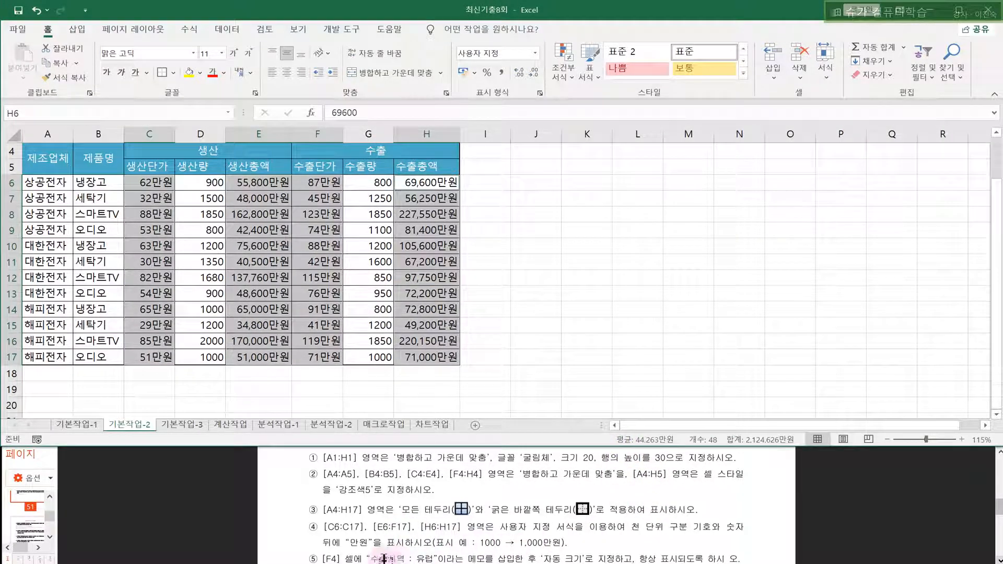
- Insert a memo on merged header F4 reading 수출지역 : 유럽
click(309, 135)
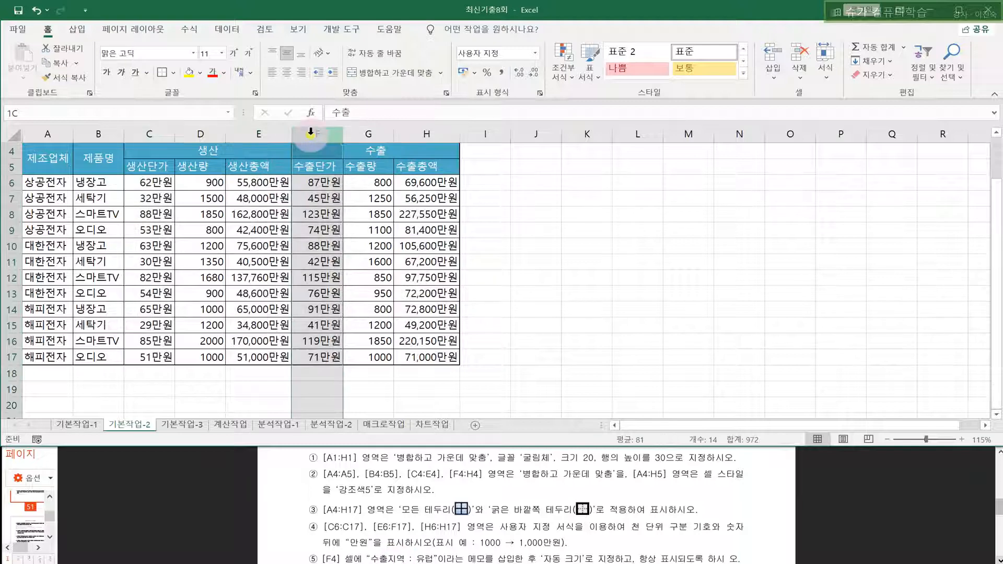
click(305, 183)
click(310, 163)
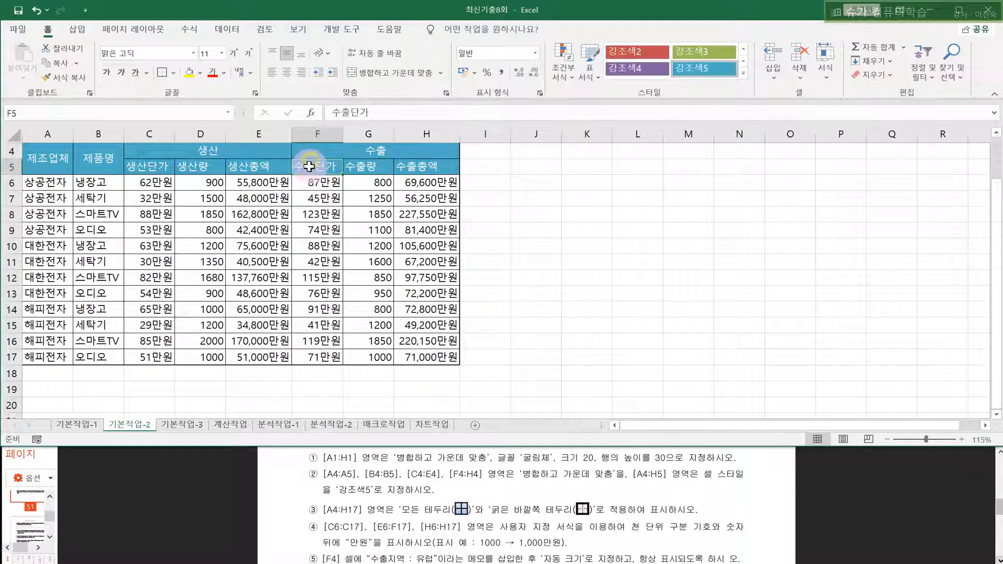
click(310, 149)
scroll(317, 151, up, 1)
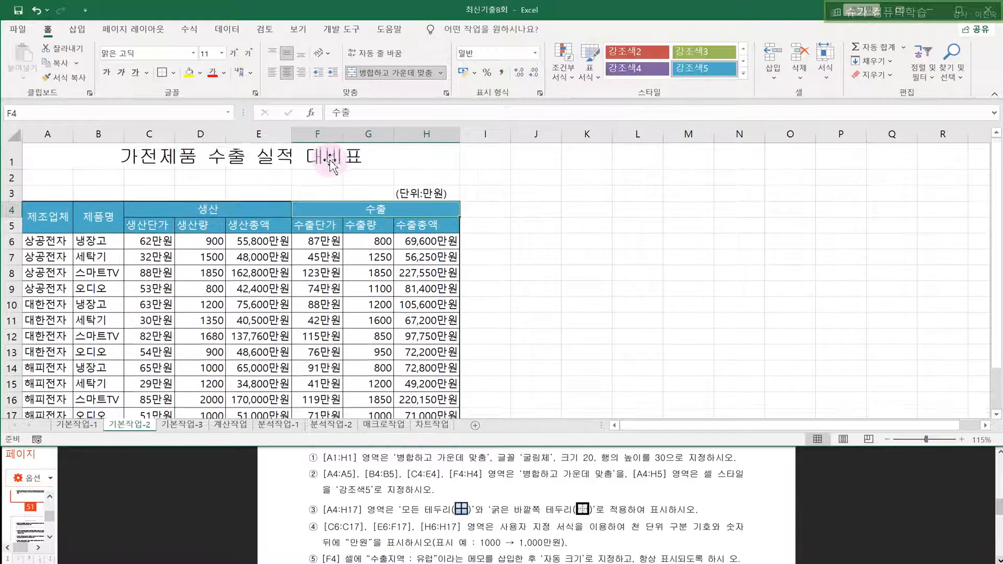
scroll(313, 173, down, 1)
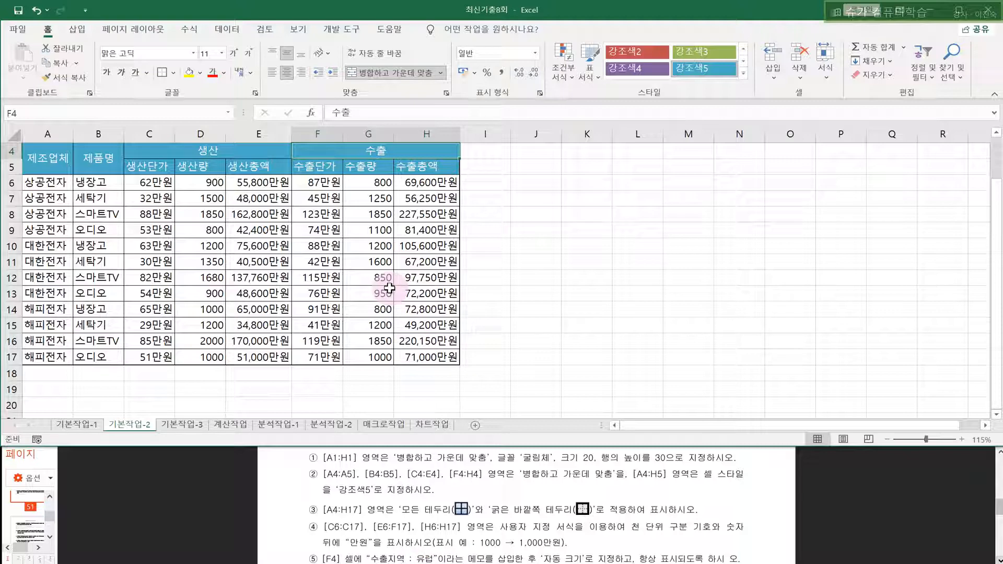
right_click(433, 152)
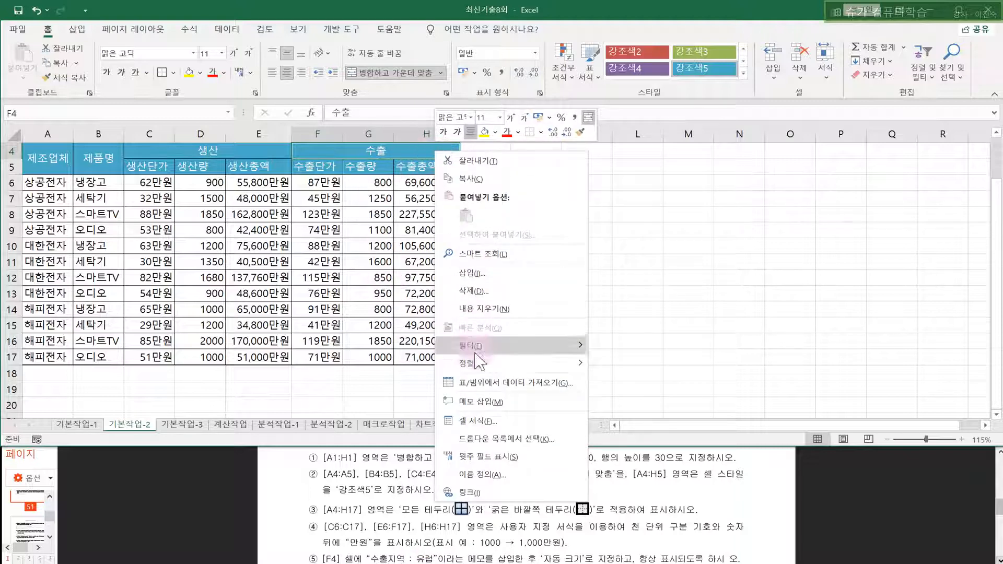
click(477, 421)
key(Escape)
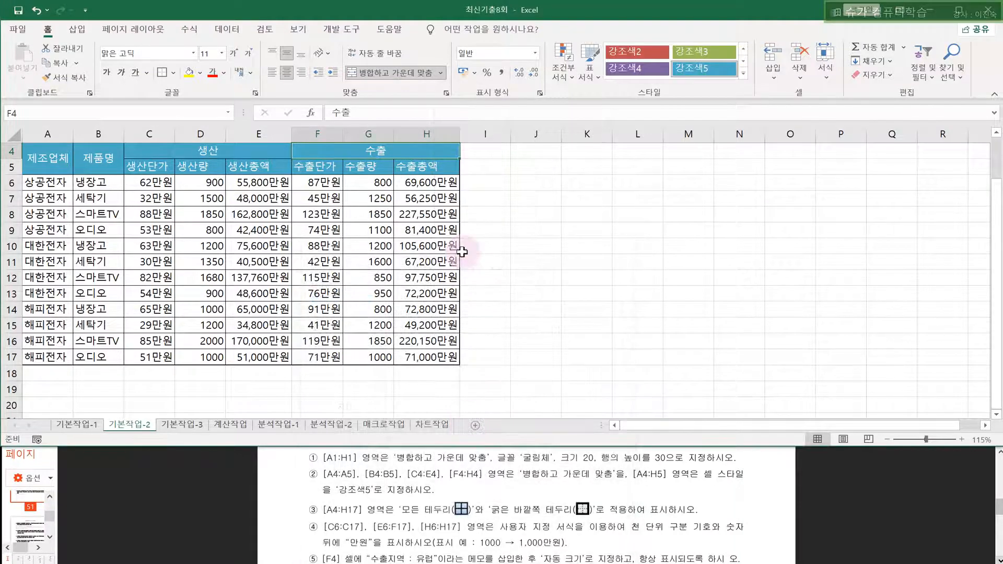
right_click(442, 149)
click(480, 395)
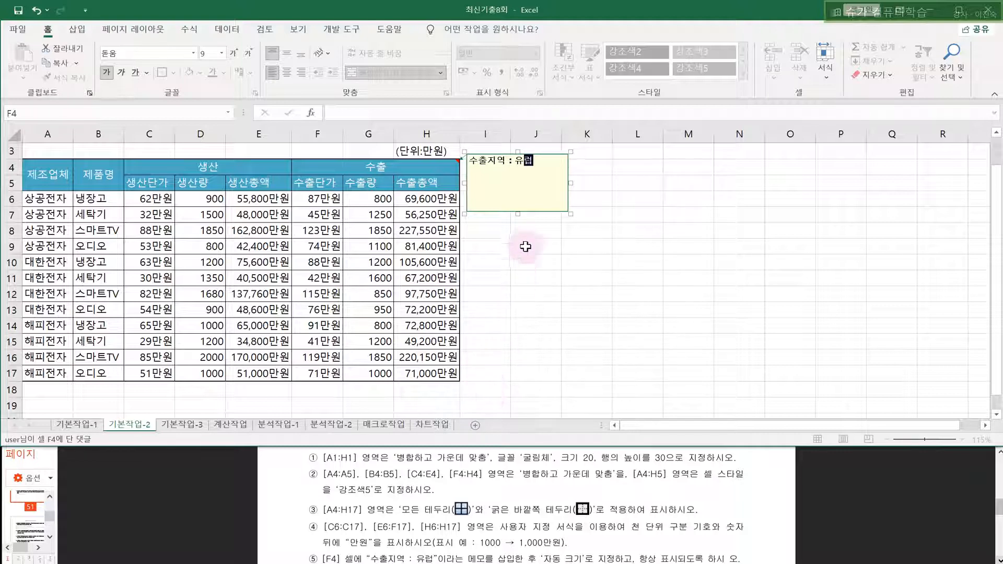
- Set the F4 memo to auto size in its alignment settings
click(531, 211)
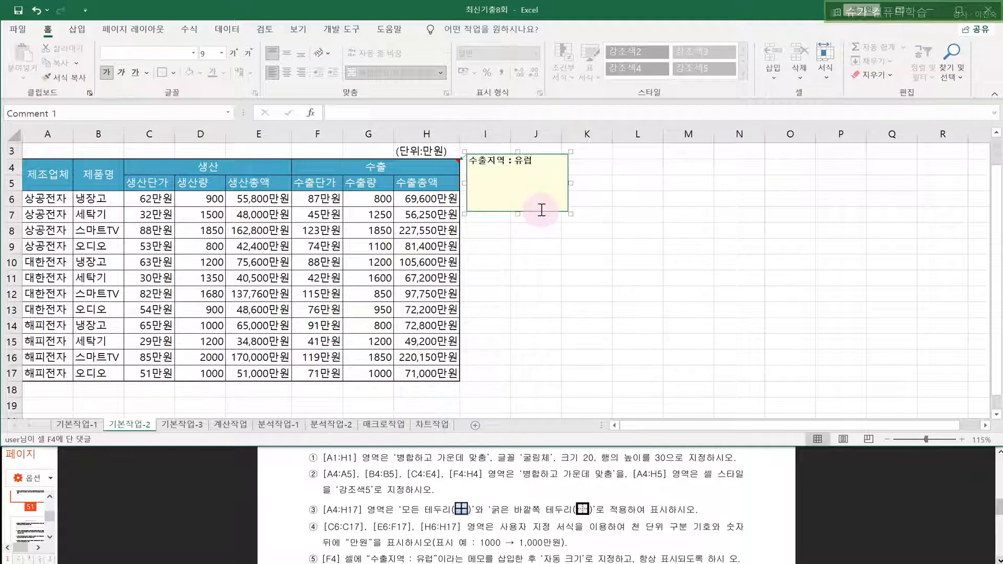
right_click(531, 212)
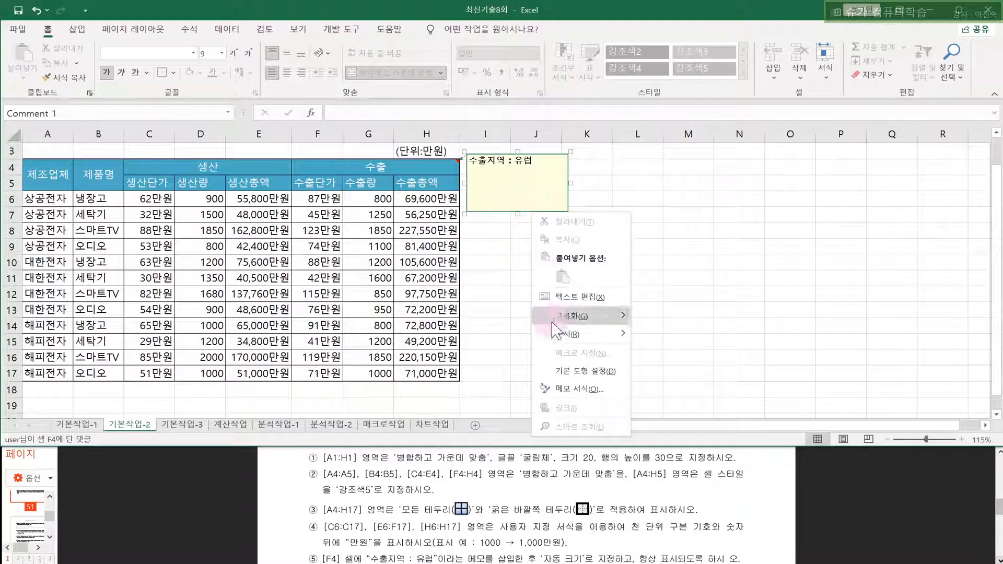
click(569, 396)
click(471, 168)
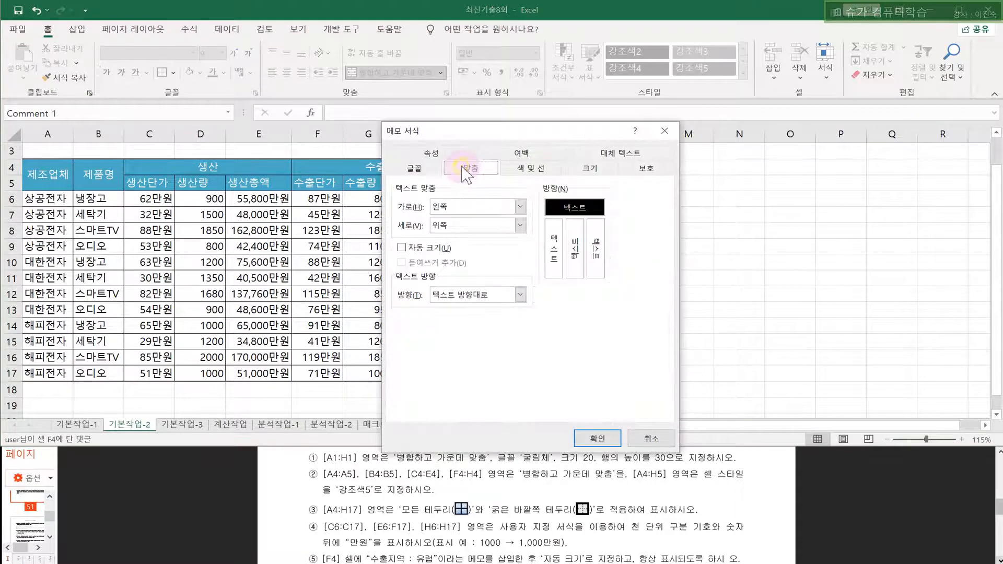
click(596, 438)
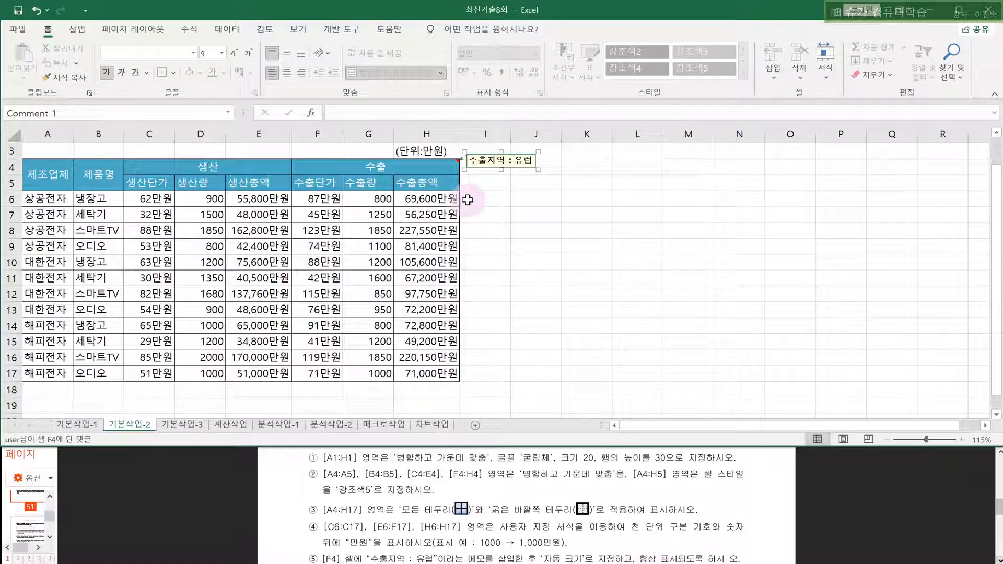
- Make the F4 memo permanently visible
click(437, 166)
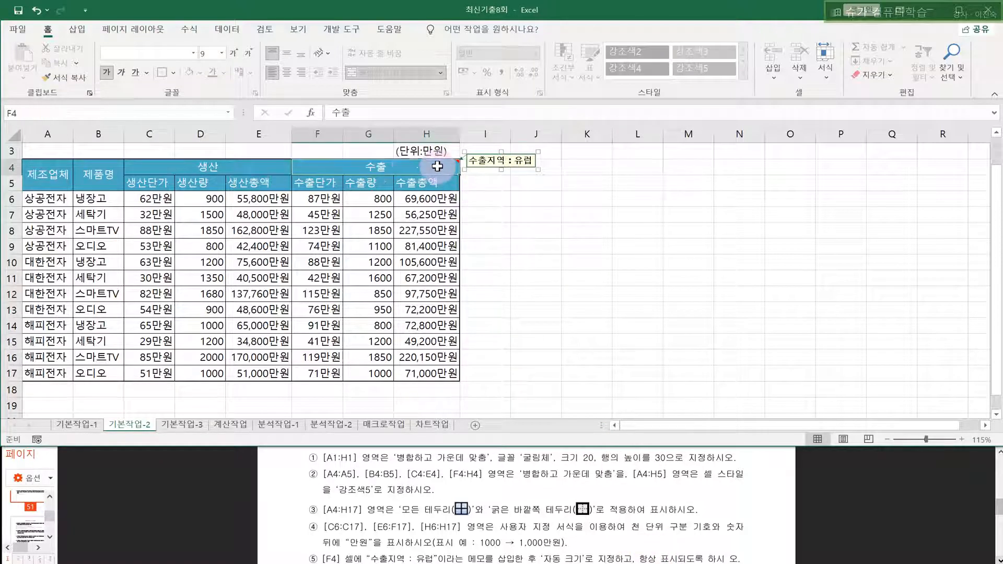
right_click(359, 167)
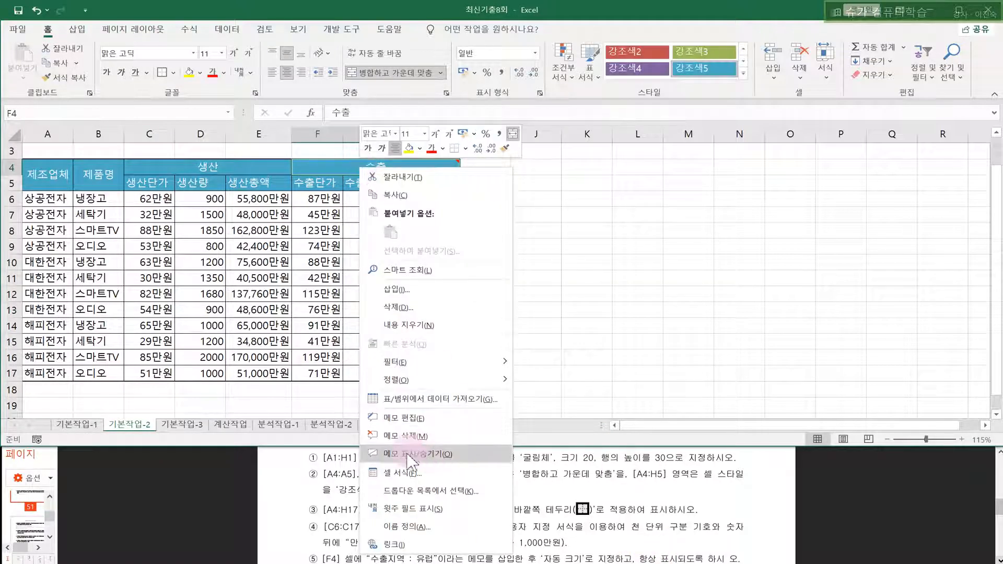
click(411, 455)
click(637, 206)
click(675, 293)
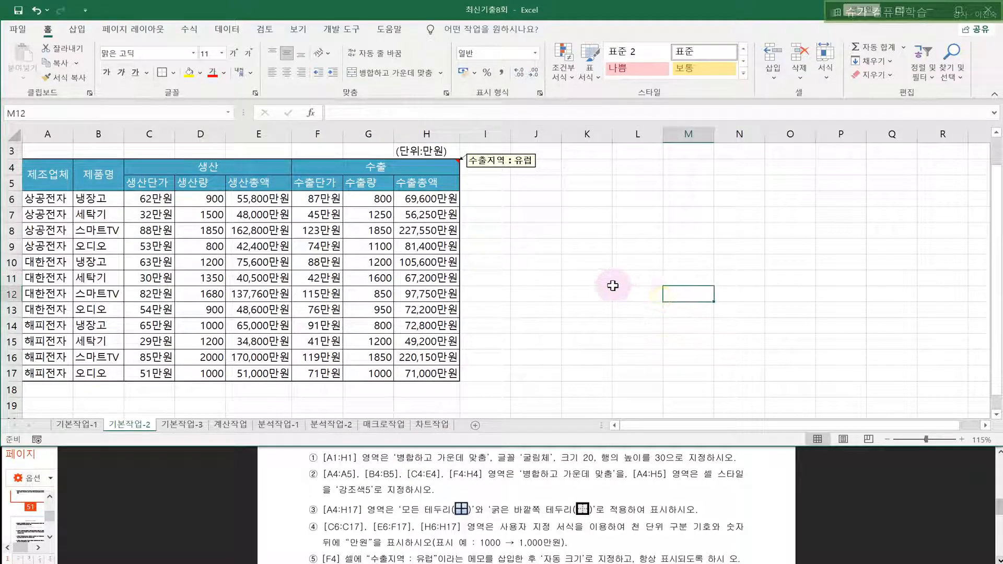
- Zoom the sheet out slightly and move to the 기본작업-3 sheet
scroll(517, 279, up, 1)
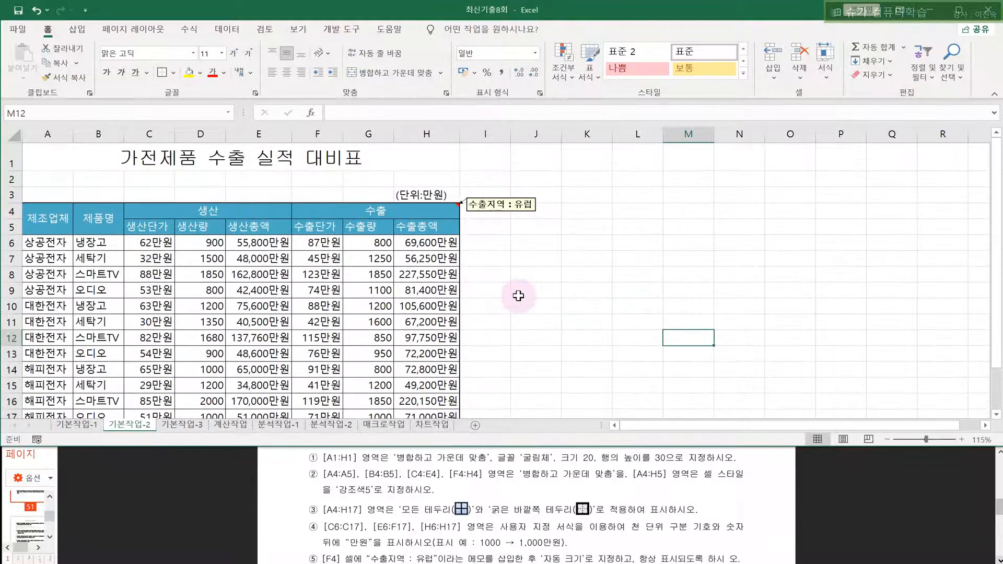
scroll(518, 296, down, 1)
scroll(519, 295, up, 1)
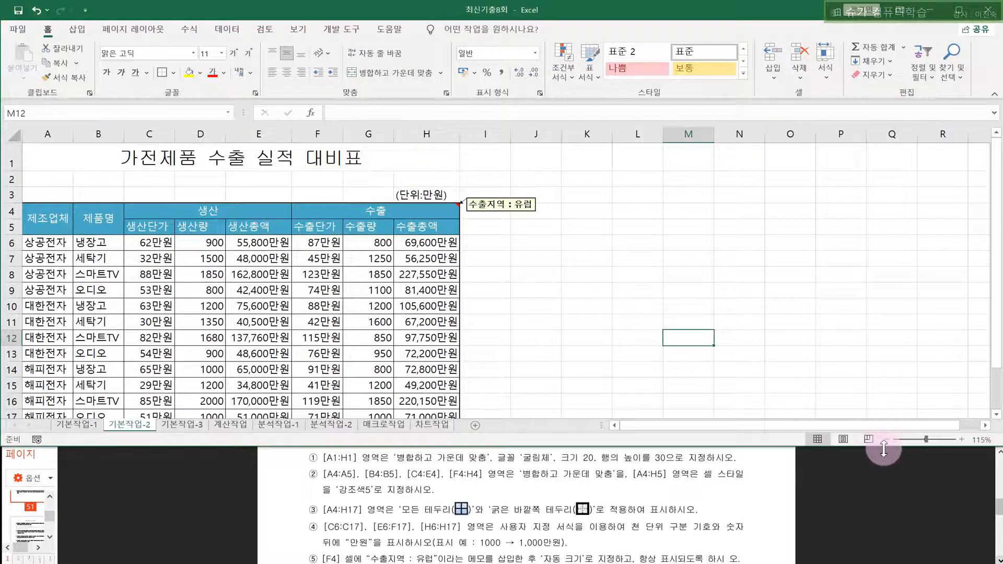
click(887, 440)
click(802, 327)
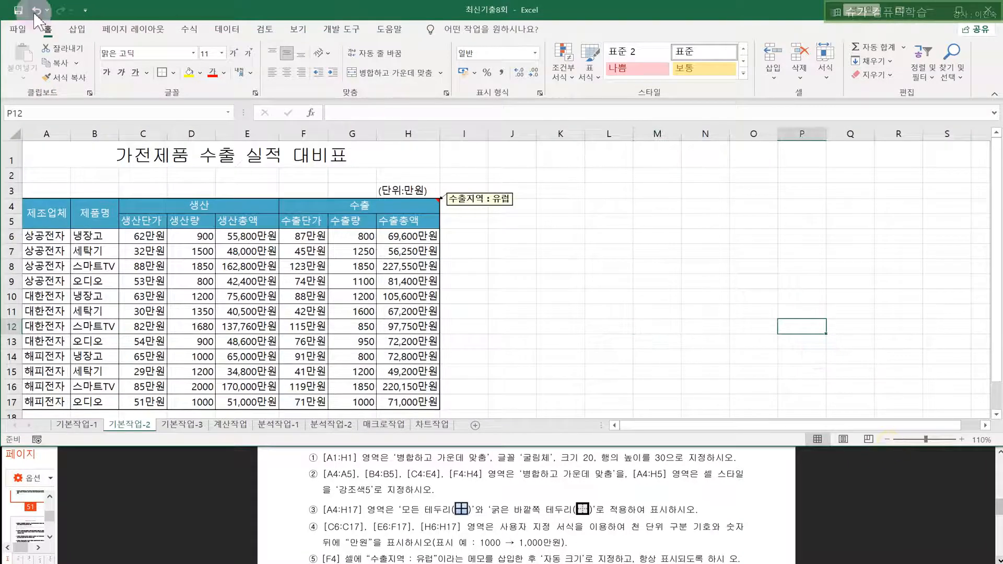
click(182, 425)
click(315, 483)
scroll(324, 491, down, 4)
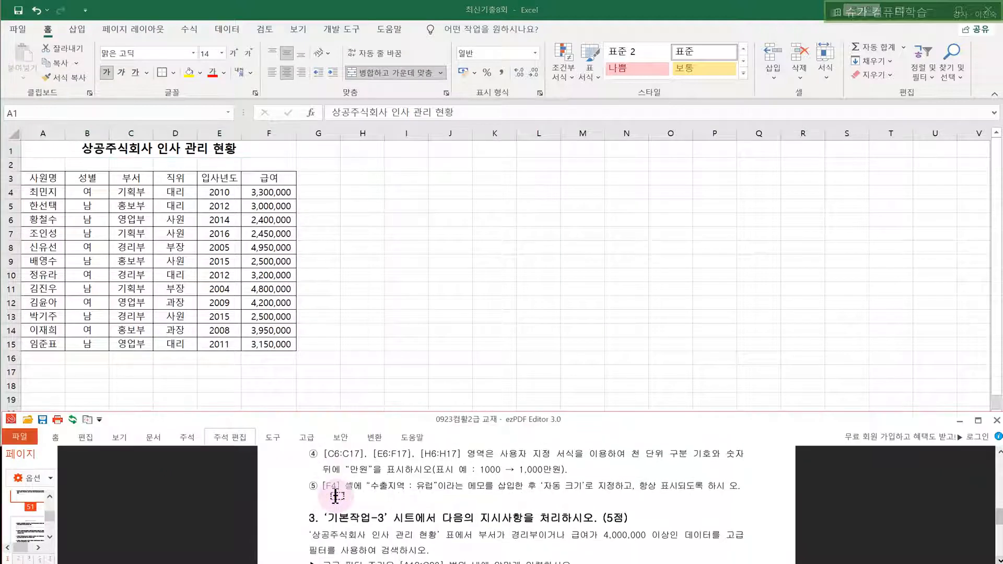
click(359, 360)
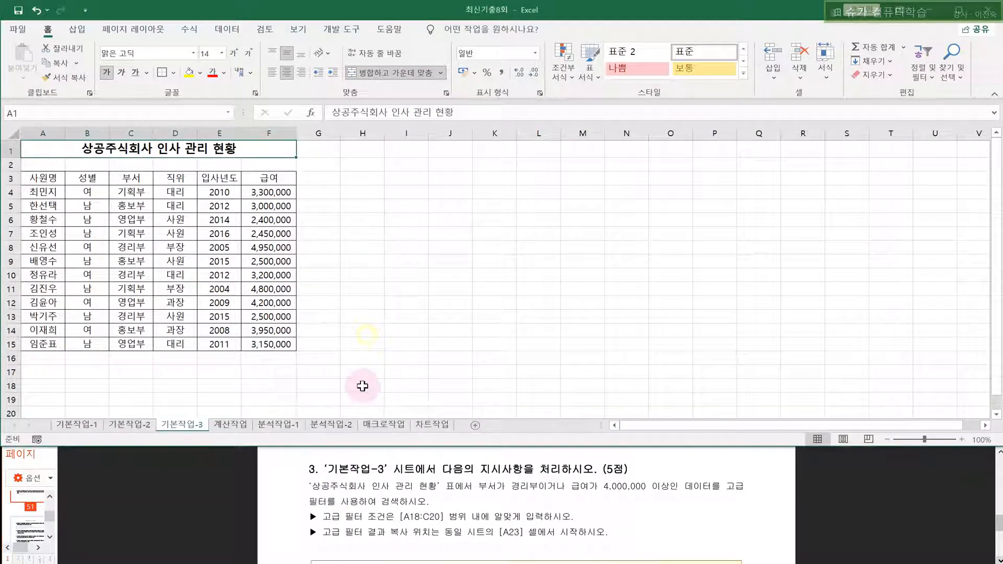
click(427, 304)
drag(400, 516, 441, 518)
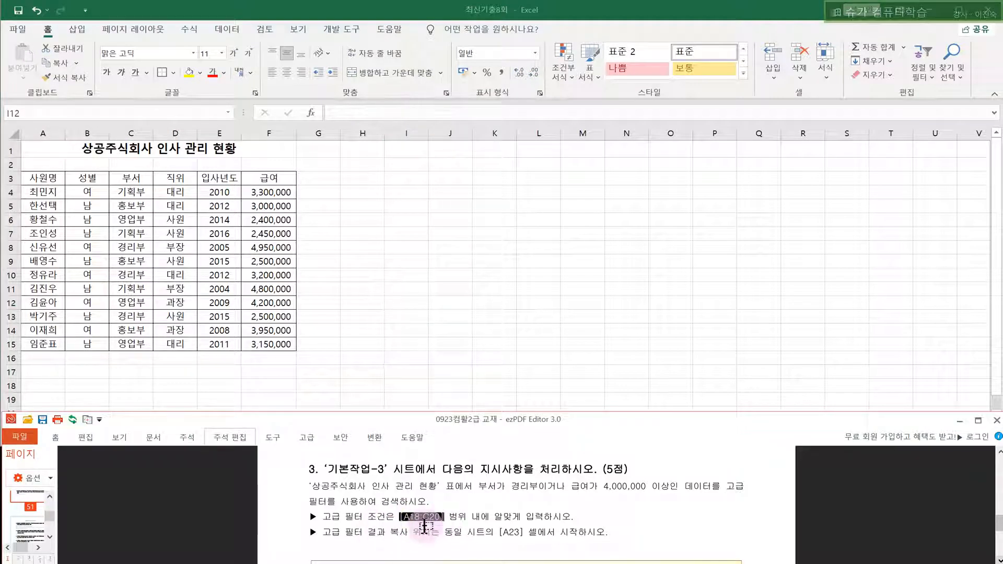
drag(322, 517, 474, 523)
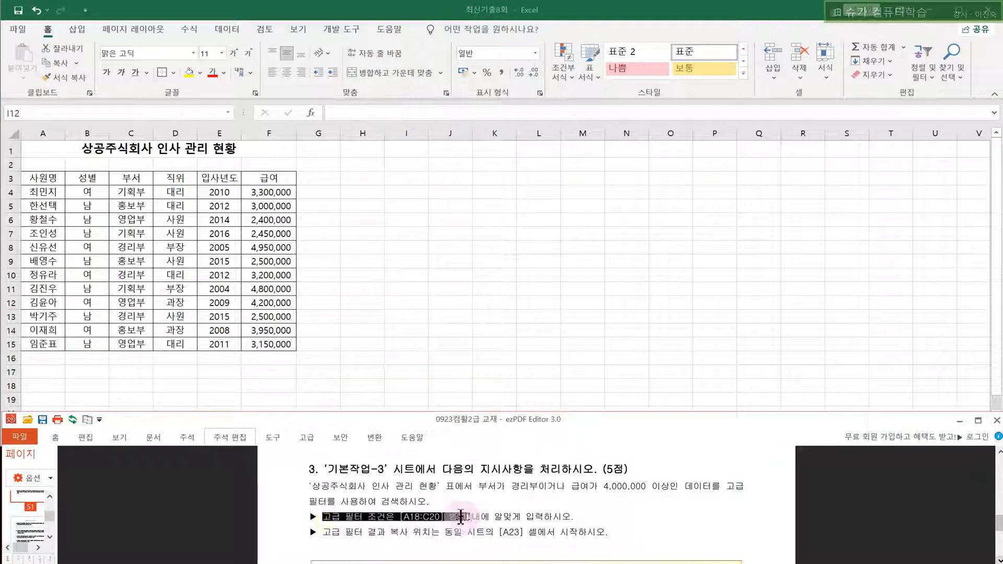
click(461, 518)
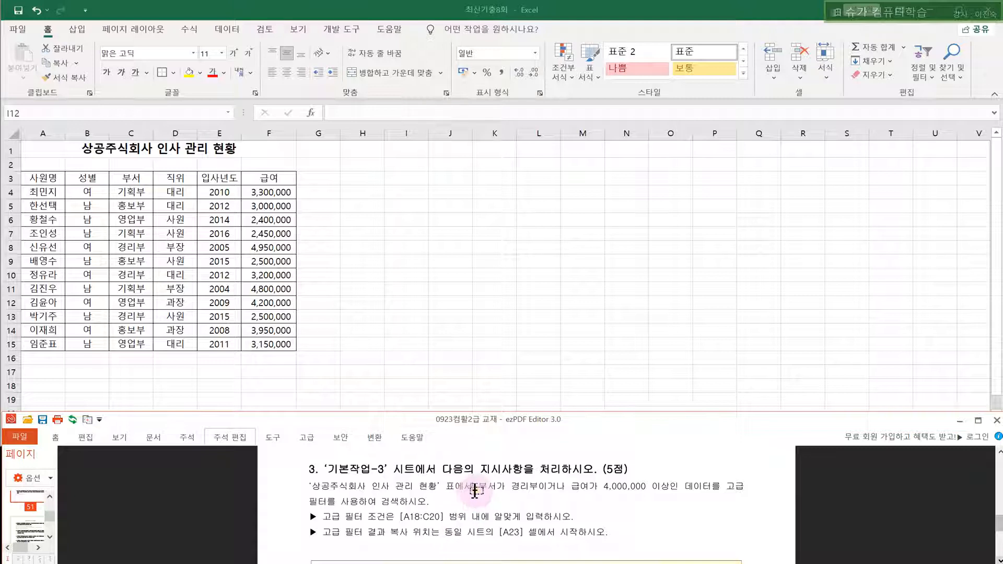
drag(475, 492, 669, 487)
click(598, 348)
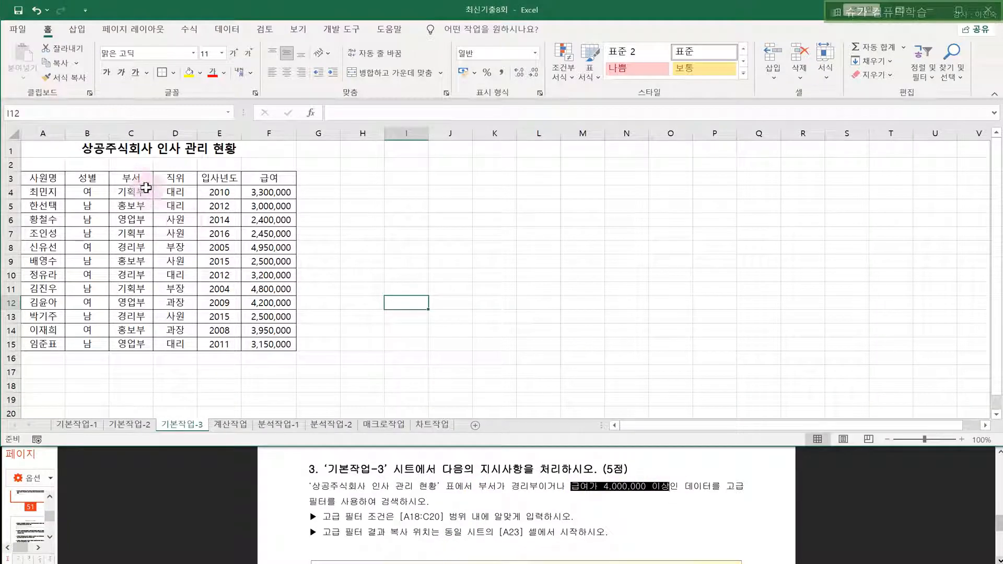
- Copy the 부서 and 급여 headers from C3 and F3 into A18:B18
click(131, 179)
ctrl+click(261, 180)
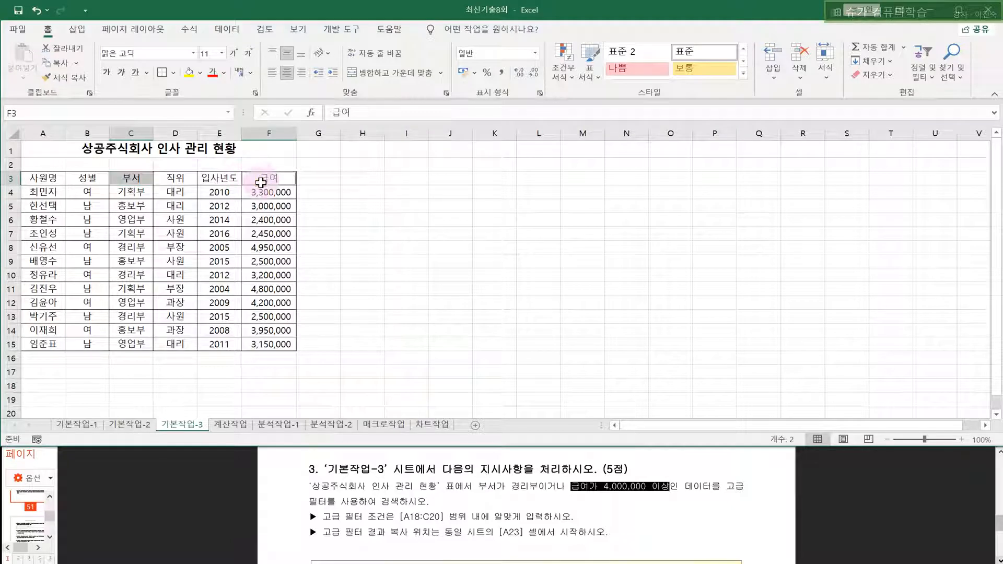
key(ctrl+c)
key(Return)
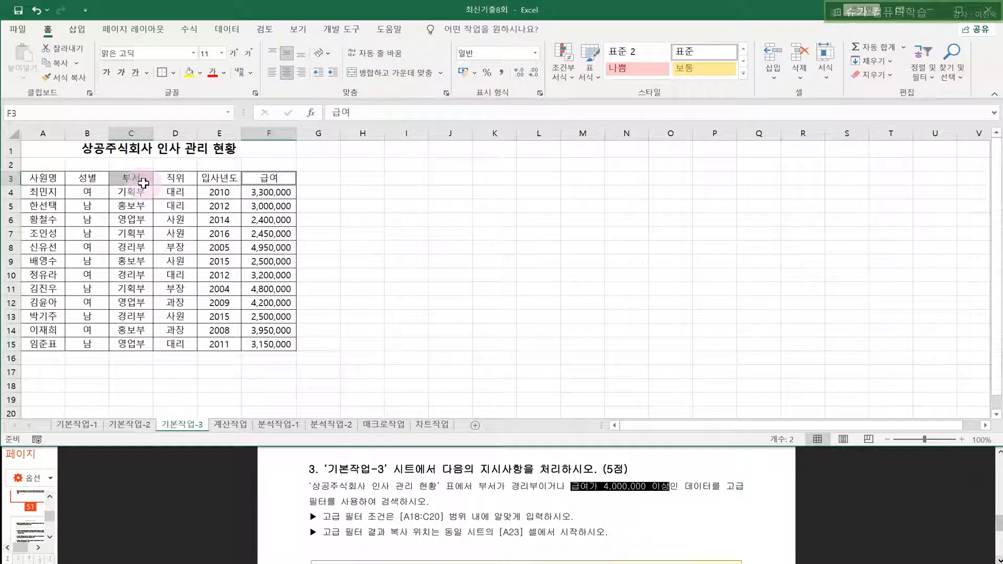
click(142, 181)
ctrl+click(258, 178)
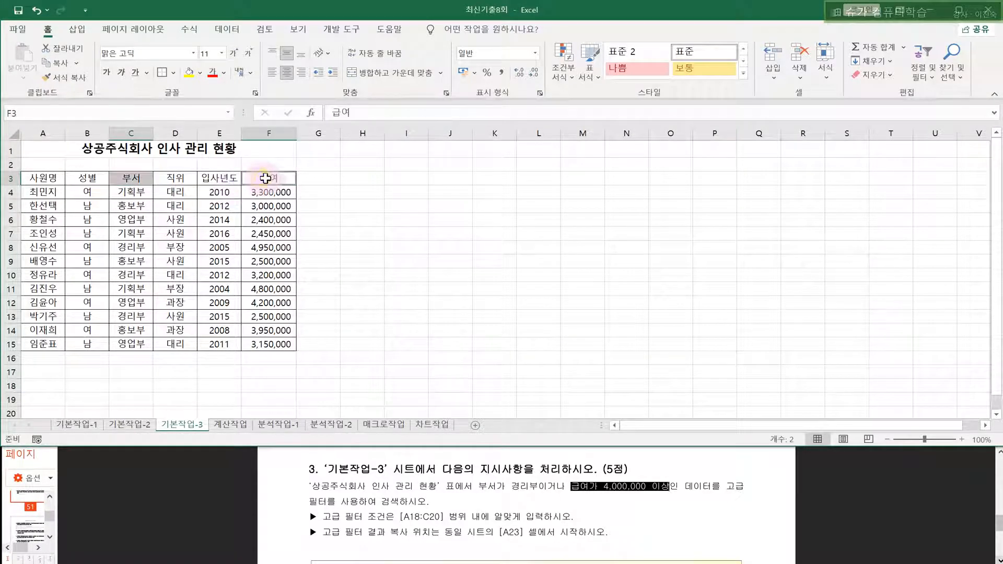
key(ctrl+c)
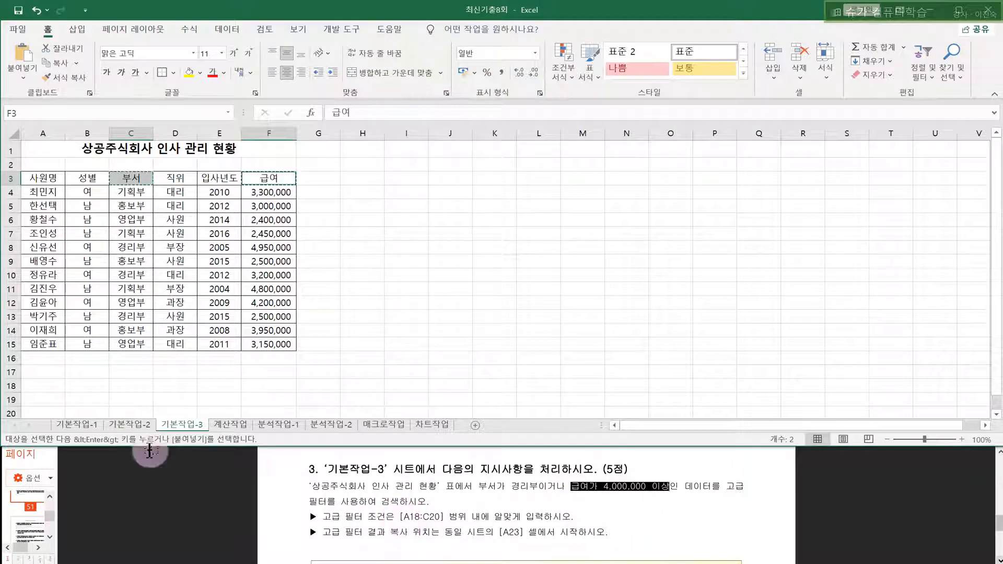
click(38, 387)
key(ctrl+v)
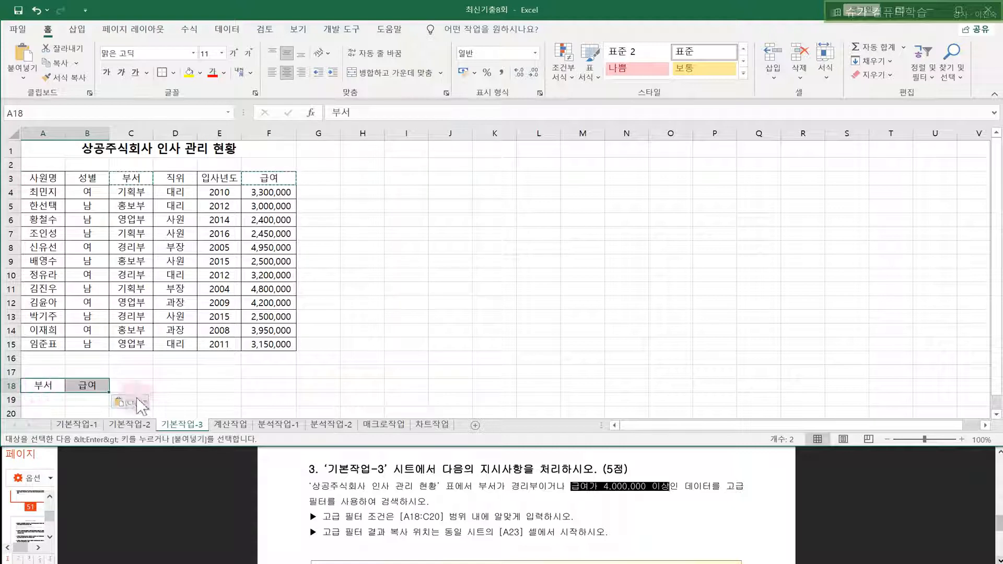
key(Escape)
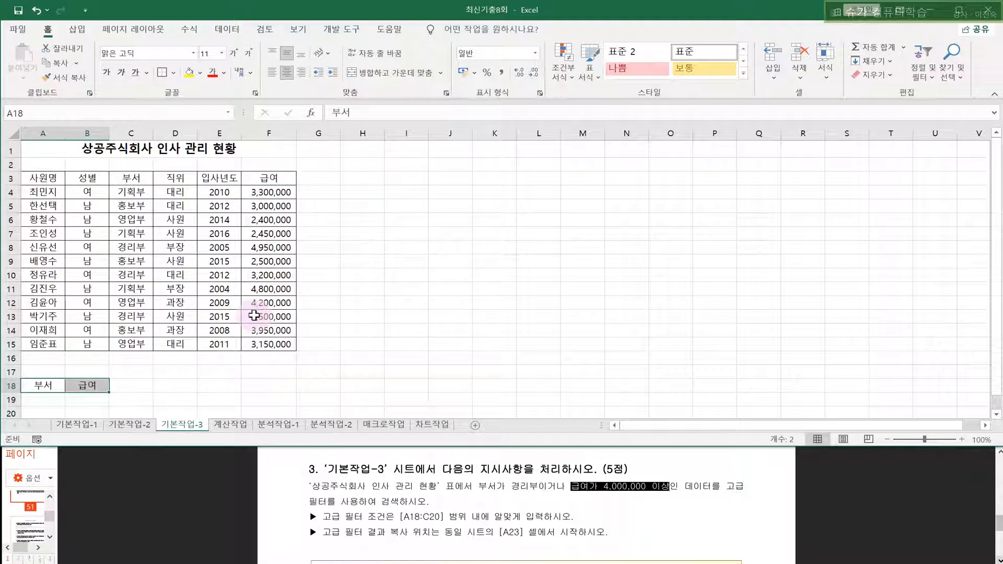
- Copy 경리부 from C13 into A19 under 부서
click(142, 204)
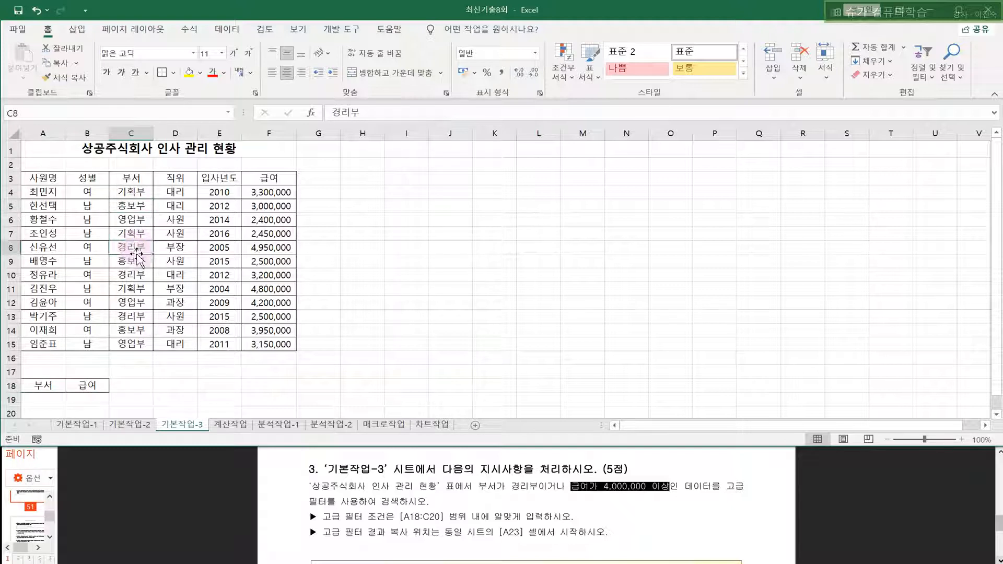
click(135, 315)
key(ctrl+c)
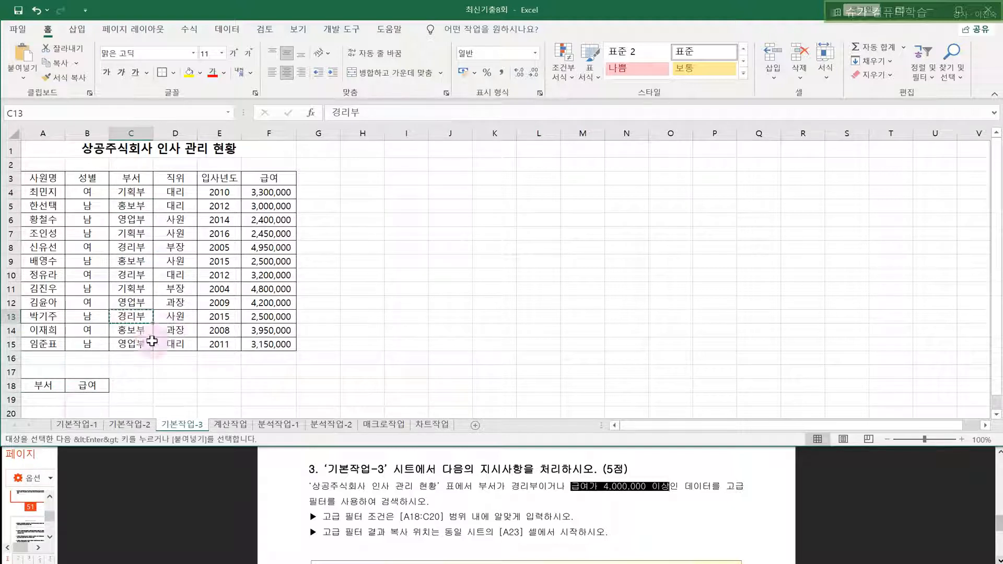
click(47, 399)
key(ctrl+v)
drag(193, 386, 225, 386)
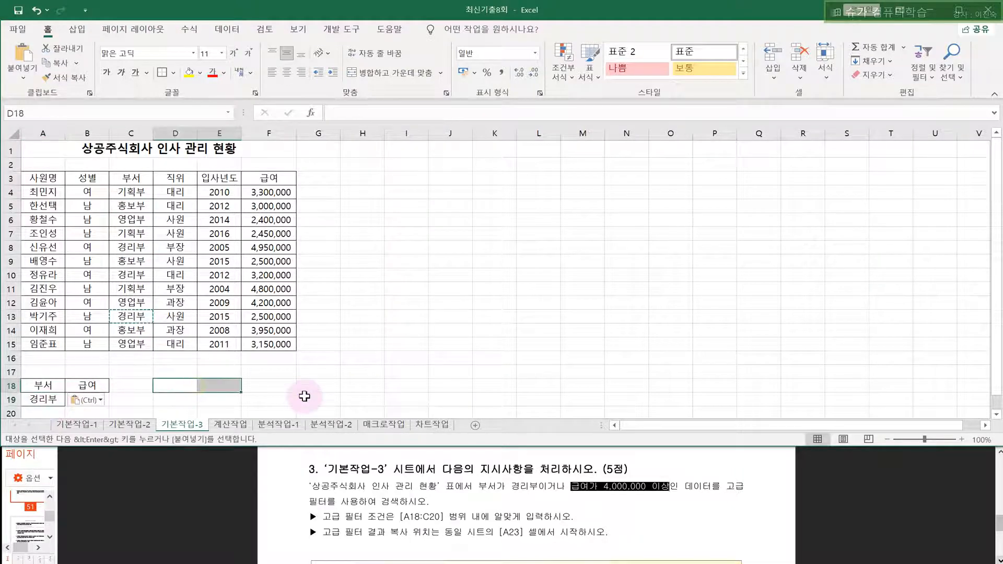
key(Escape)
- Enter >=4000000 in B20 under 급여, then select A23 for the results
drag(541, 487, 576, 486)
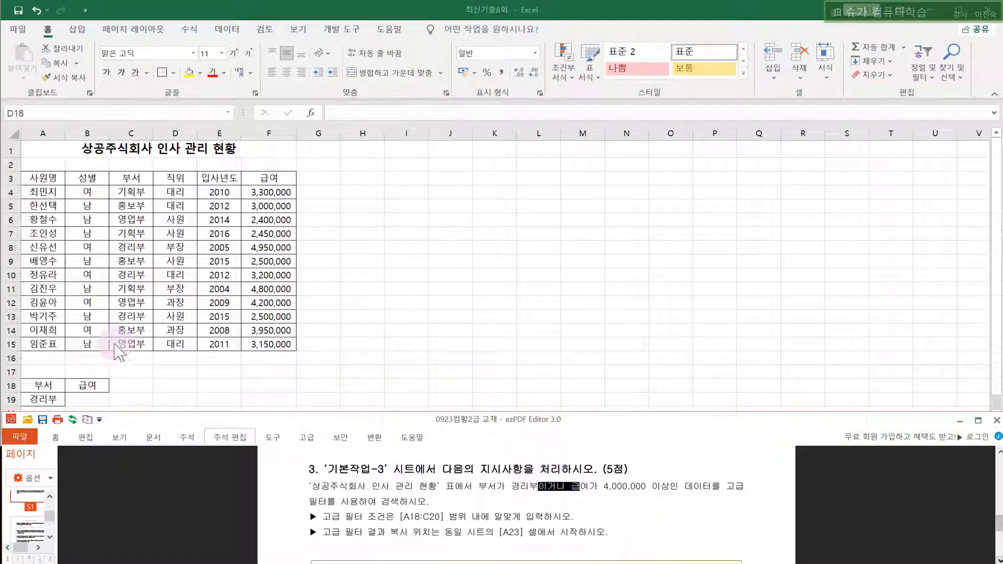
scroll(73, 353, down, 1)
click(3, 357)
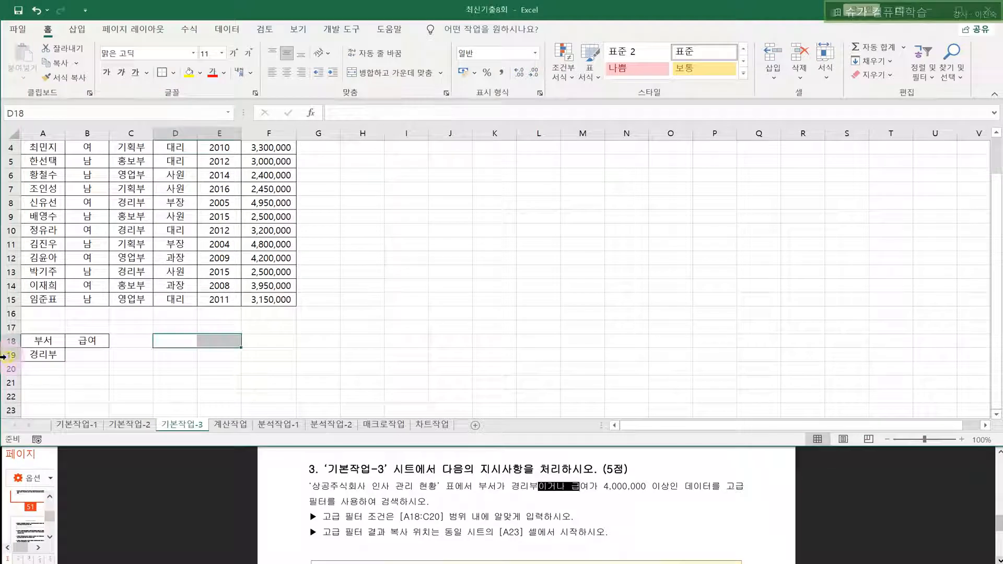
click(3, 357)
click(2, 370)
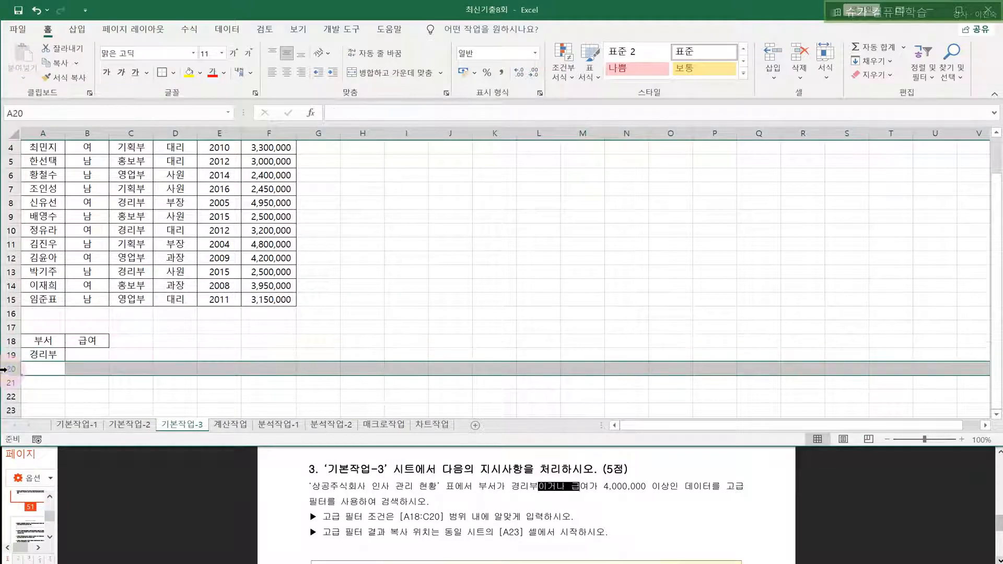
click(88, 368)
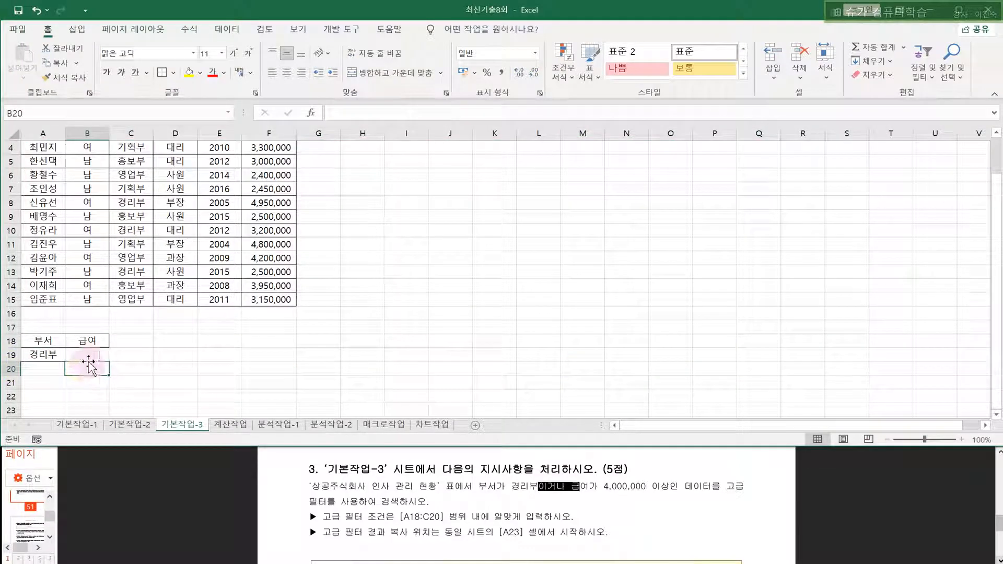
click(78, 371)
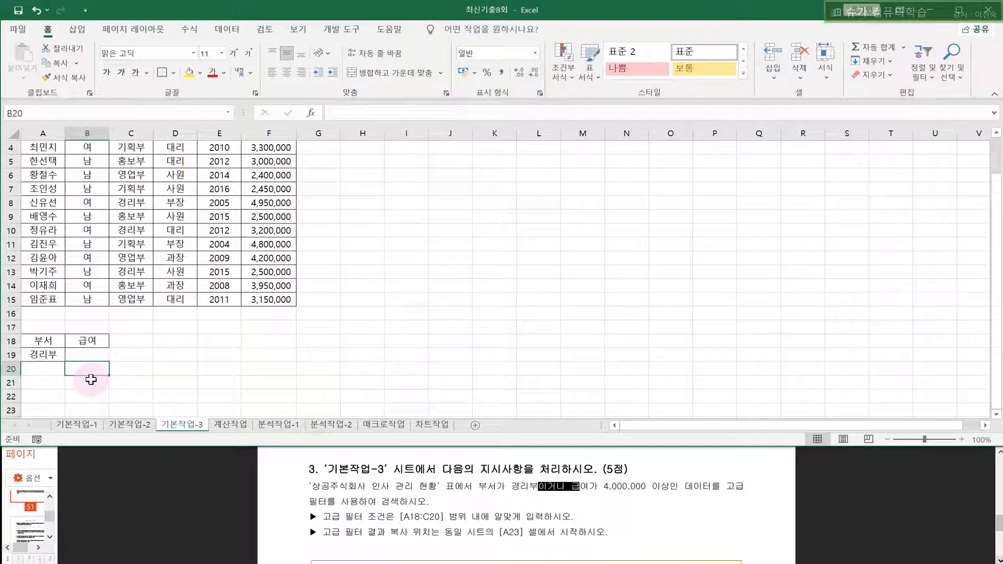
text(>=4000000)
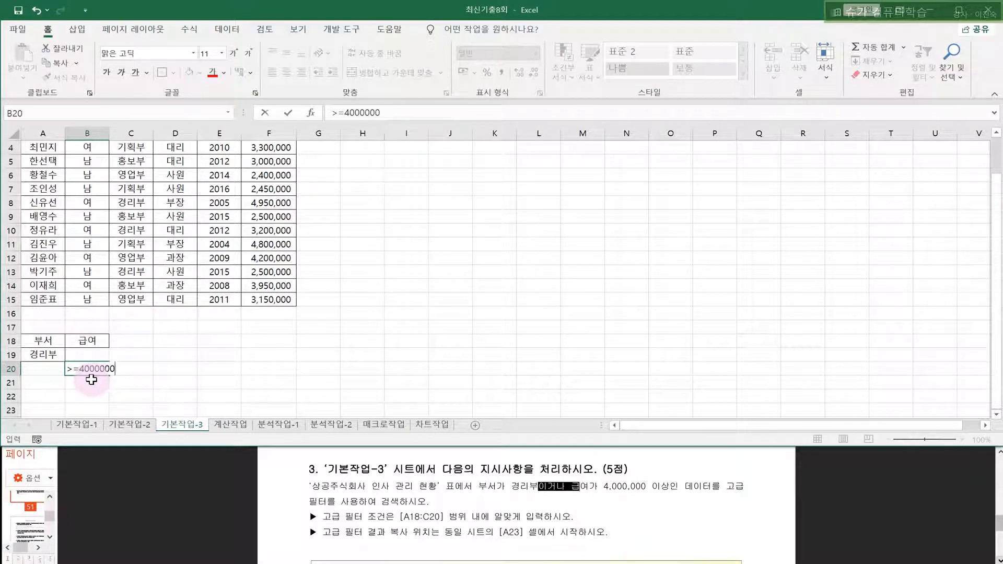
click(92, 380)
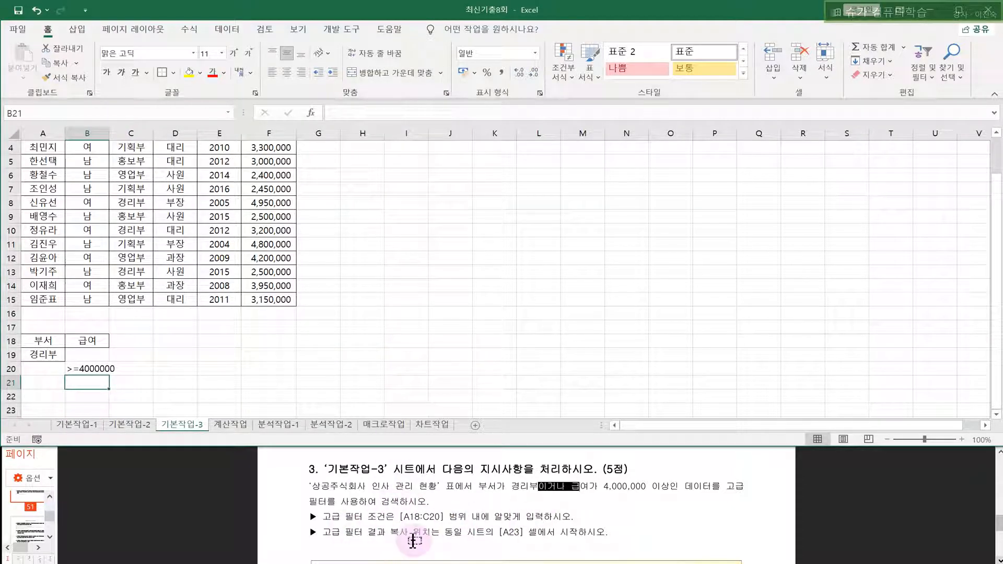
click(45, 409)
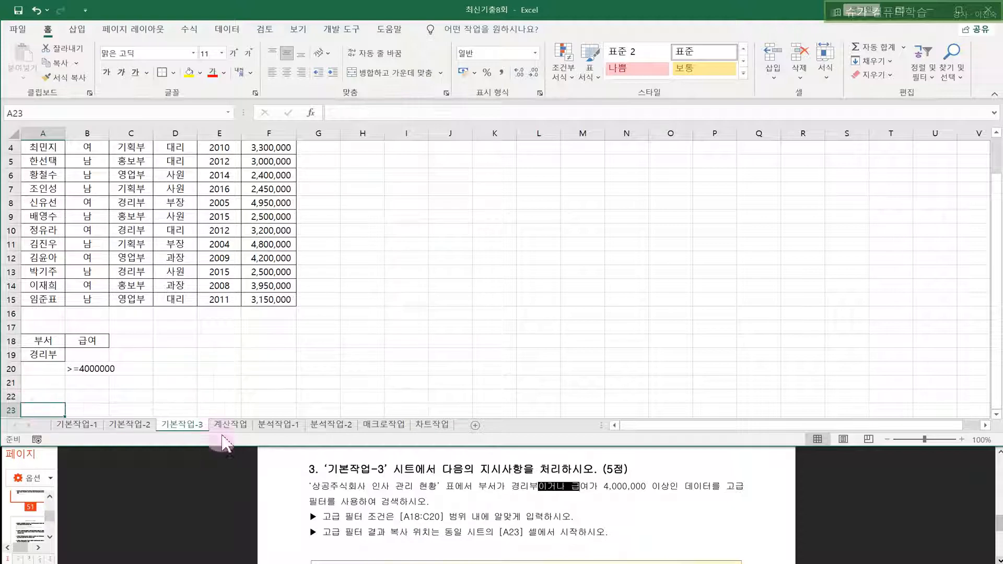
- Open Advanced Filter and choose to copy results to another location
click(886, 440)
click(886, 439)
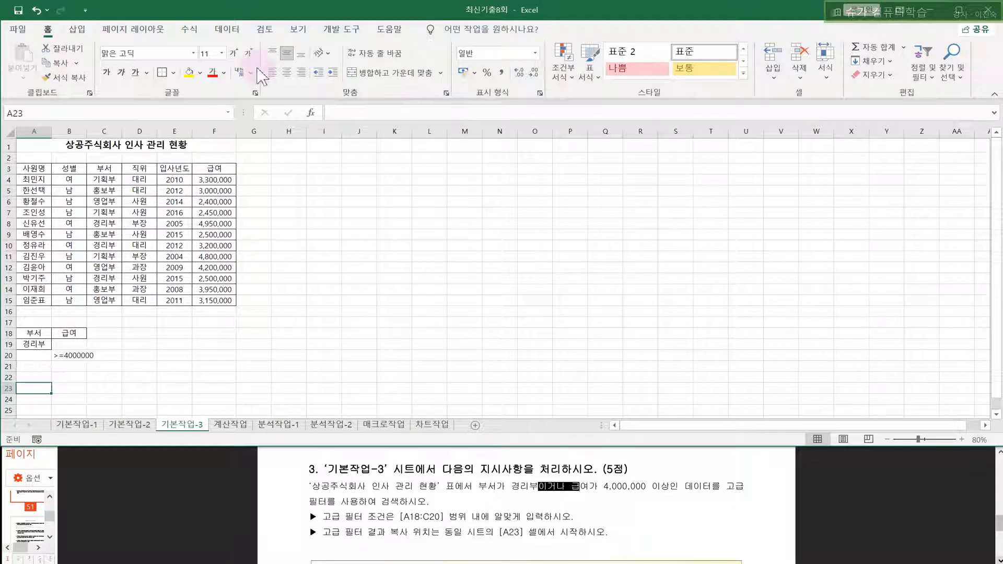
click(230, 30)
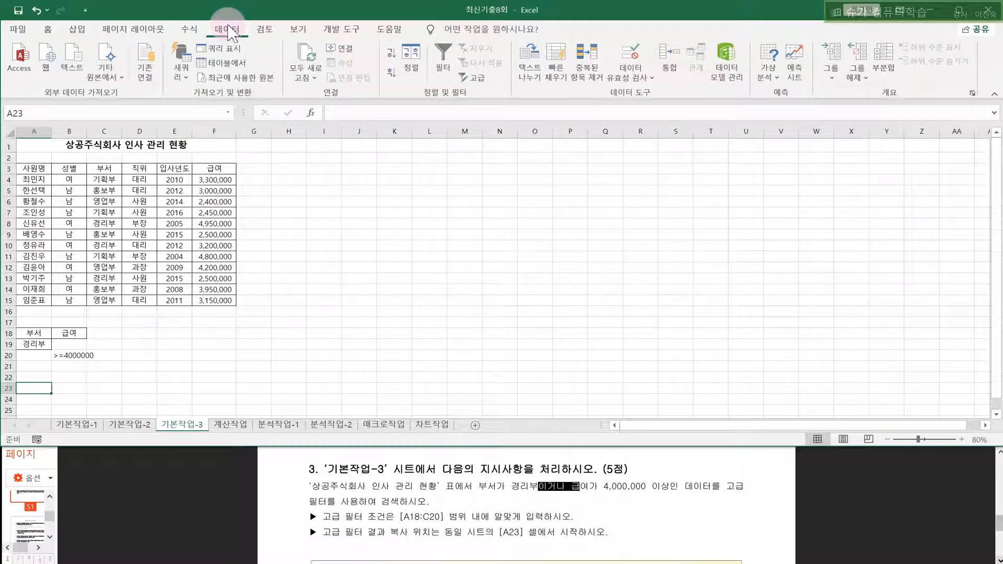
click(480, 81)
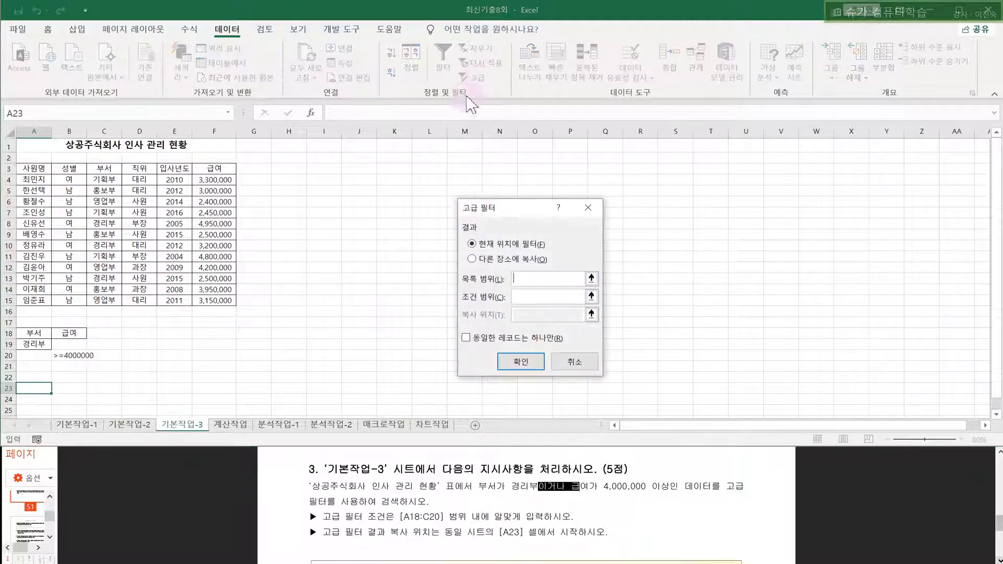
drag(497, 205, 338, 163)
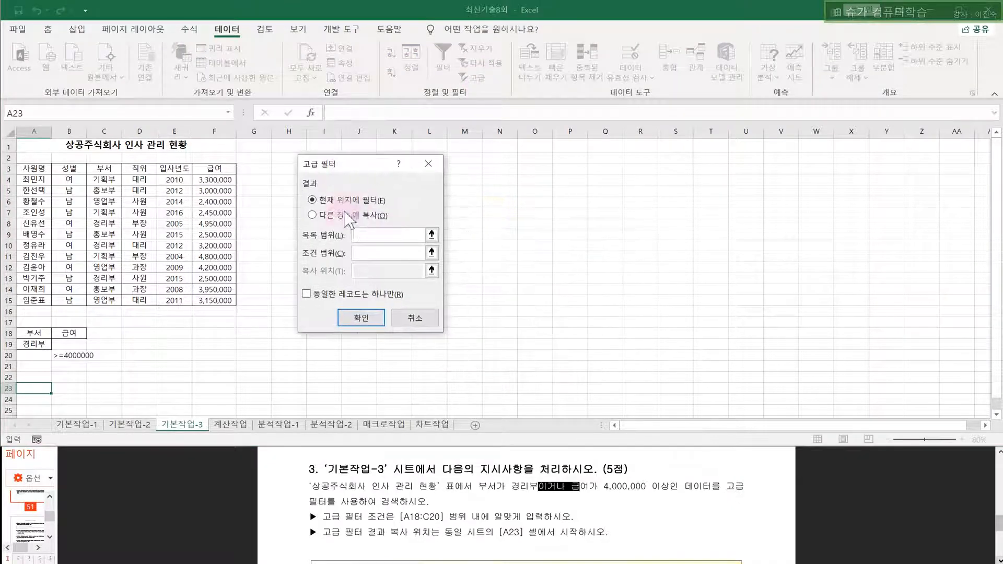
click(335, 216)
- Filter list $A$3:$F$15 with criteria $A$18:$B$20, copying results to $A$23
click(365, 233)
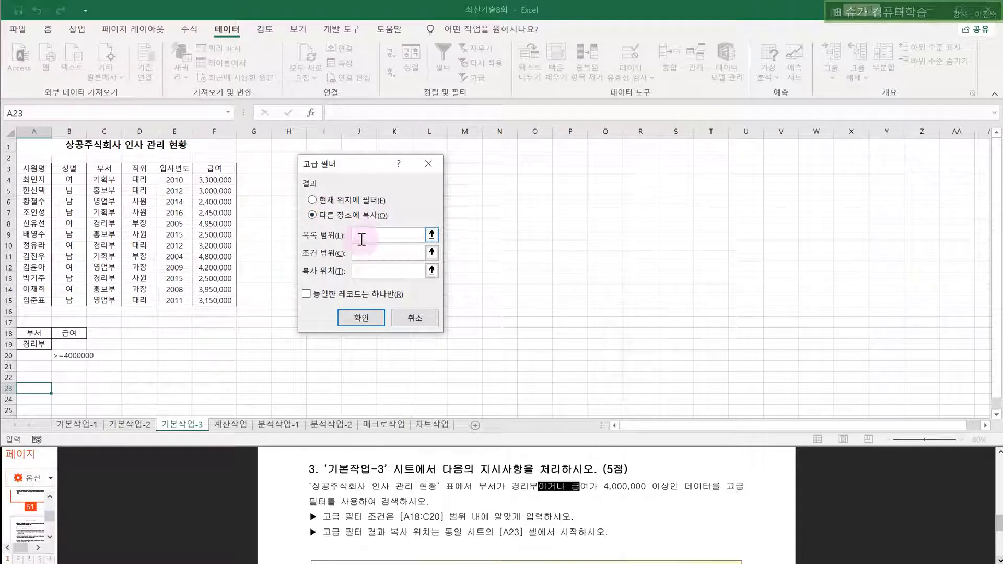
drag(27, 170, 211, 301)
click(382, 253)
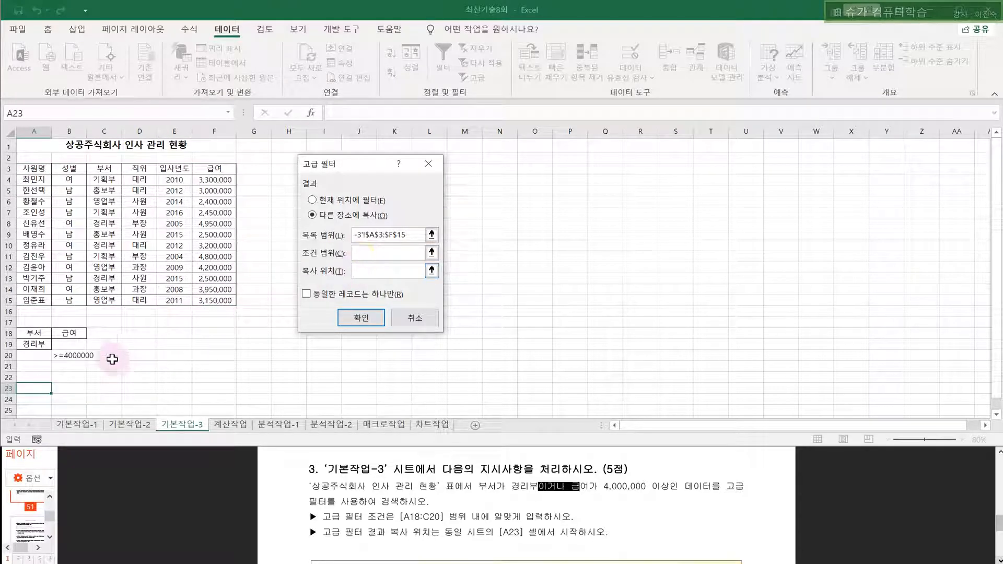
drag(44, 333, 65, 355)
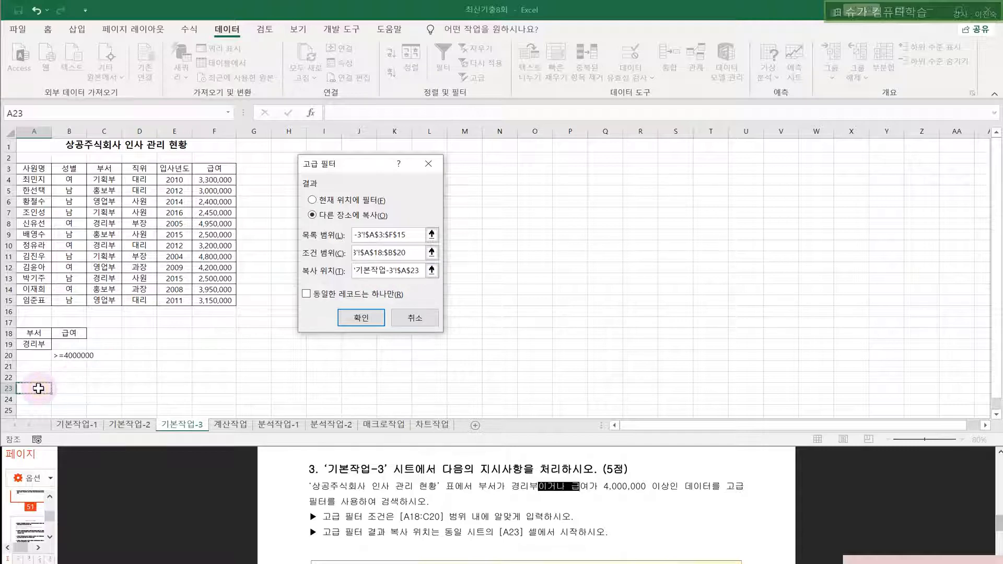
click(497, 521)
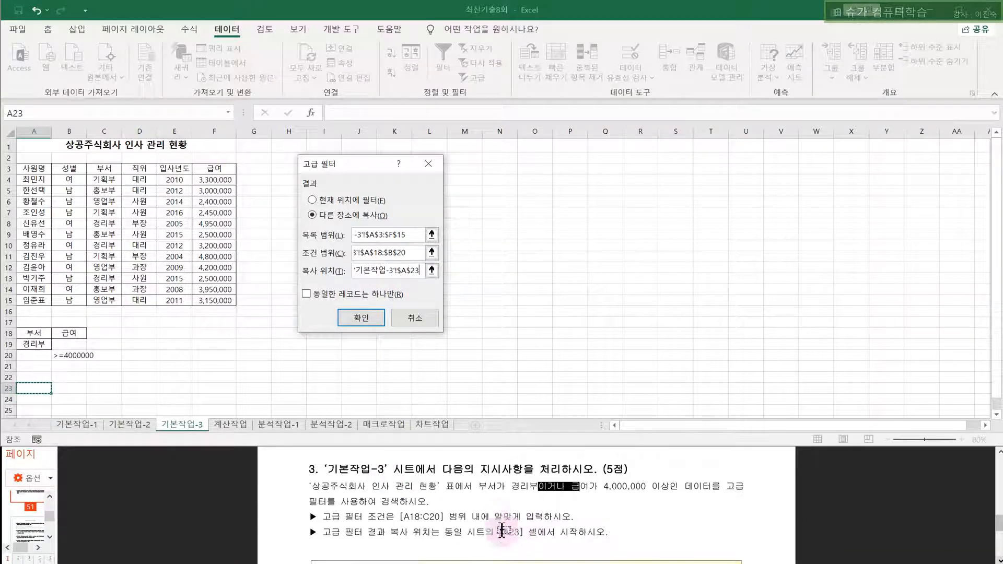
click(361, 318)
scroll(239, 307, down, 2)
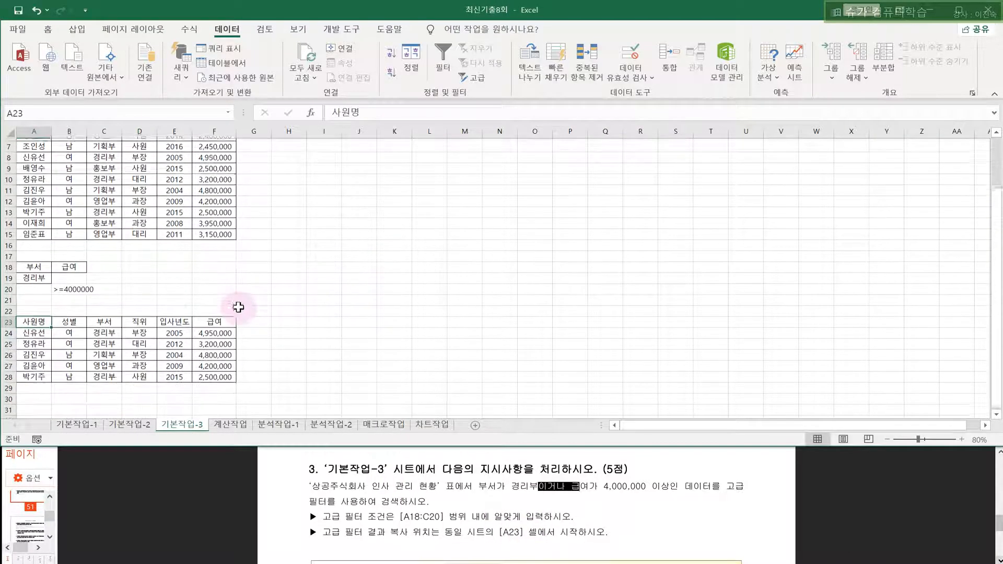
click(418, 318)
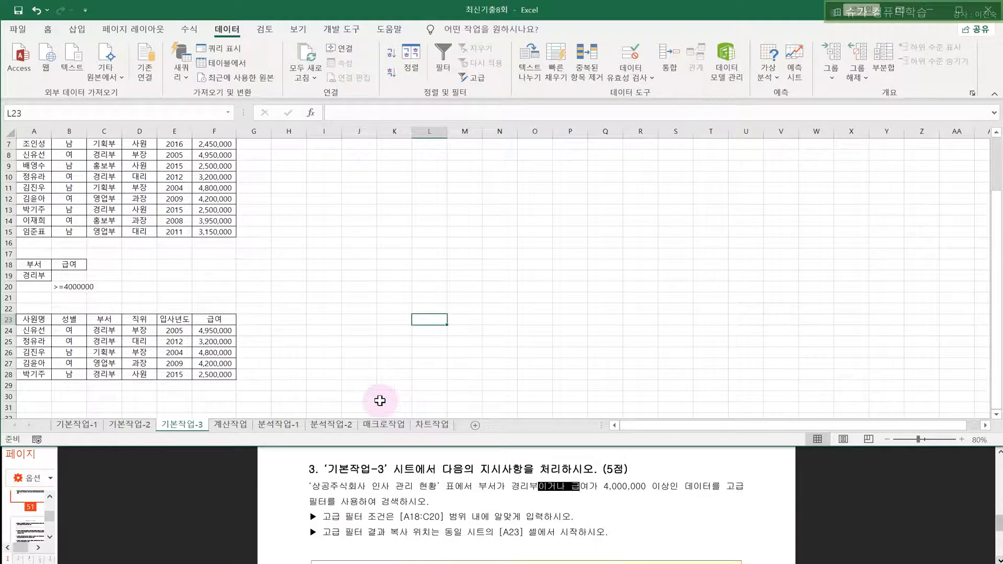
scroll(380, 401, up, 1)
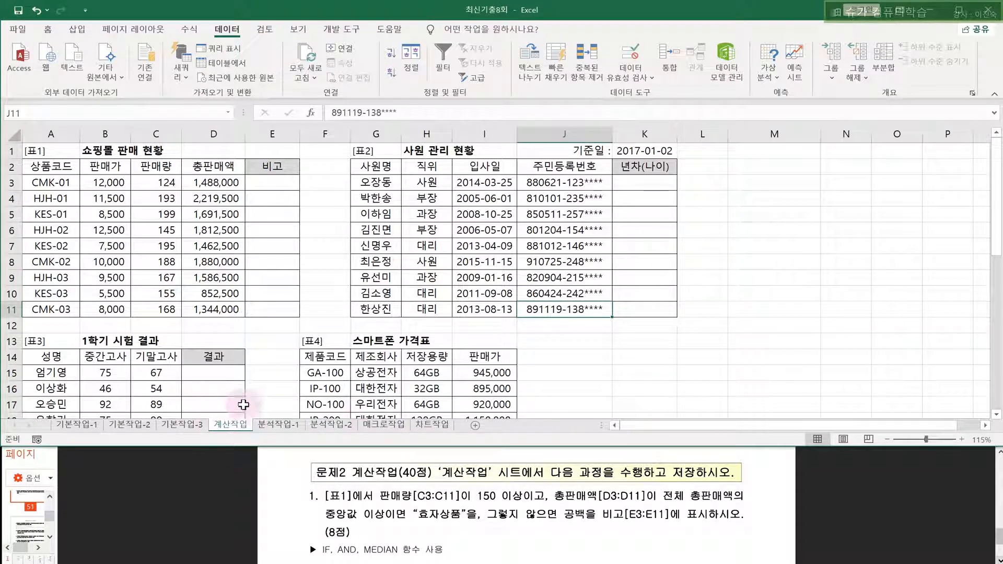
click(269, 181)
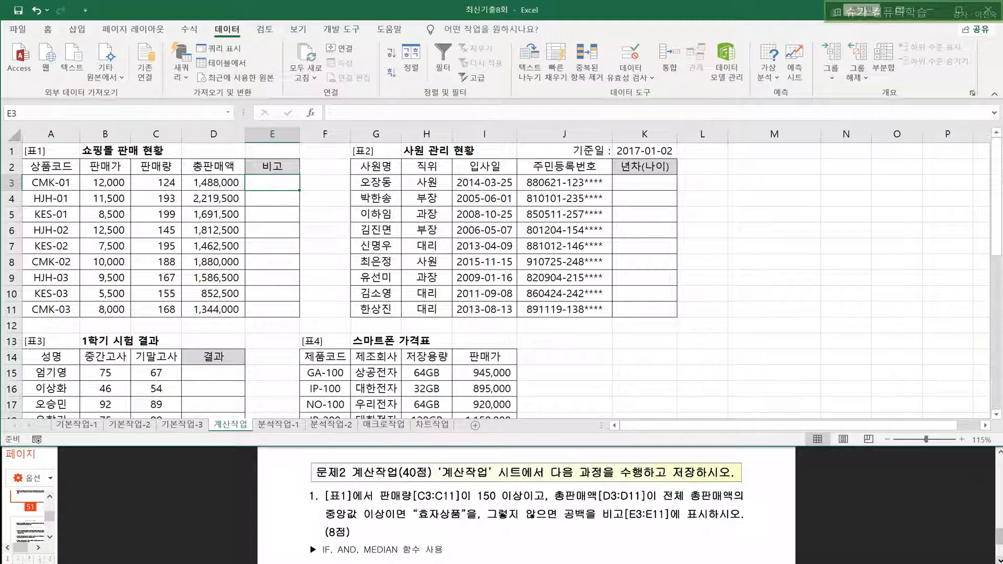
click(295, 543)
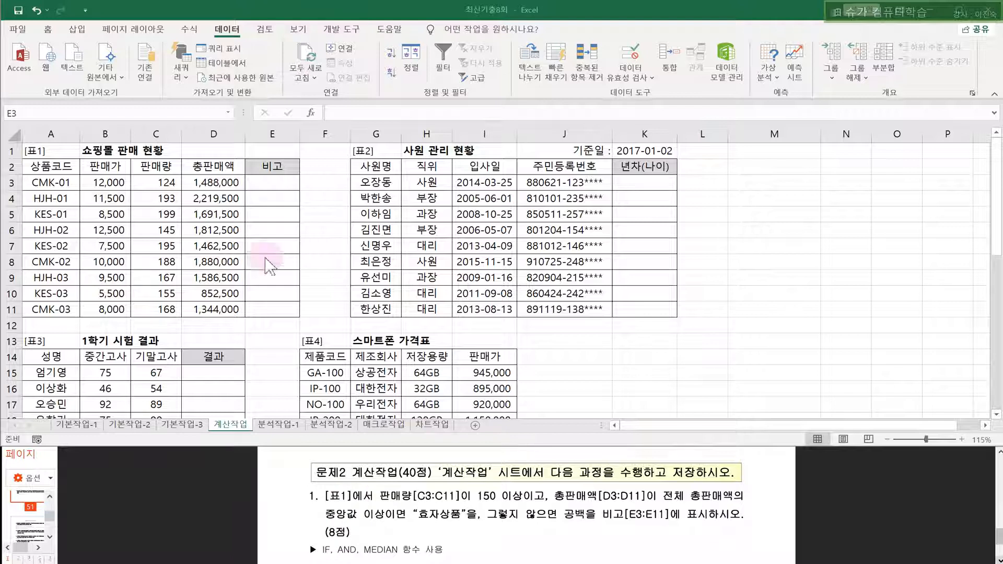
click(276, 183)
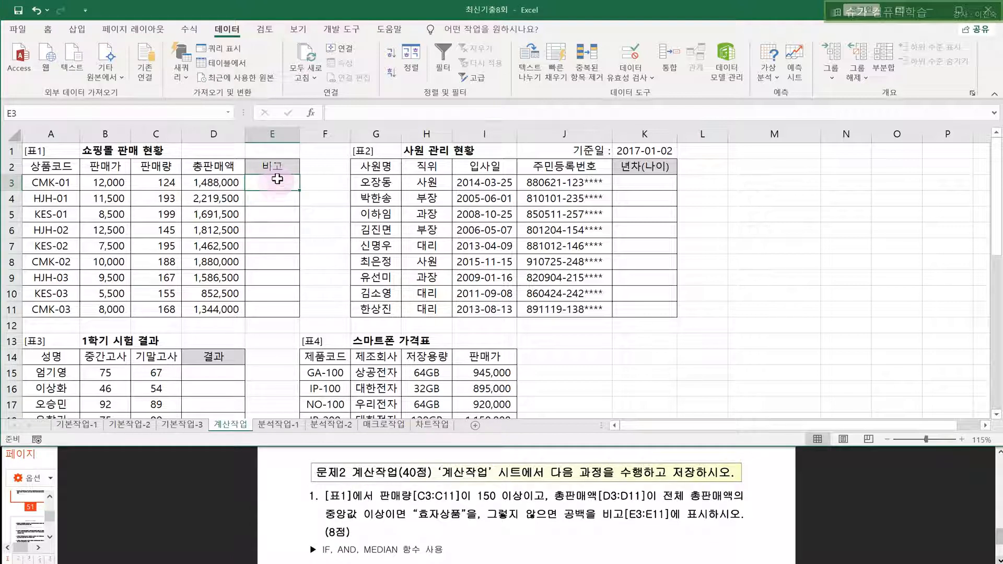
- Begin =AND( in E3 with Logical1 C3>=150 and start Logical2 as D3>=
click(334, 109)
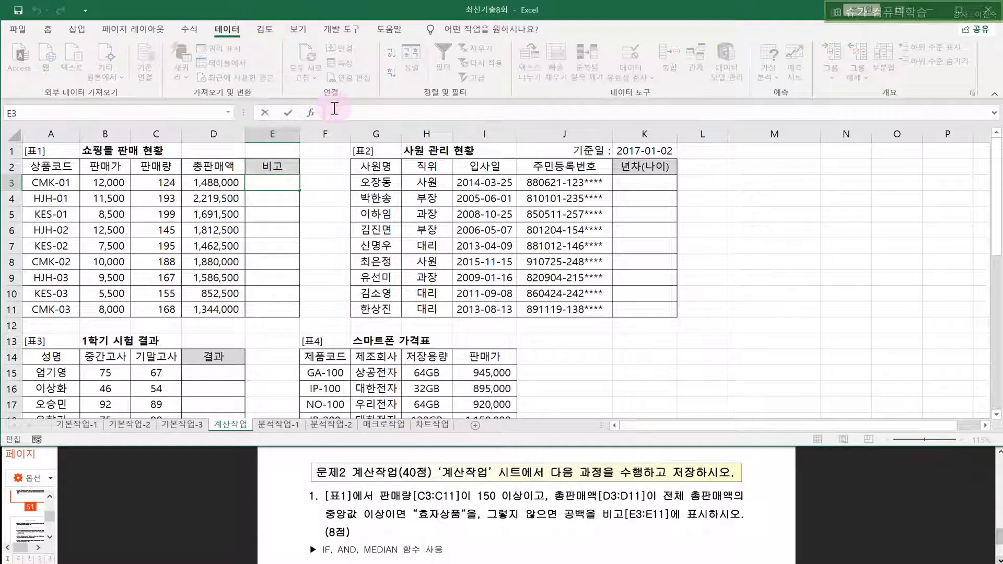
text(=AND()
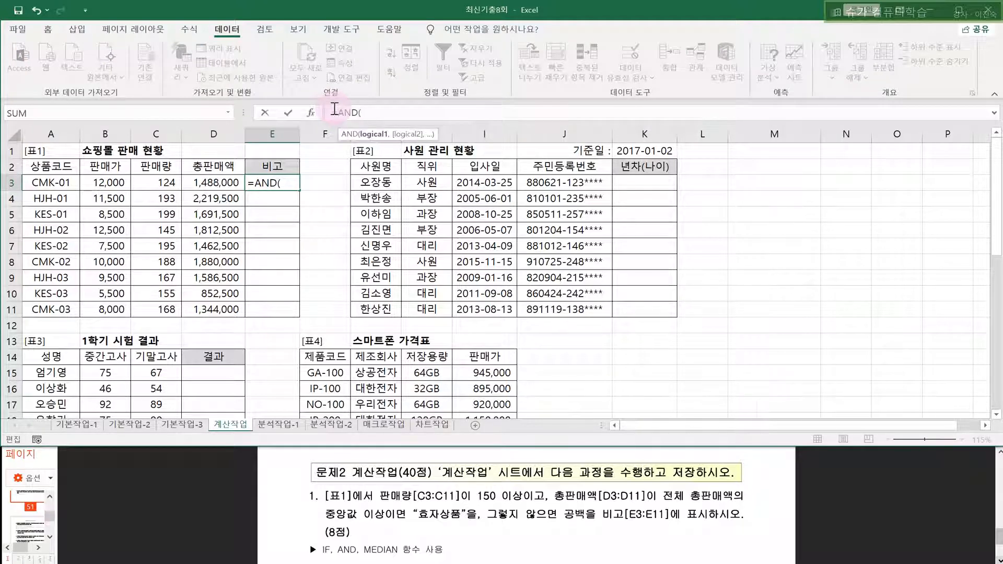
click(312, 113)
drag(334, 149, 448, 175)
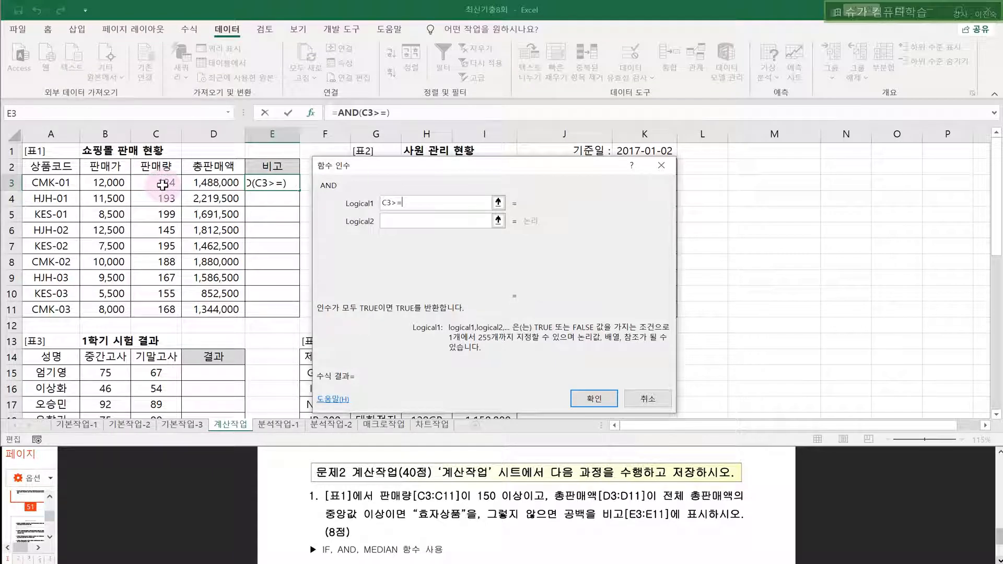
drag(420, 203, 351, 198)
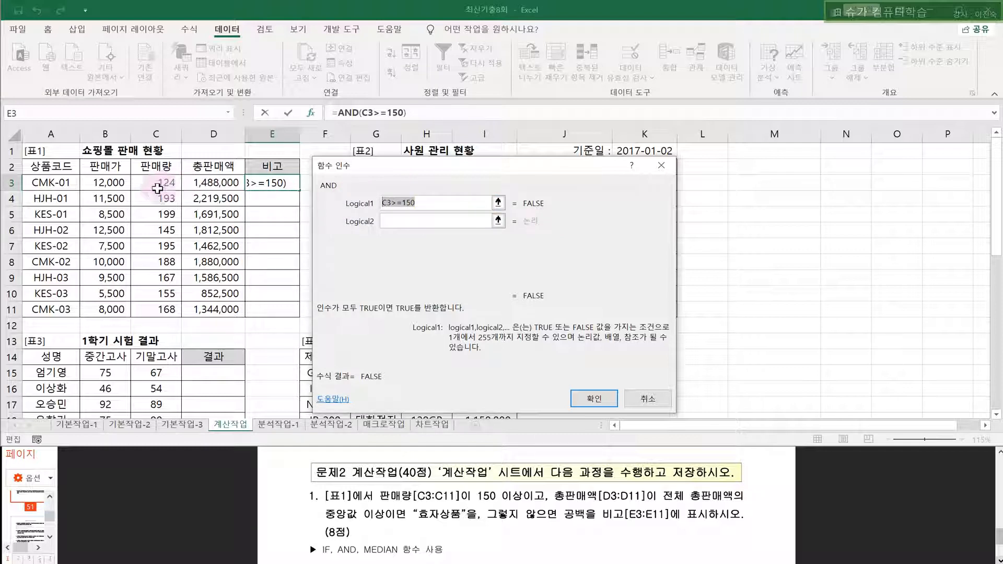
click(398, 222)
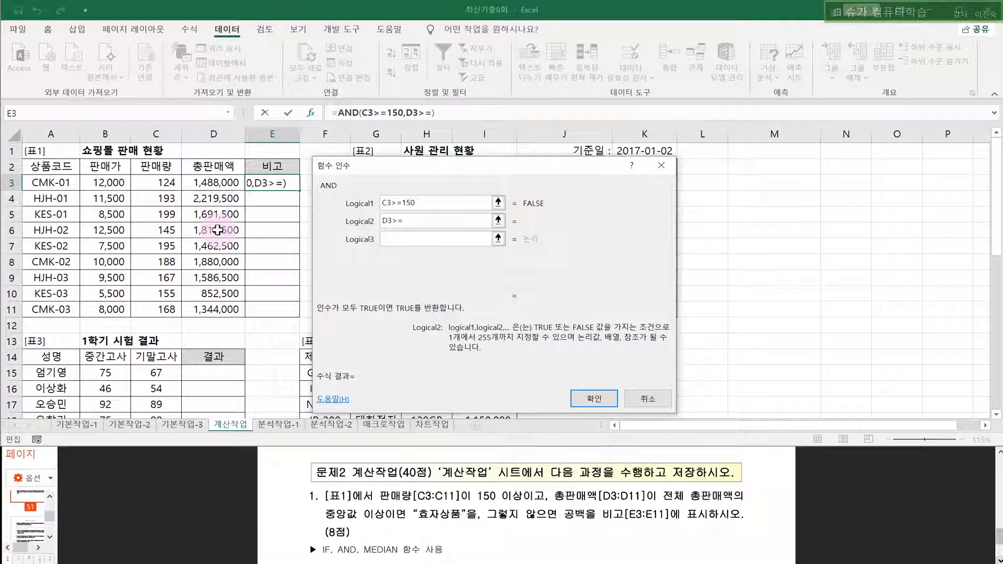
- Complete Logical2 as D3>=MEDAIN($D$3:$D$11) and confirm, leaving E3 showing #NAME?
text(15)
key(BackSpace)
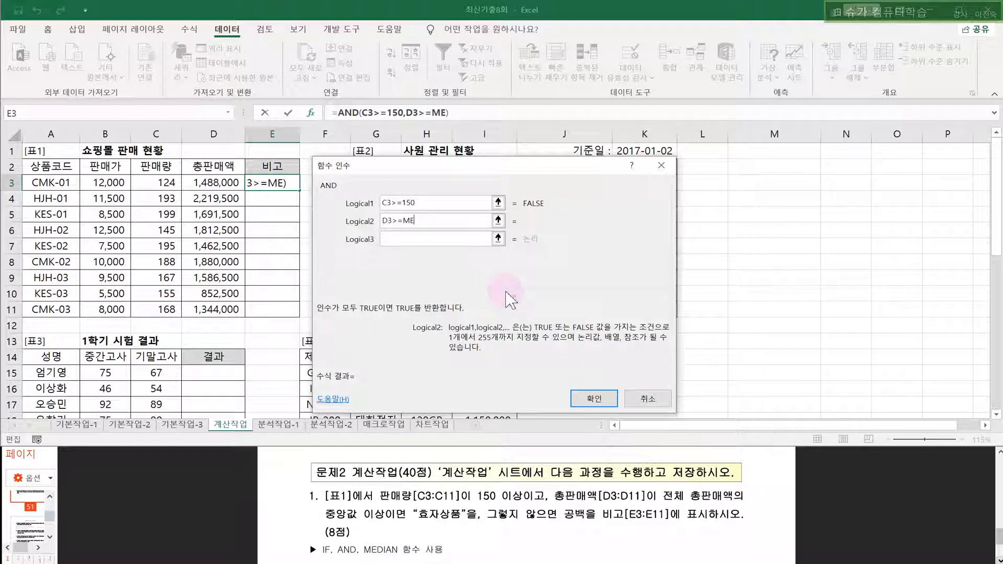
text(N()
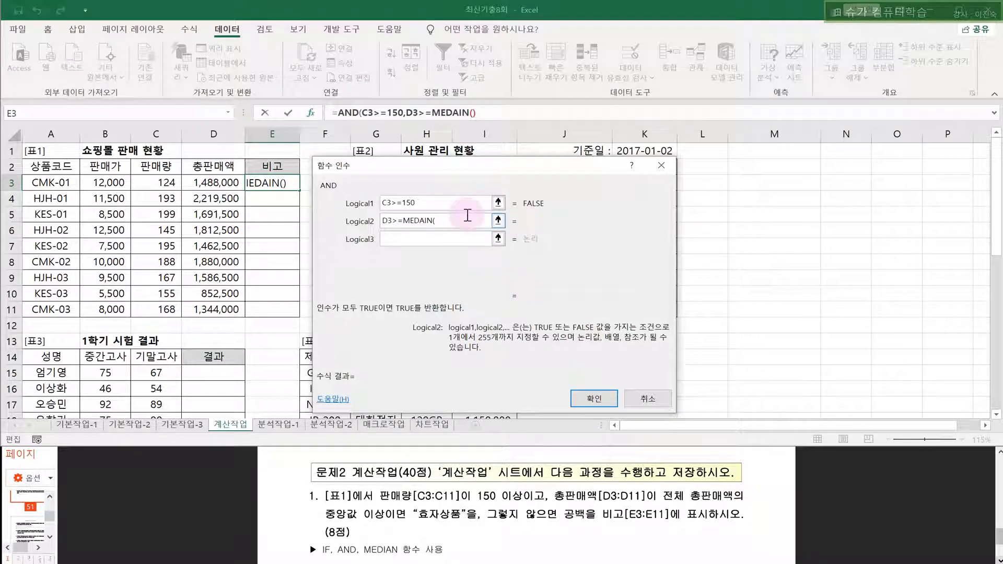
drag(208, 184, 206, 192)
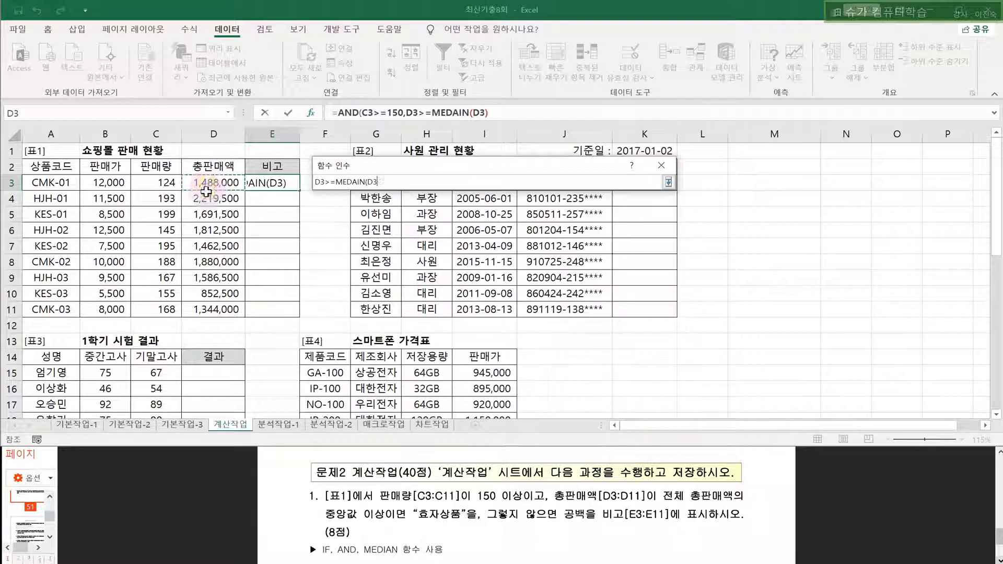
drag(199, 306, 199, 305)
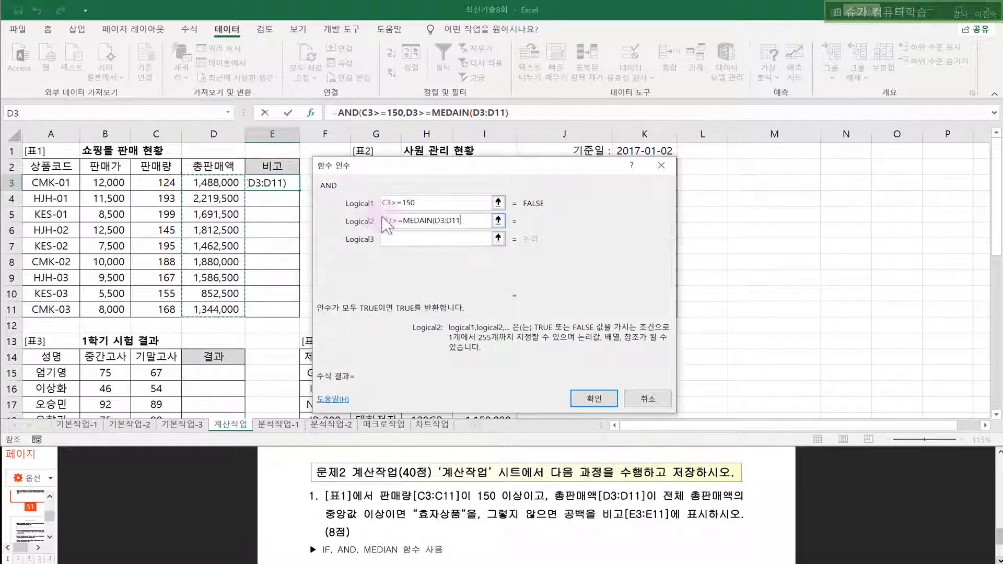
click(417, 221)
key(F4)
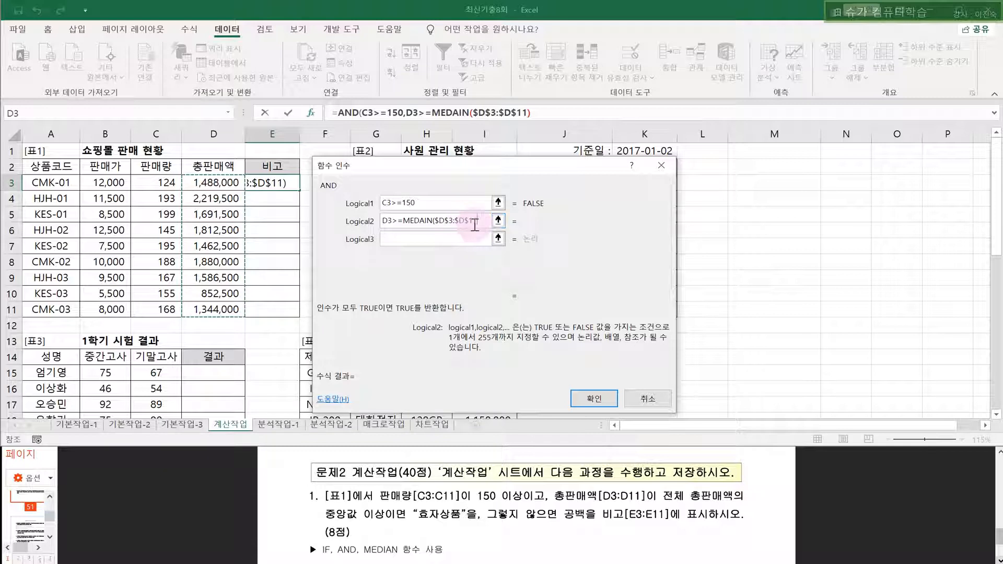
text())
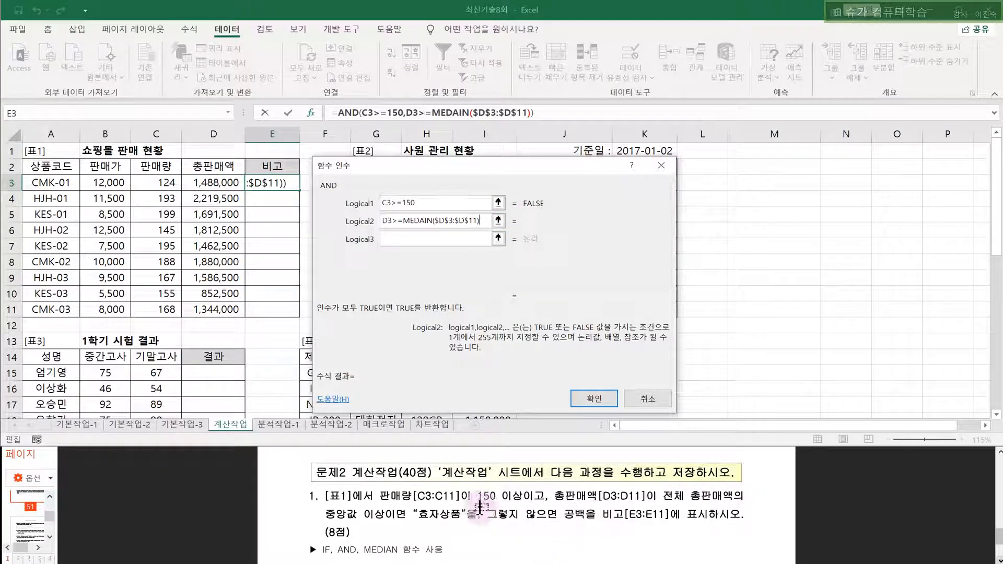
click(592, 397)
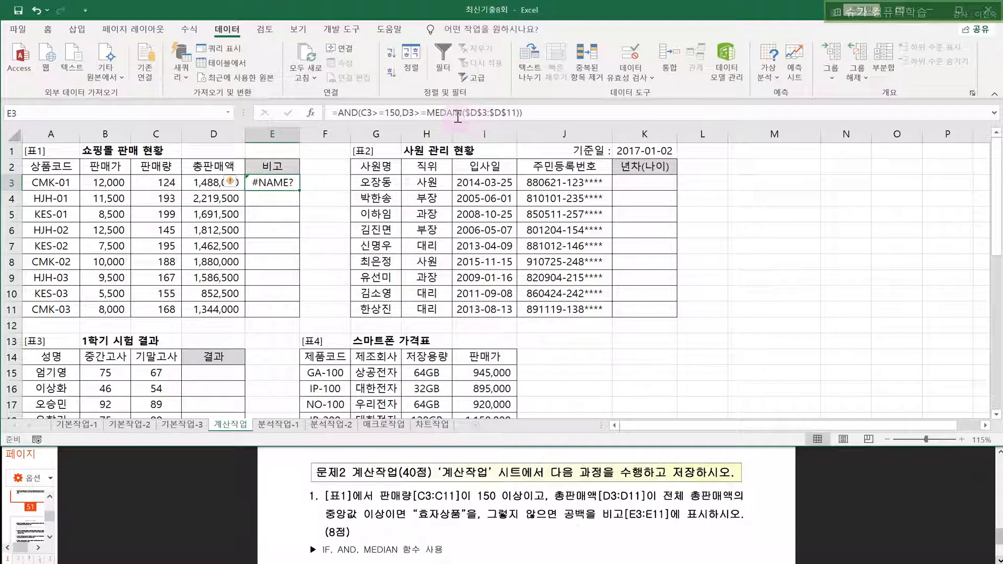
- Correct the misspelled MEDAIN to MEDIAN in E3's AND formula
double_click(279, 179)
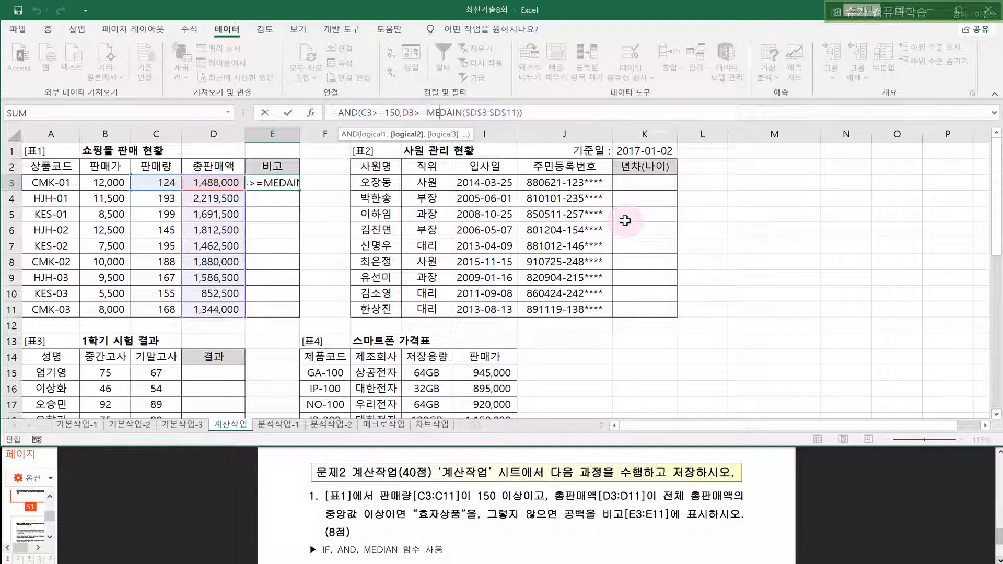
text(A)
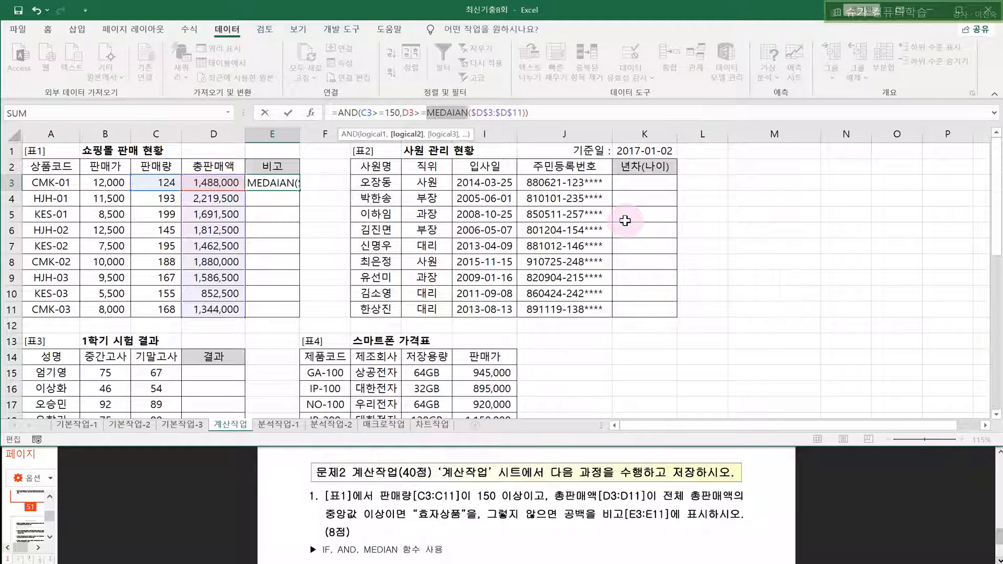
key(Return)
double_click(272, 182)
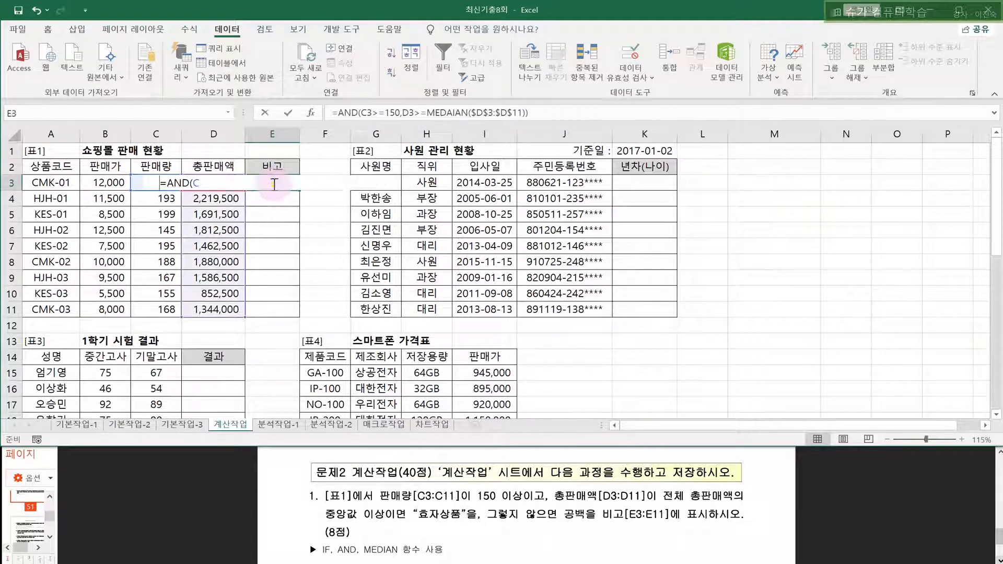
click(464, 112)
key(BackSpace)
key(BackSpace)
key(BackSpace)
key(BackSpace)
key(BackSpace)
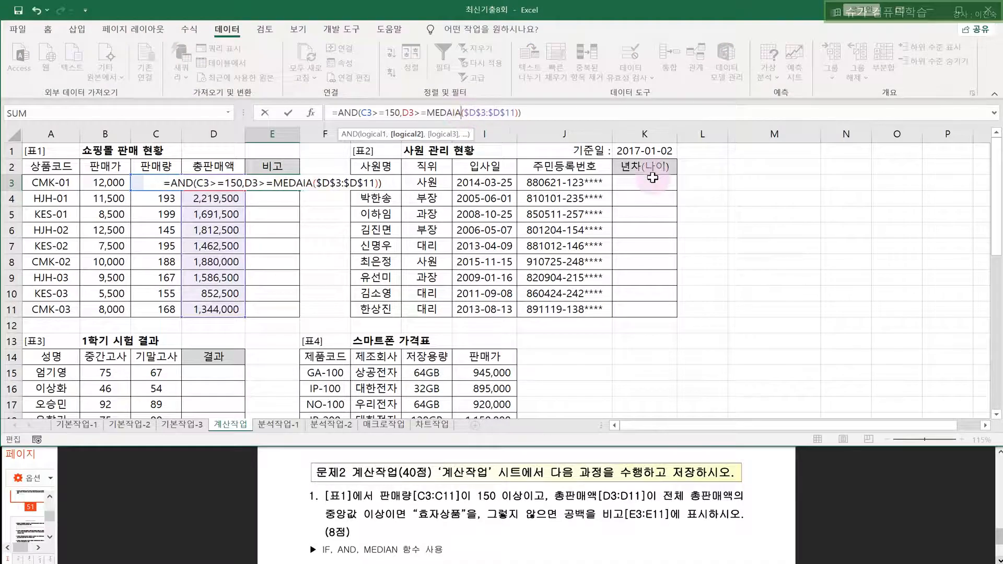
key(BackSpace)
key(BackSpace)
key(BackSpace)
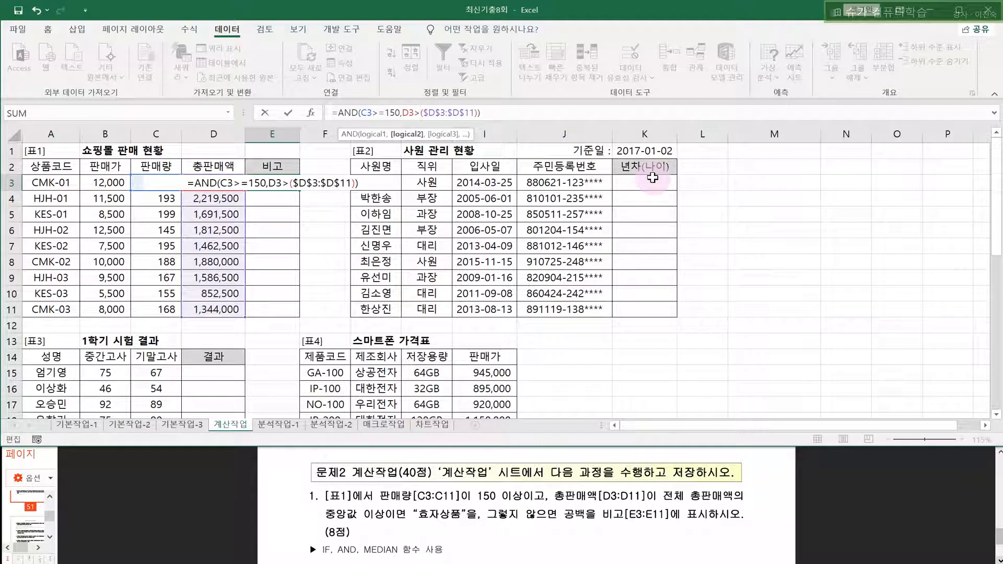
text(=ME)
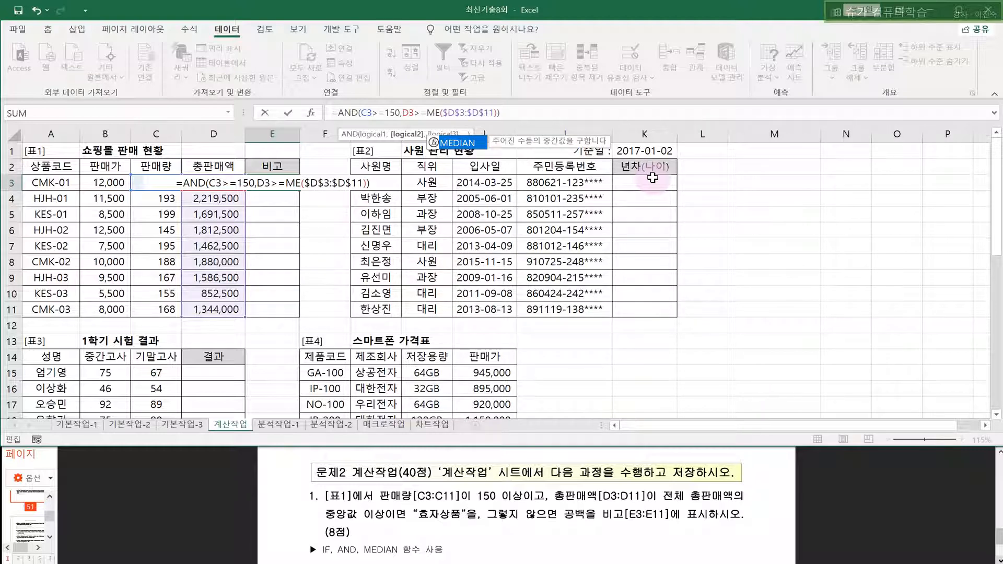
text(DIAN)
key(Return)
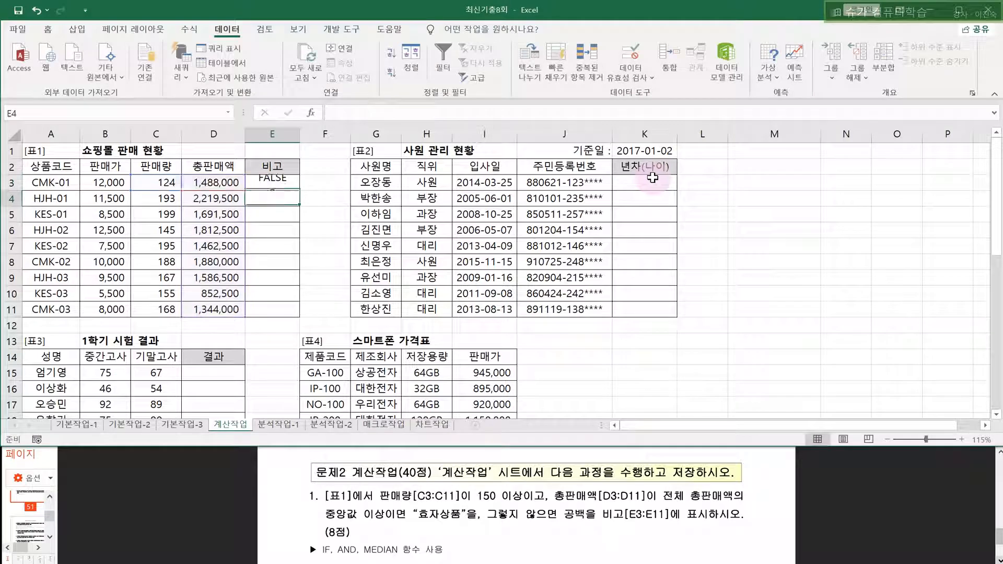
- Copy E3's corrected formula down through E11
click(267, 185)
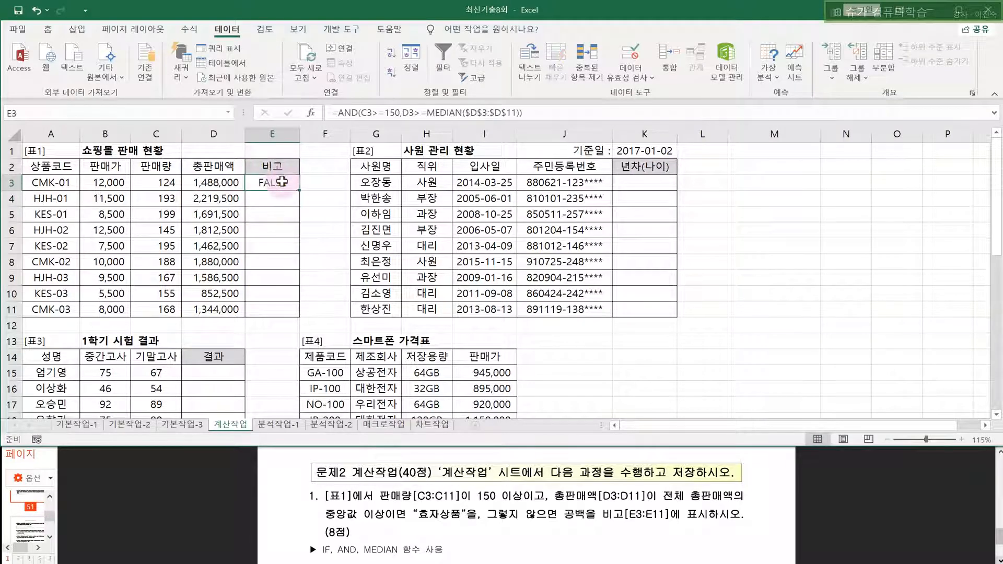
drag(300, 191, 300, 314)
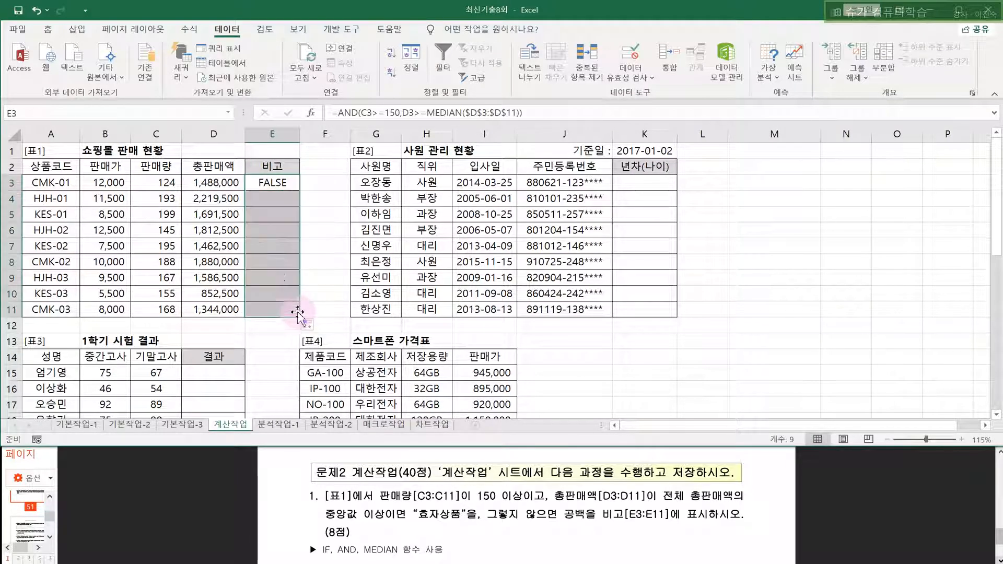
drag(283, 204, 276, 215)
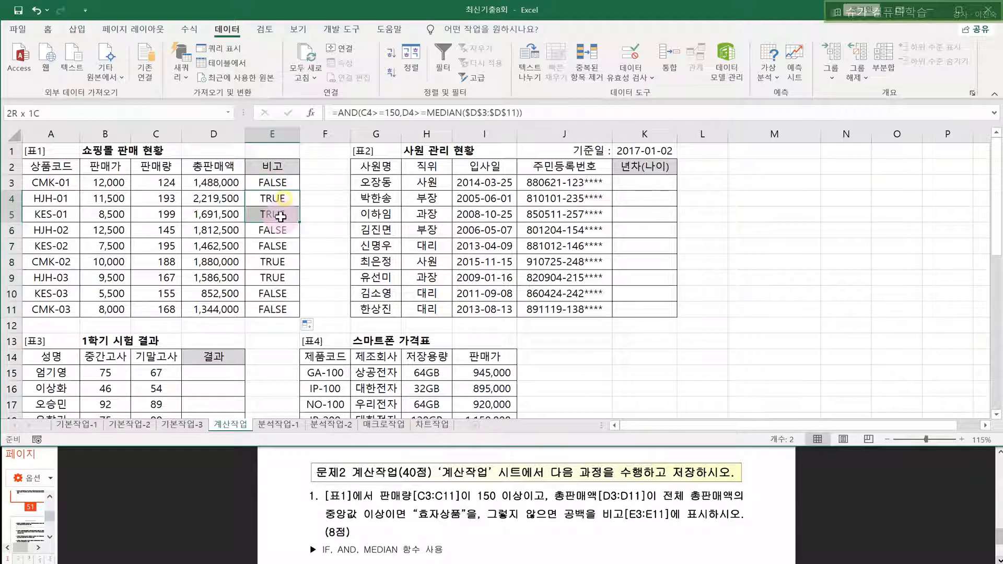
- Highlight 효자상품, 공백 and IF in the problem text, then check E4's copied formula
double_click(427, 514)
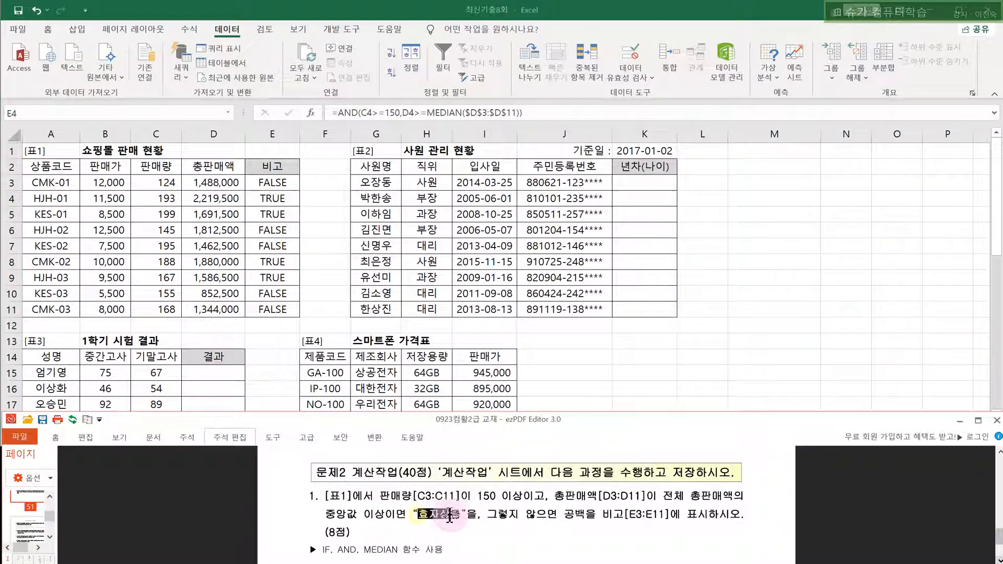
drag(564, 515, 584, 515)
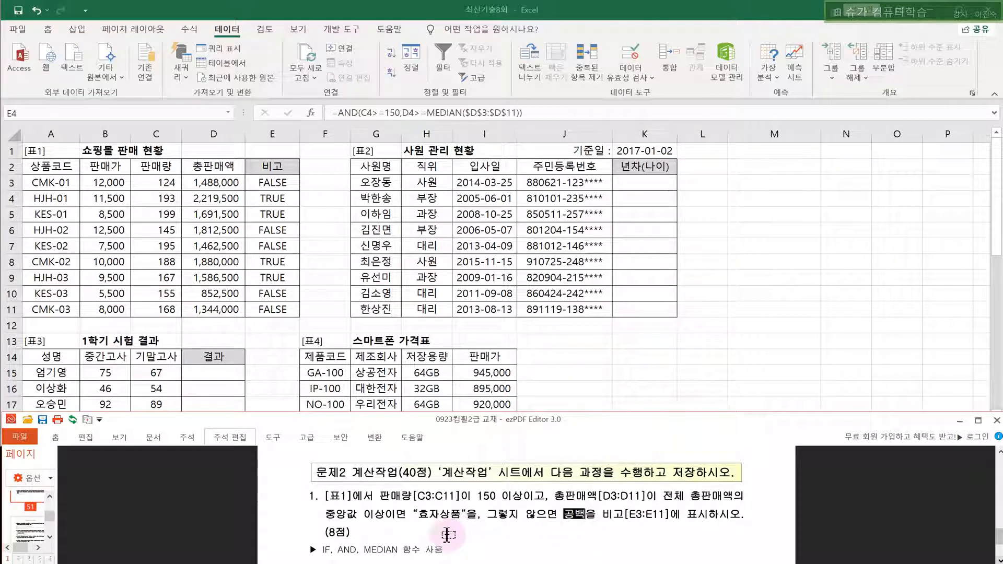
double_click(327, 550)
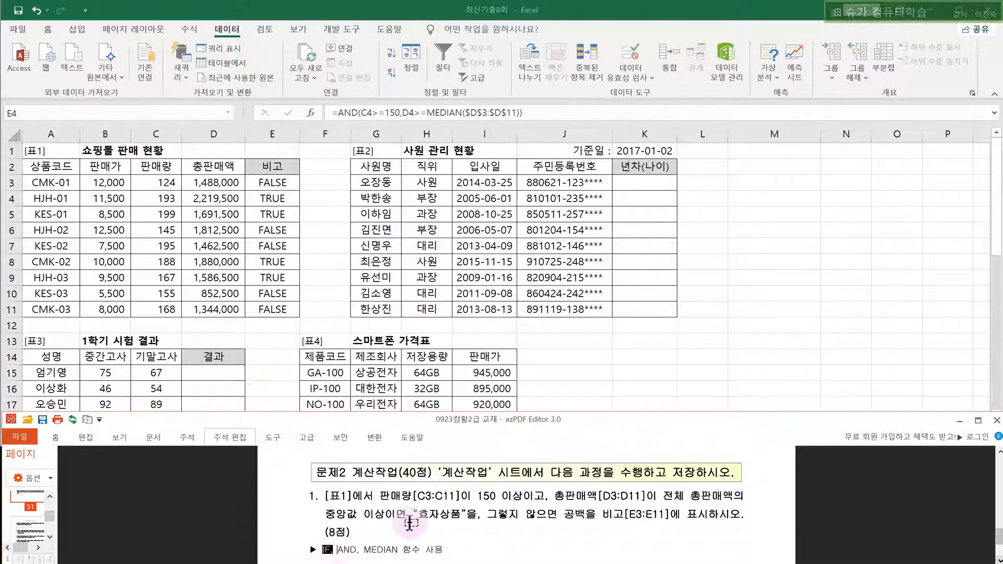
click(262, 182)
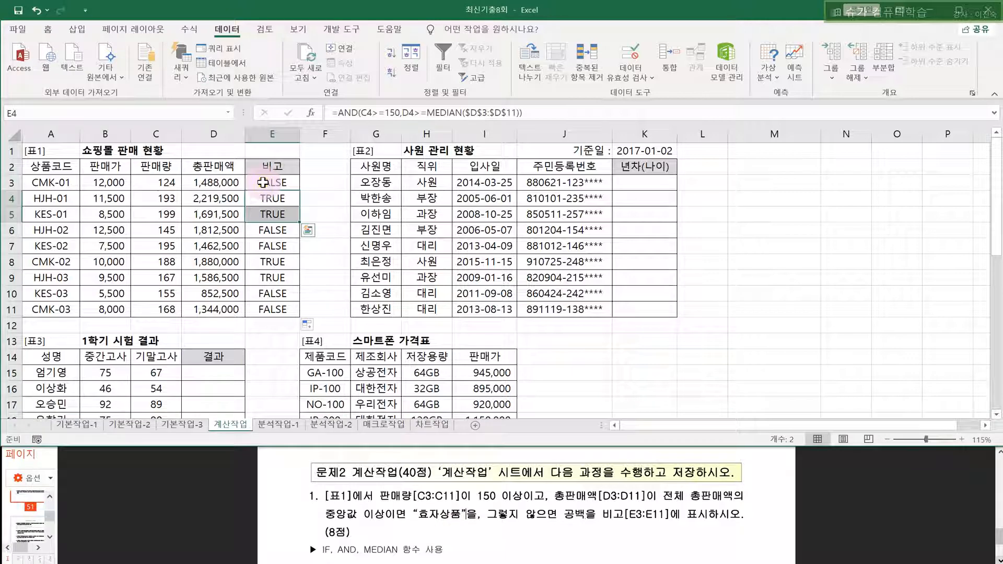
key(F2)
click(262, 182)
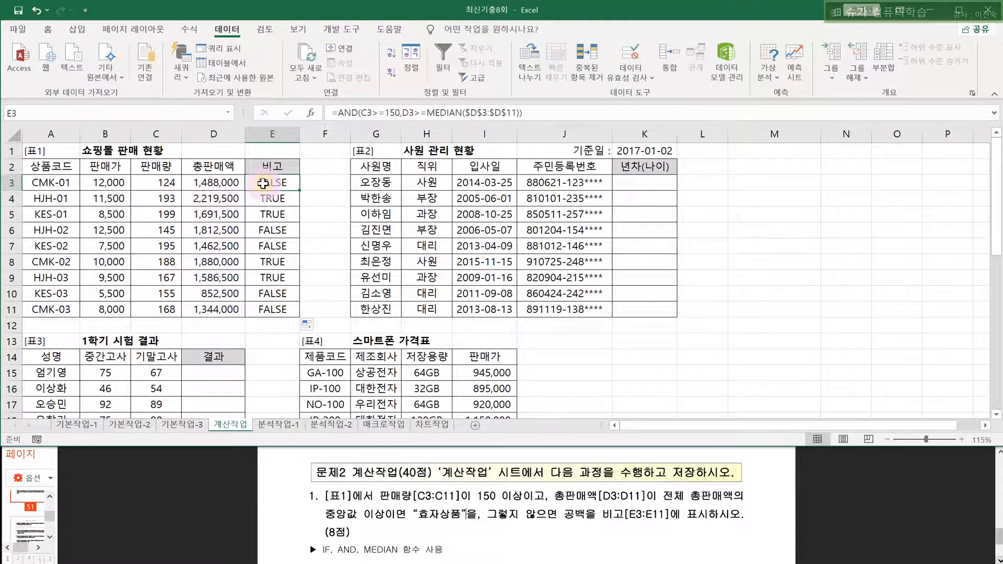
- Wrap E3's AND formula in IF returning "효자상품" or "", then fill it down to E11
click(358, 113)
text(IF()
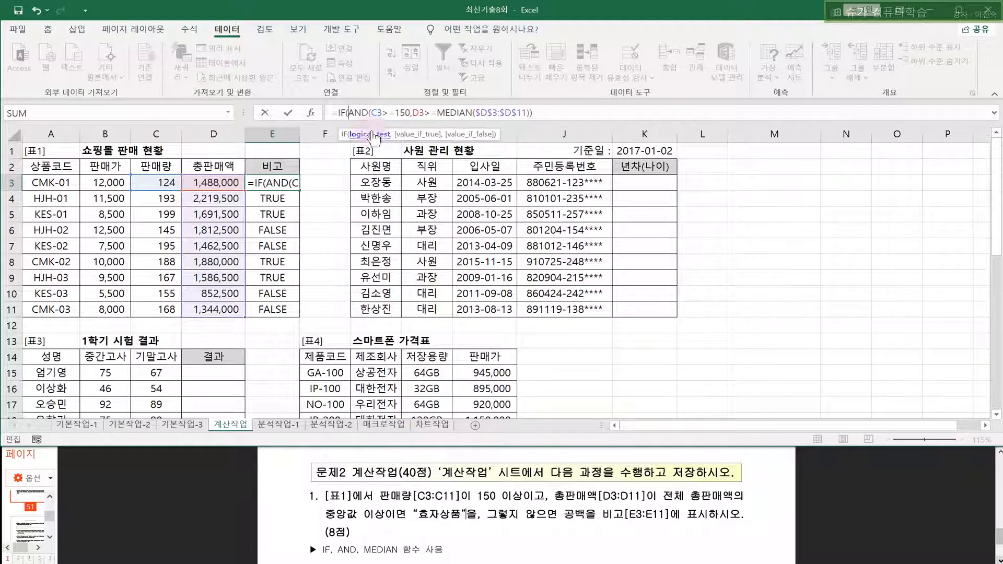
click(312, 113)
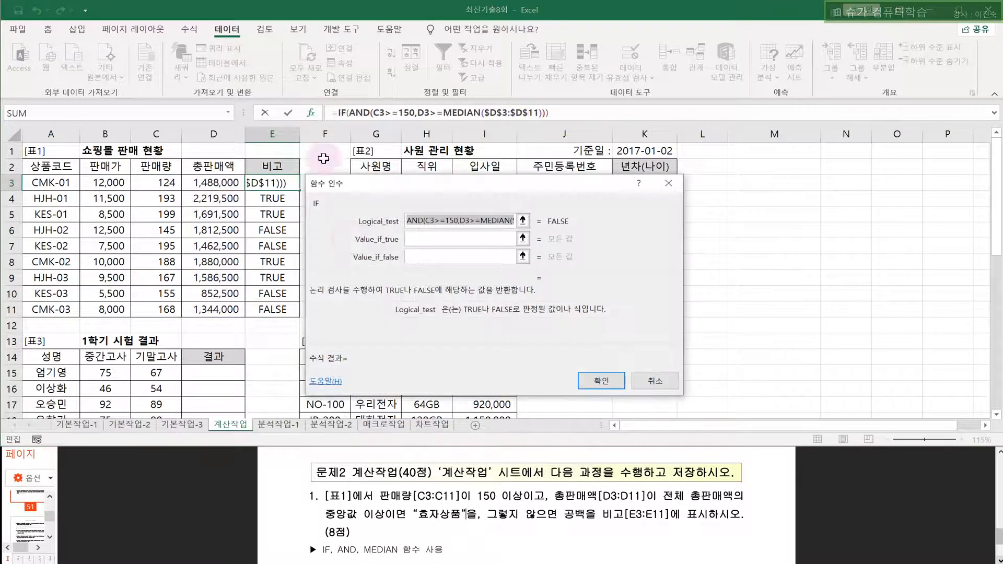
click(418, 239)
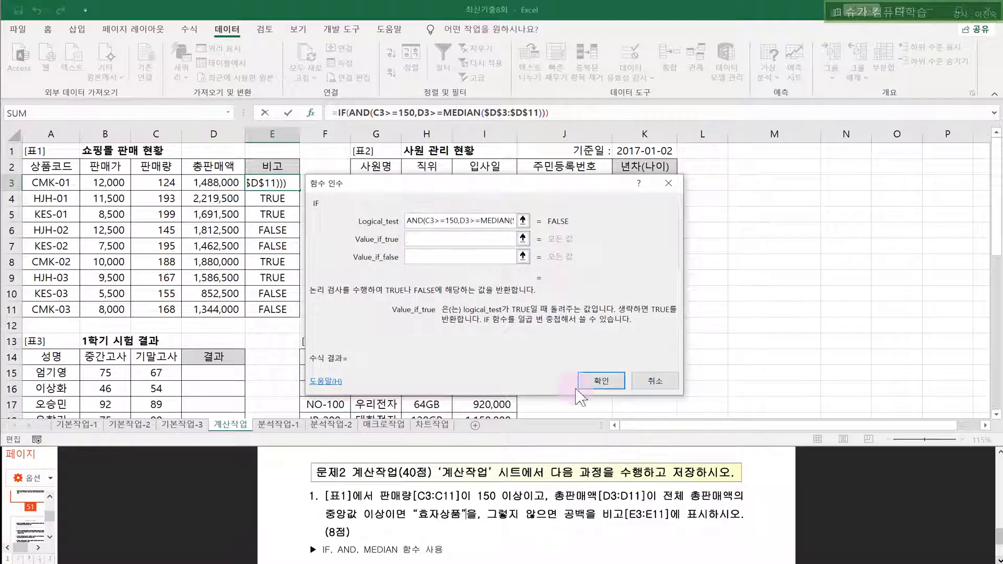
text(G)
key(BackSpace)
text(효자상품)
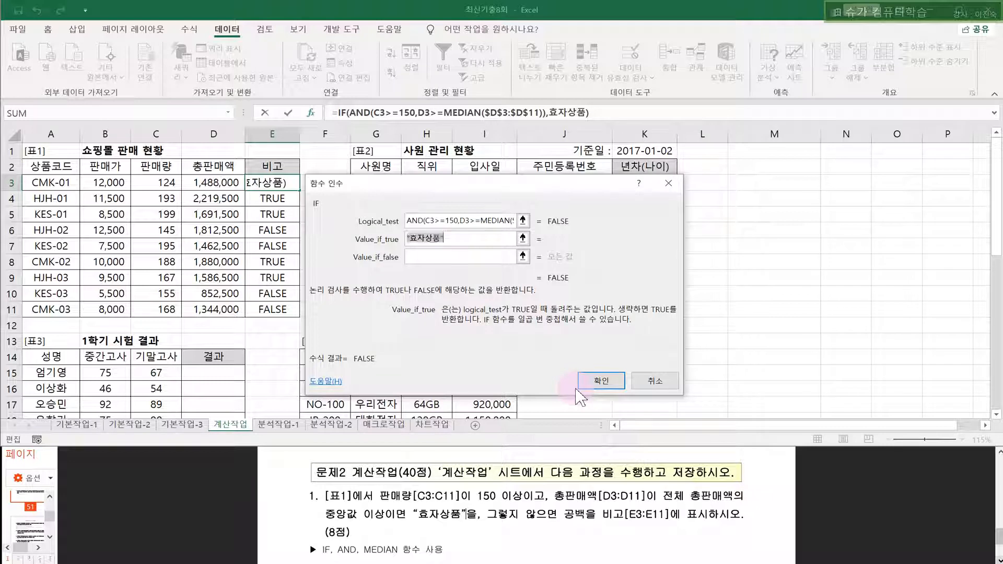
key(Tab)
text("")
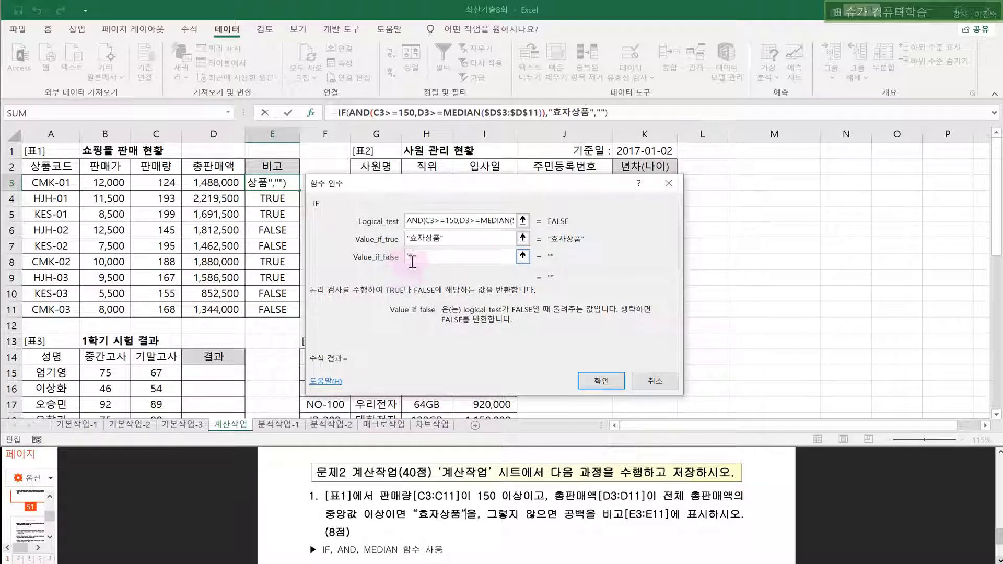
click(596, 382)
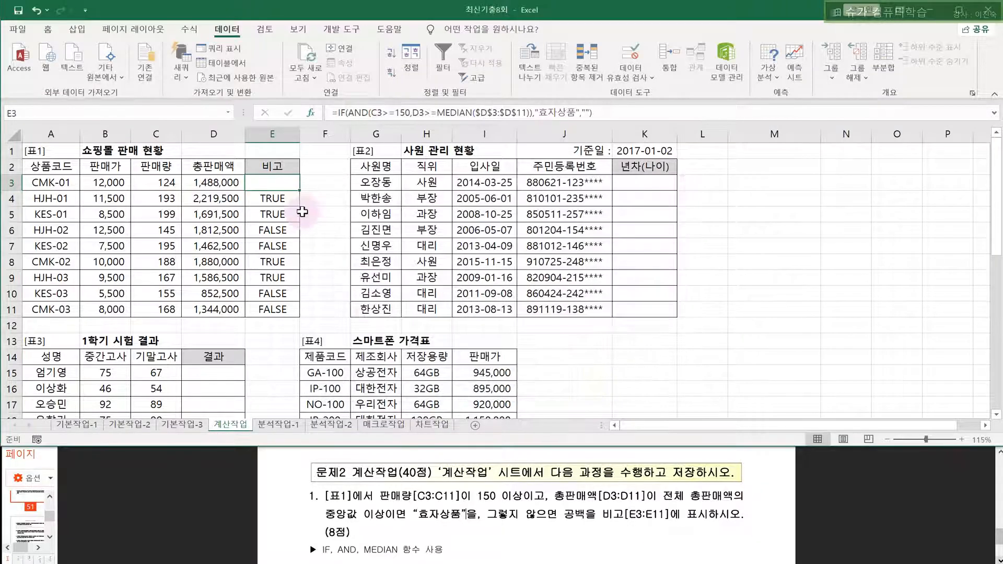
drag(298, 201, 300, 315)
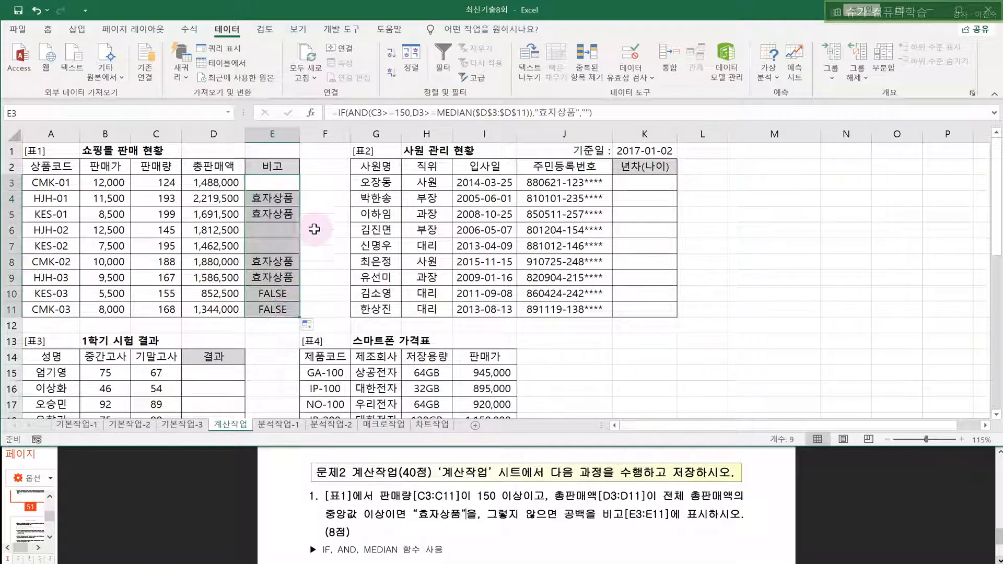
click(323, 183)
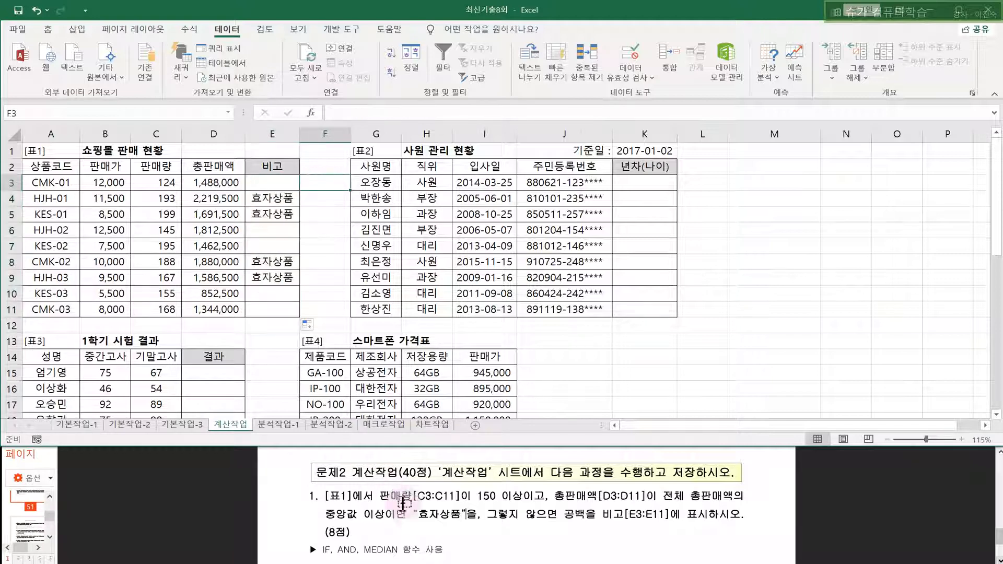
- Check the task instructions and mark F3:F11 as a scratch area
click(364, 547)
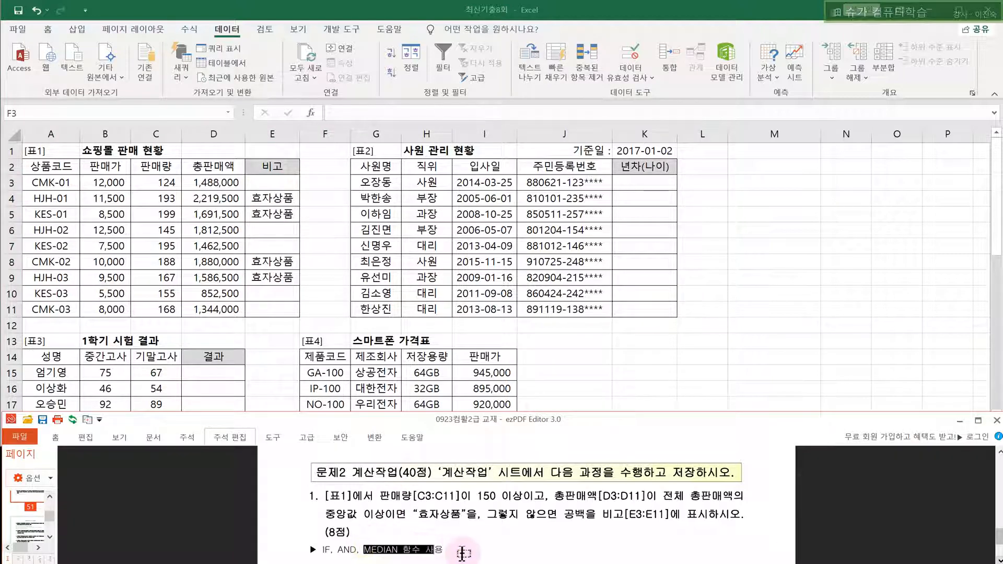
click(332, 180)
drag(332, 181, 317, 306)
- Enter =MEDIAN(D3:D11) in F3 as a median check
click(325, 180)
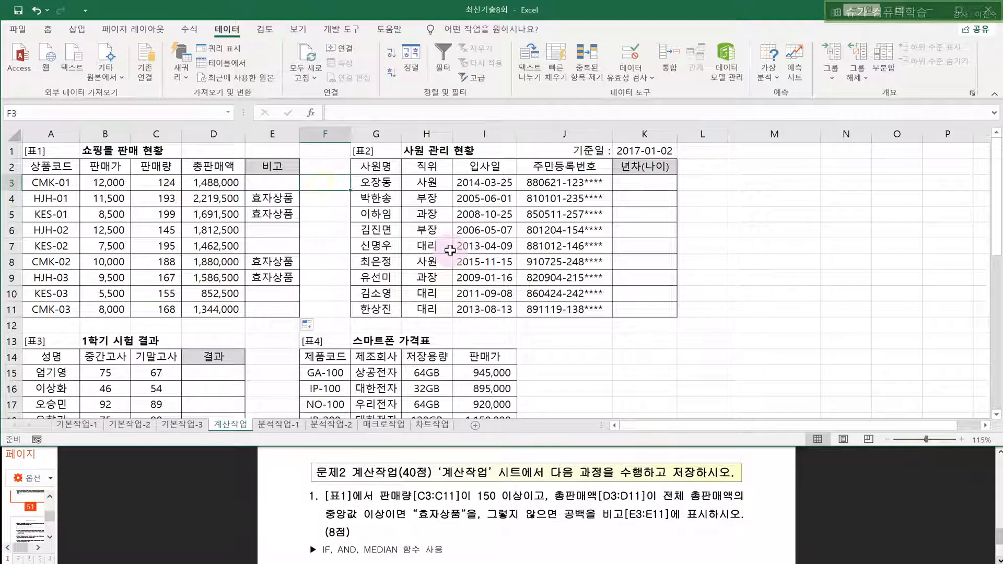
text(=)
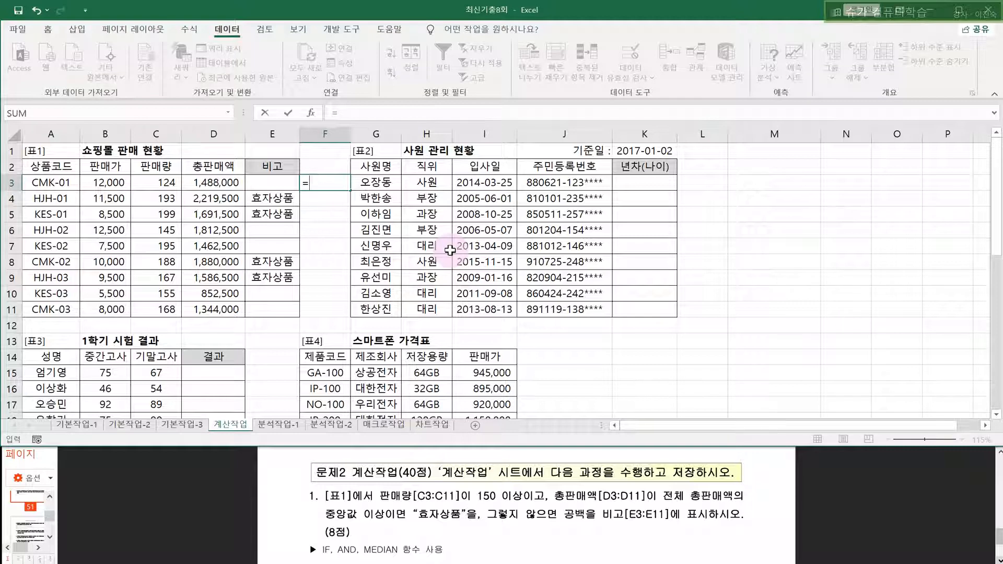
text(ME)
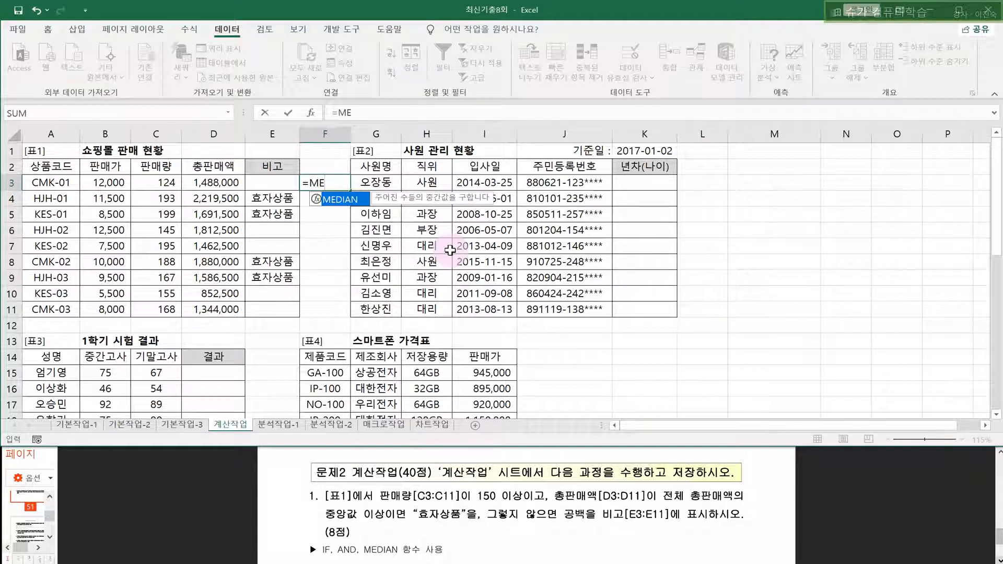
key(Tab)
key(BackSpace)
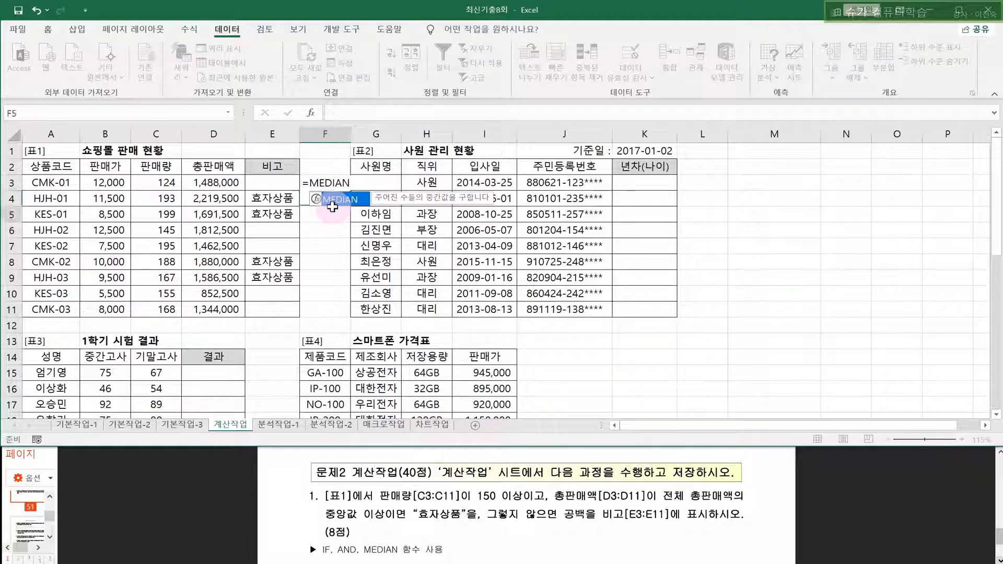
click(324, 186)
double_click(324, 185)
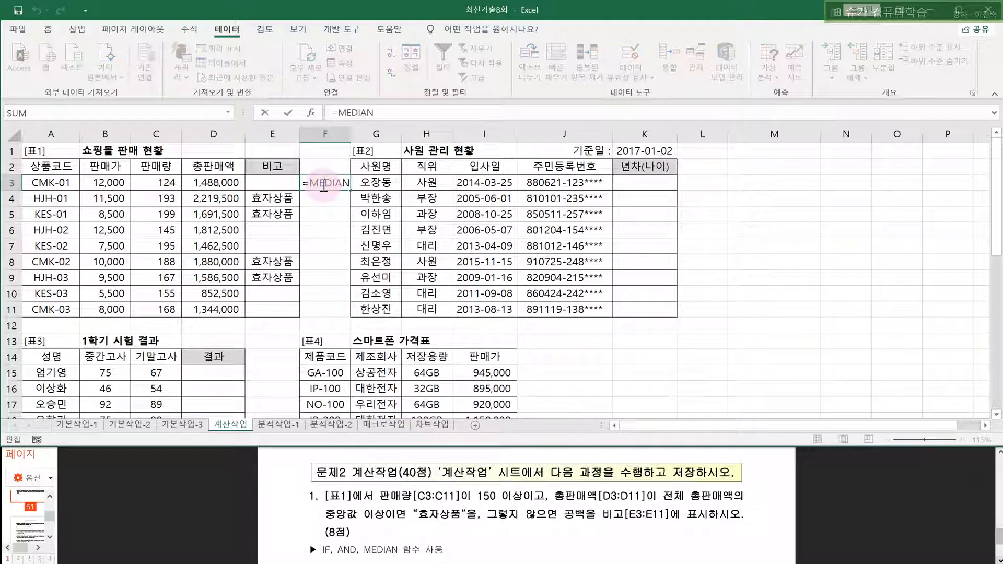
text(()
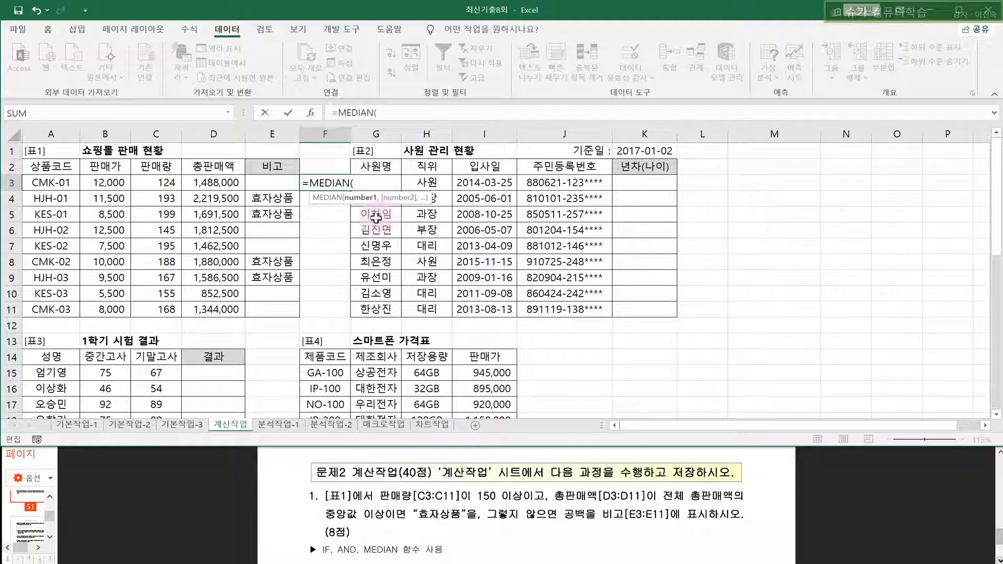
click(202, 184)
drag(202, 184, 203, 307)
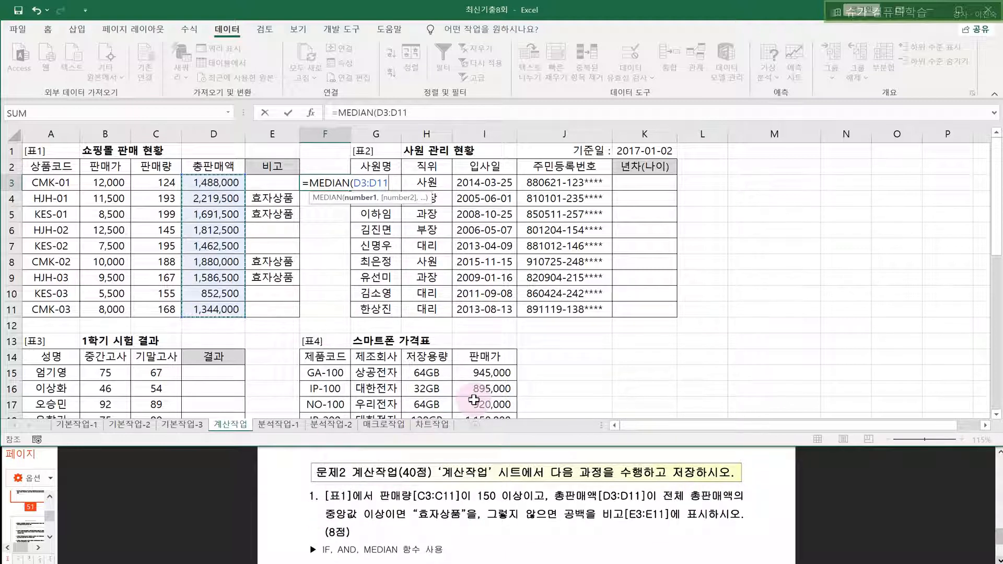
text())
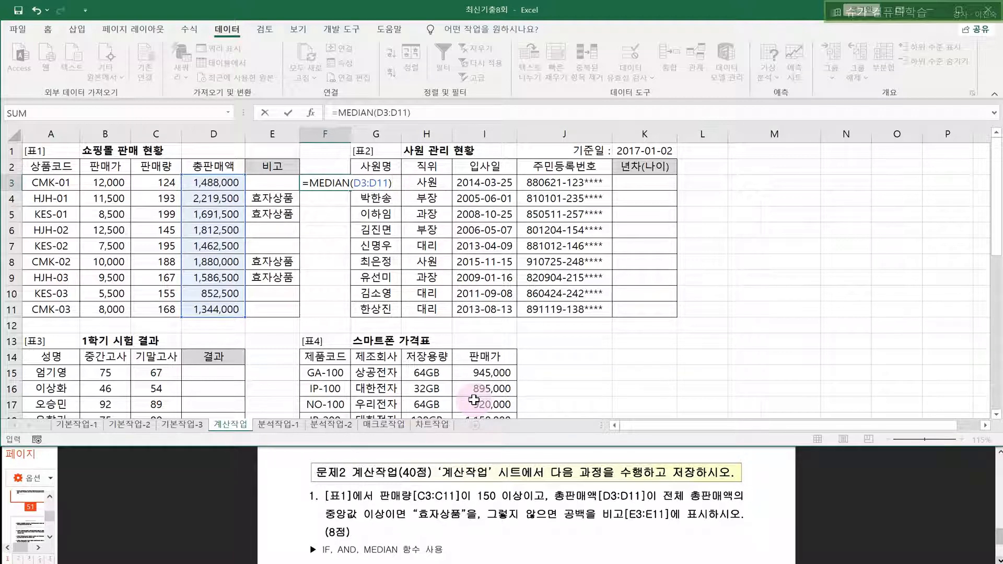
key(Return)
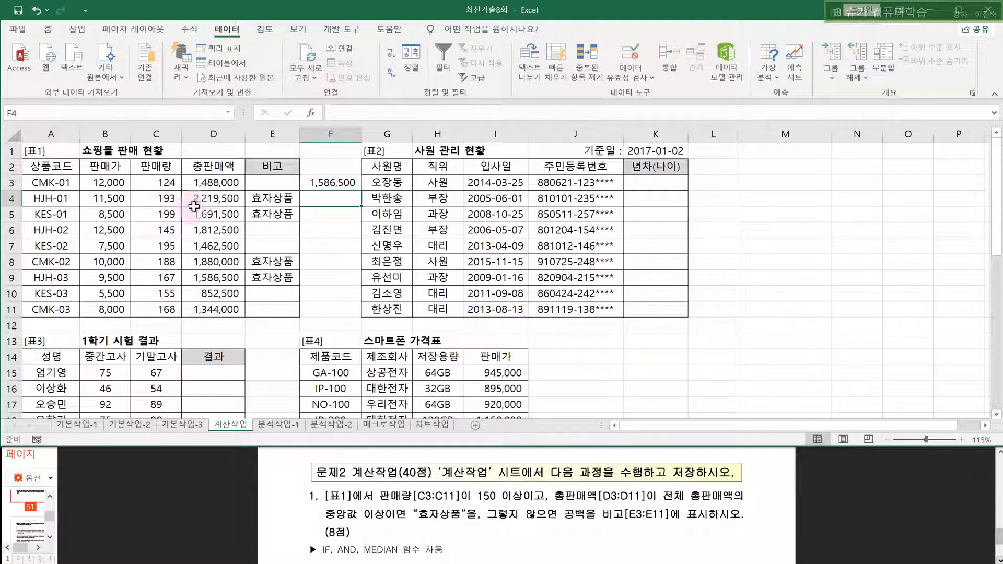
- Compare D3's total sales formula with the median formula in F3
click(217, 183)
drag(51, 182, 225, 183)
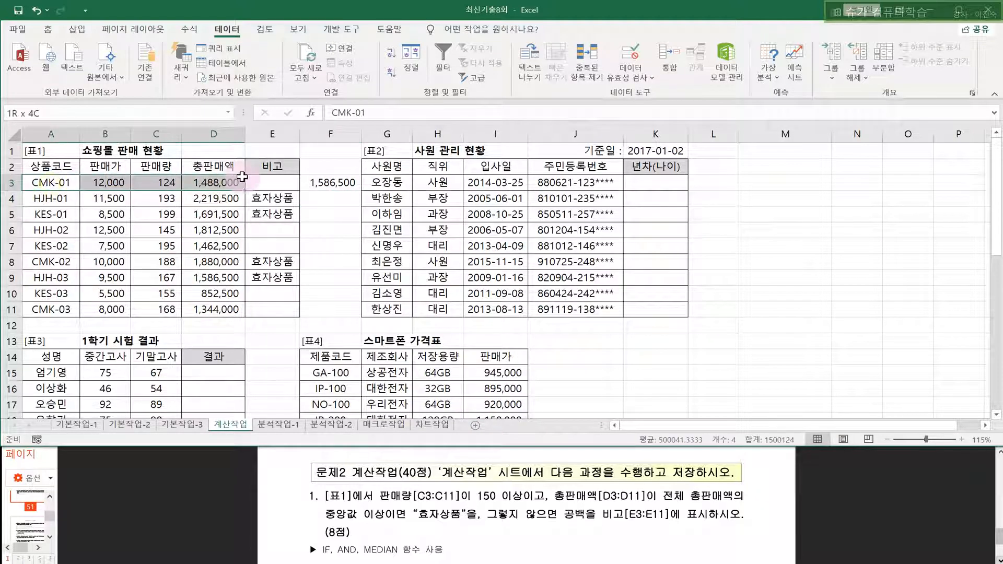
click(232, 184)
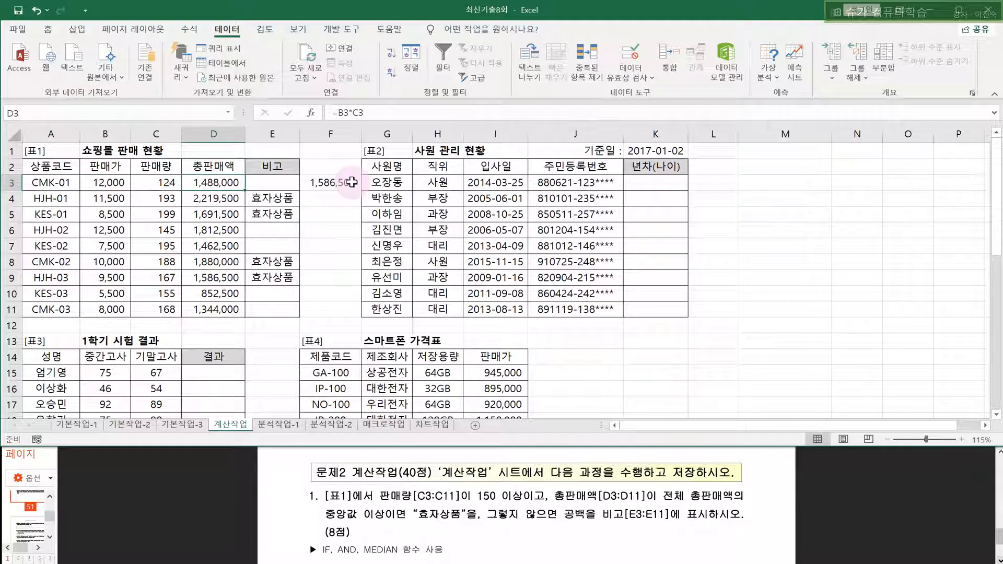
click(329, 183)
click(206, 179)
click(345, 183)
click(226, 182)
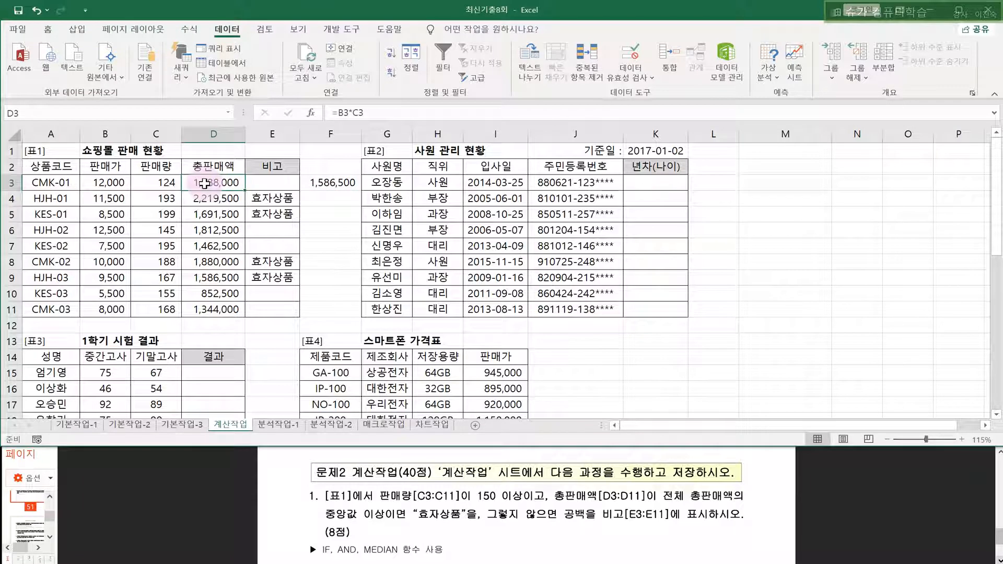
- Copy the median formula to F11 and inspect the shifted ranges in F4 and F10
click(353, 184)
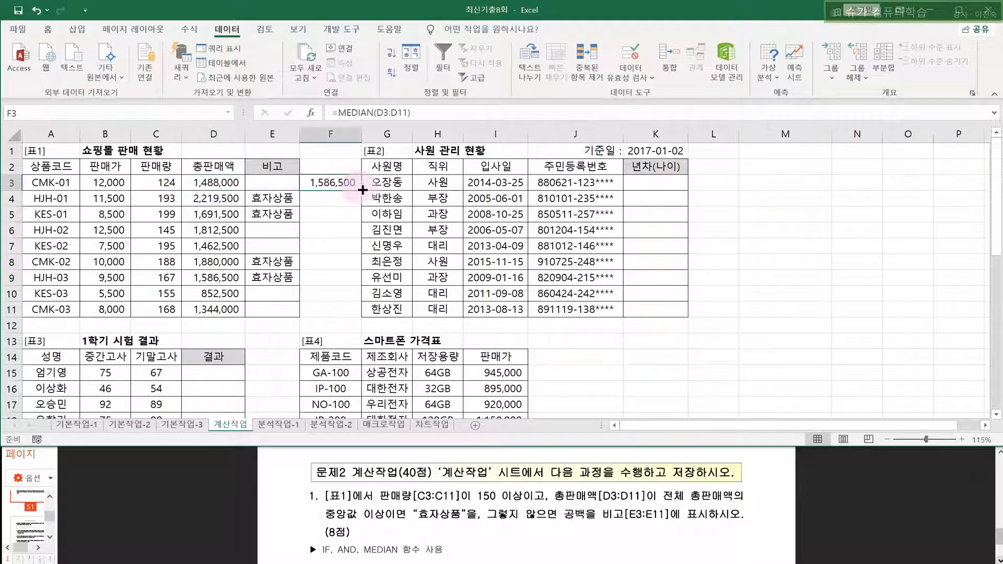
drag(363, 190, 354, 315)
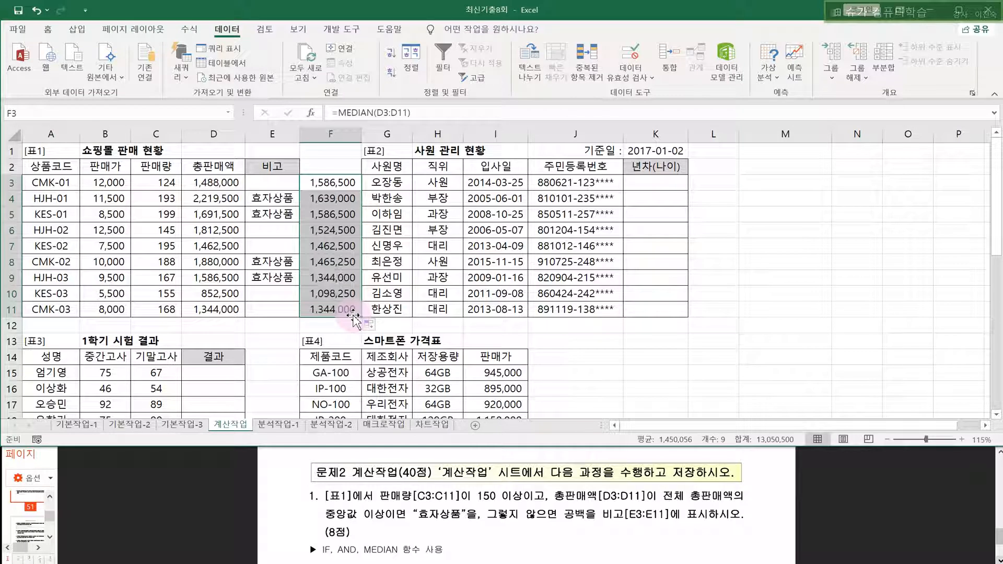
drag(225, 182, 224, 309)
click(333, 183)
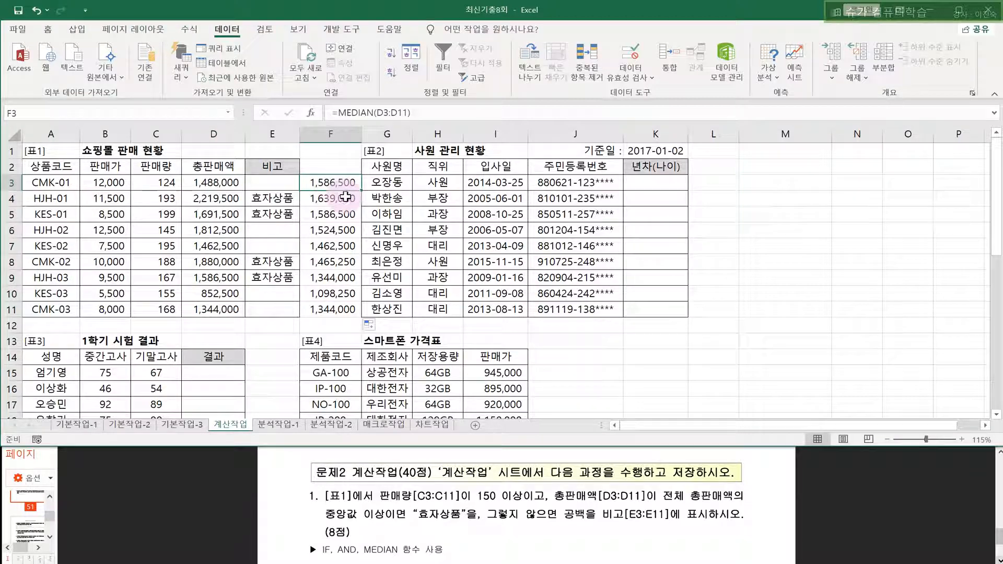
click(342, 202)
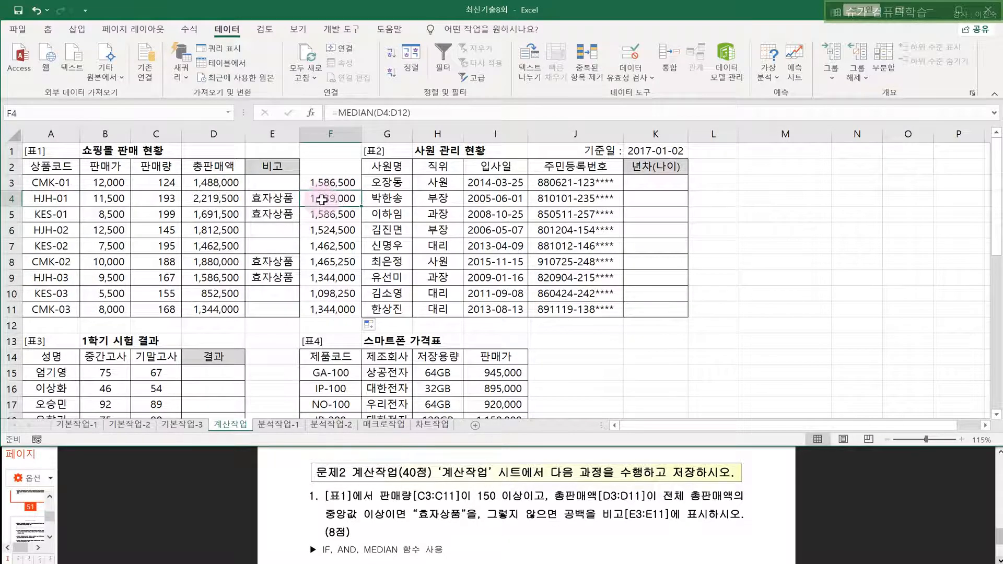
click(335, 294)
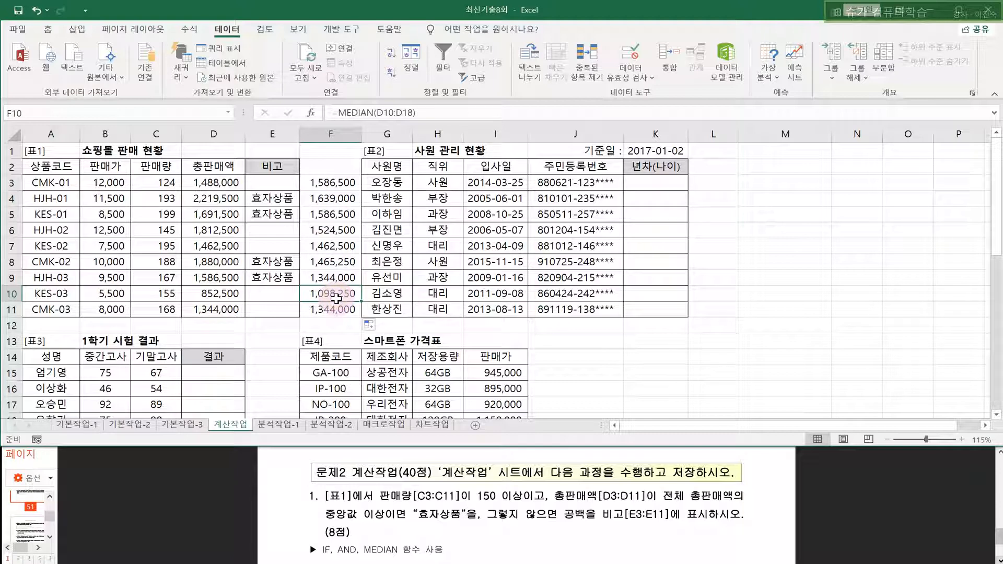
click(344, 201)
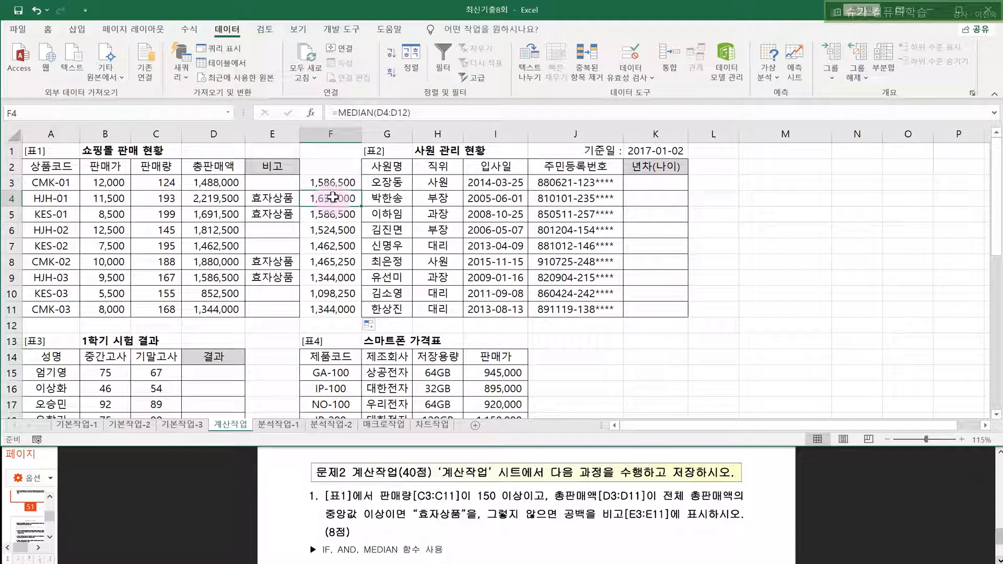
double_click(332, 198)
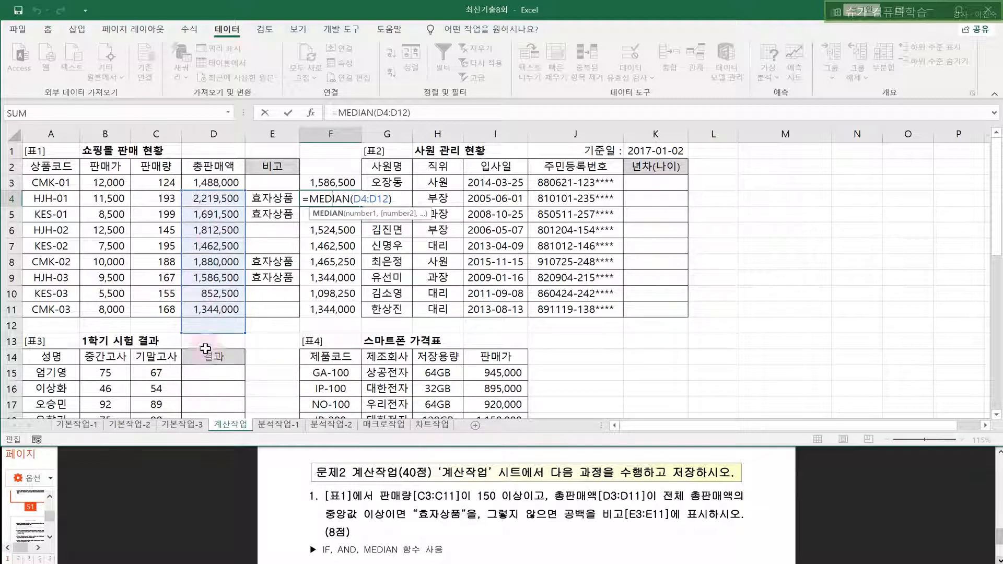
- Make F3's median range absolute ($D$3:$D$11) and copy it down to F11
key(Escape)
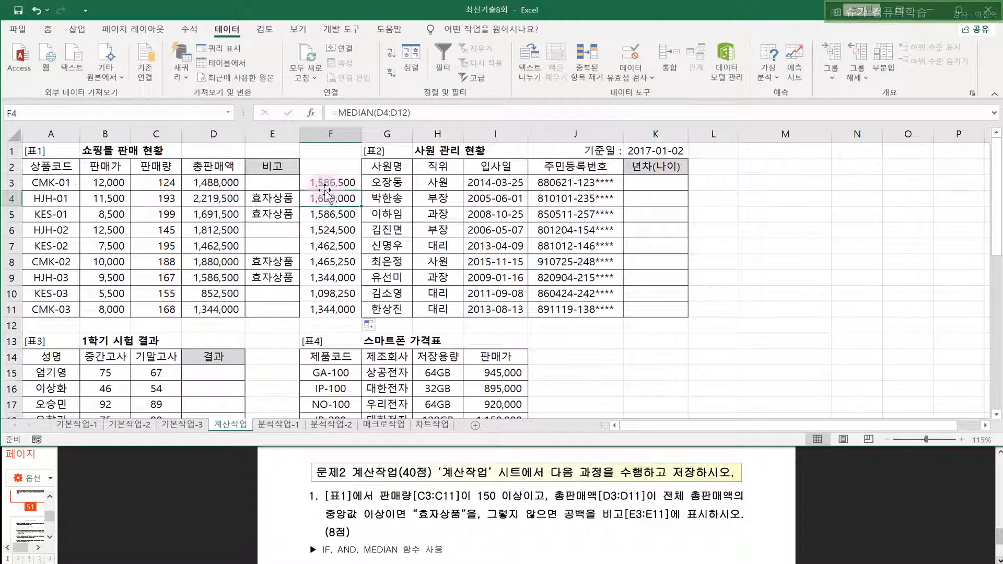
click(327, 184)
double_click(328, 184)
drag(356, 183, 390, 181)
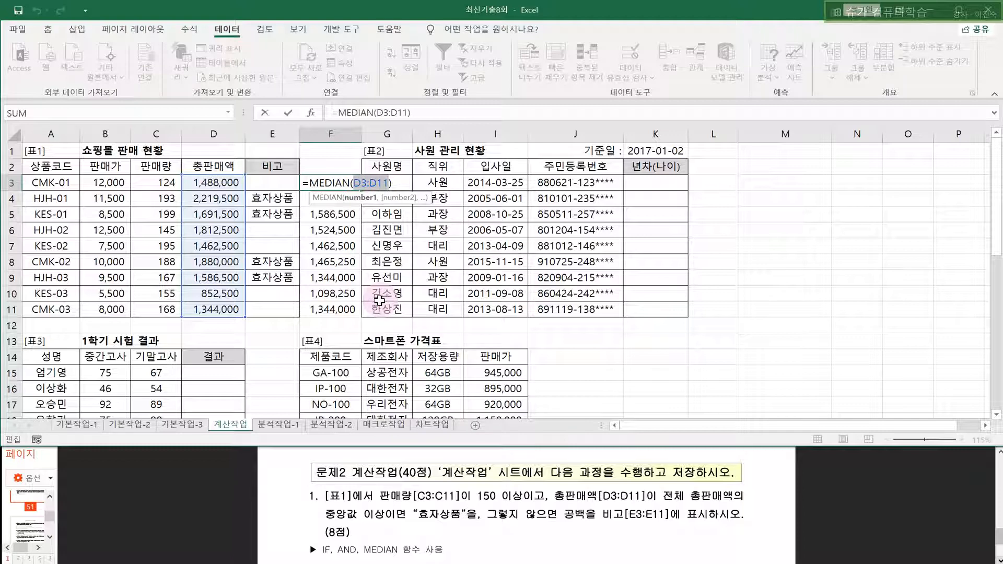
key(F4)
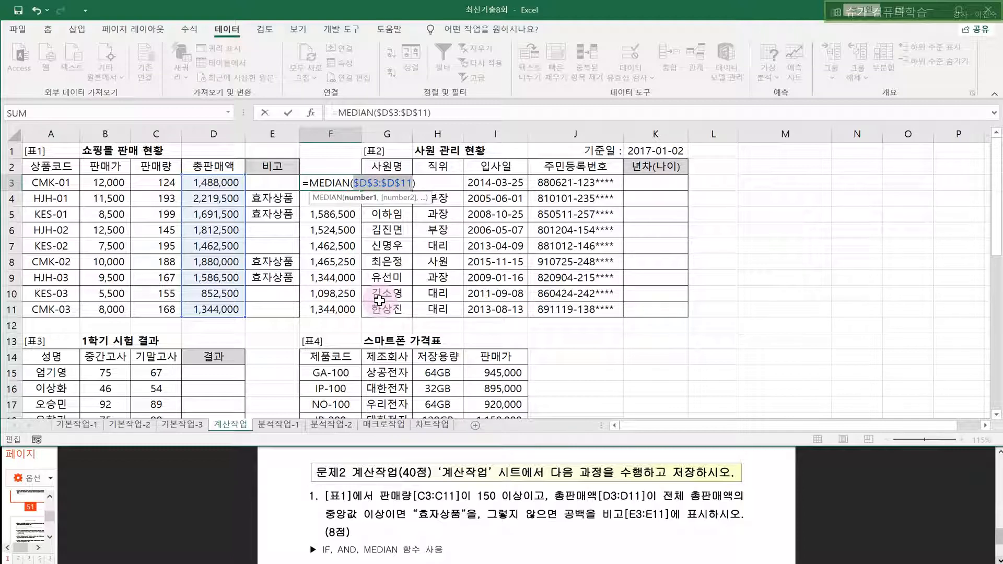
key(Return)
click(352, 183)
drag(362, 188, 345, 314)
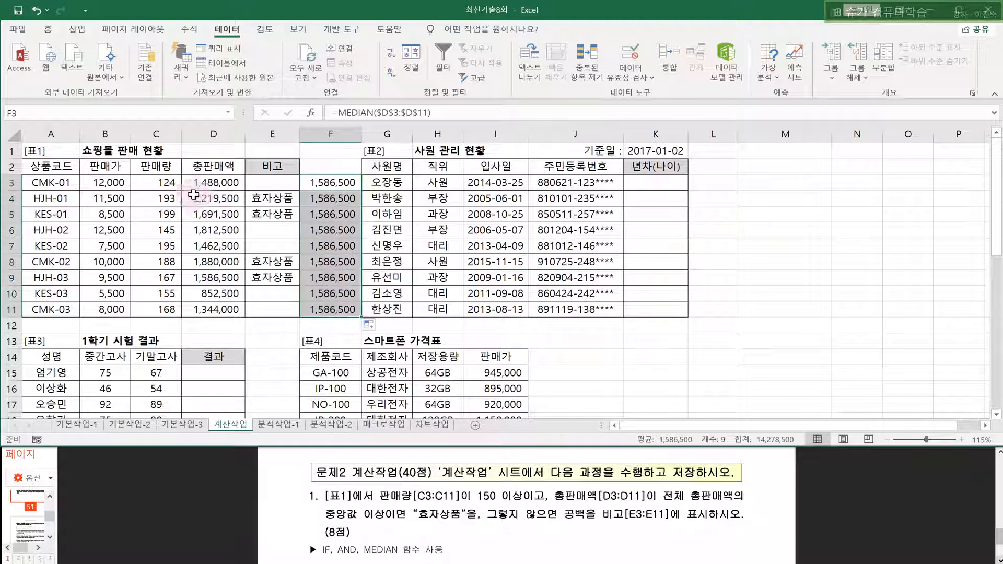
- Select D3 and F3 together and bring up formatting options
click(212, 183)
ctrl+click(332, 182)
right_click(332, 184)
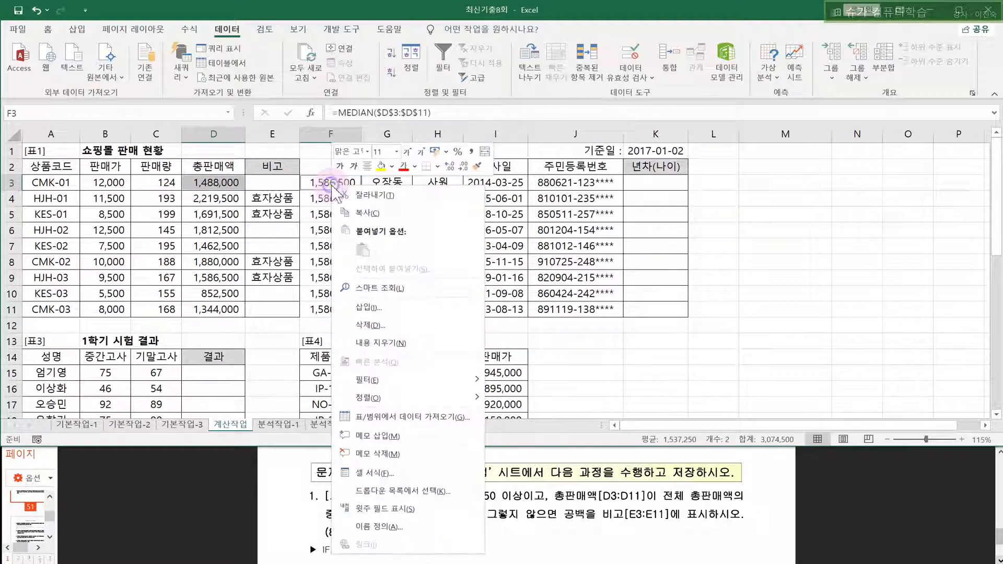
- Fill D3 and F3 yellow and compare total sales against the median values
click(380, 167)
click(199, 183)
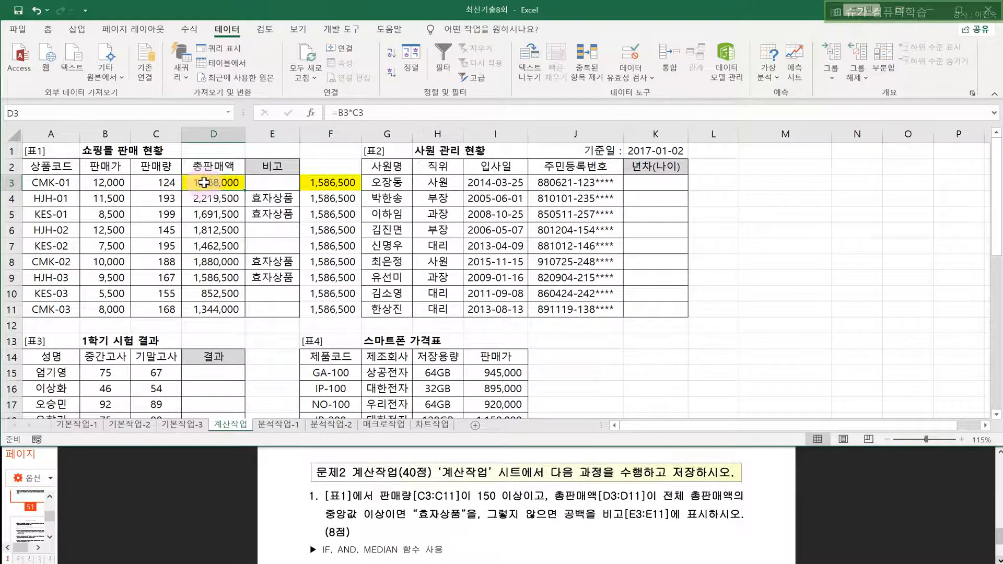
click(336, 187)
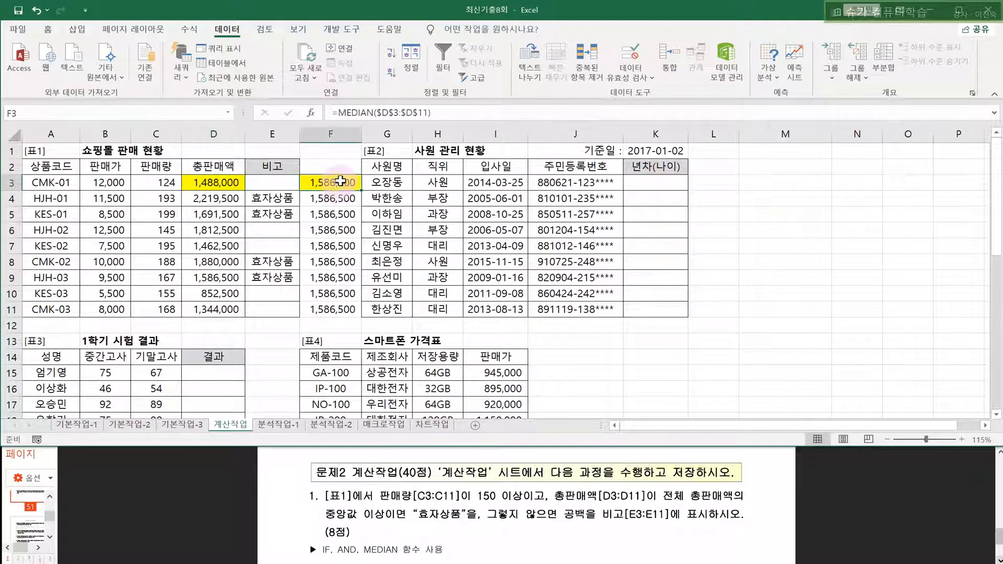
click(210, 201)
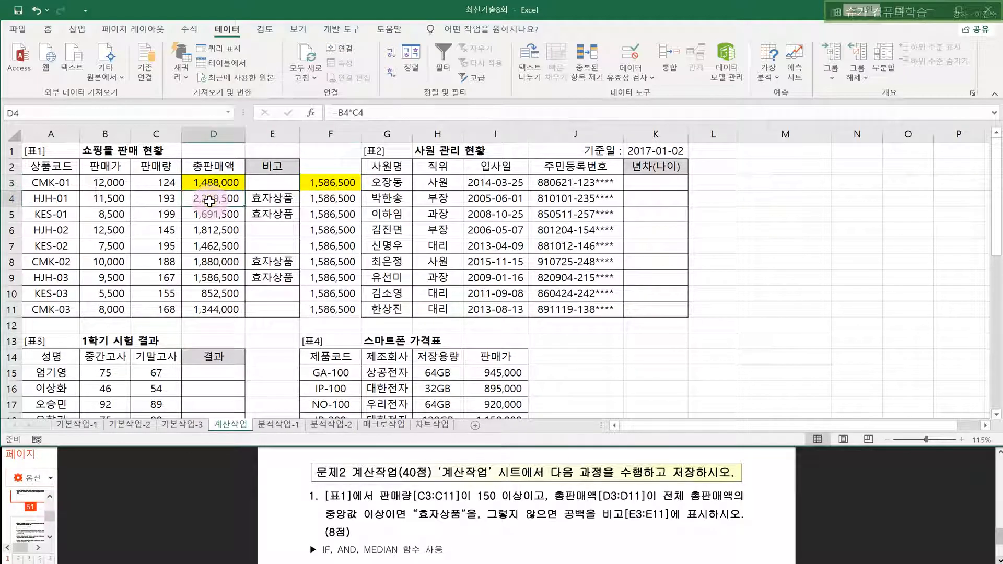
click(329, 199)
click(161, 202)
drag(161, 202, 332, 201)
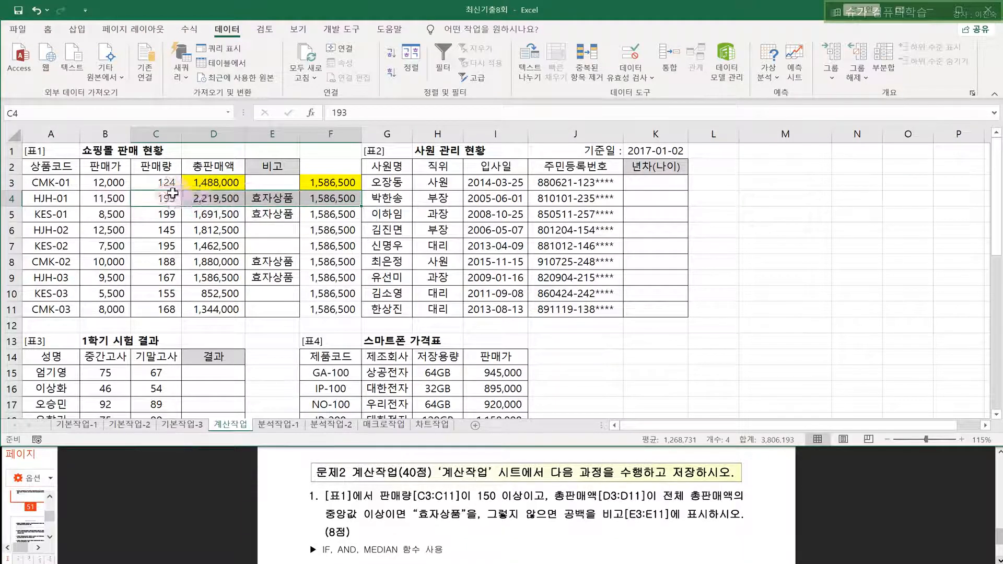
click(204, 196)
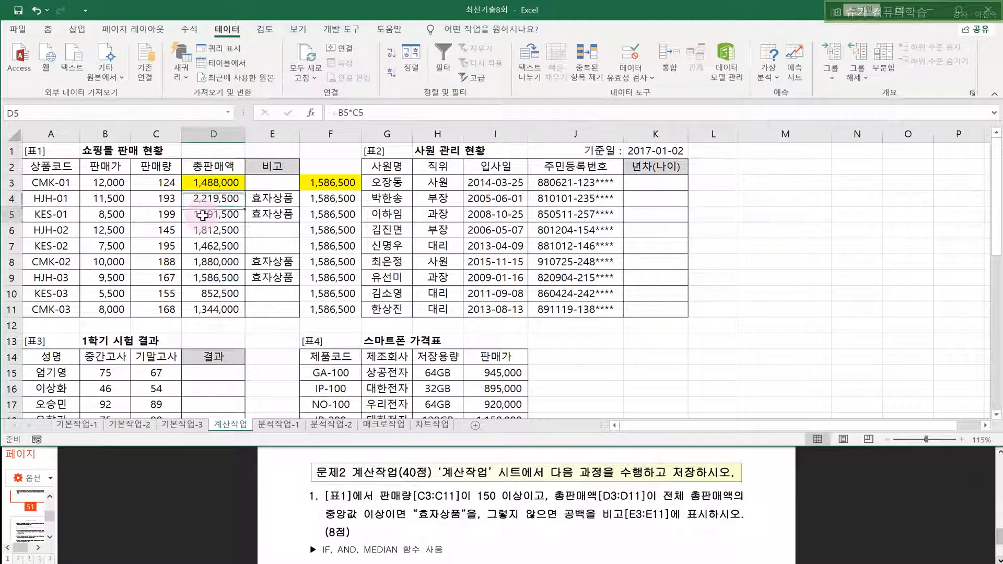
- Delete the helper median values from F3:F11
drag(217, 183, 334, 183)
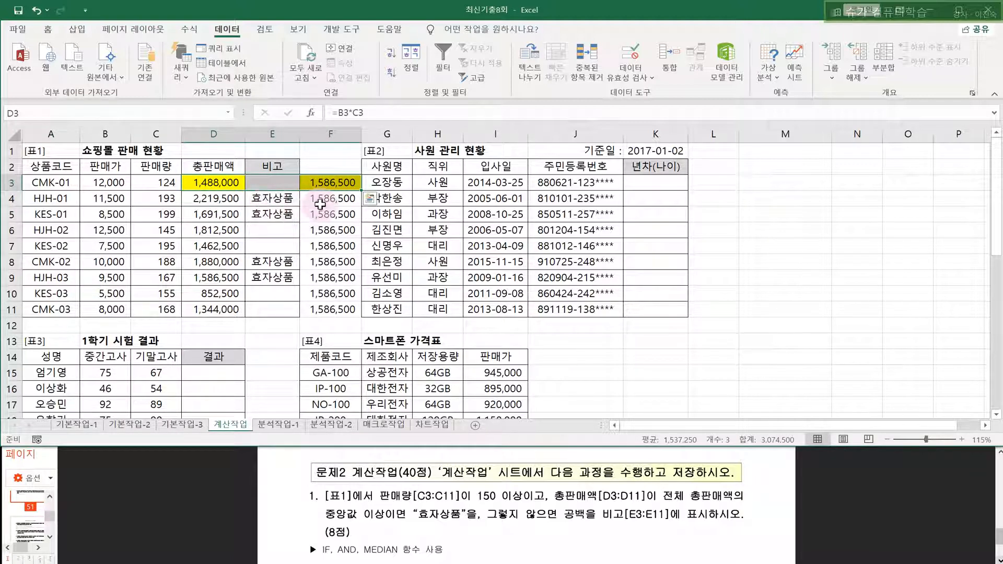
drag(329, 183, 333, 311)
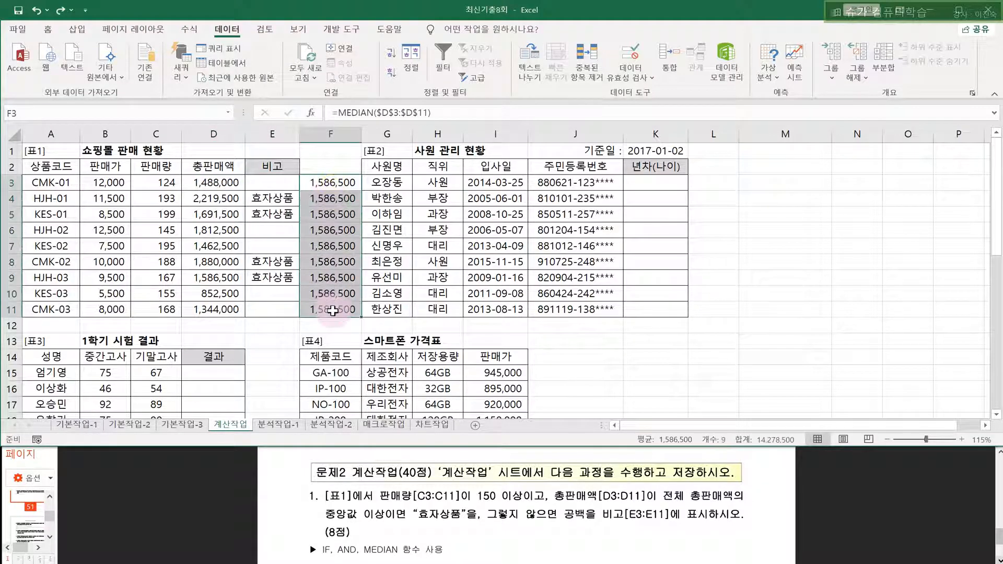
key(Delete)
click(338, 276)
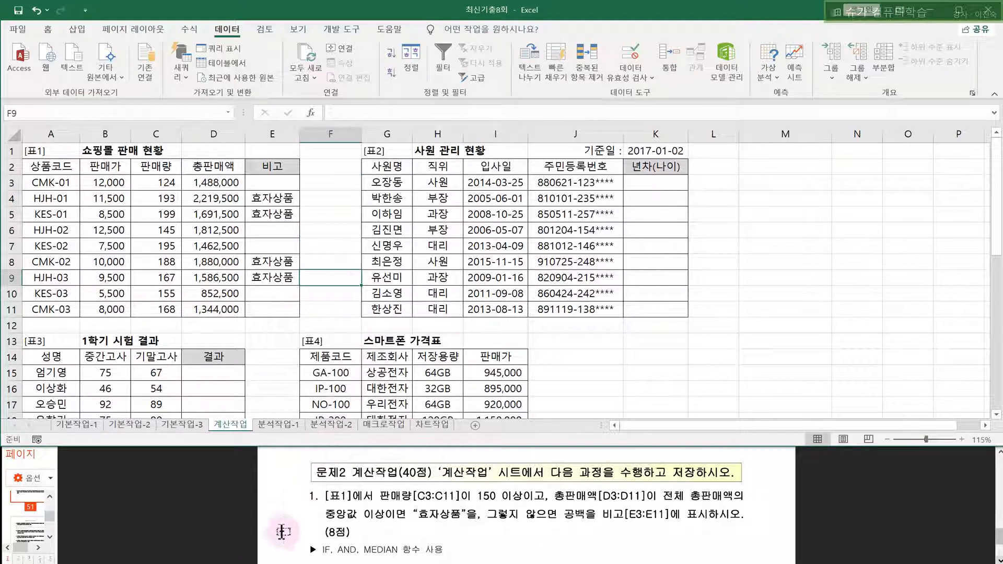
- Scroll the task instructions to problem 2 and select K3
click(298, 506)
scroll(298, 506, down, 5)
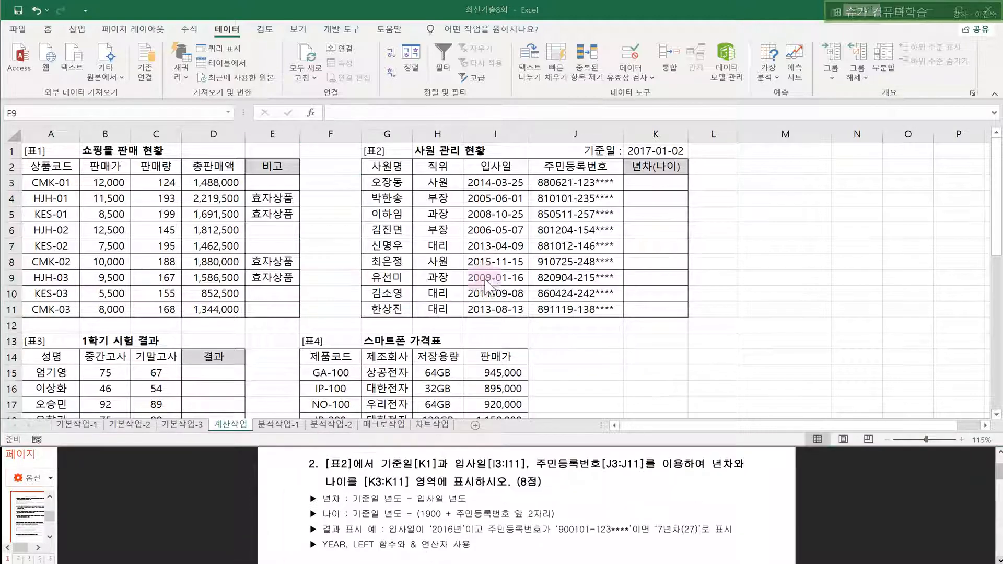
click(658, 182)
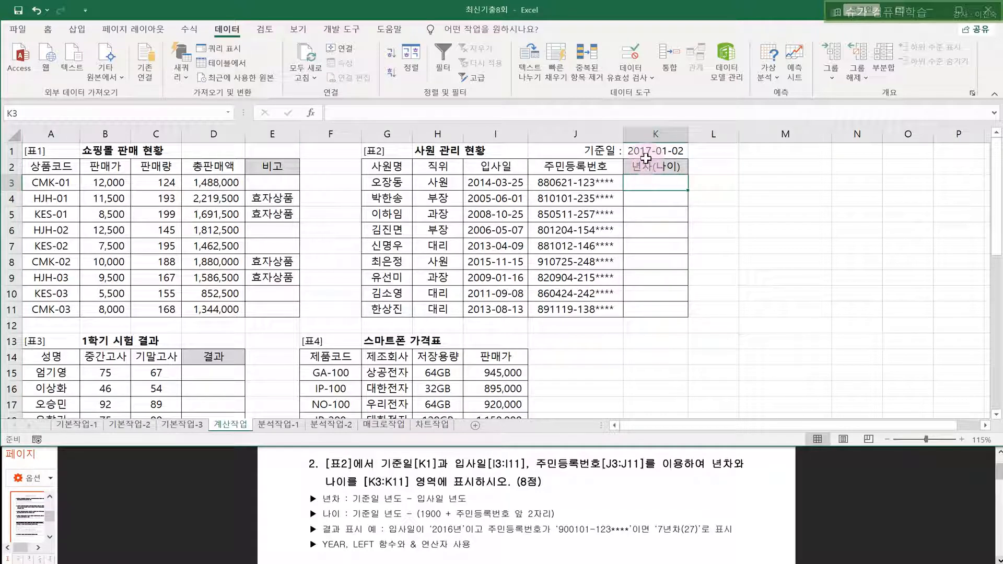
- Fill K1 yellow and enter the base date 2021-10-11
click(645, 151)
click(58, 61)
click(48, 29)
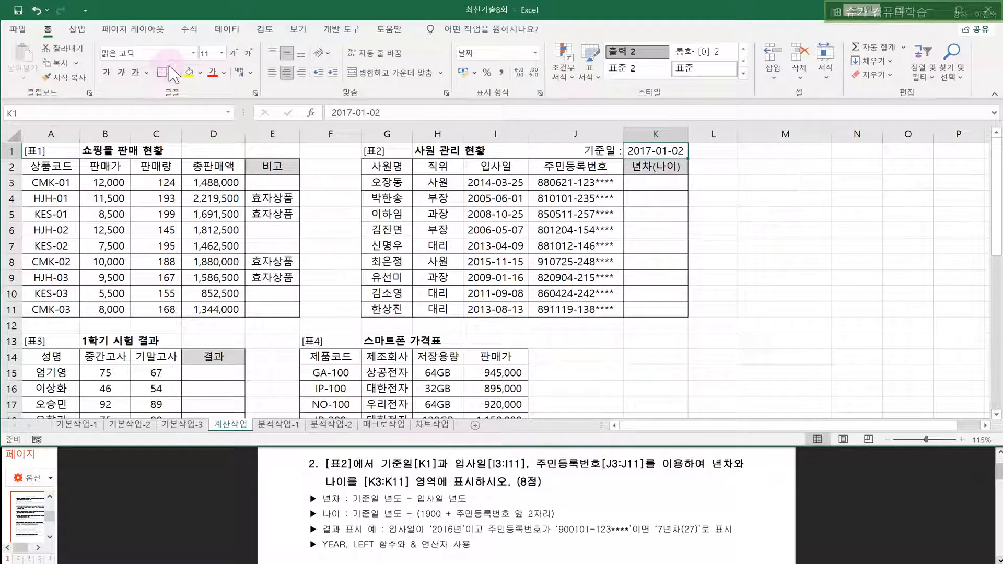
click(187, 71)
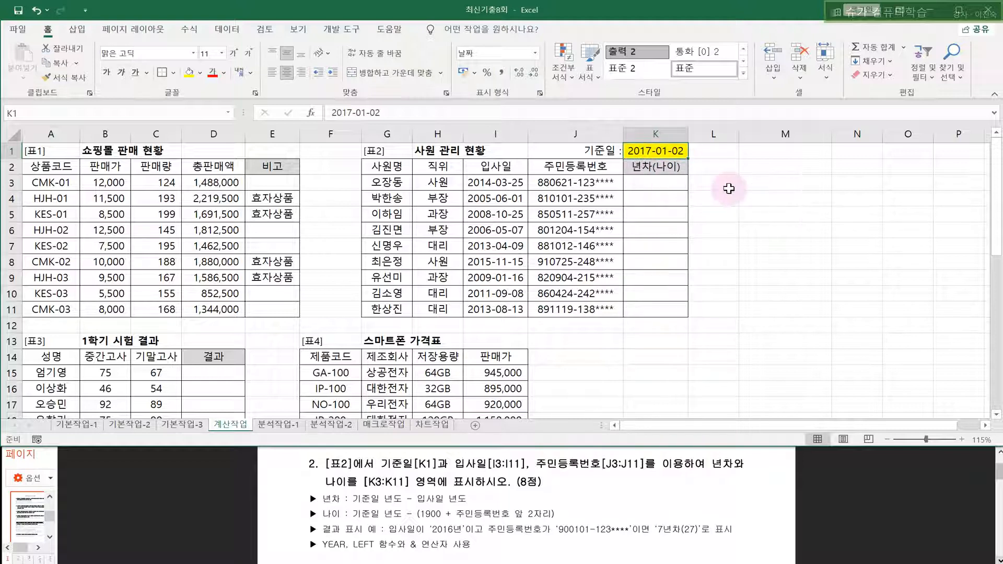
text(2021-1)
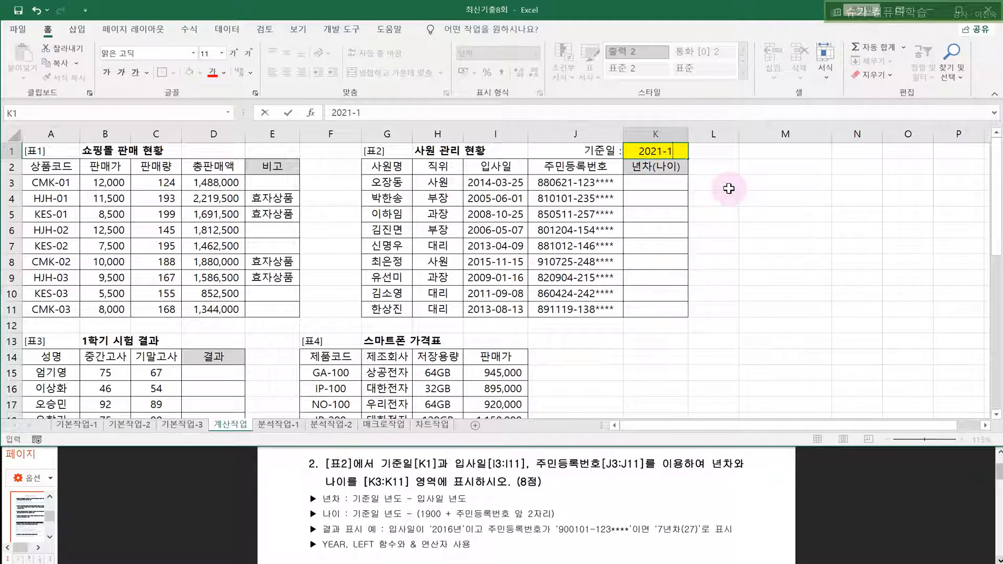
text(0-11)
key(Return)
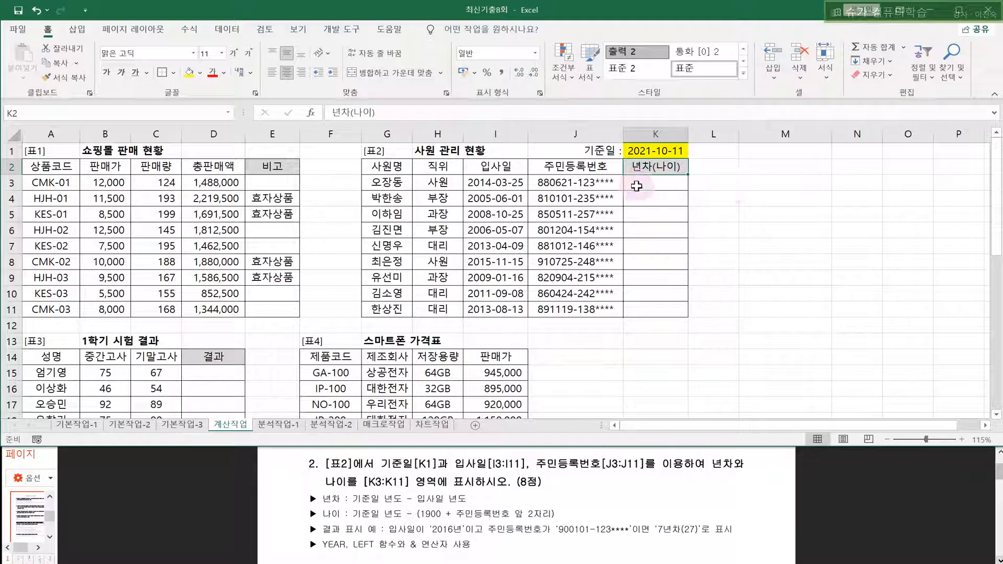
- Review the first employee's row 3 details, including the resident number in J3
click(654, 151)
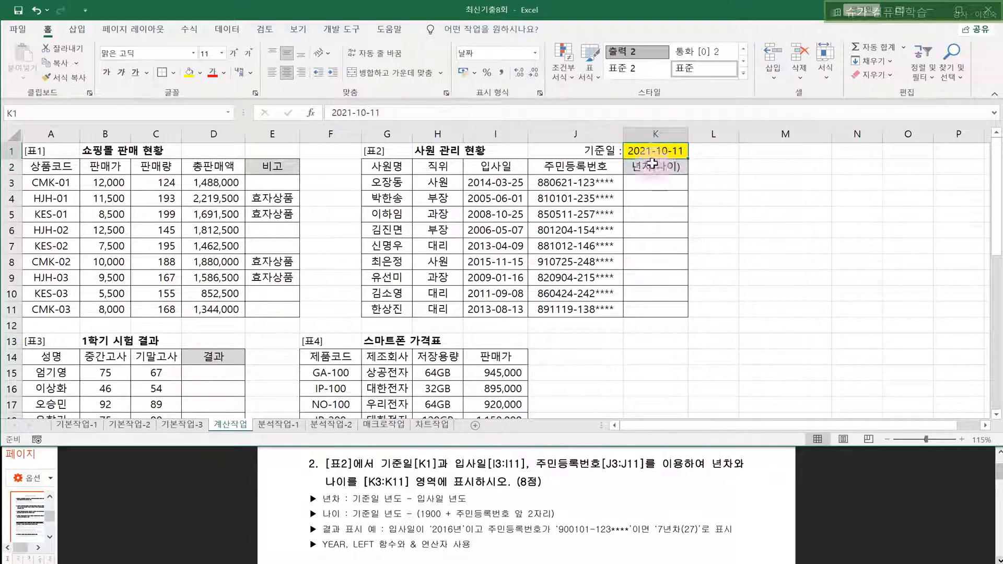
drag(381, 182, 617, 184)
click(640, 181)
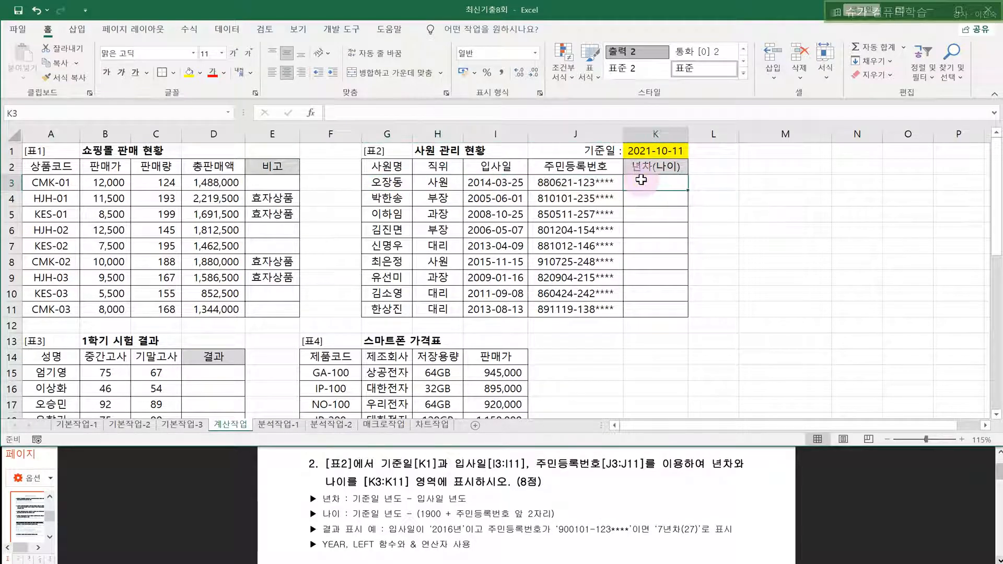
click(543, 186)
click(648, 183)
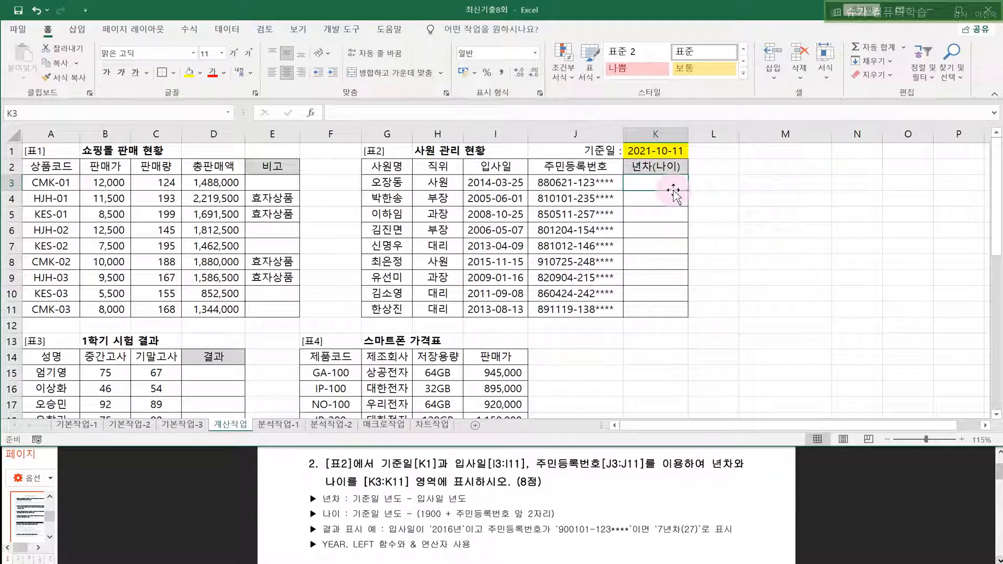
- Enter =YEAR(K1) in K3, showing the base year 2021
text(=)
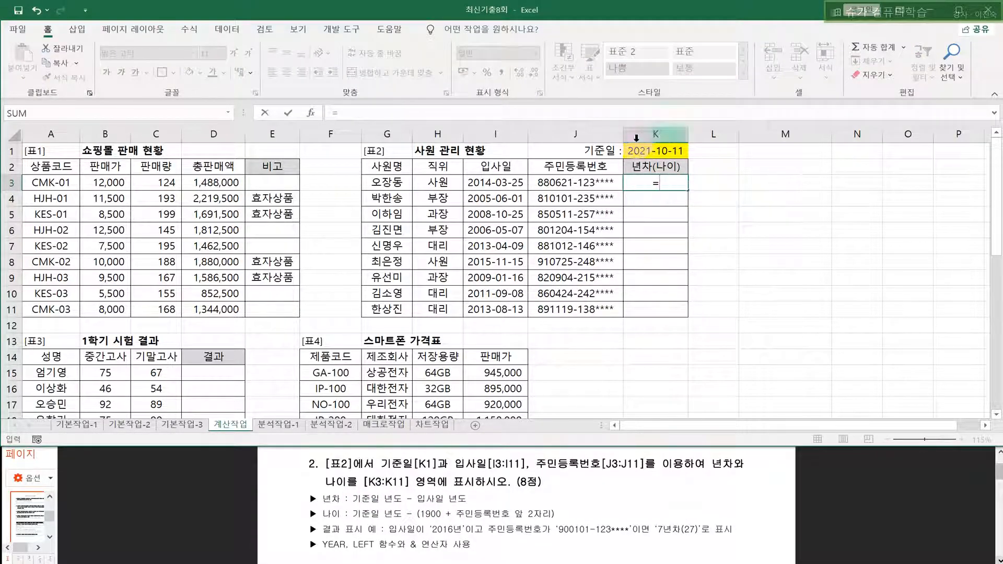
text(y)
key(Tab)
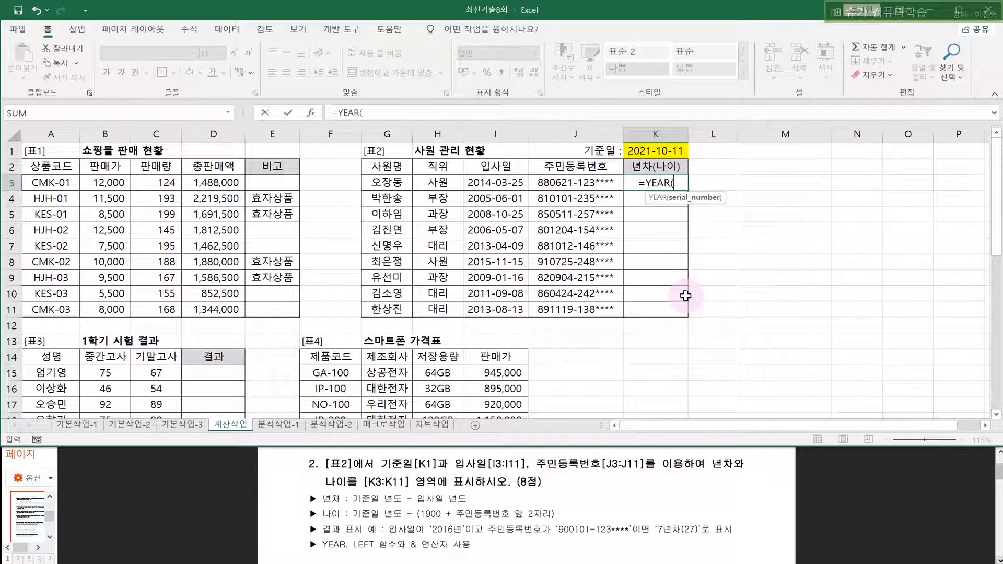
click(650, 155)
text())
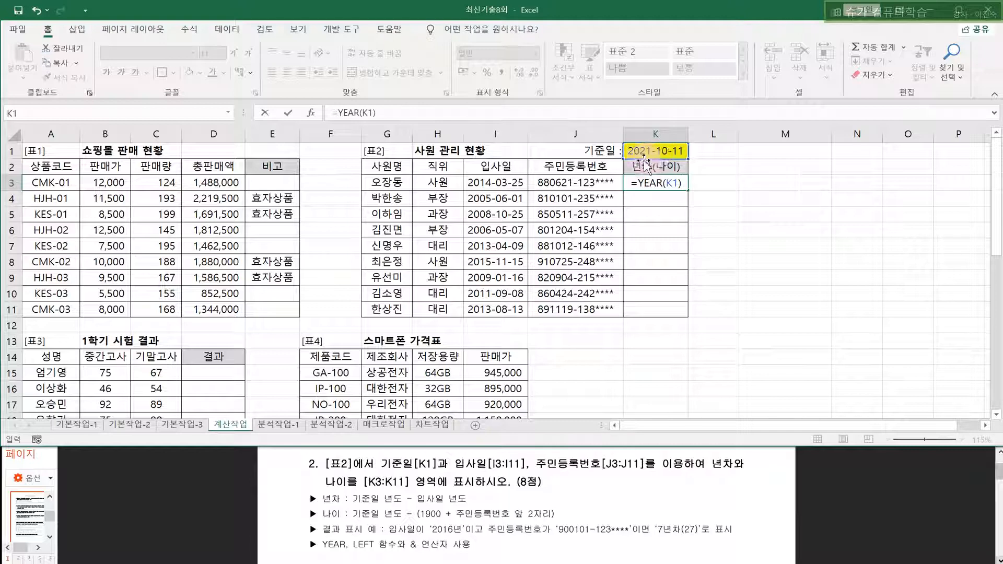
key(Return)
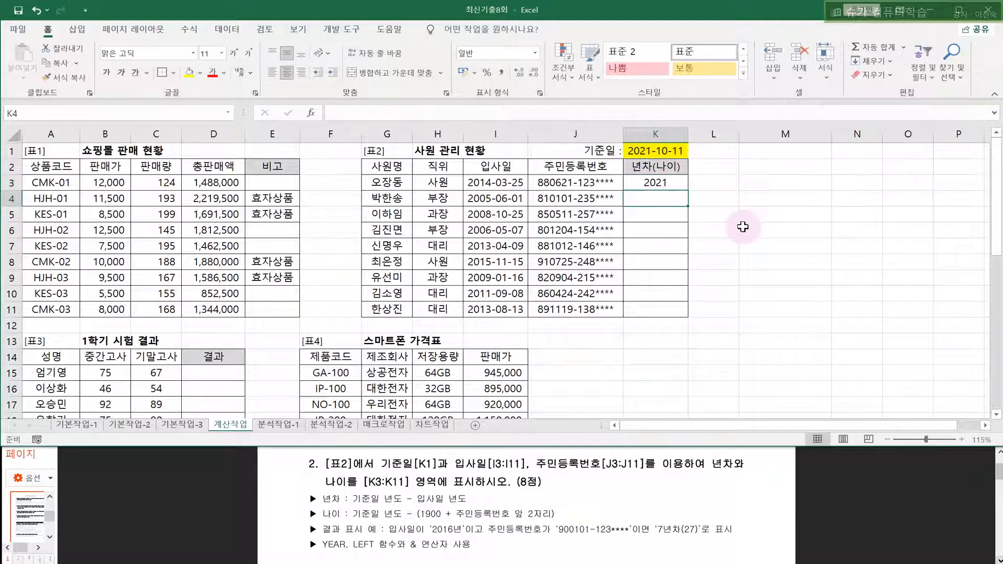
- Extend K3 to =YEAR(K1)-YEAR(I3) so it shows 7 years of service
click(674, 181)
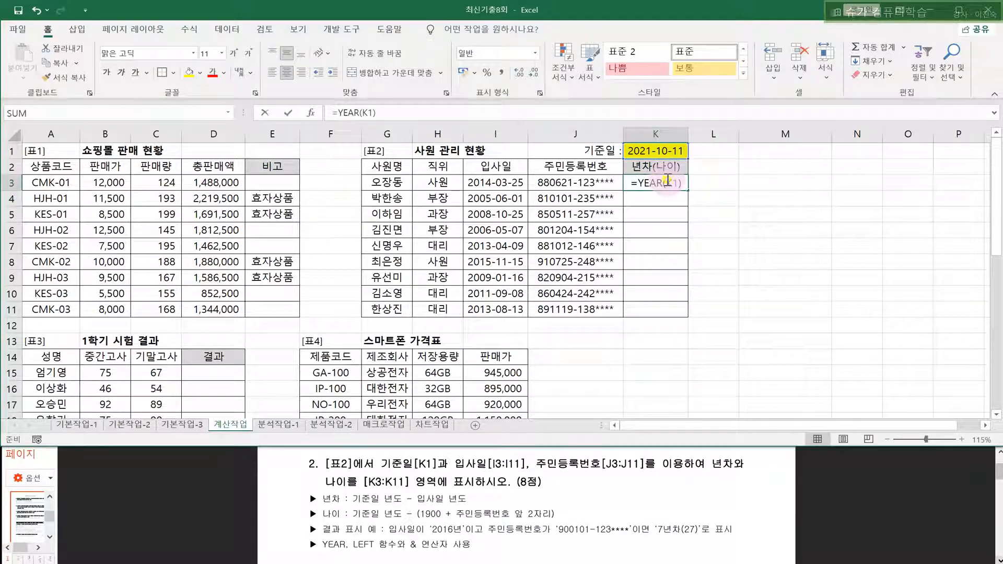
double_click(679, 178)
click(682, 182)
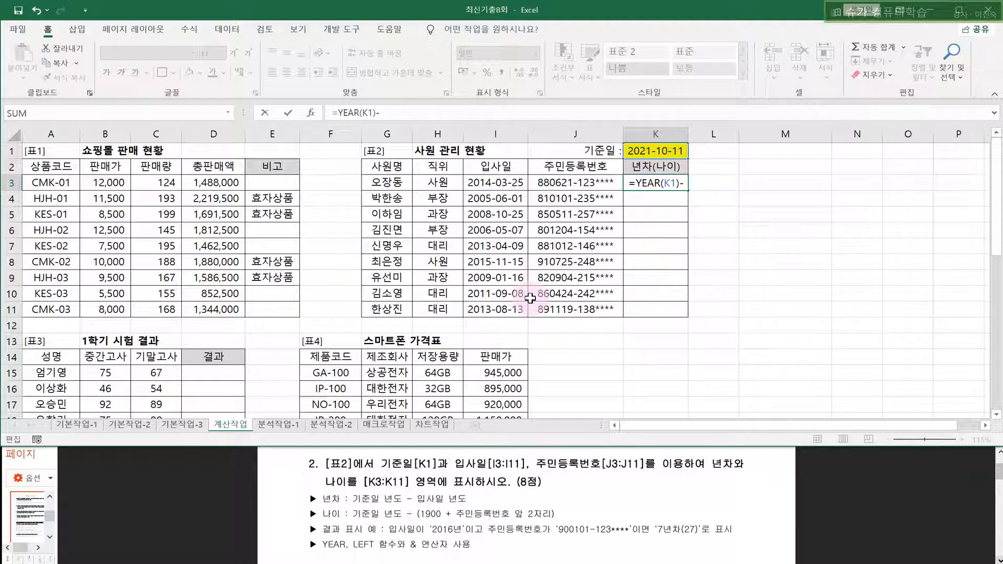
text(Y)
key(Tab)
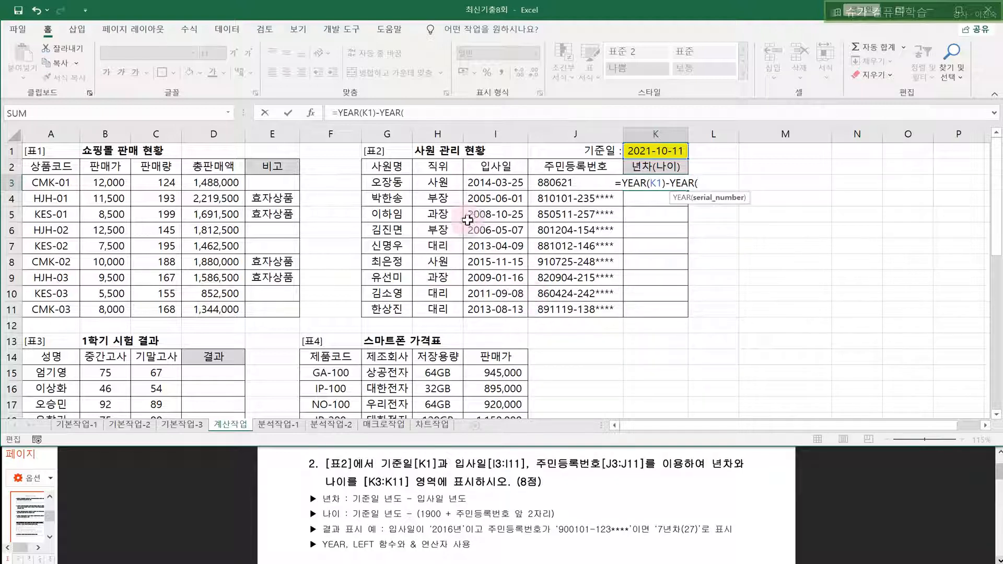
click(482, 180)
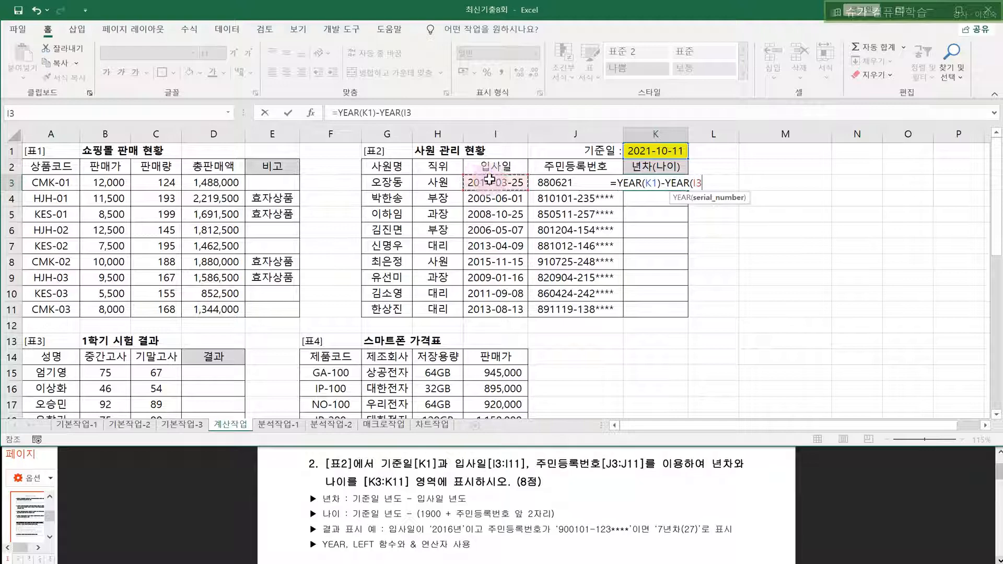
text())
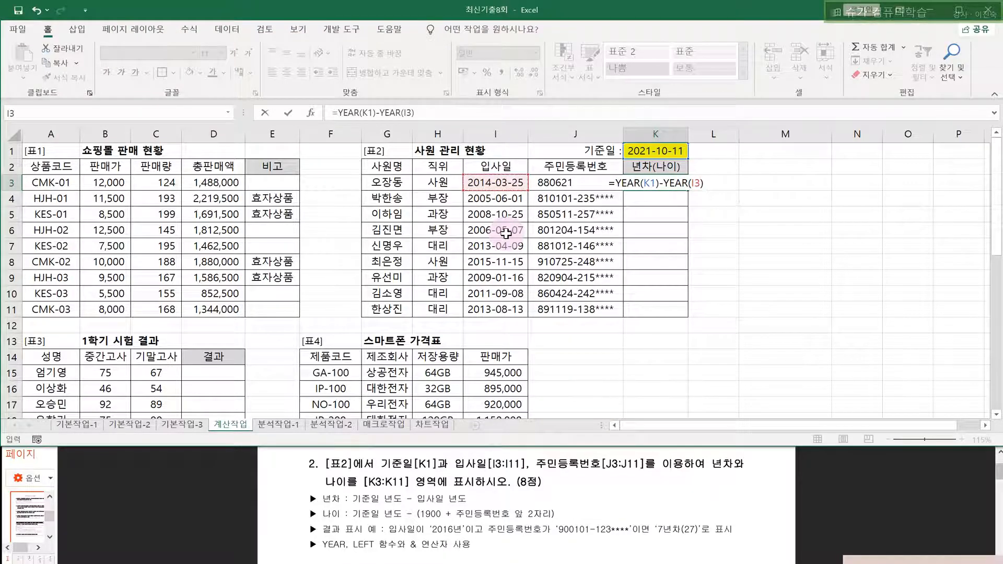
key(Return)
- Check the hire date in I3 and copy K3's formula down the column
drag(389, 182, 575, 182)
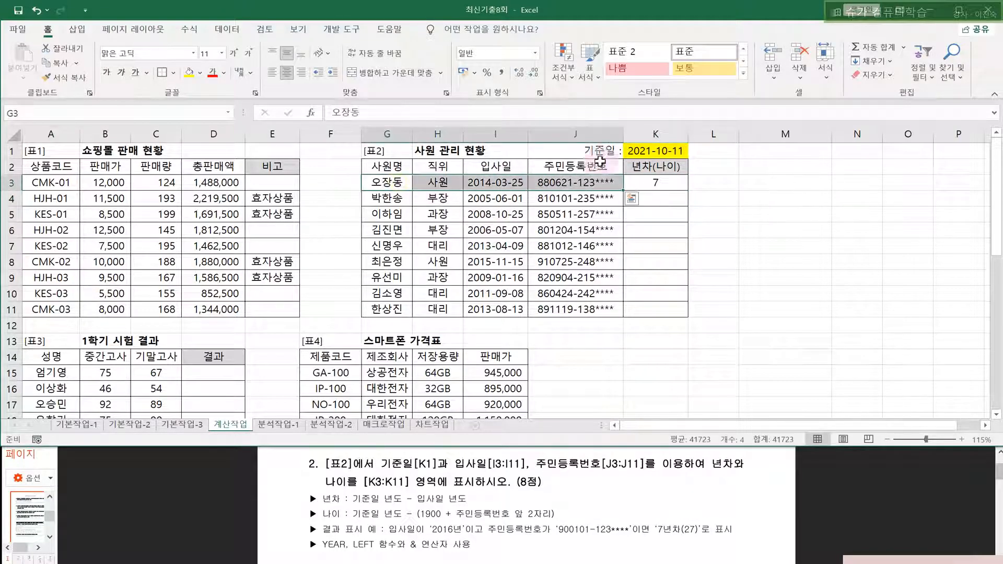
click(496, 182)
click(680, 184)
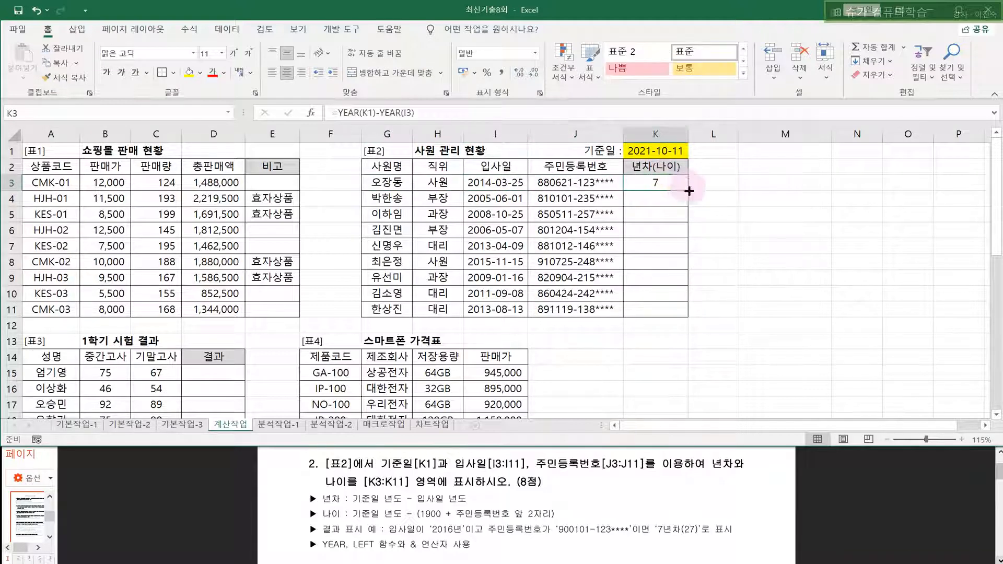
drag(689, 192, 678, 310)
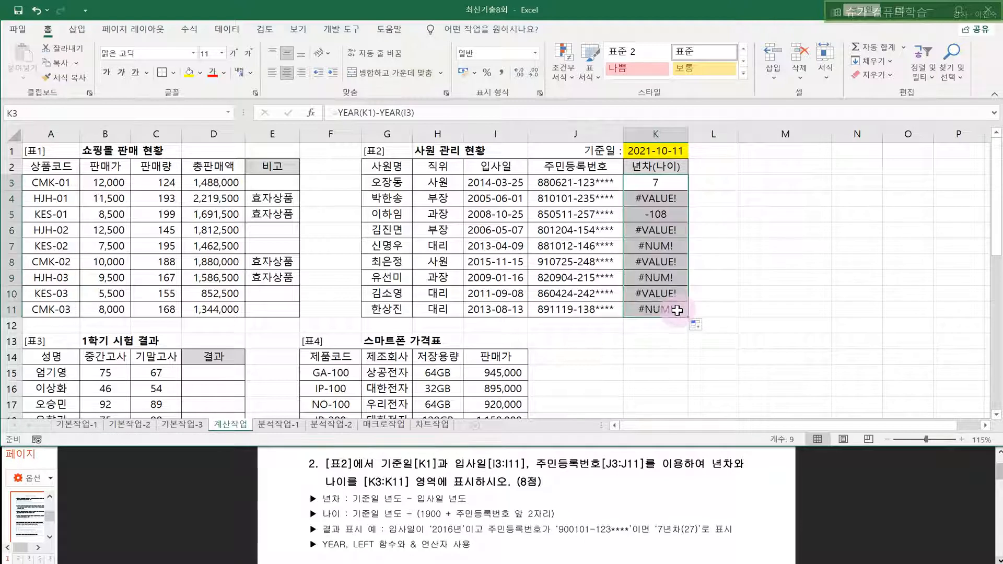
- Inspect K4's formula with its base date shifted to K2, then clear K4:K12
click(646, 200)
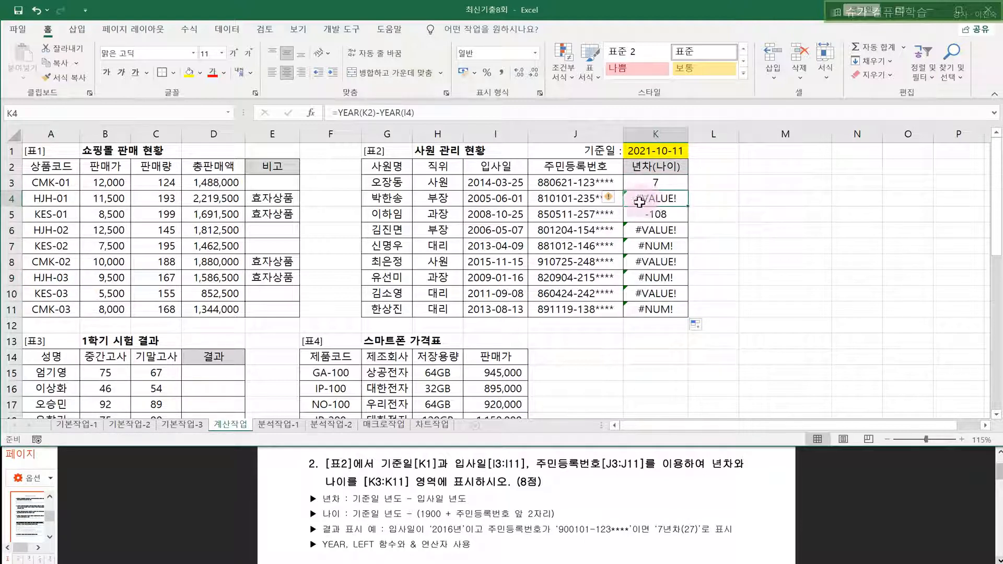
double_click(640, 200)
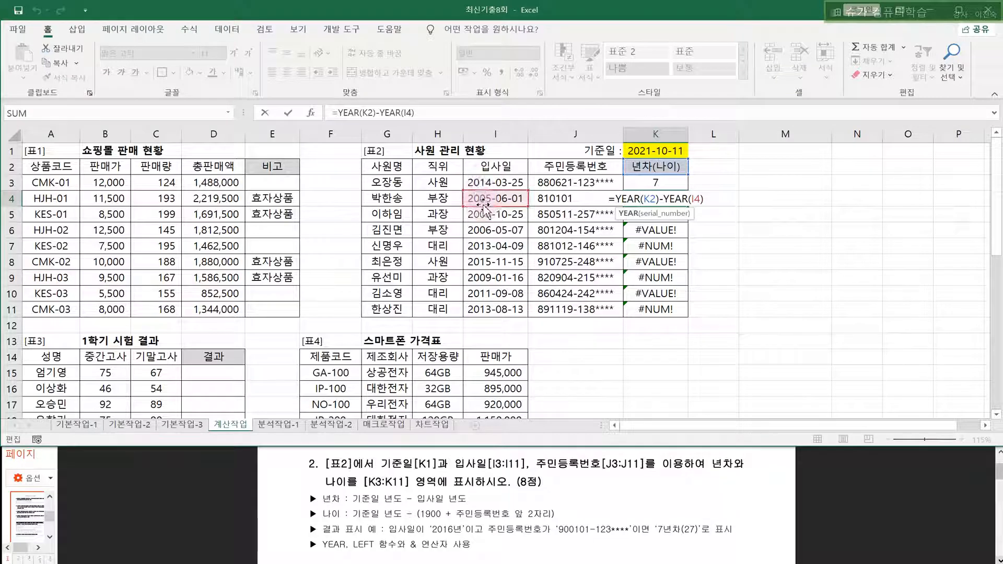
click(649, 202)
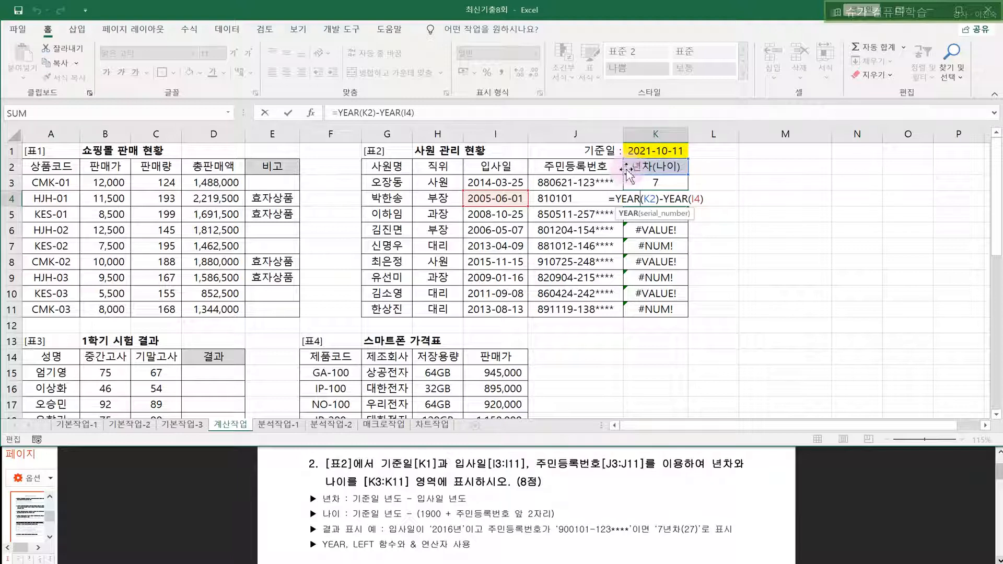
click(643, 184)
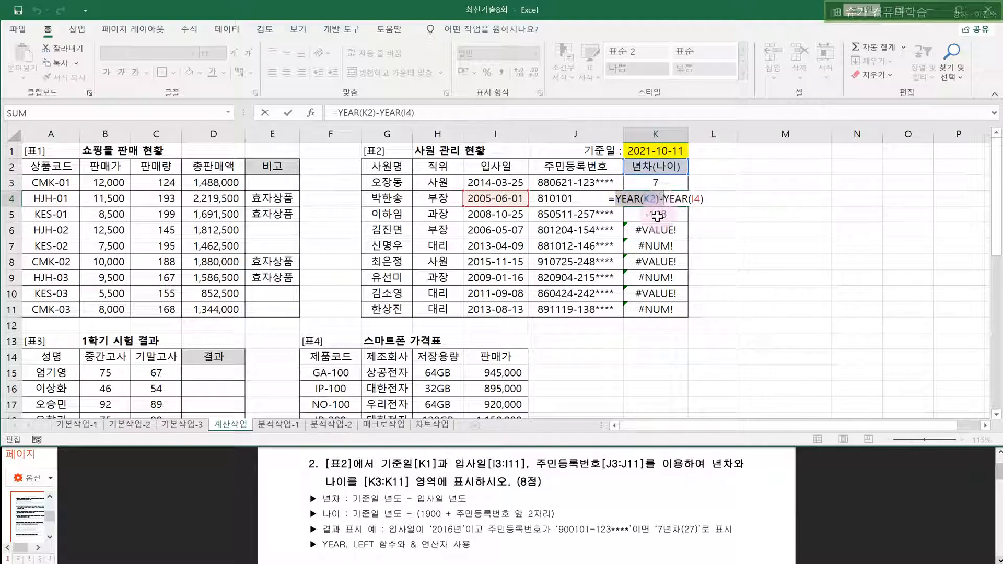
key(Escape)
drag(657, 198, 663, 320)
key(Delete)
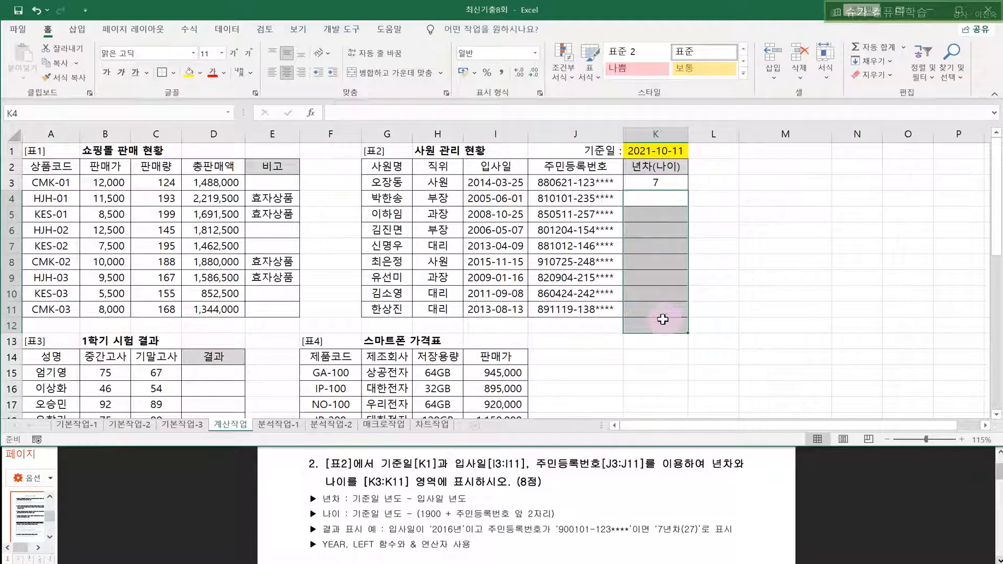
- Lock K3's base date as $K$1 and fill =YEAR($K$1)-YEAR(I3) down to K11
click(723, 263)
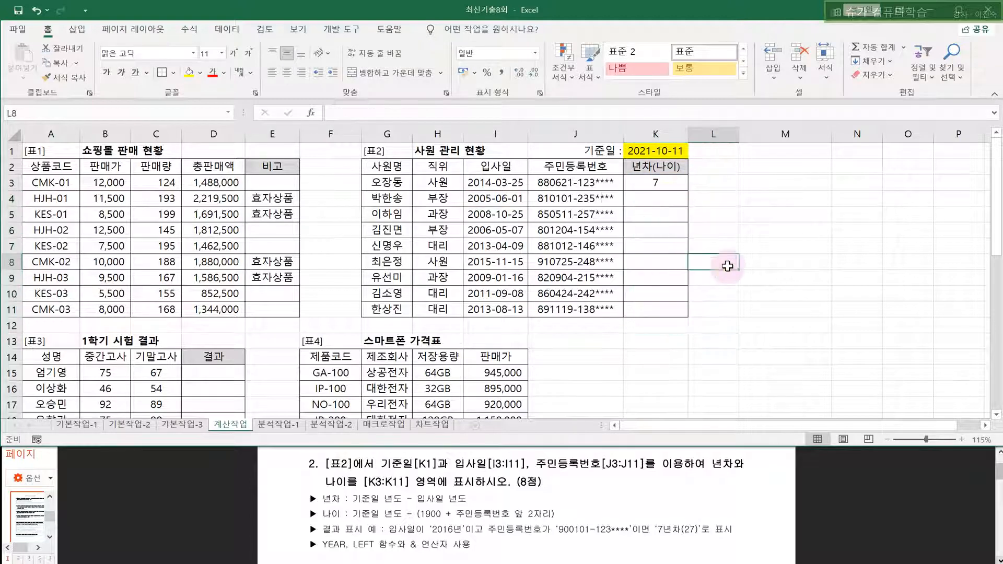
double_click(668, 181)
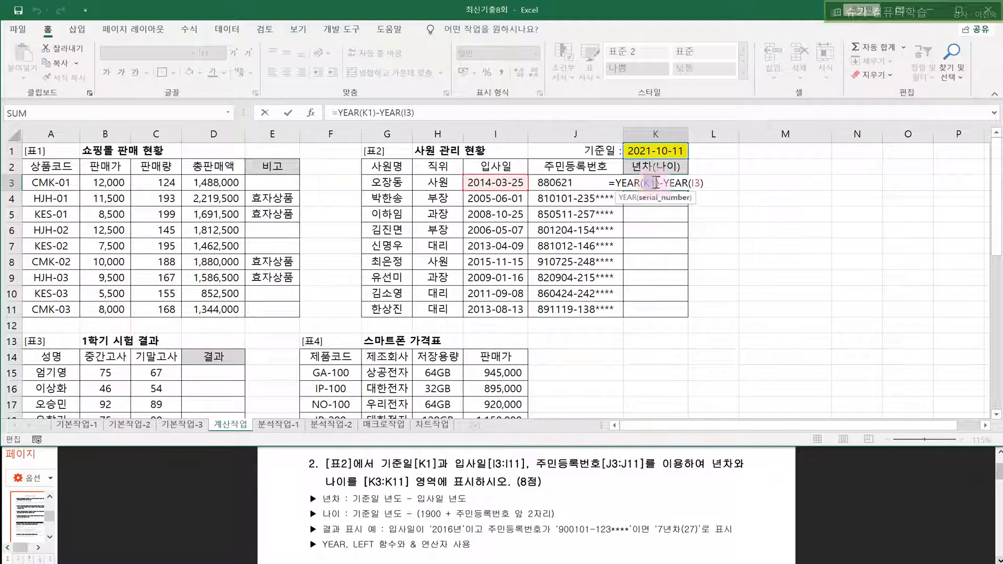
key(F4)
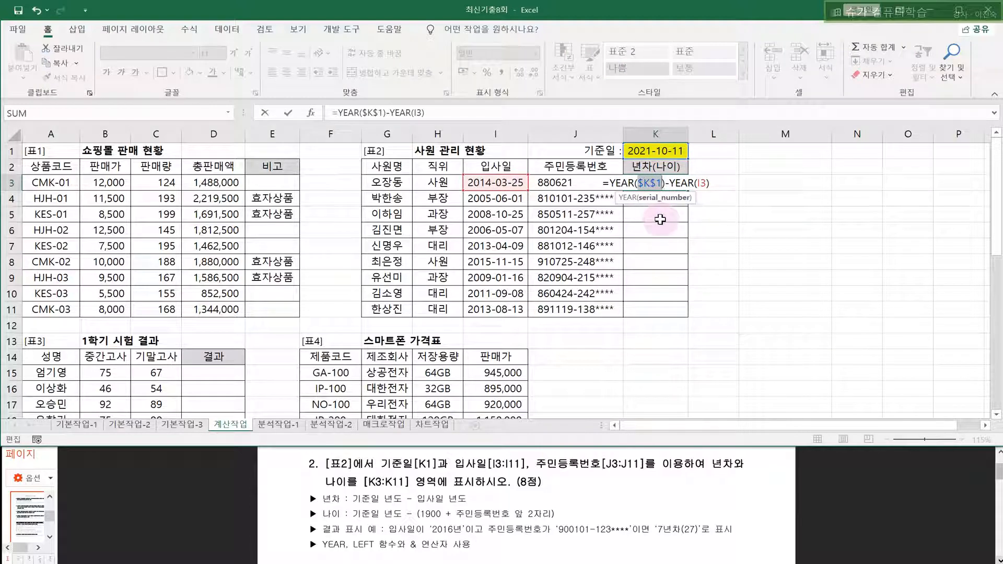
key(Return)
click(671, 186)
drag(688, 191, 675, 312)
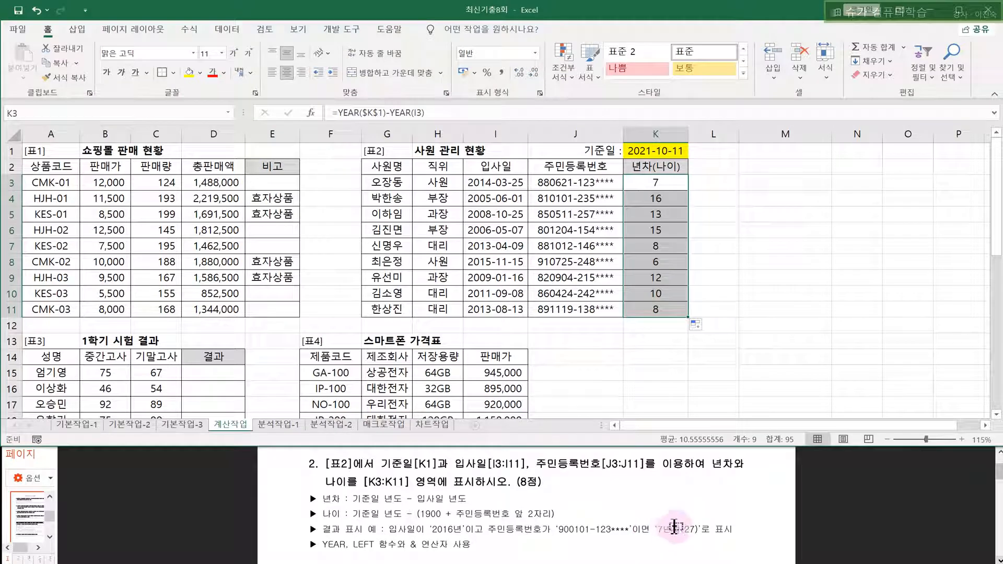
- Append &"년차(" to K3's formula so it displays 7년차(
click(669, 181)
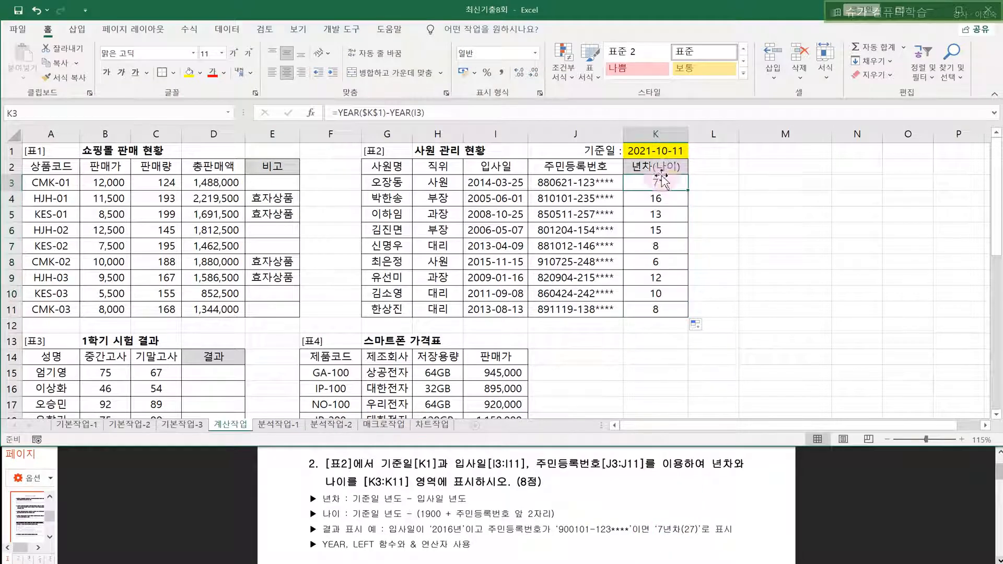
click(517, 111)
key(Home)
text(&")
key(BackSpace)
key(BackSpace)
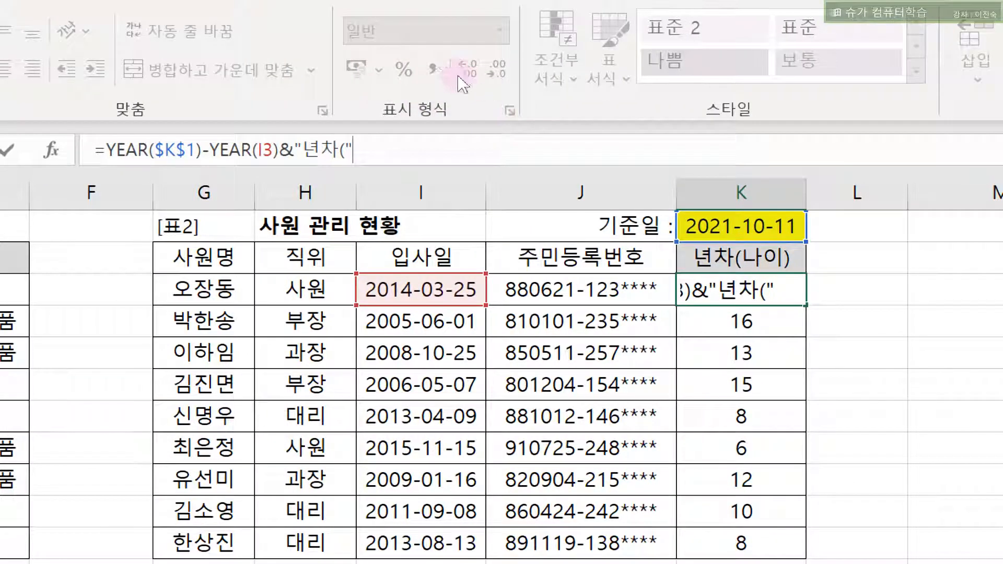
key(shift+Left)
key(shift+Left)
key(shift+Left)
key(shift+Left)
key(shift+Left)
key(shift+Left)
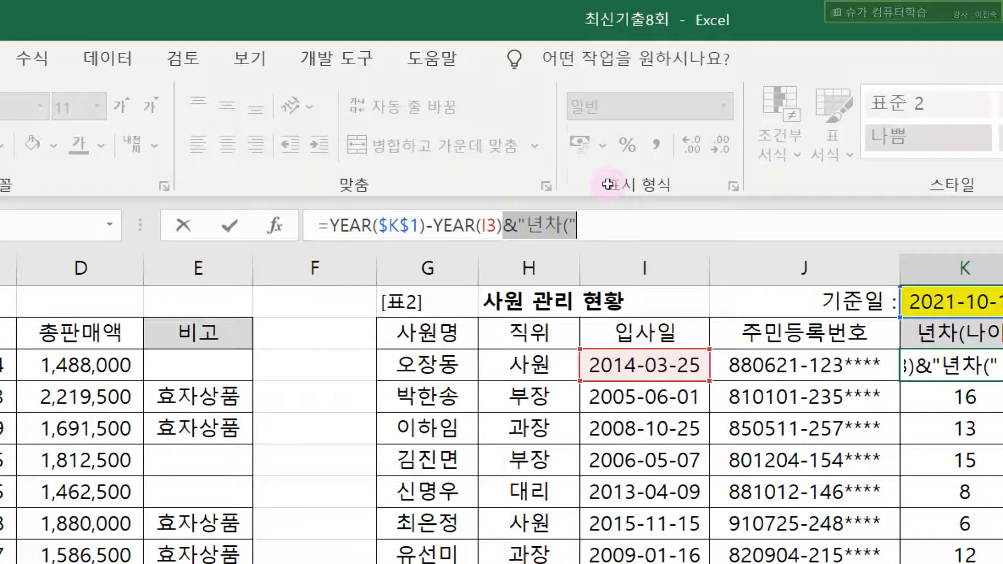
key(Return)
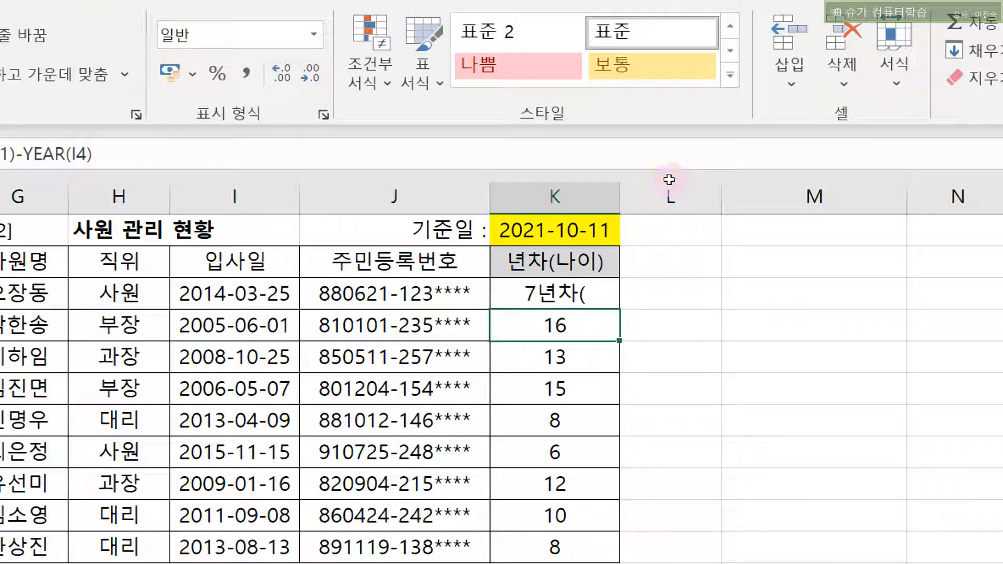
- Fill K3's formula down through K11 with Ctrl+D
key(Up)
key(ctrl+shift+Down)
key(ctrl+d)
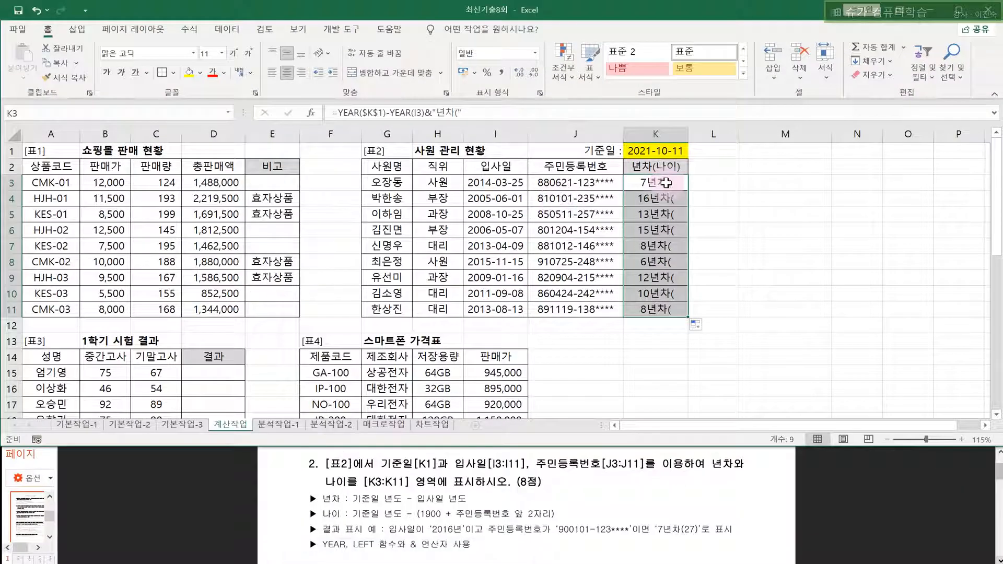
click(733, 330)
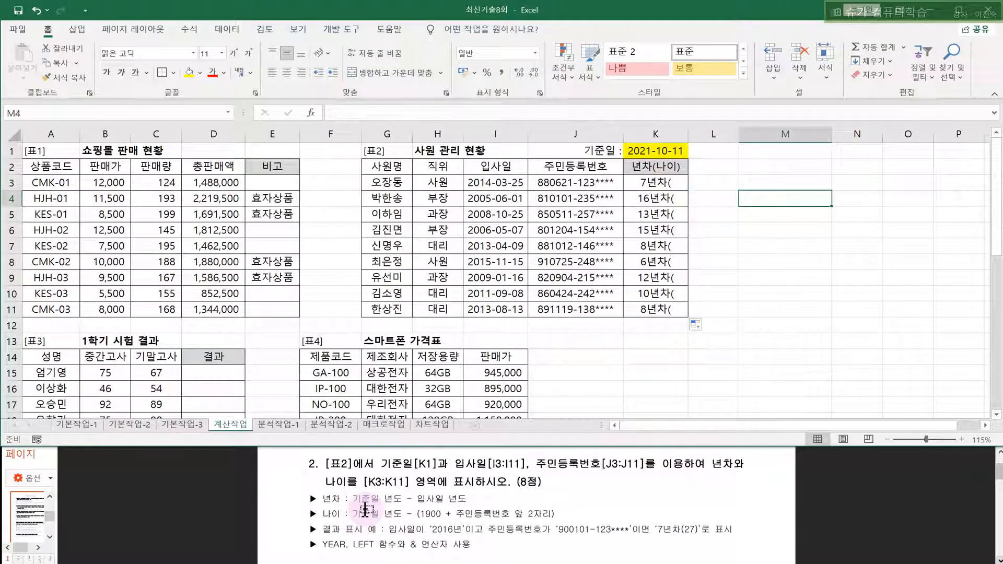
drag(351, 515, 398, 517)
click(397, 517)
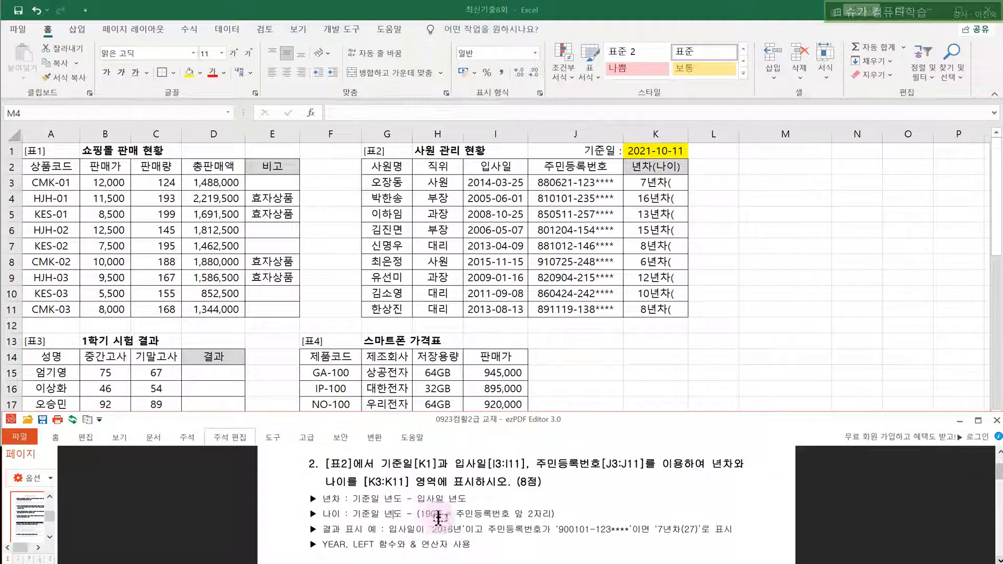
drag(456, 515, 554, 516)
drag(353, 545, 385, 545)
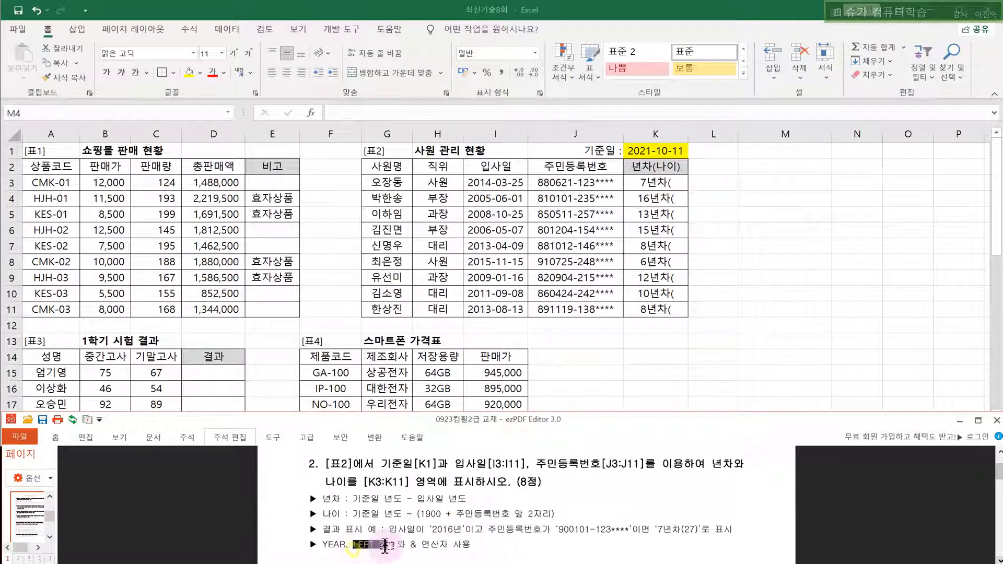
click(535, 506)
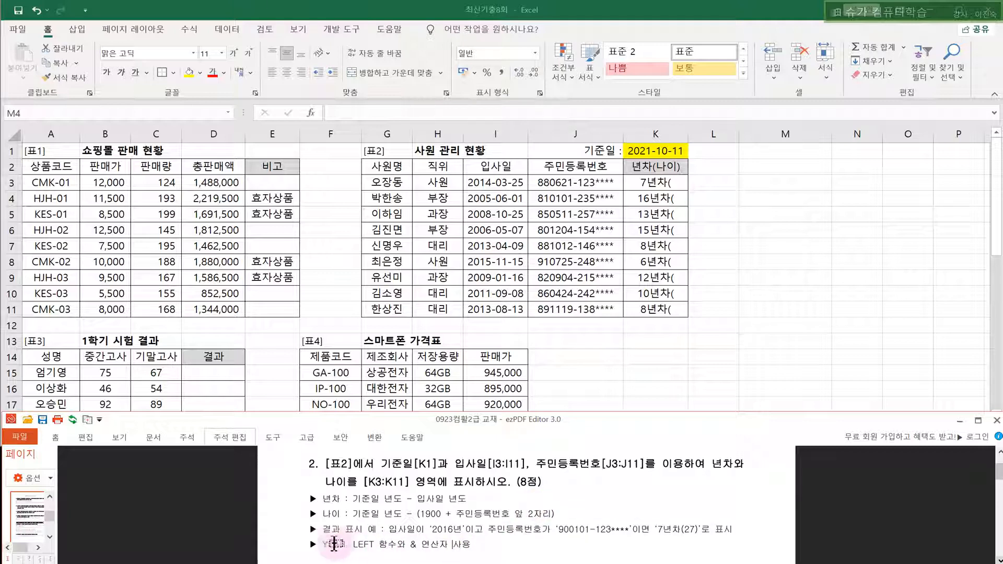
click(643, 182)
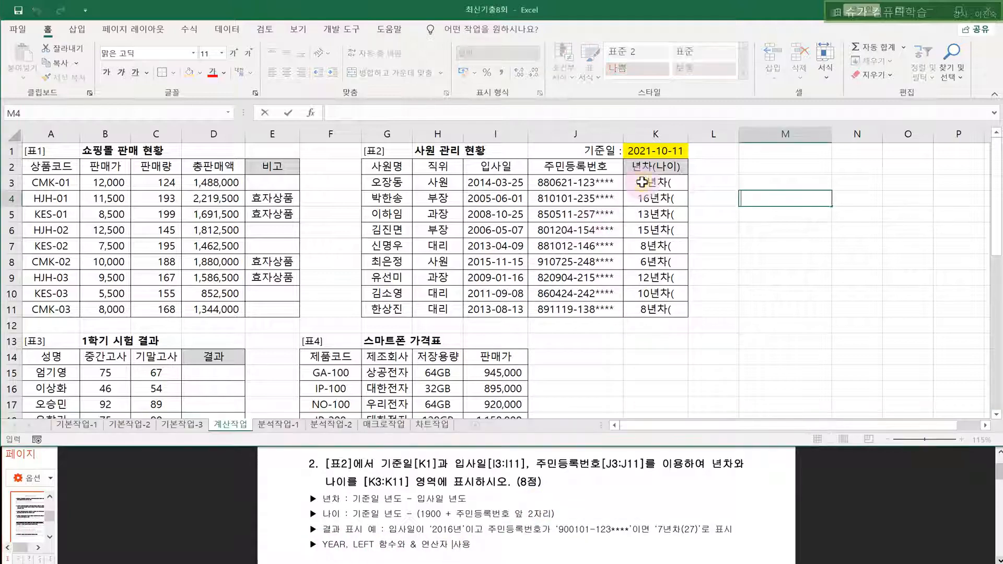
double_click(642, 183)
drag(729, 183, 688, 187)
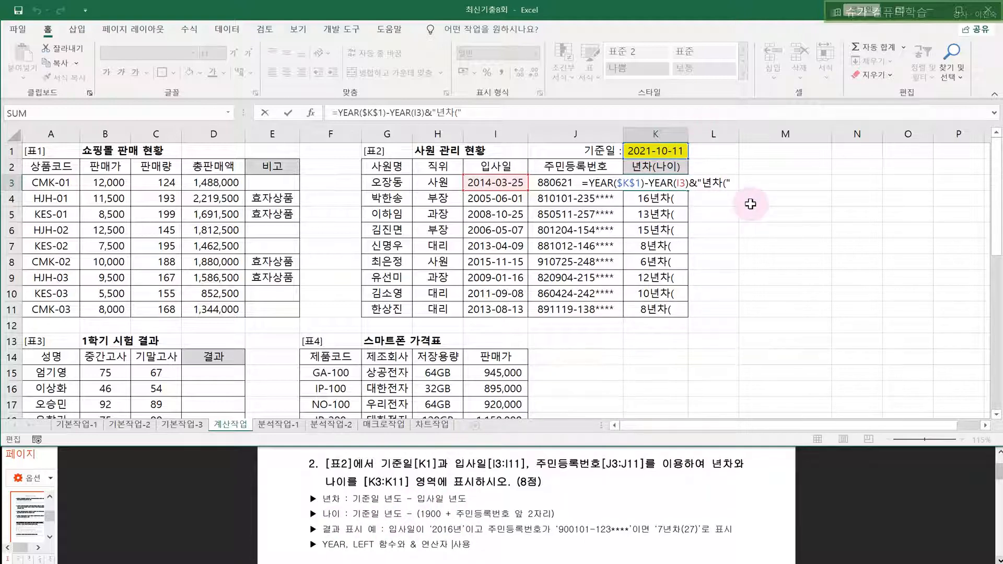
- Reopen K3's formula and add &YEAR( after "년차(" to begin the age part
key(ctrl+Return)
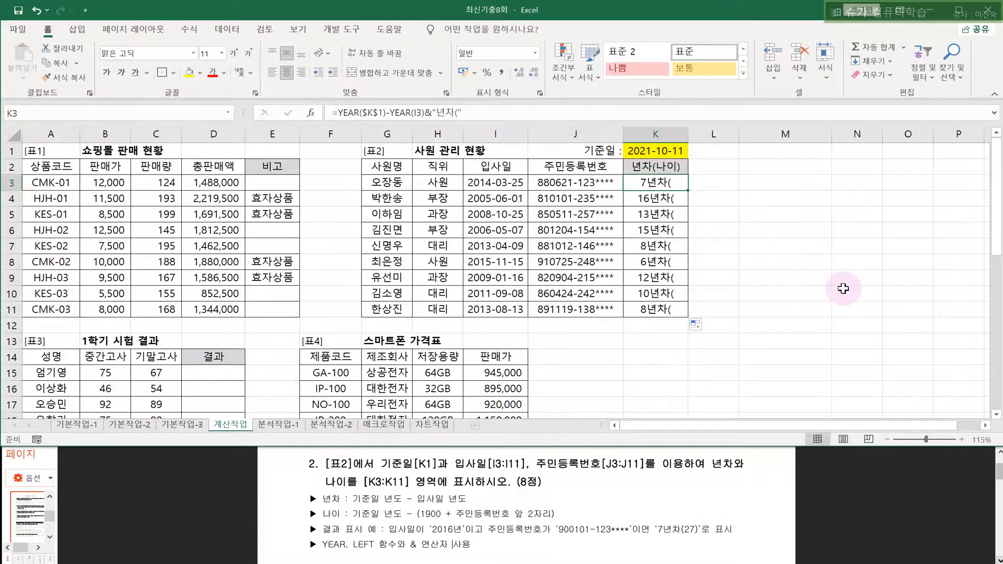
scroll(843, 288, up, 1)
scroll(983, 427, up, 1)
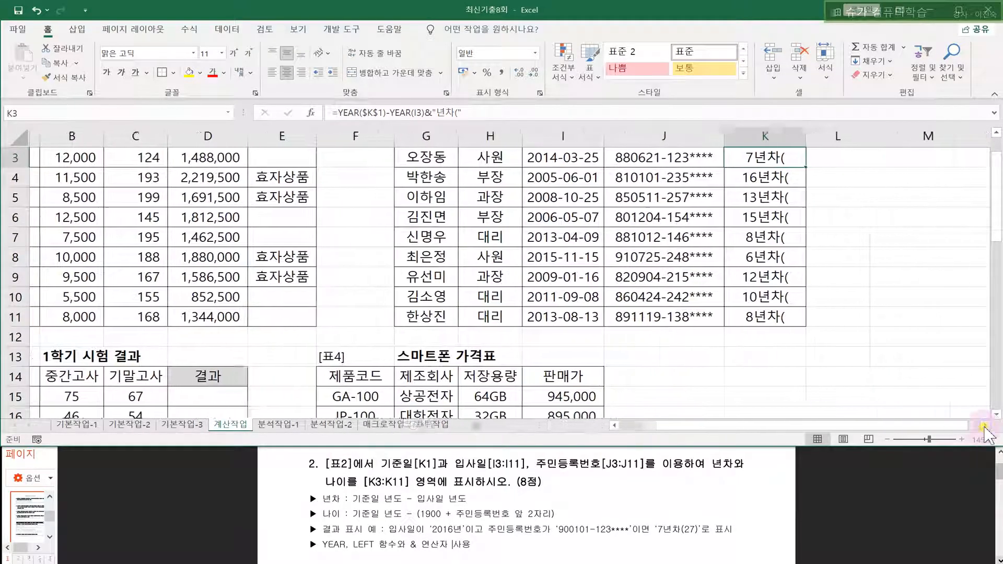
click(985, 426)
scroll(920, 314, up, 1)
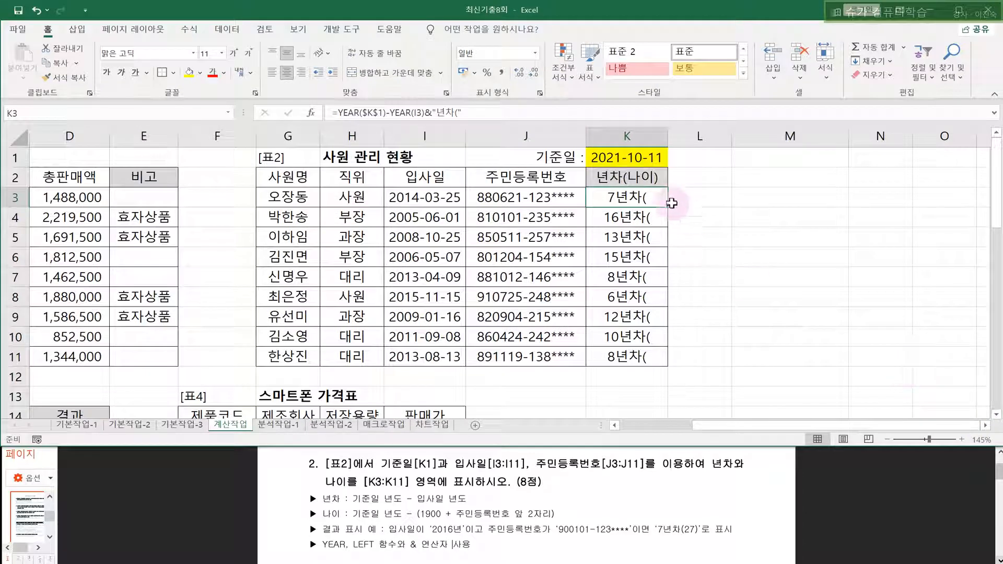
double_click(656, 200)
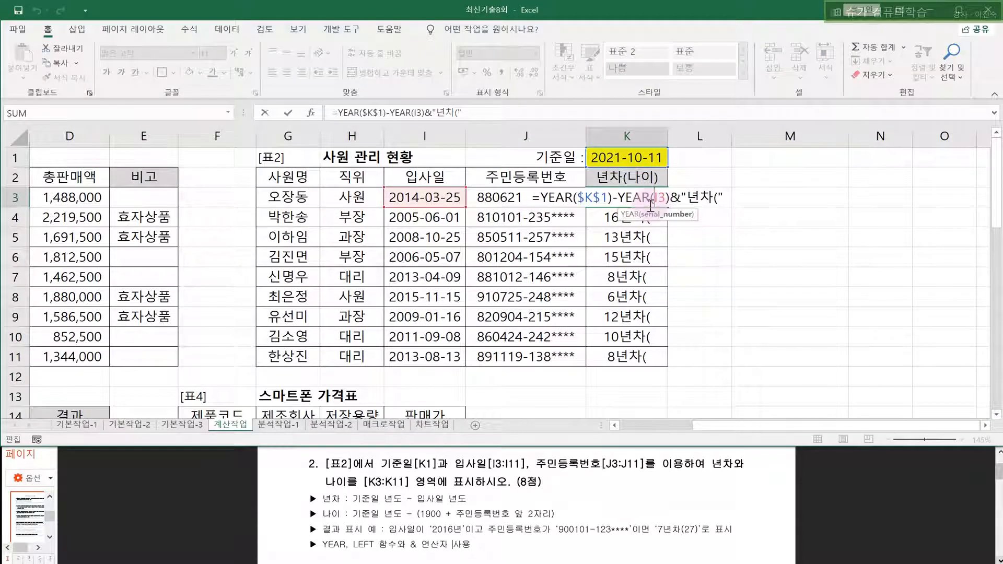
drag(725, 197, 691, 201)
click(725, 202)
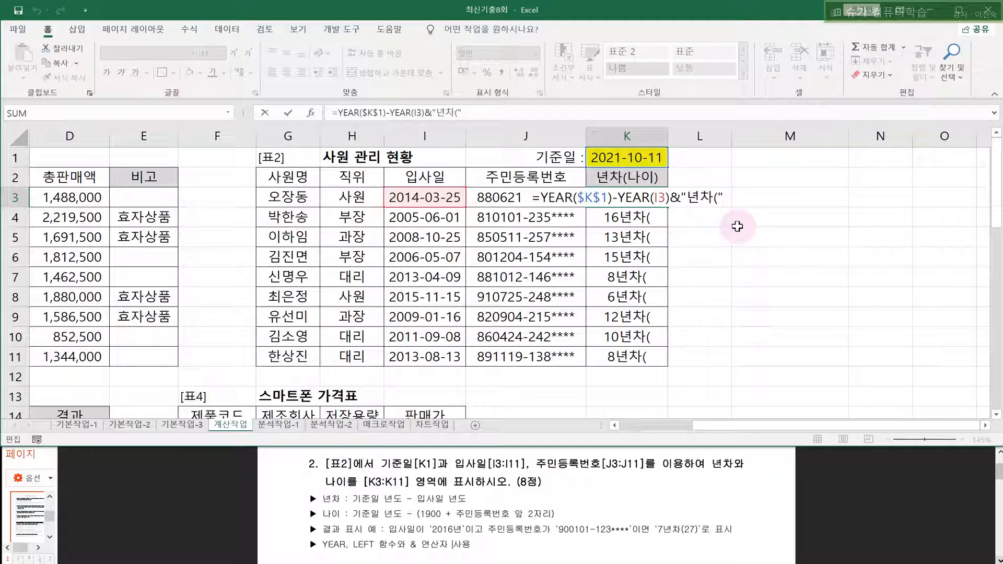
text(&)
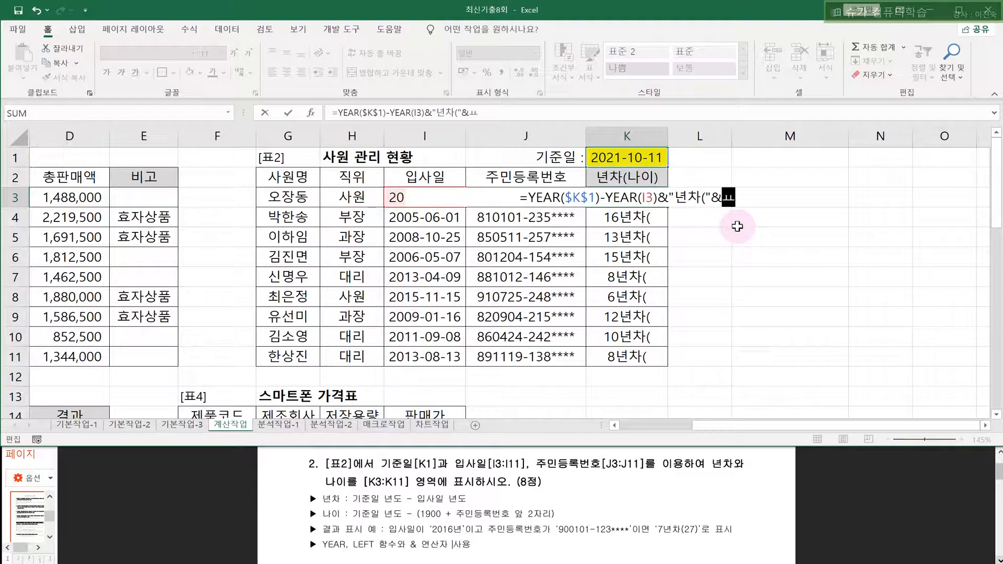
text(YEAR()
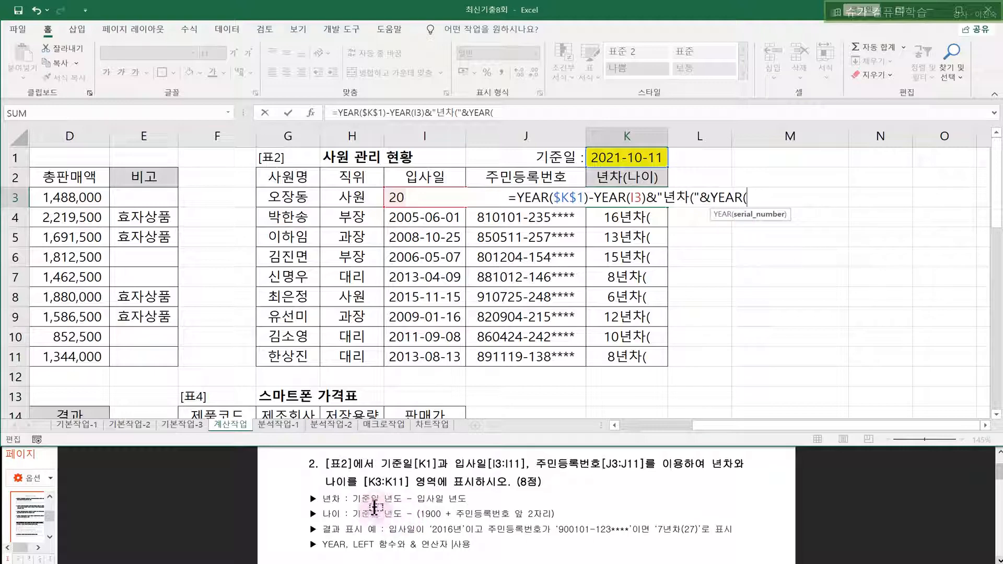
- Extend K3's formula with YEAR($K$1)-(1900+LEFT( for the age calculation
click(610, 157)
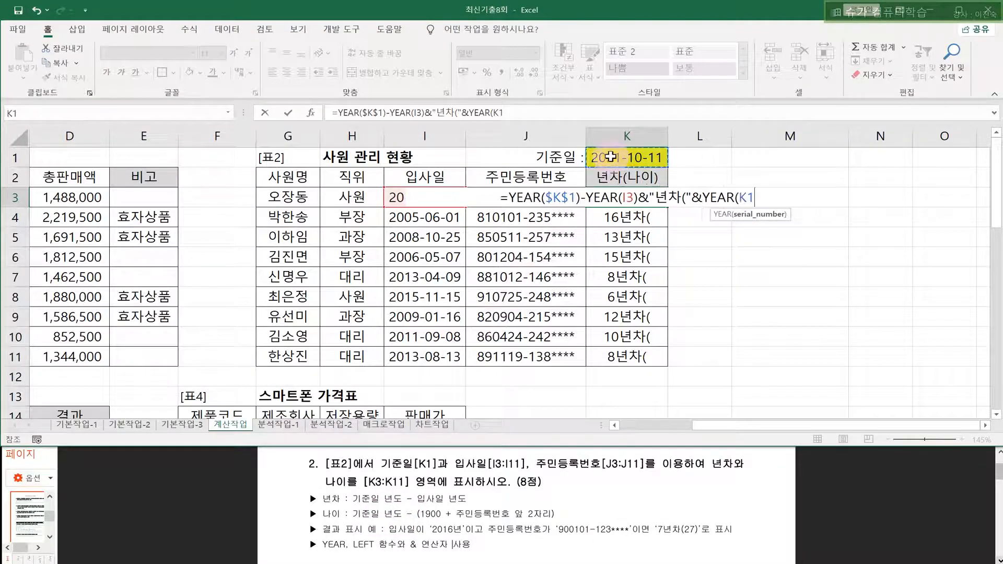
key(F4)
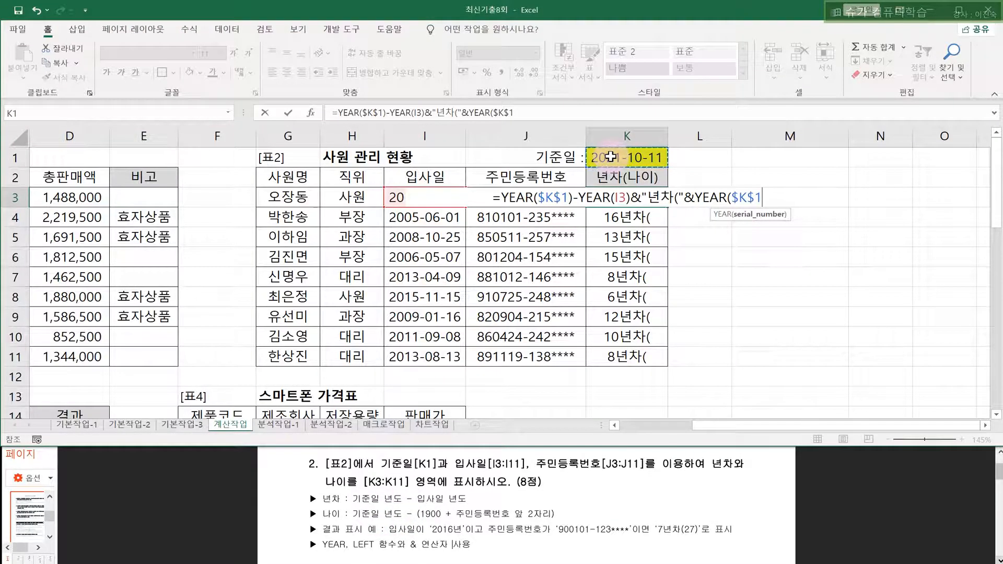
text())
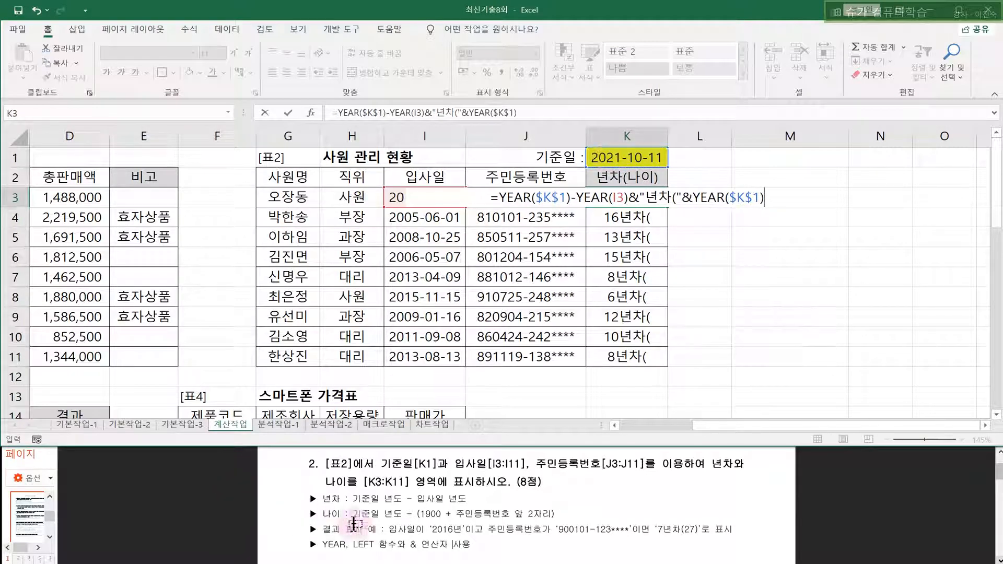
text(-(1900)
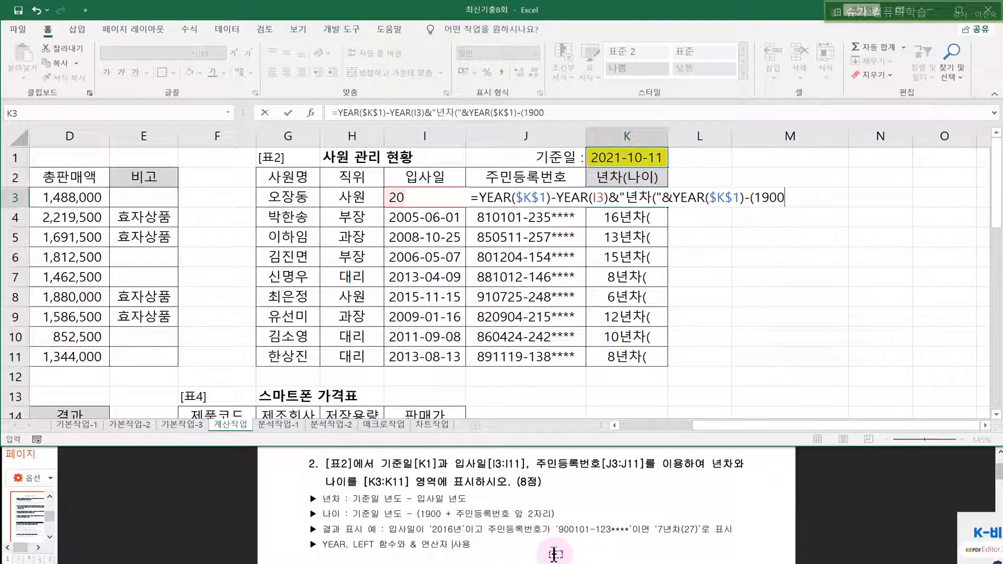
text(+L)
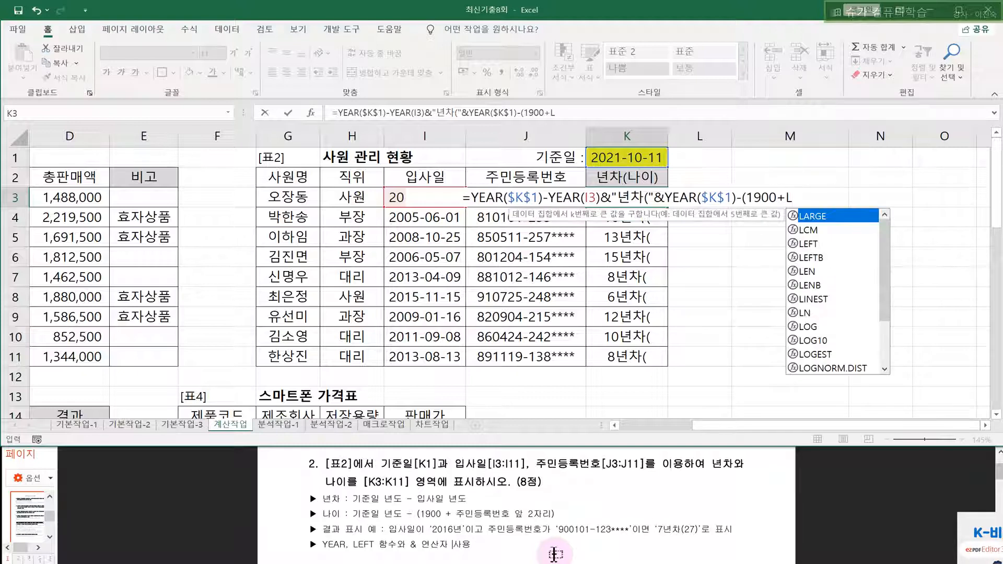
key(Down)
key(Down)
key(Tab)
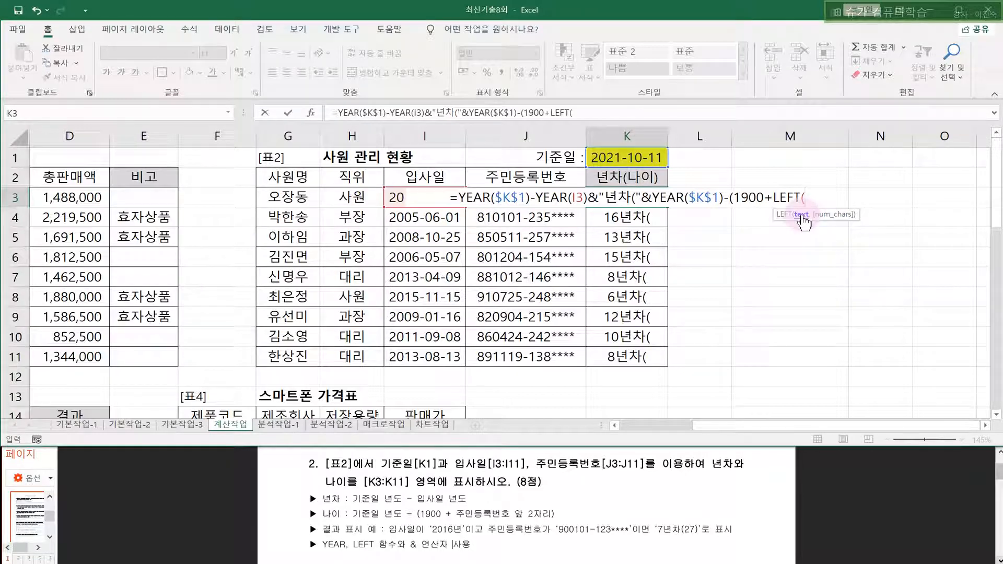
- Complete the LEFT part as LEFT(J3,2)) to take J3's first two digits
click(481, 221)
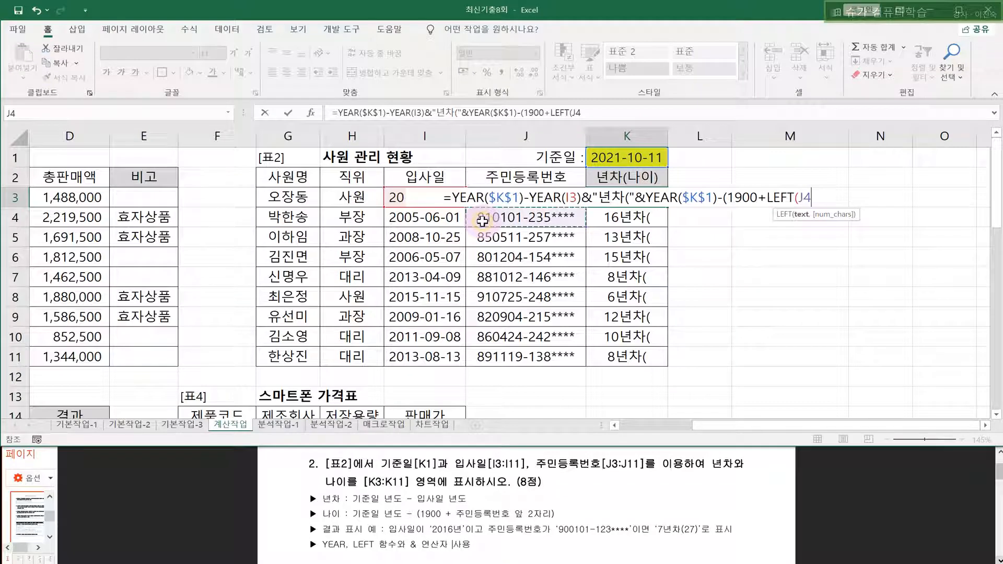
click(488, 180)
click(487, 217)
click(491, 234)
click(483, 219)
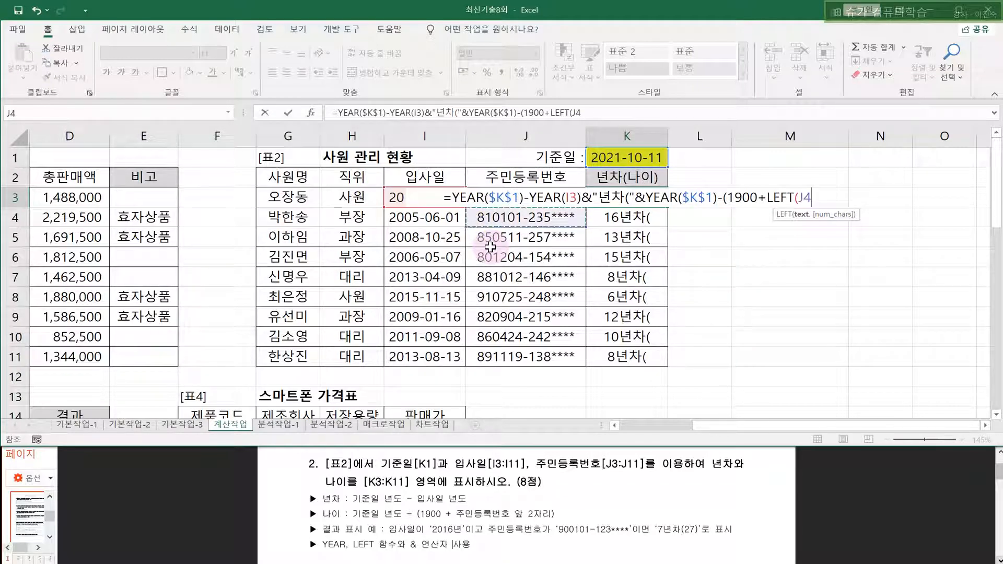
key(Up)
key(Up)
key(Up)
key(Down)
key(Down)
key(Down)
key(Up)
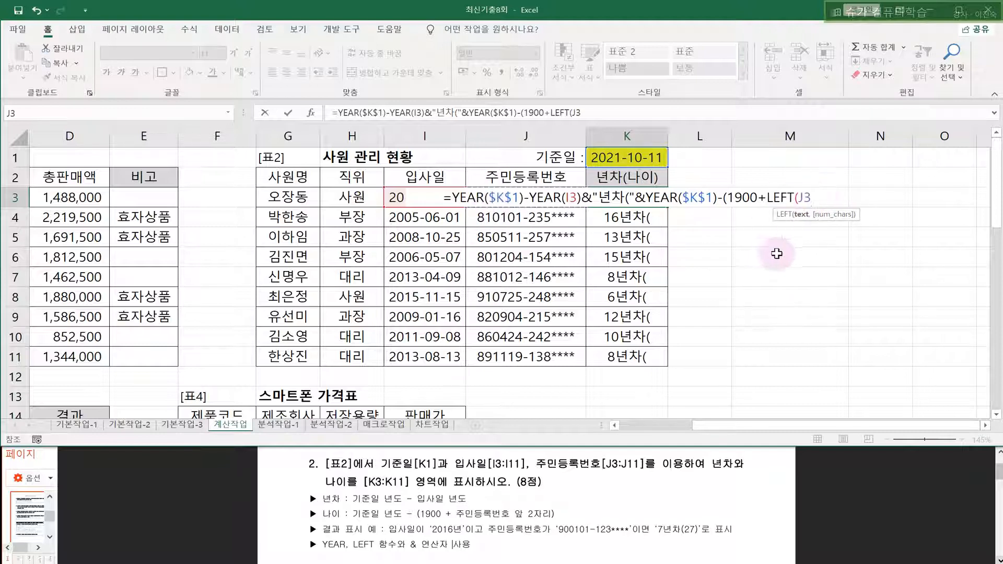
text(,)
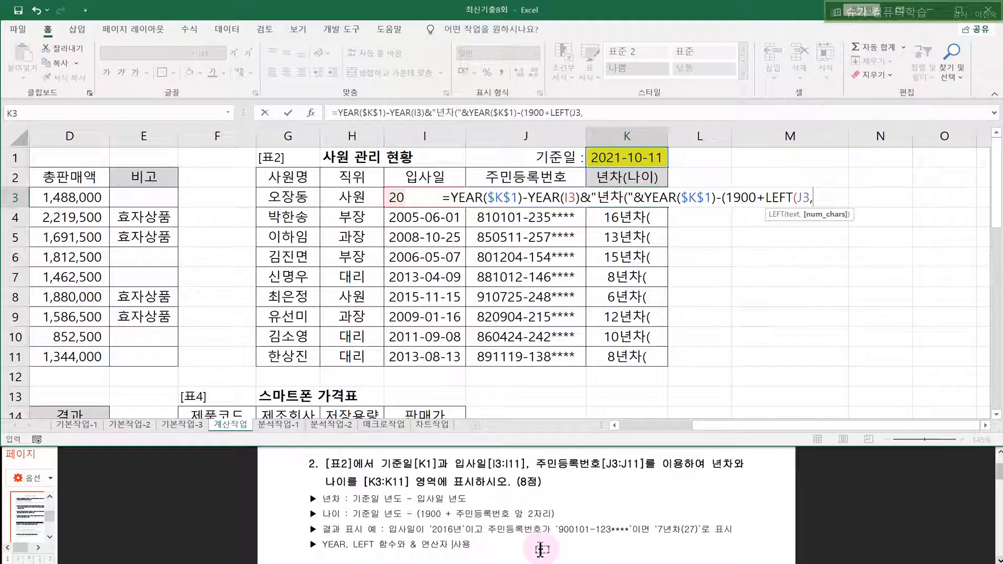
text(2)
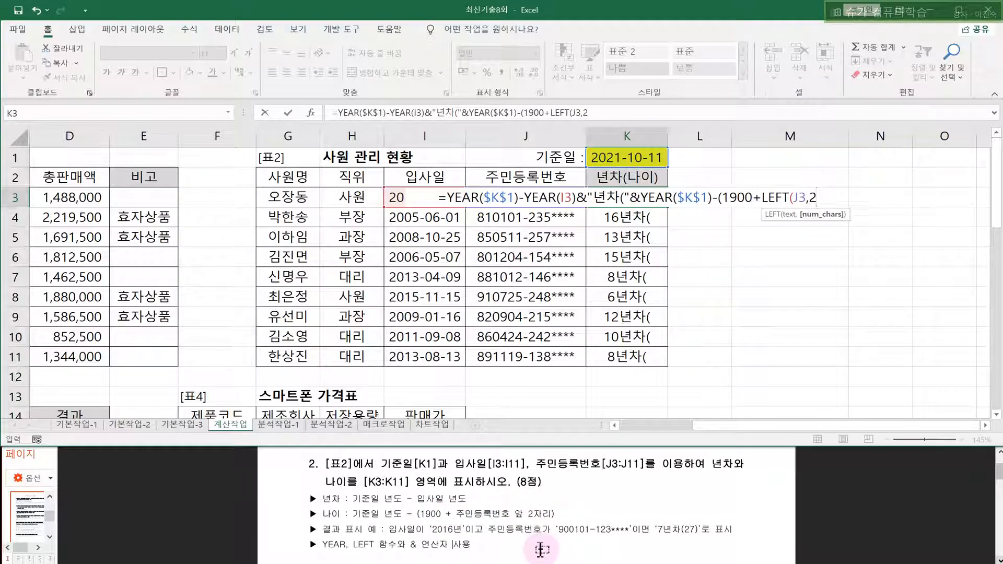
text())
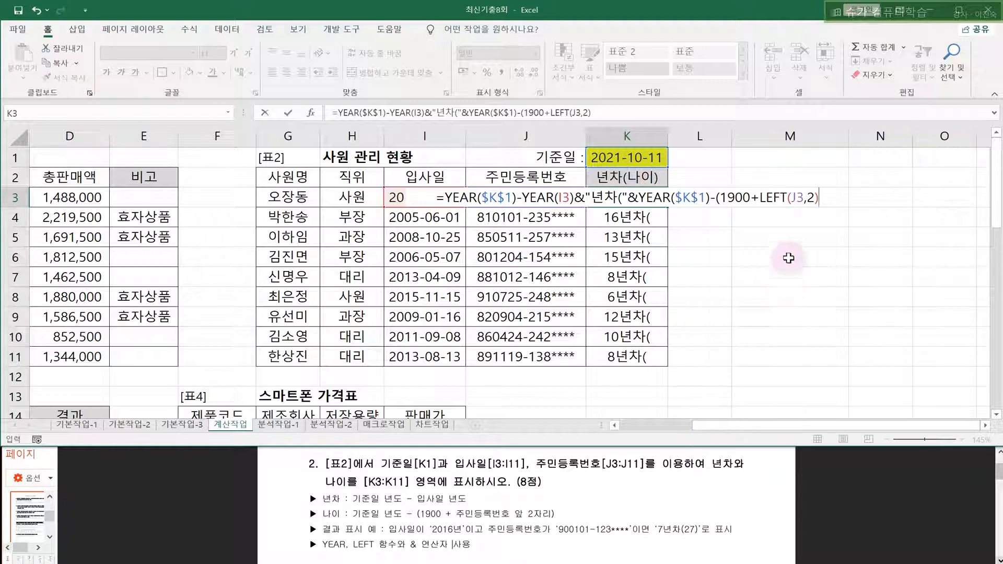
- Close the (1900 bracket and commit K3, which now shows 7년차(33
drag(764, 203, 808, 192)
click(824, 189)
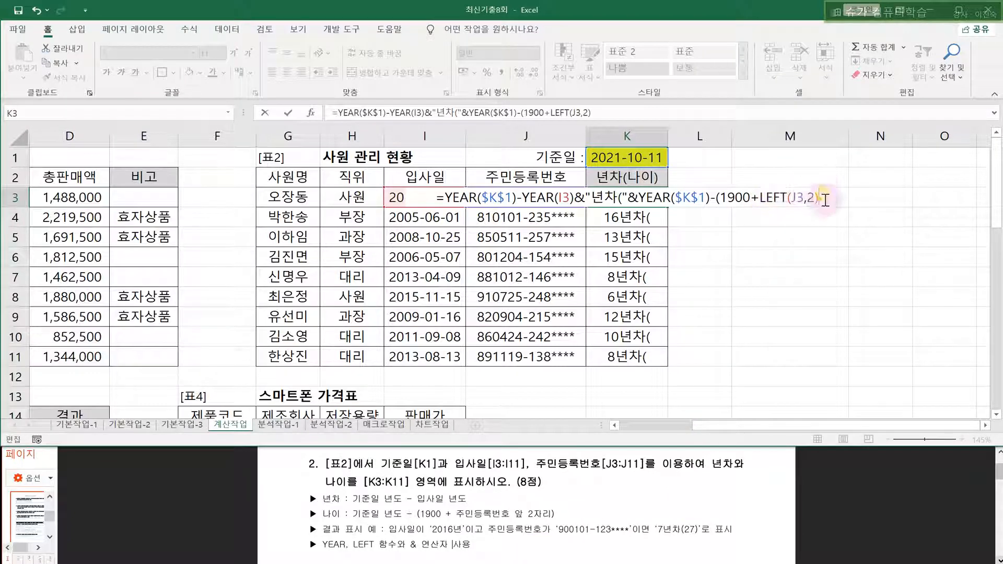
drag(714, 199, 732, 199)
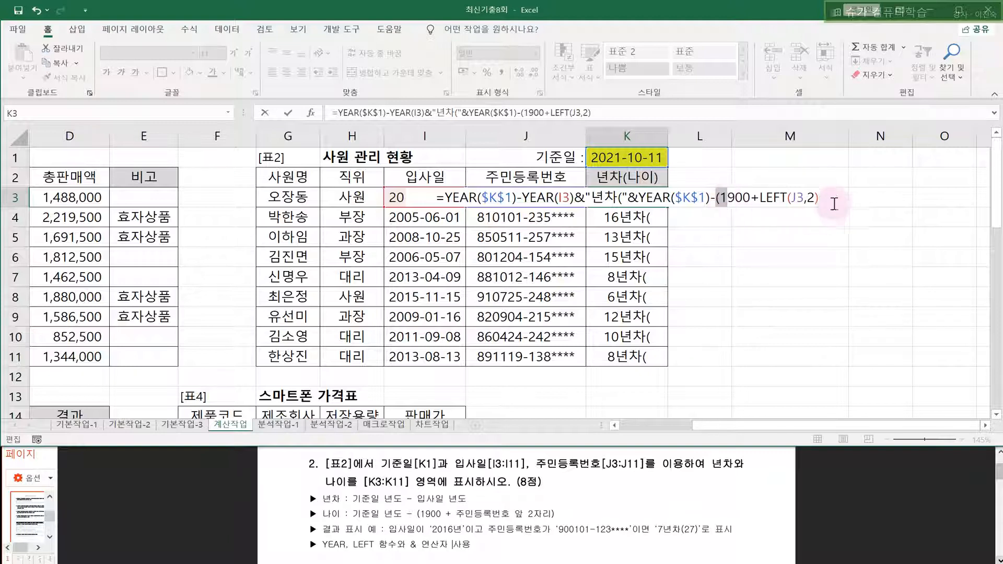
text())
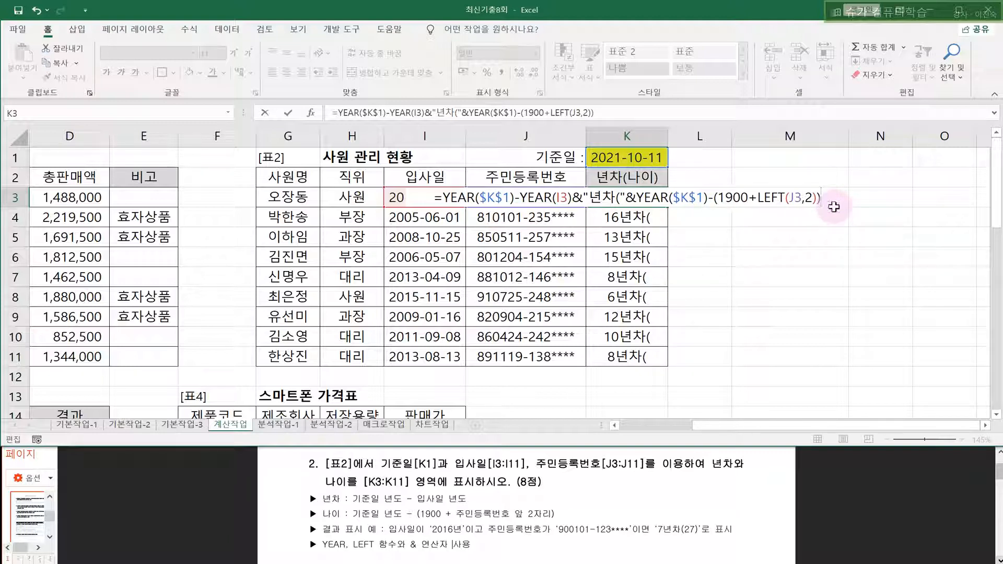
key(Return)
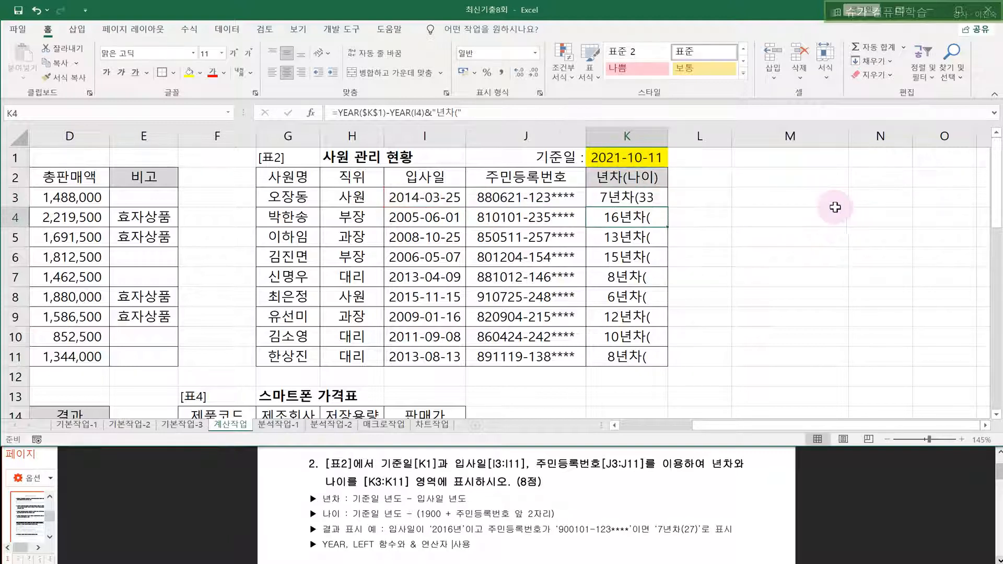
click(641, 197)
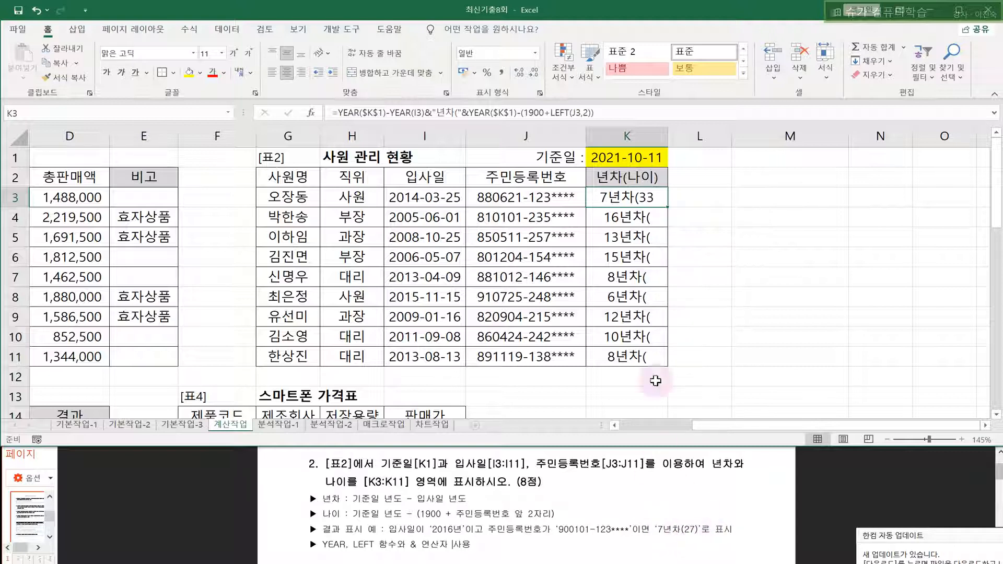
- Append &")" to K3's formula and fill it to K11, giving 7년차(33), 16년차(40), etc
double_click(653, 199)
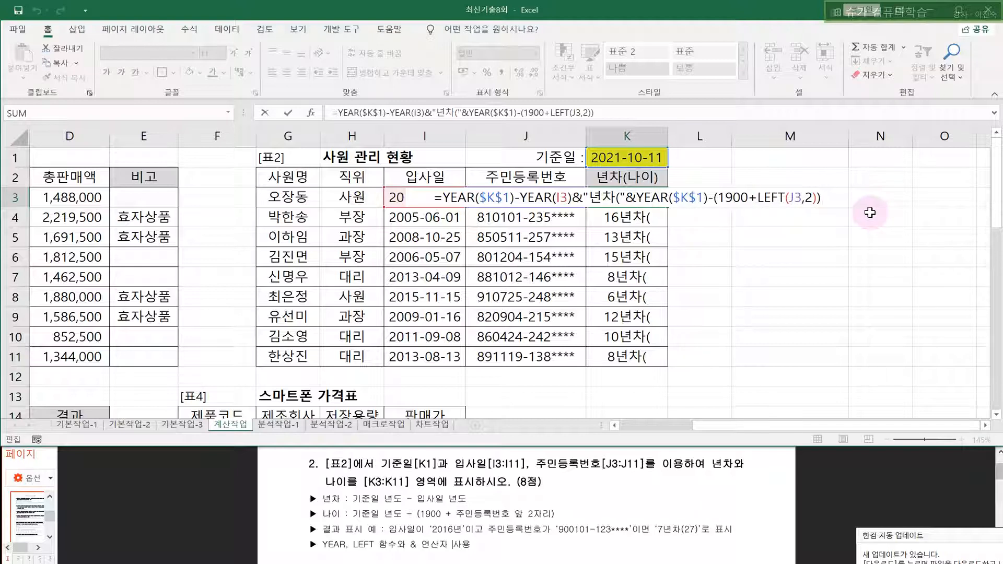
text(&")
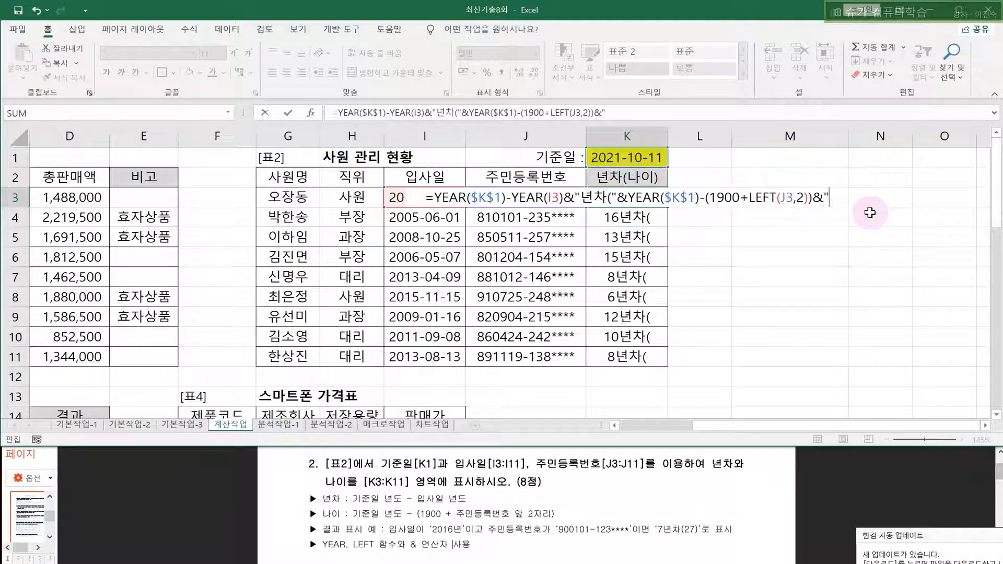
text())
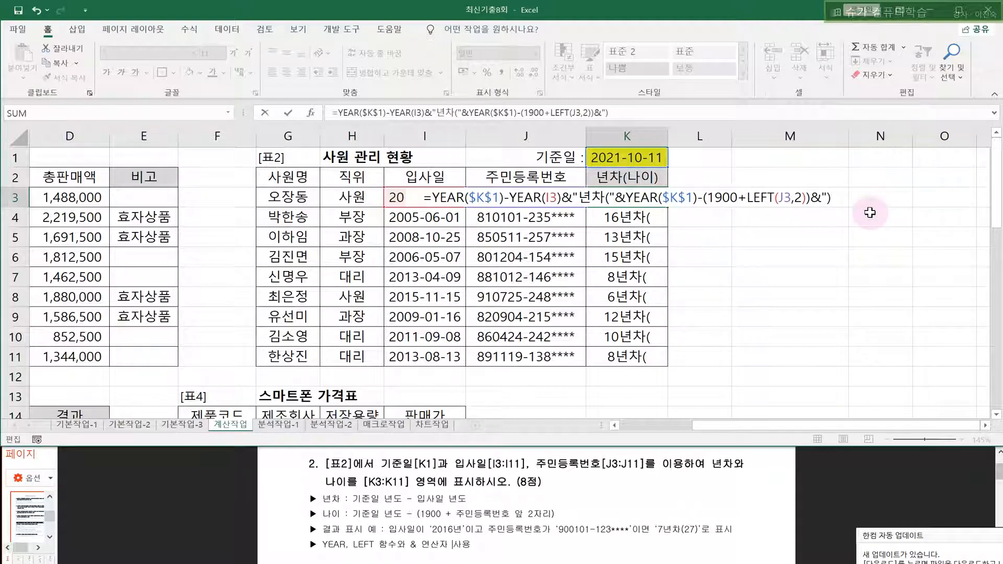
text(")
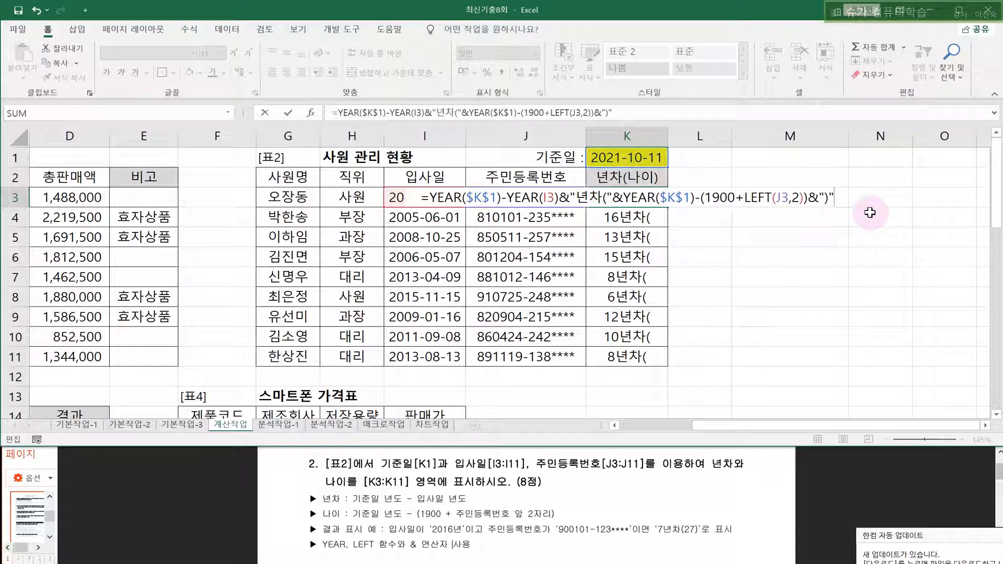
key(Return)
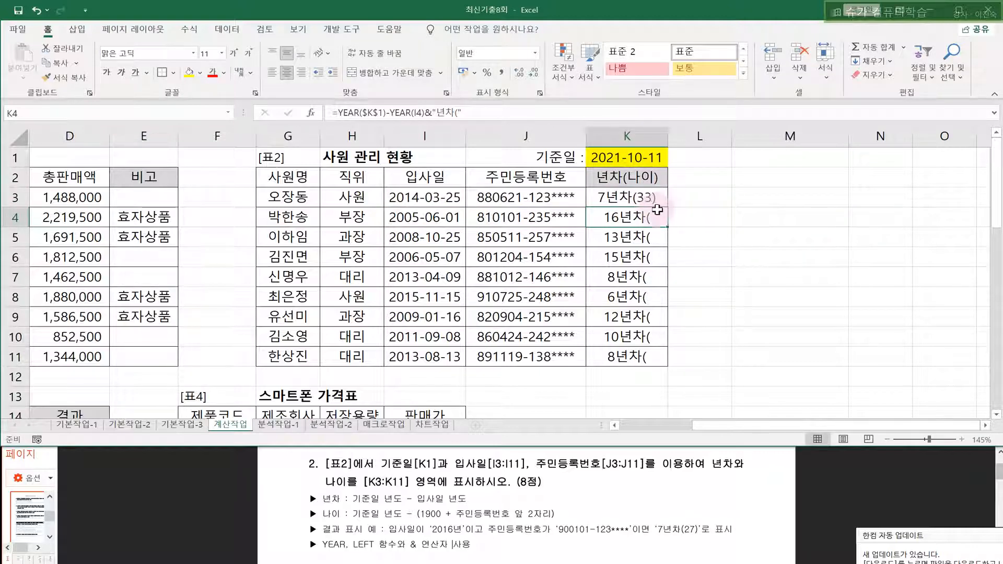
click(654, 199)
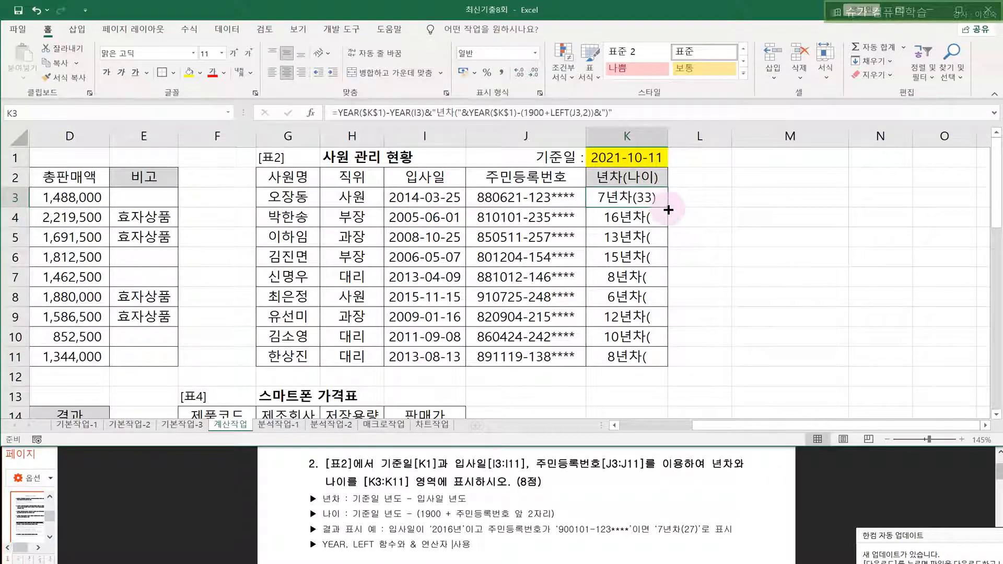
drag(670, 209, 663, 359)
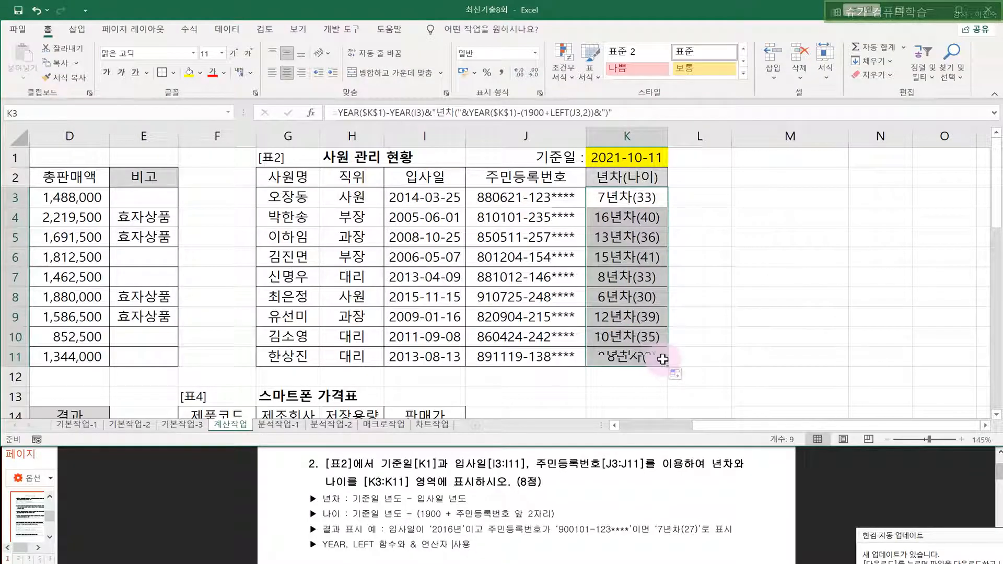
click(736, 283)
- Review the K1 base date and K3's finished 년차(나이) formula
click(609, 159)
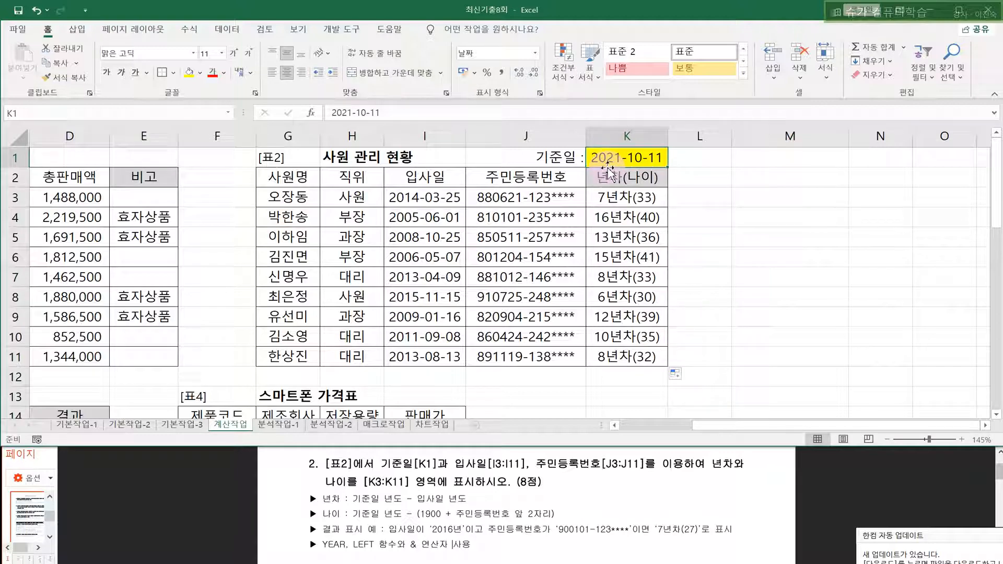
click(606, 194)
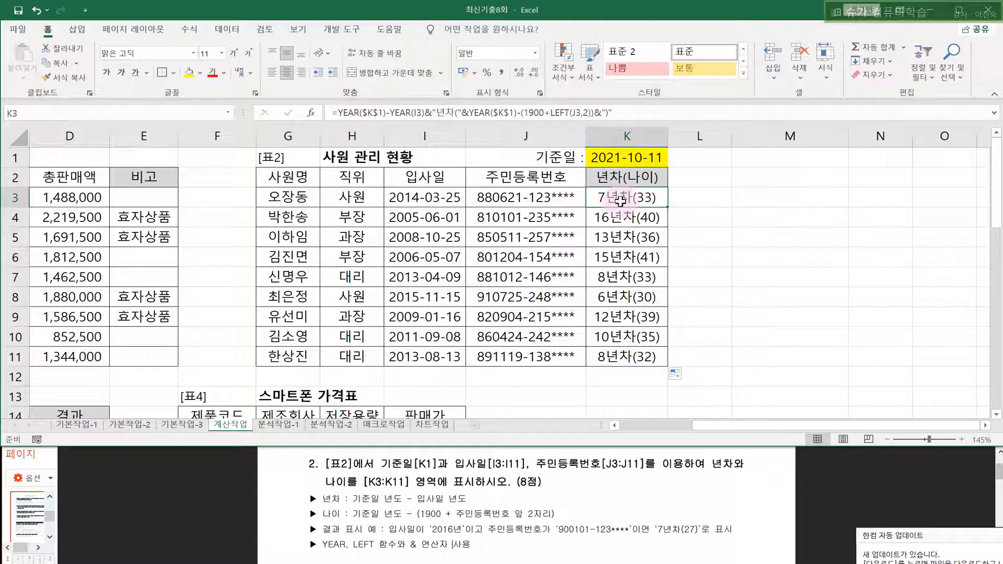
double_click(622, 197)
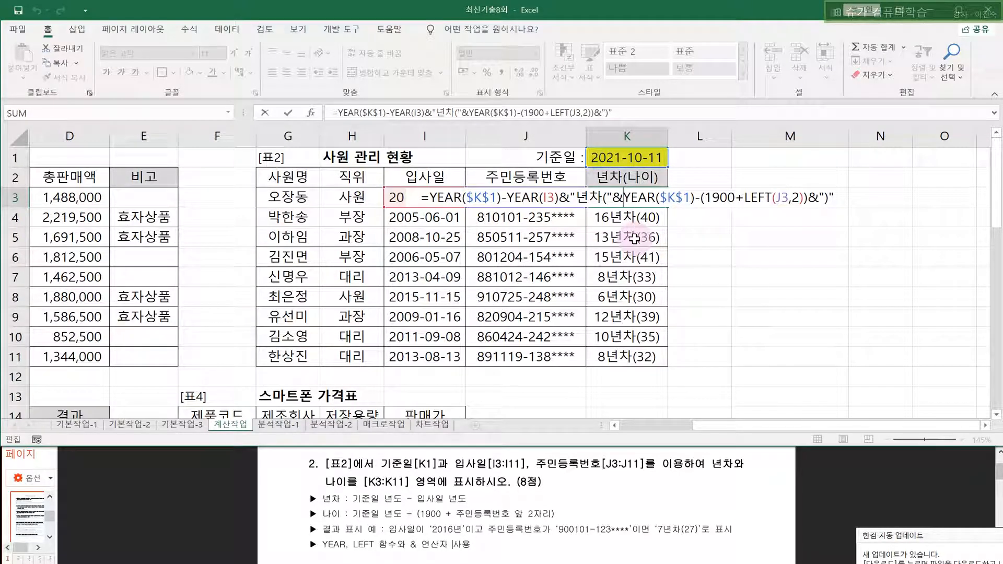
text(`)
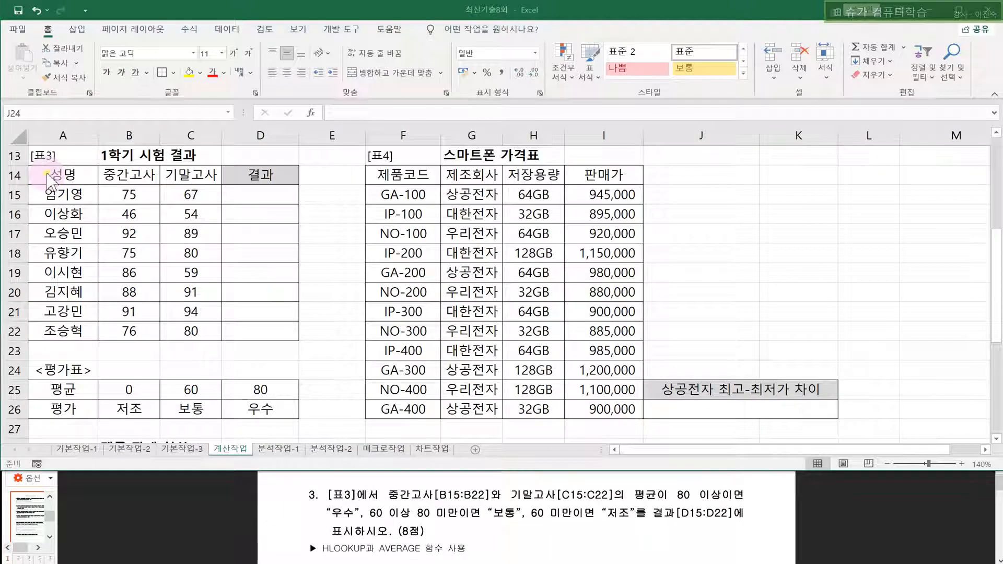
drag(264, 193, 258, 329)
click(272, 195)
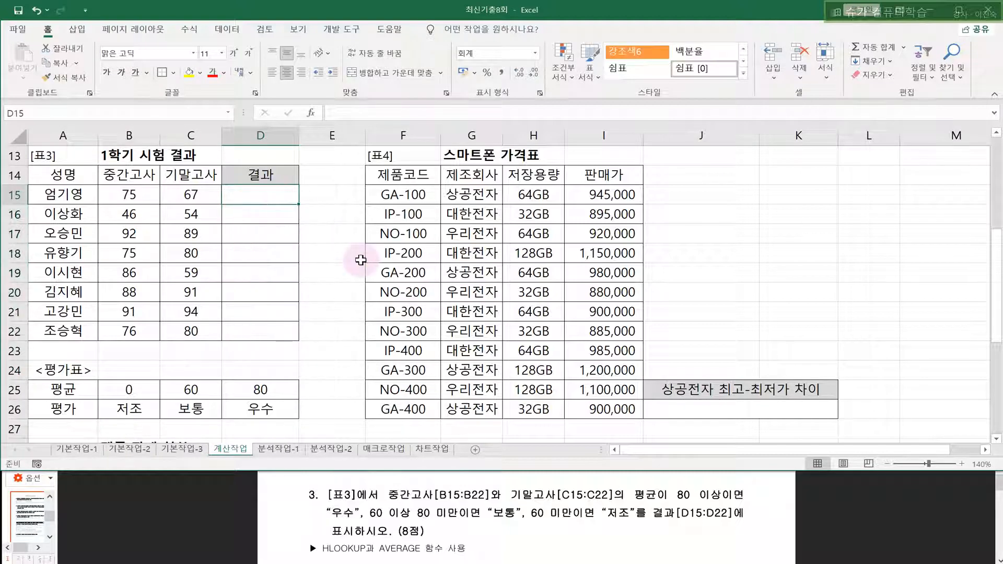
drag(319, 549, 397, 550)
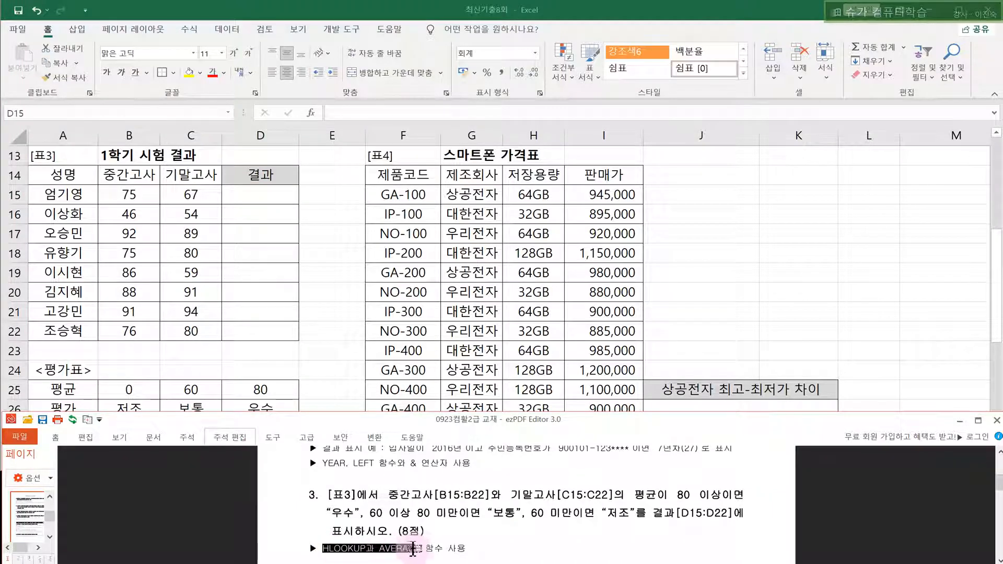
click(340, 303)
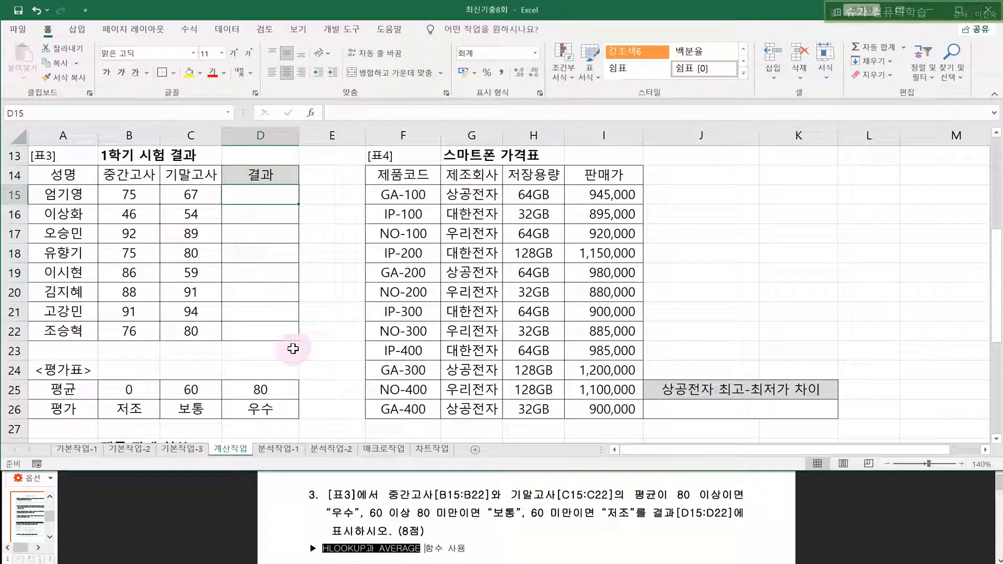
click(14, 390)
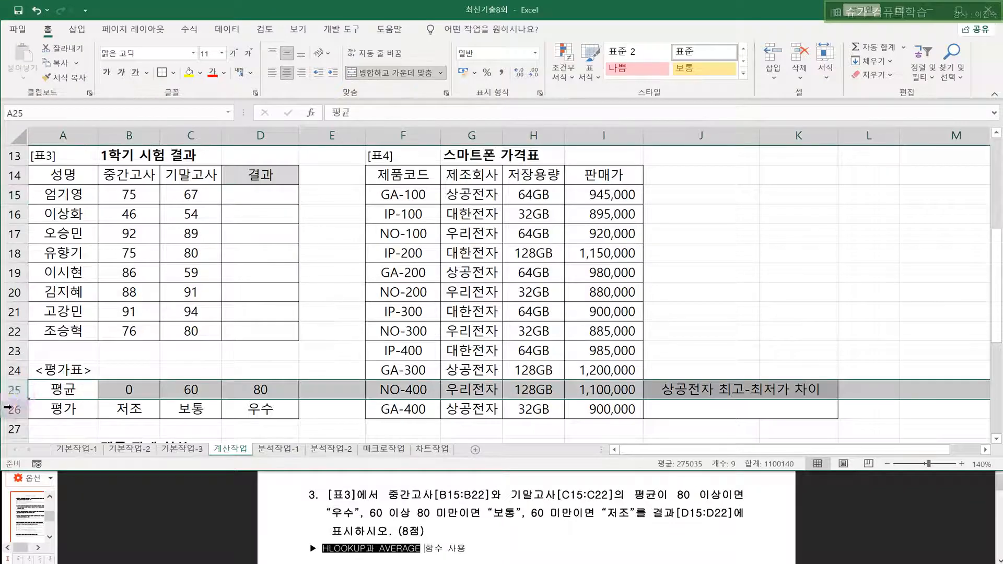
click(13, 410)
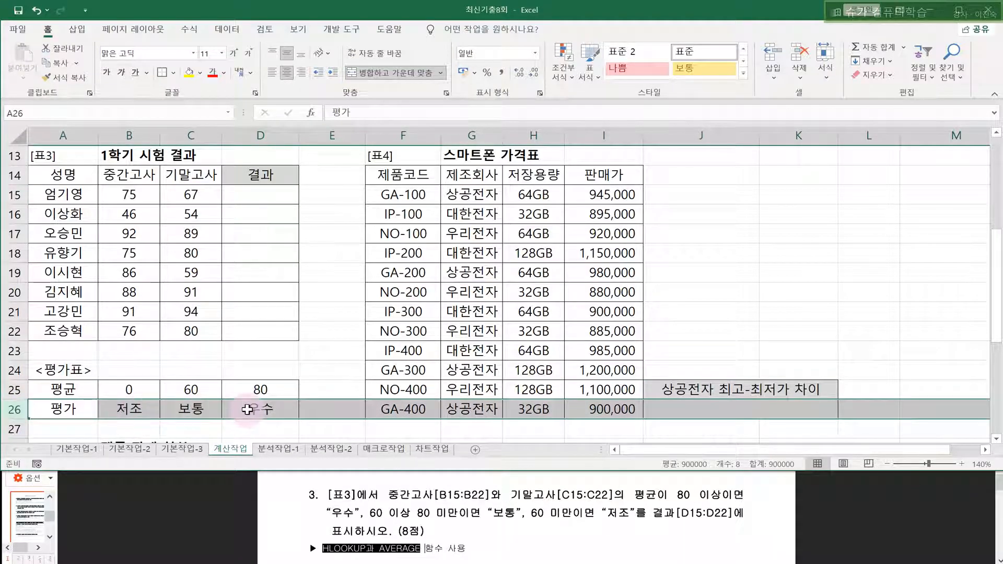
drag(126, 389, 256, 391)
drag(128, 409, 238, 409)
drag(387, 500, 480, 499)
click(529, 510)
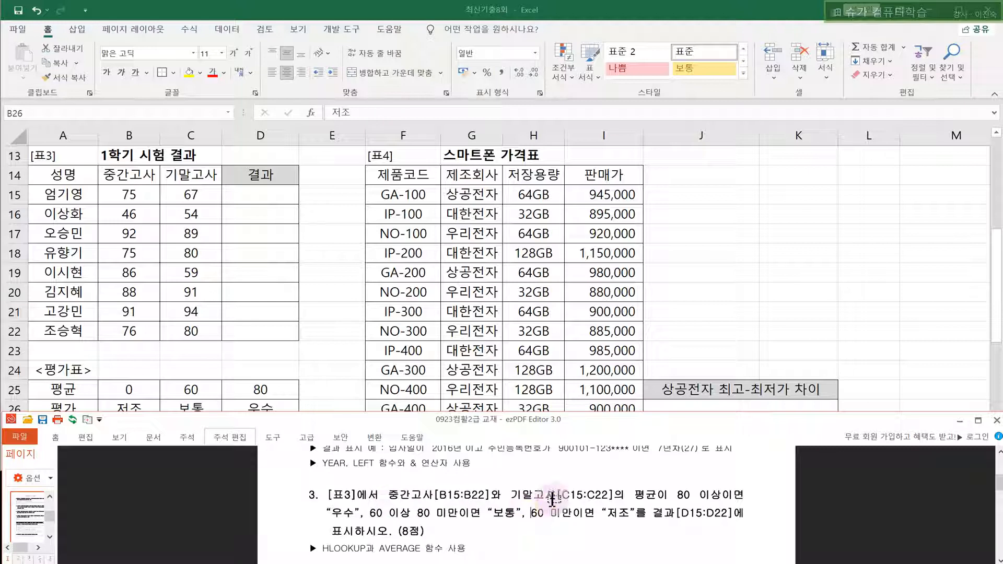
drag(634, 495, 729, 495)
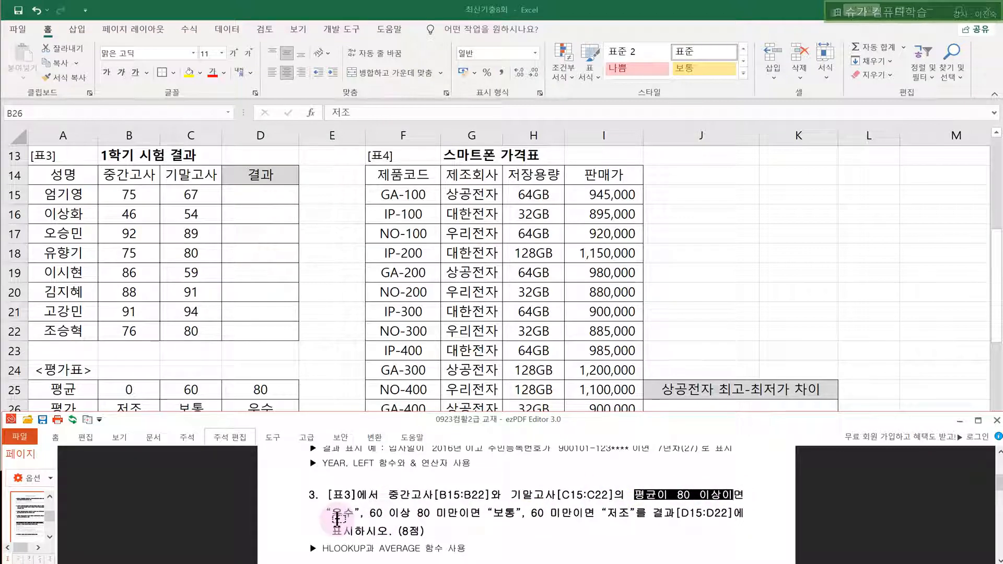
drag(370, 514, 675, 523)
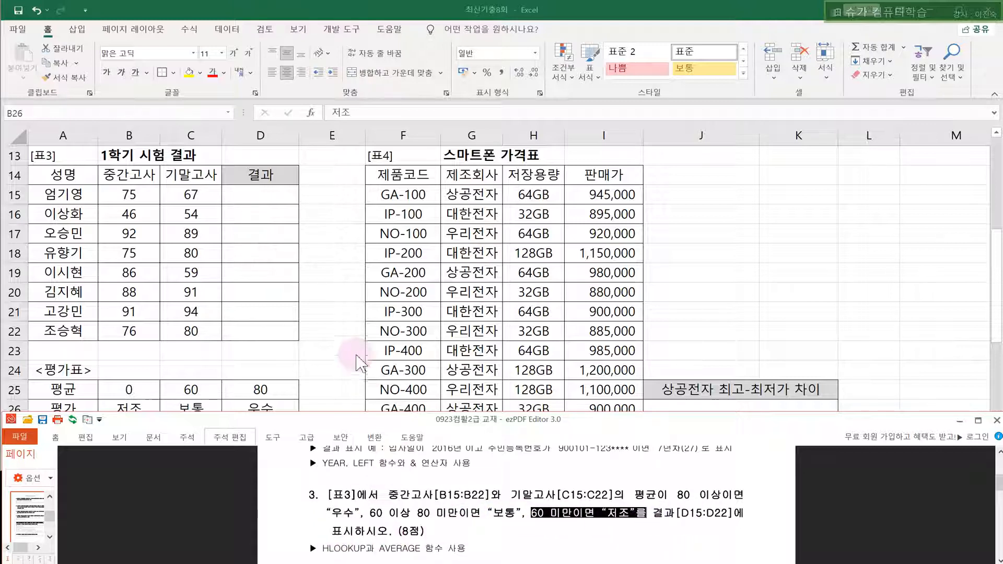
click(349, 346)
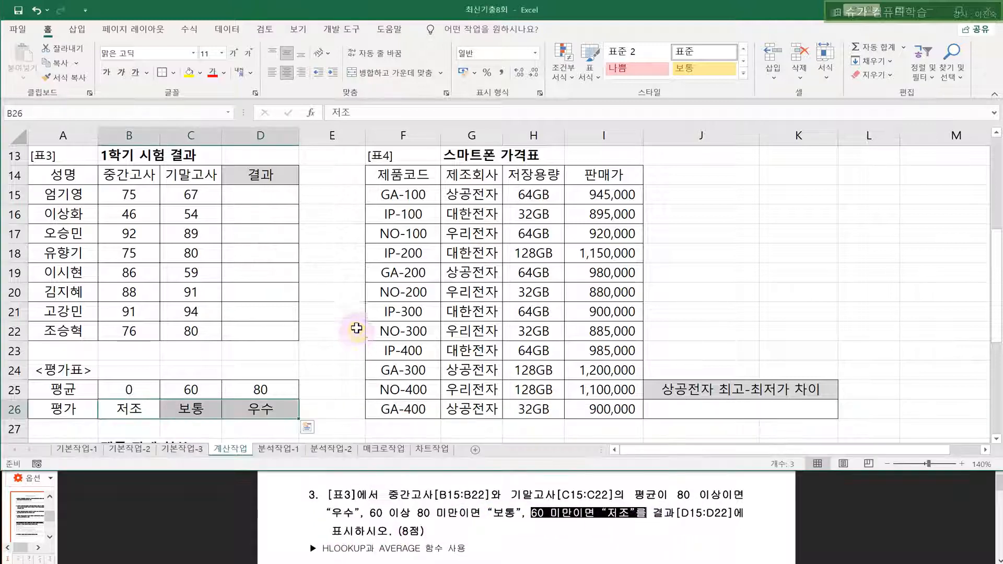
click(131, 414)
click(199, 413)
click(264, 410)
click(137, 411)
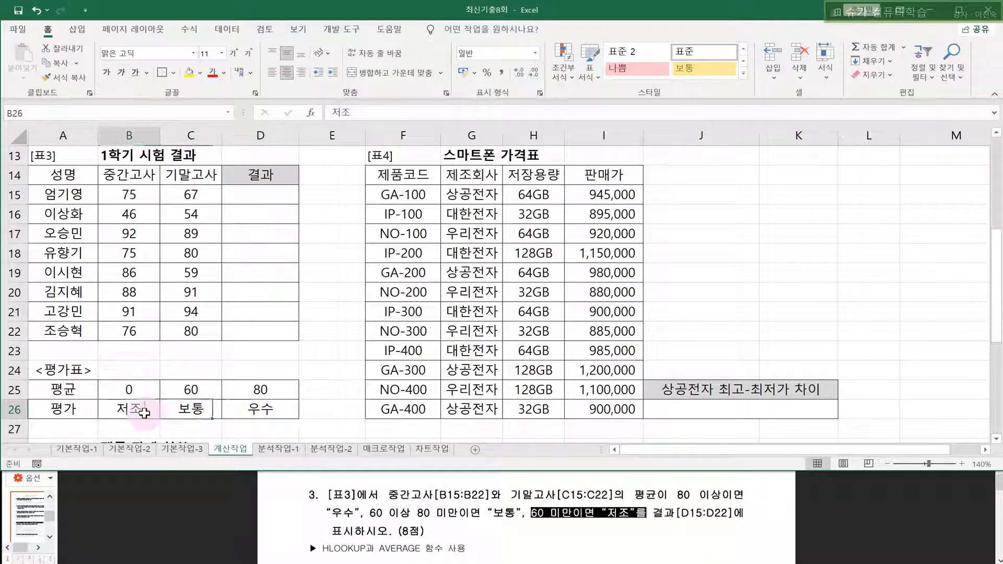
click(198, 411)
click(270, 411)
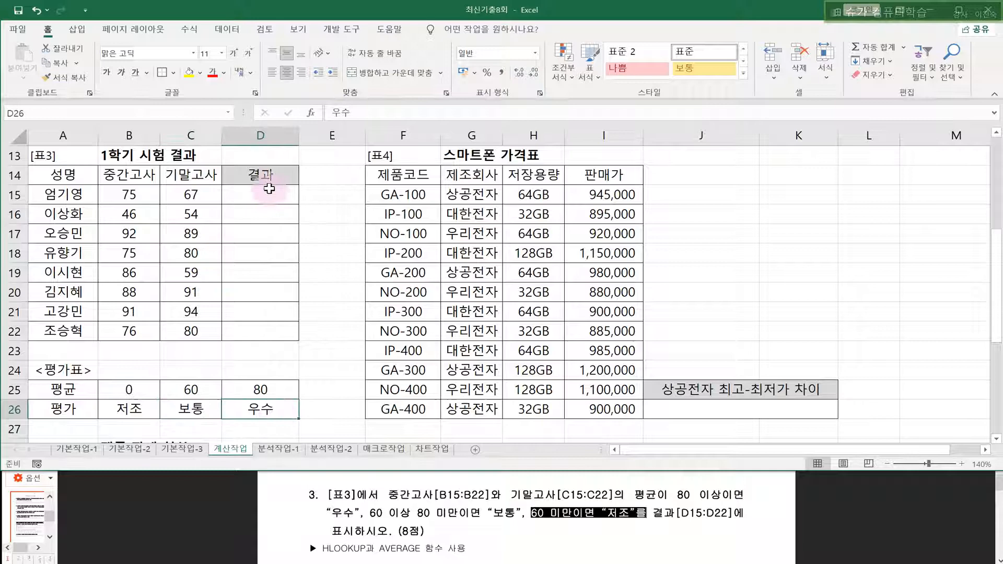
click(268, 194)
- Enter =AVERAGE(B15:C15) in D15 to average the midterm and final scores
text(=)
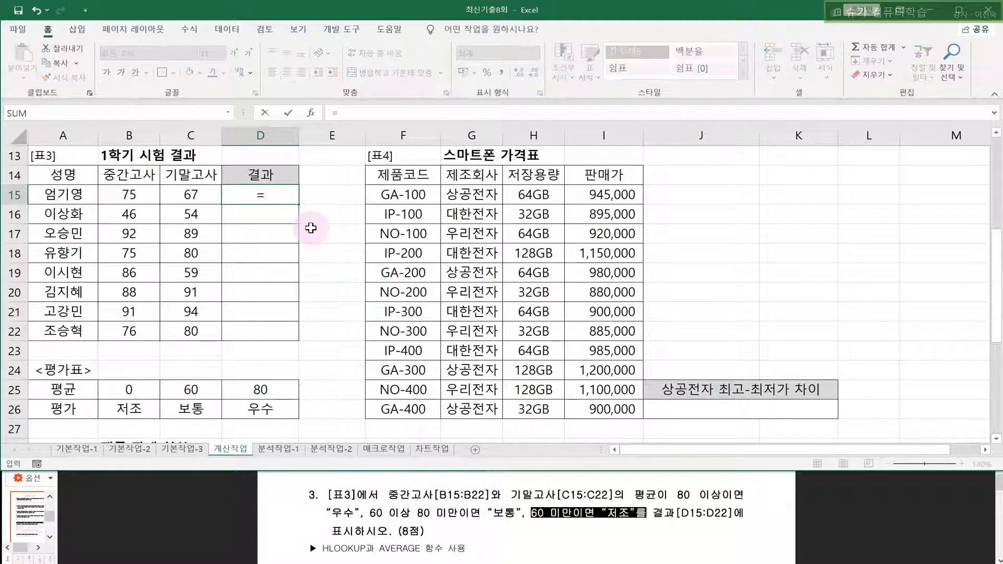
text(AV)
key(Down)
key(Tab)
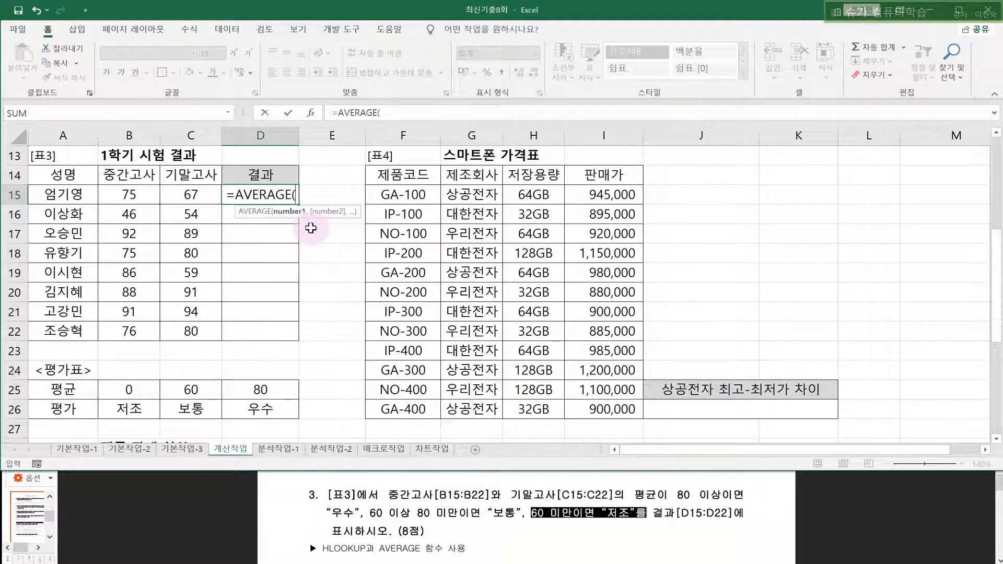
drag(129, 195, 118, 331)
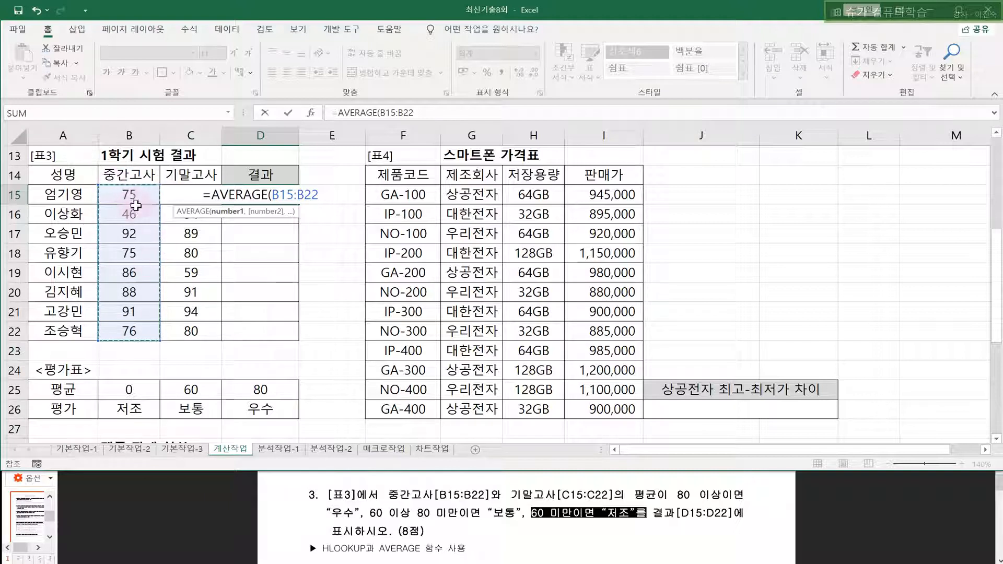
drag(138, 196, 157, 193)
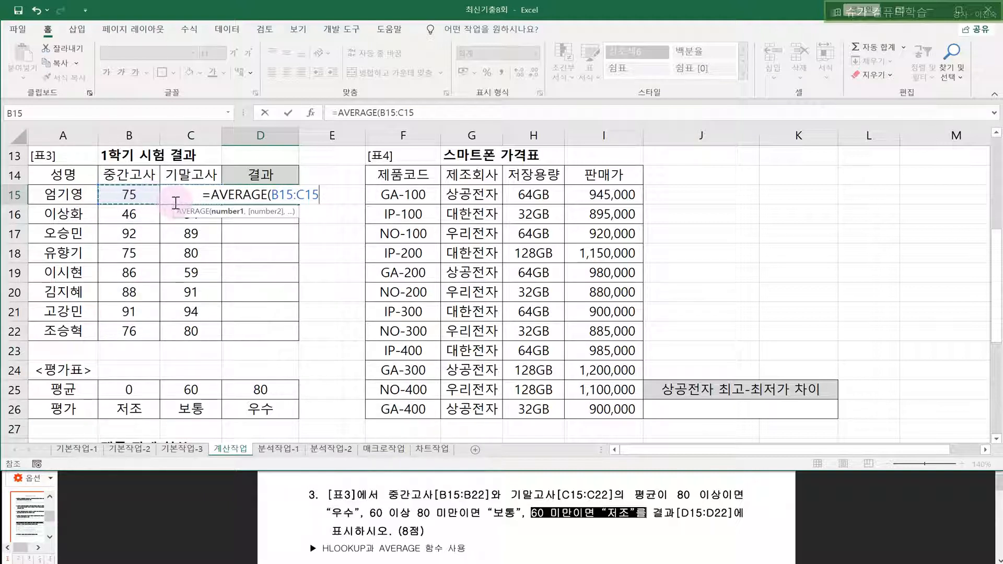
text())
key(Return)
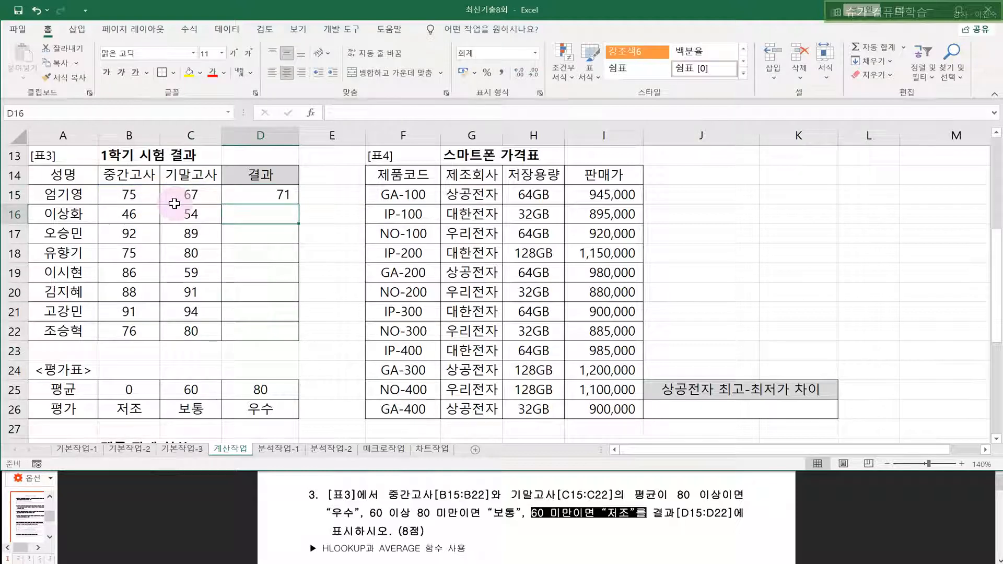
- Copy D15's average formula down to D22 and fill D15 yellow
click(283, 195)
drag(299, 203, 298, 339)
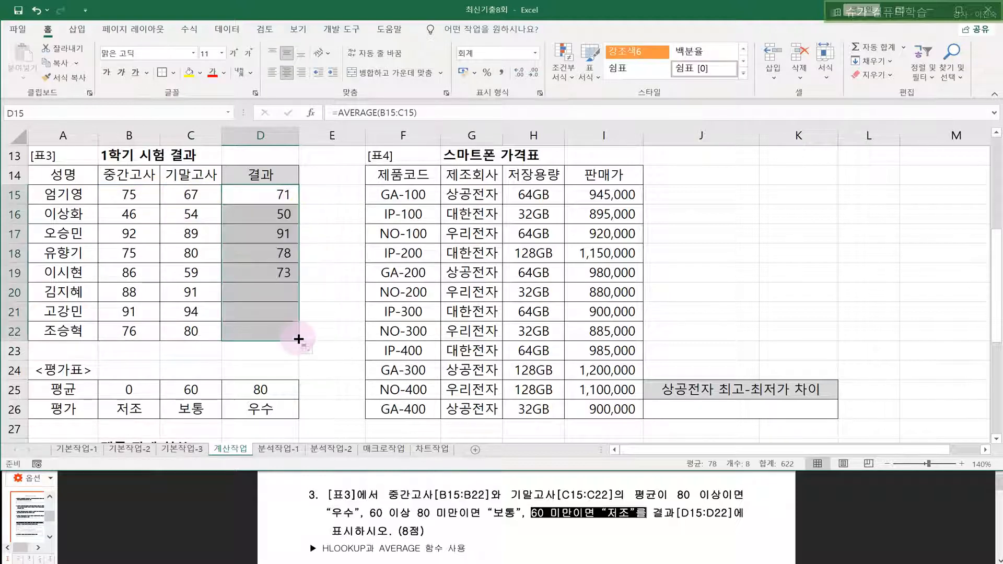
click(286, 196)
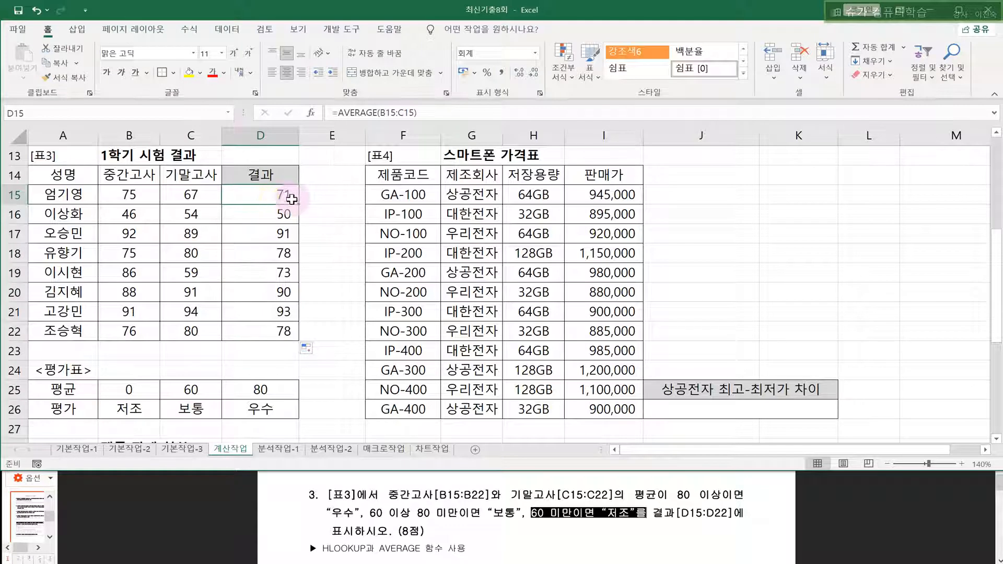
click(189, 73)
drag(137, 389, 261, 391)
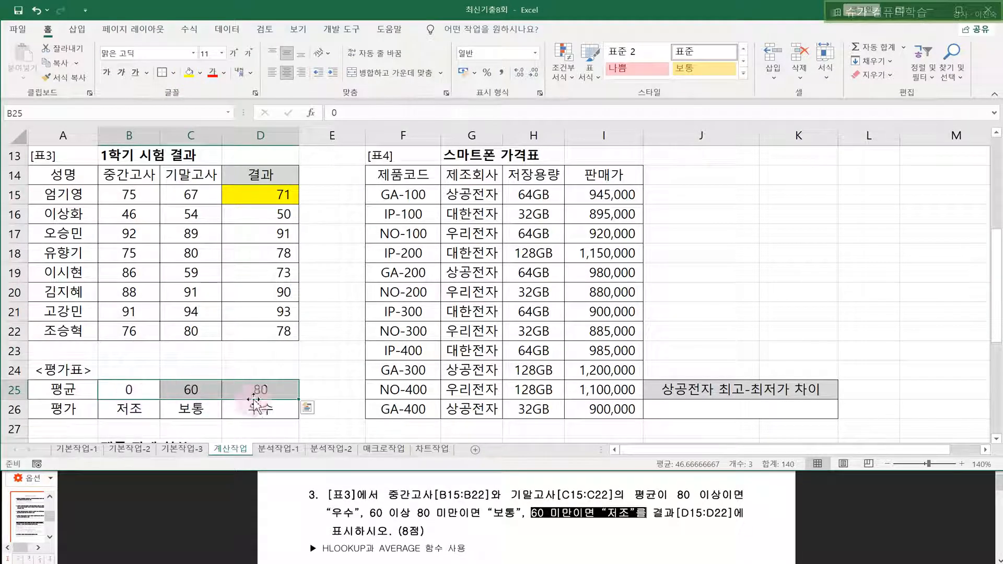
click(416, 520)
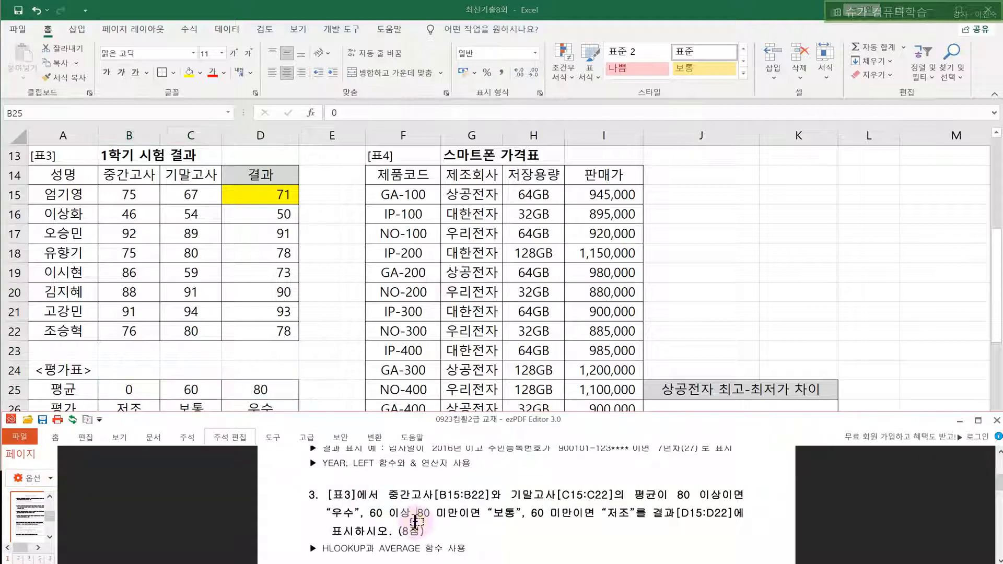
drag(367, 518, 522, 516)
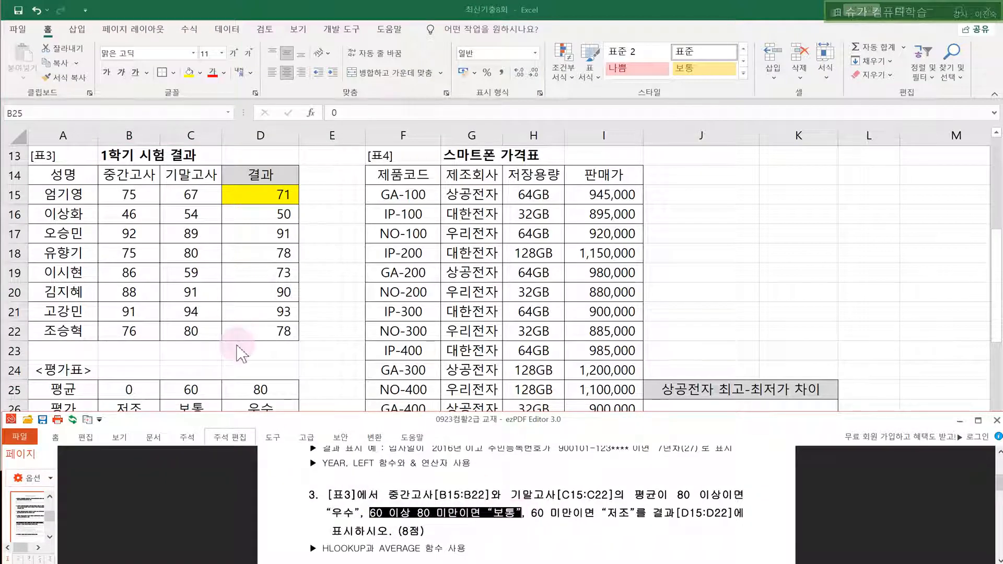
click(196, 367)
drag(195, 366, 192, 411)
click(188, 412)
click(256, 194)
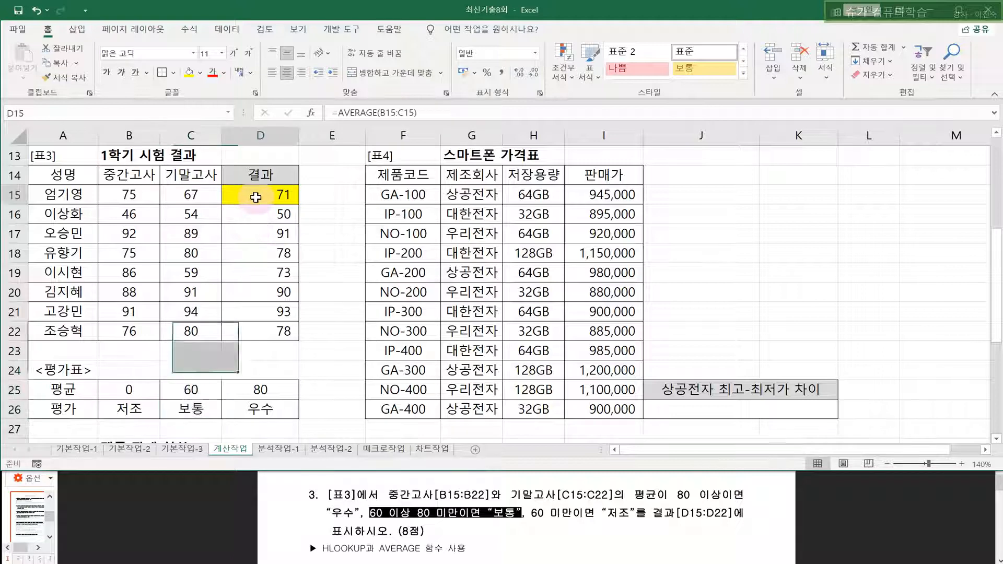
double_click(253, 193)
- Wrap D15's AVERAGE(B15:C15) in HLOOKUP( and open the HLOOKUP Function Arguments window
click(210, 195)
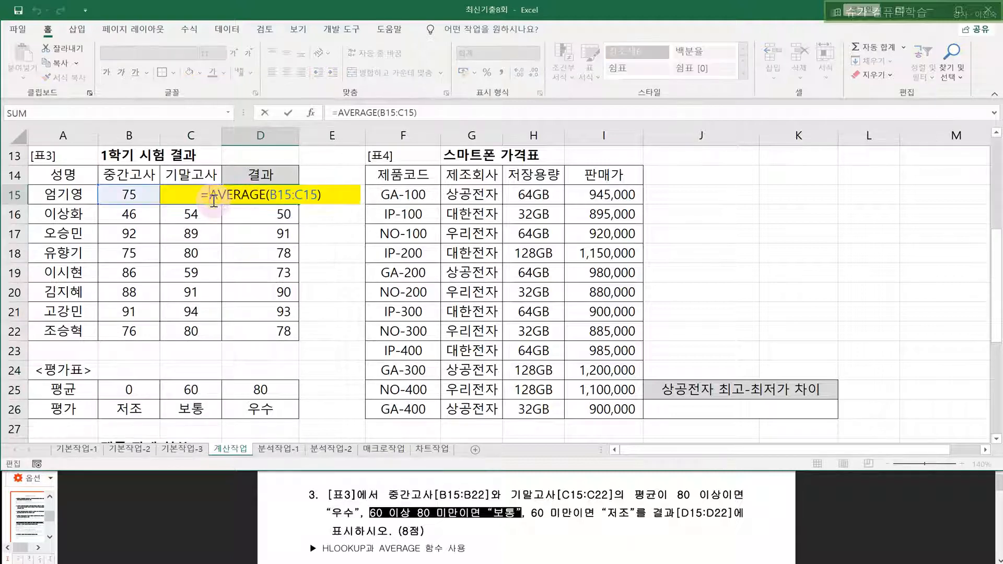
text(HLOOKUP()
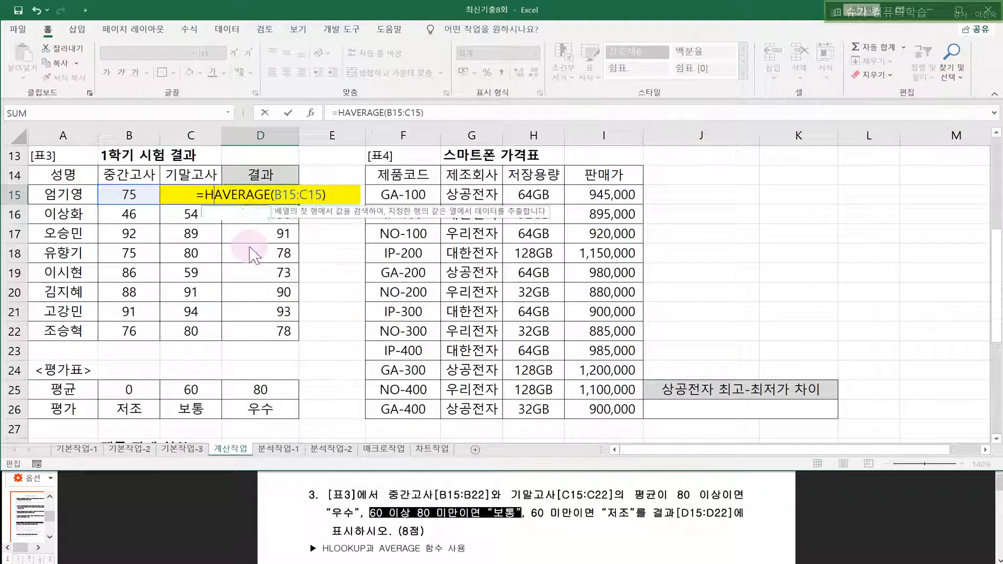
double_click(199, 189)
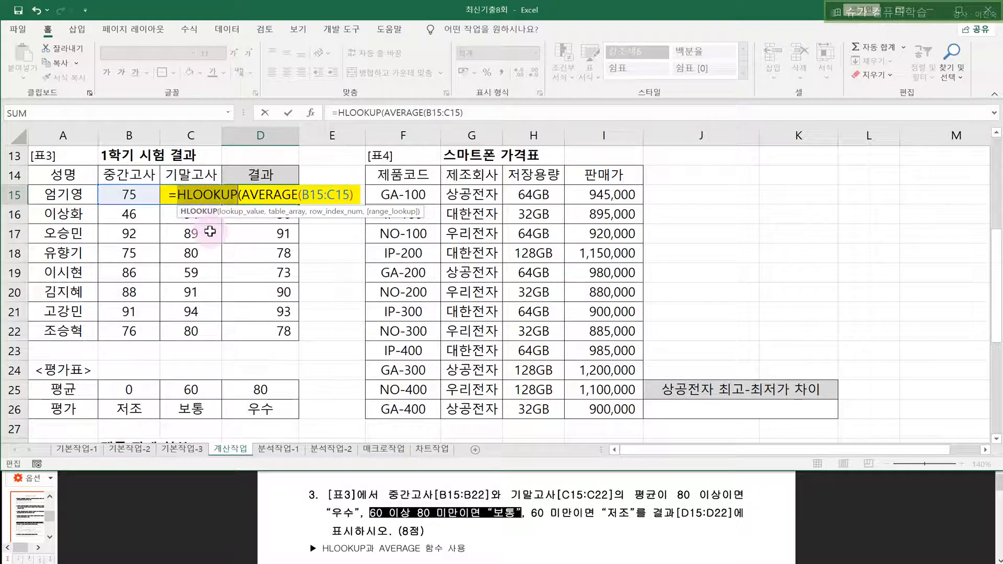
click(311, 113)
drag(347, 180, 443, 186)
click(489, 233)
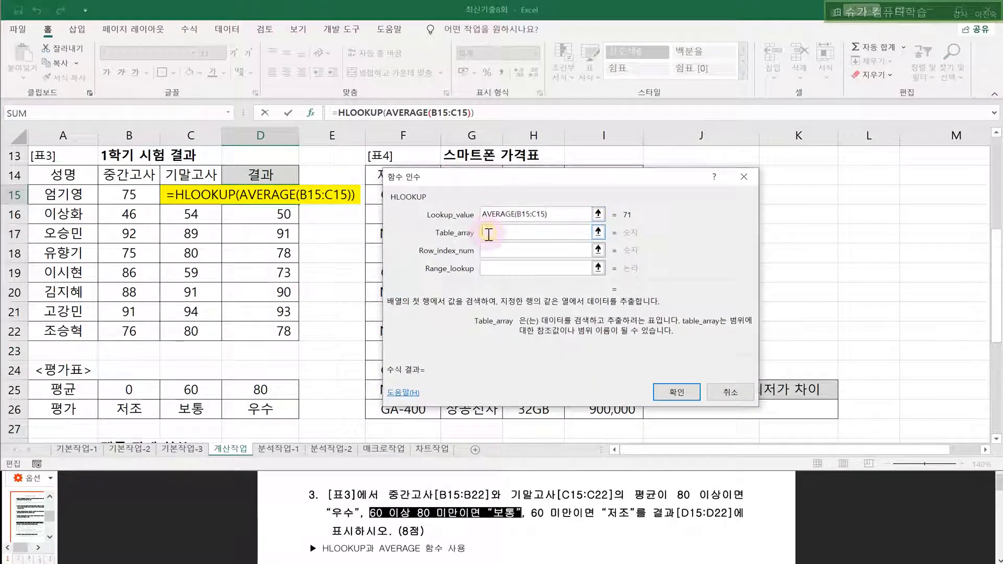
drag(557, 212, 495, 216)
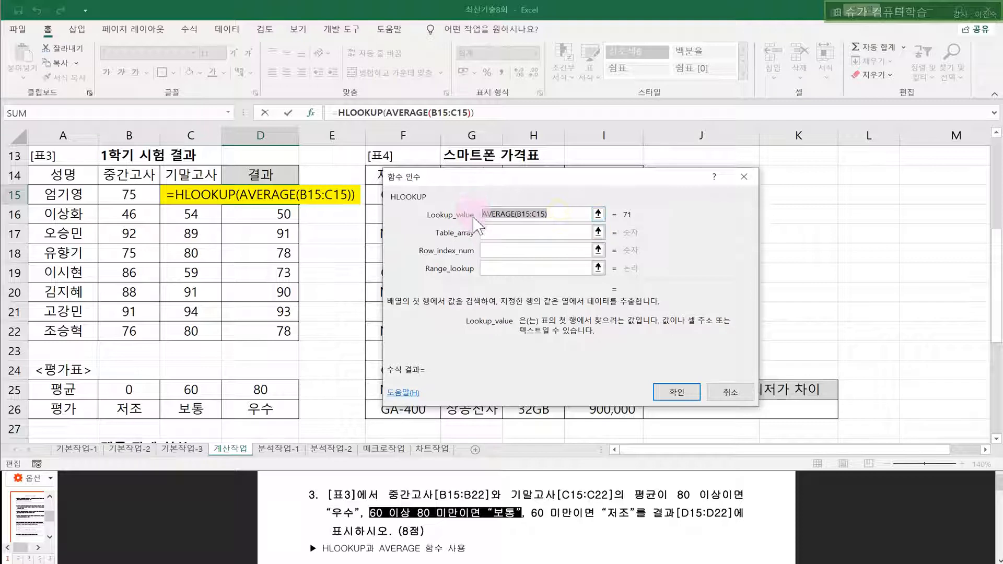
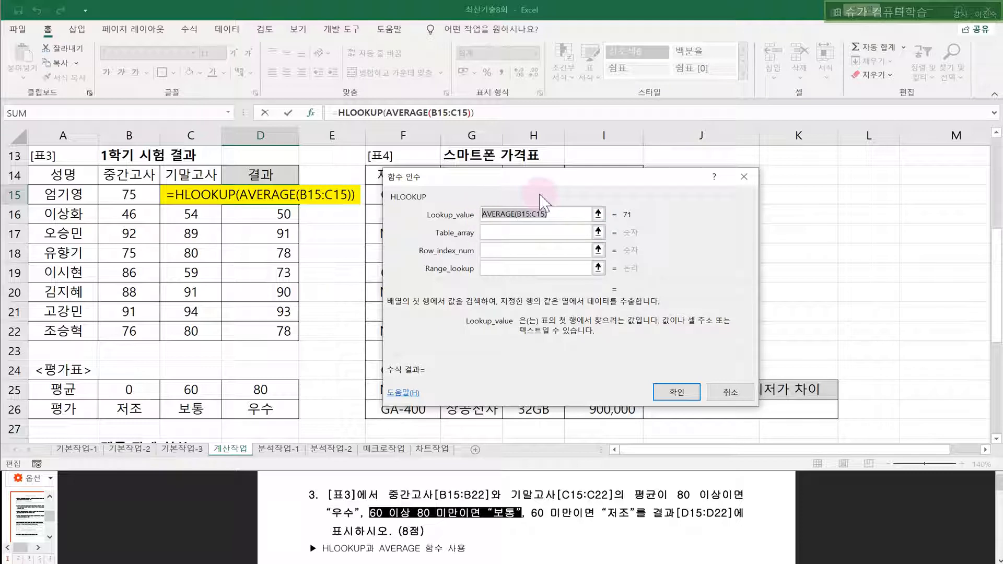
- Set HLOOKUP's Table_array to the 평가표 range $B$25:$D$26
click(565, 214)
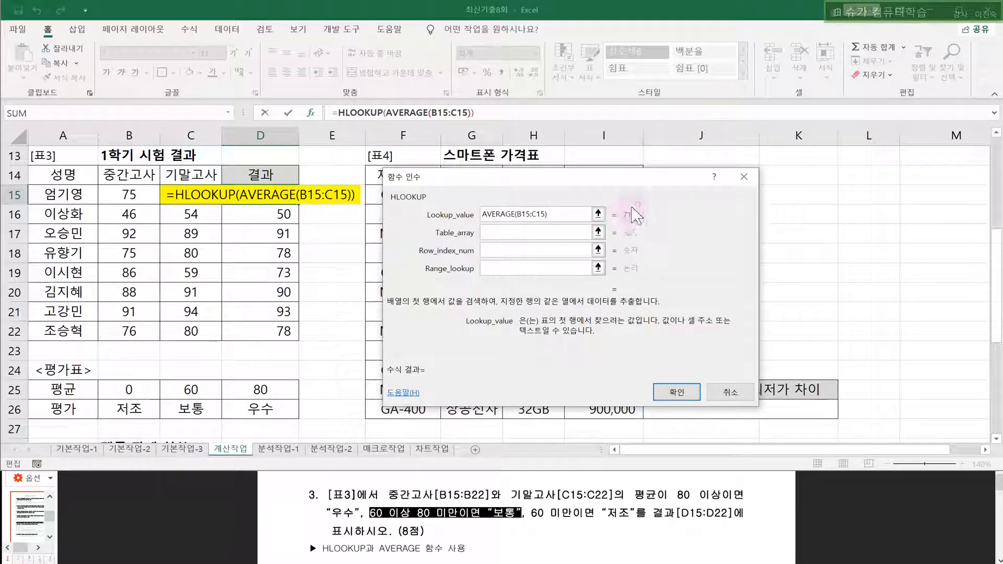
click(544, 236)
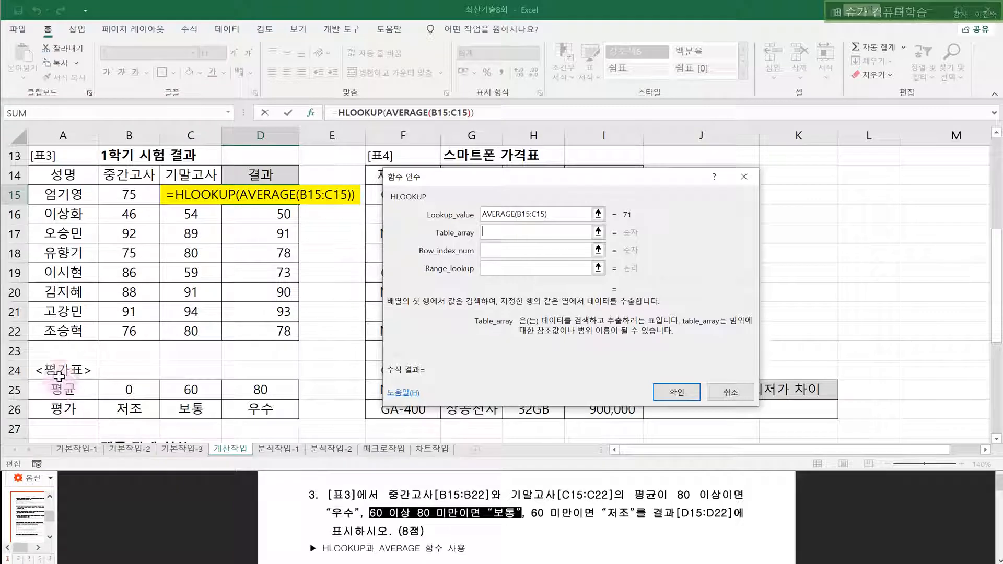
click(121, 392)
drag(123, 391, 251, 407)
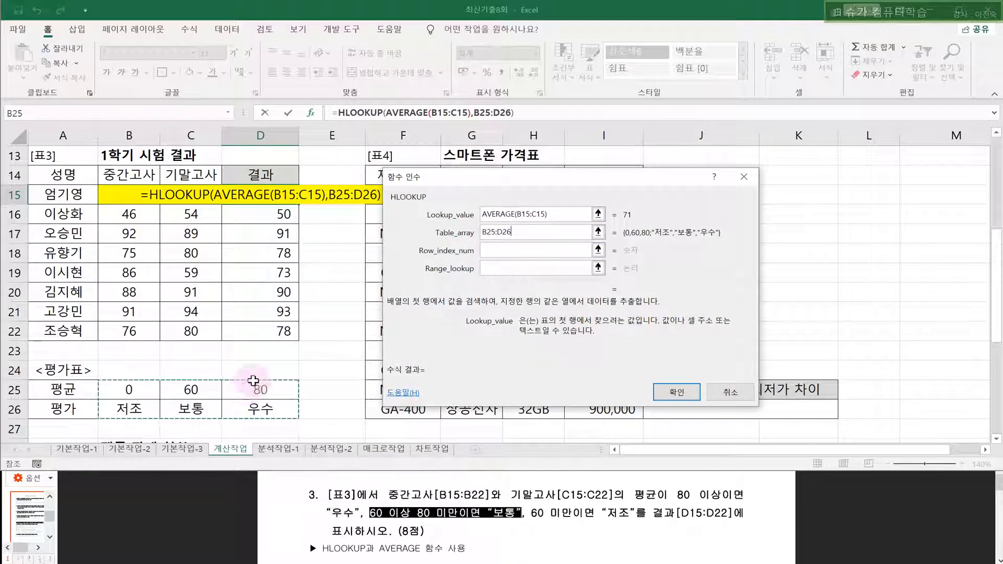
scroll(193, 415, down, 1)
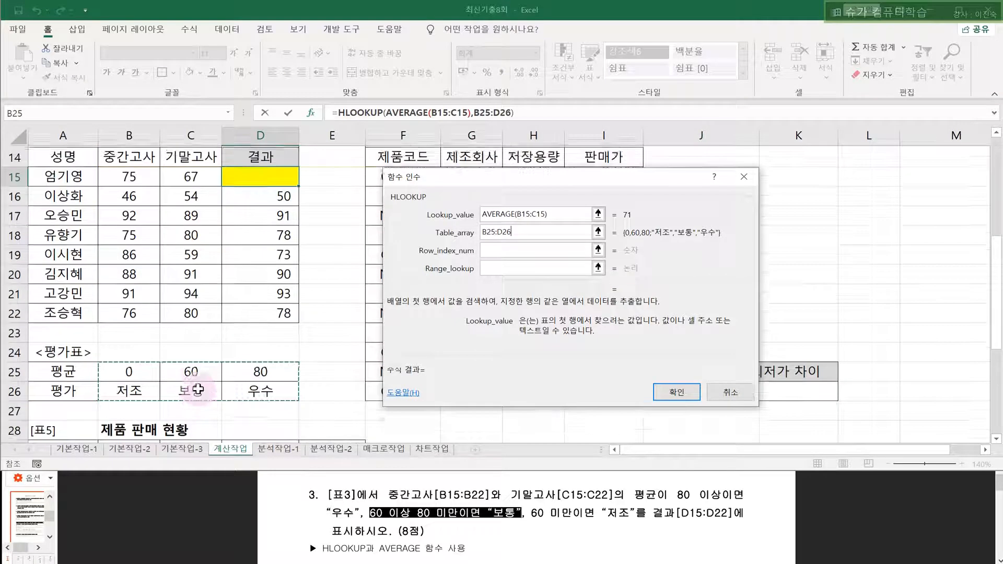
scroll(188, 403, up, 1)
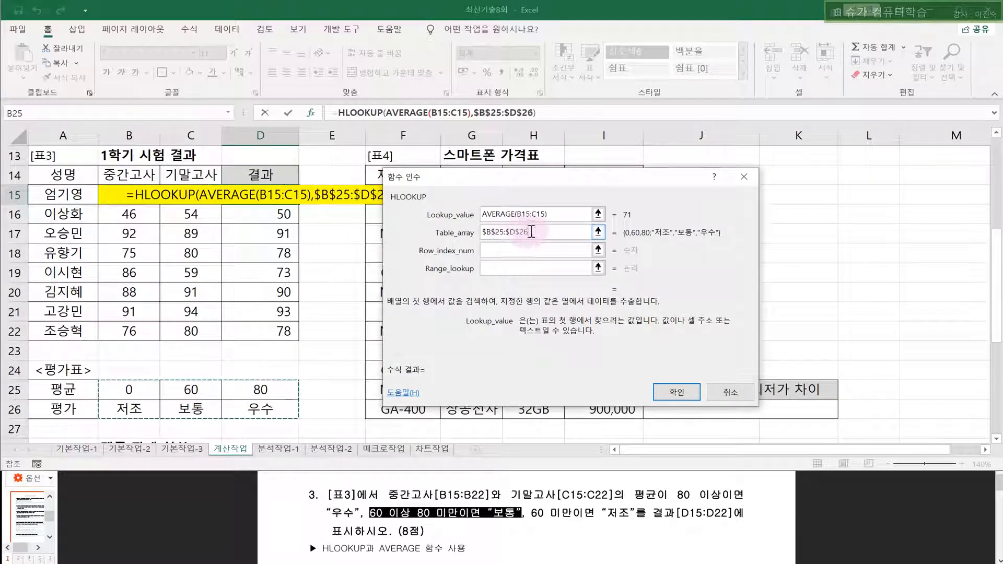
- Set Row_index_num to 2 and Range_lookup to 1, then confirm the HLOOKUP formula
click(503, 251)
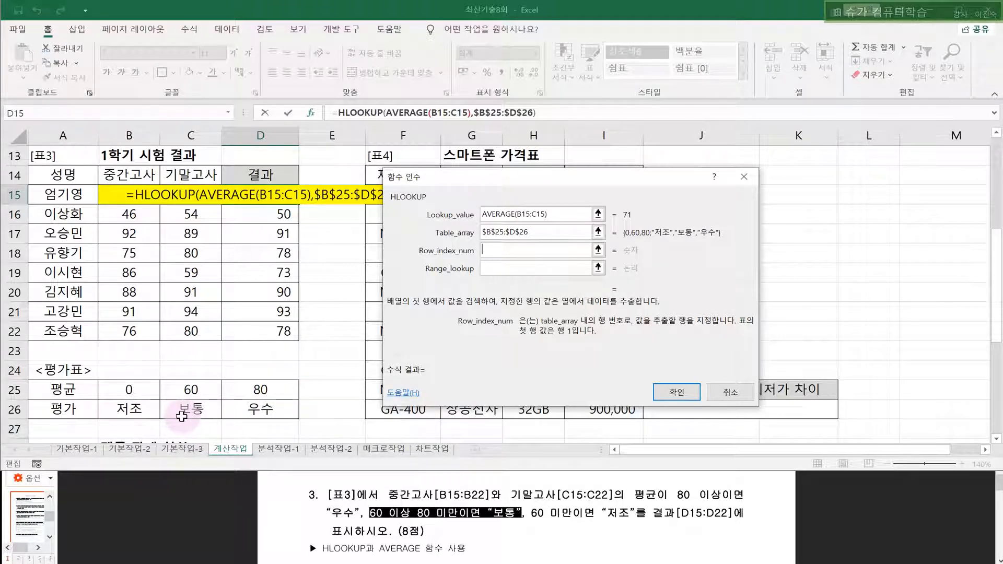
text(2)
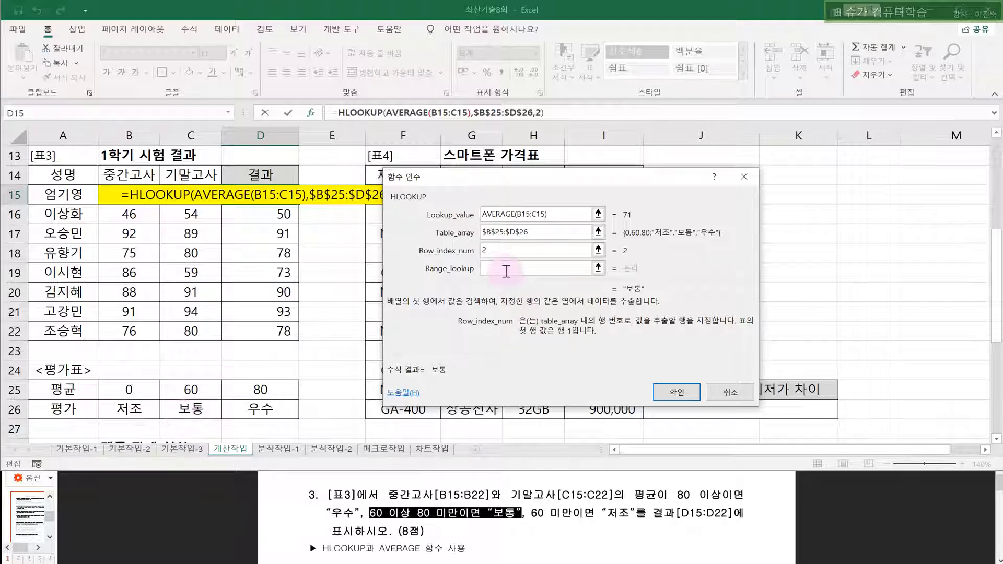
click(506, 271)
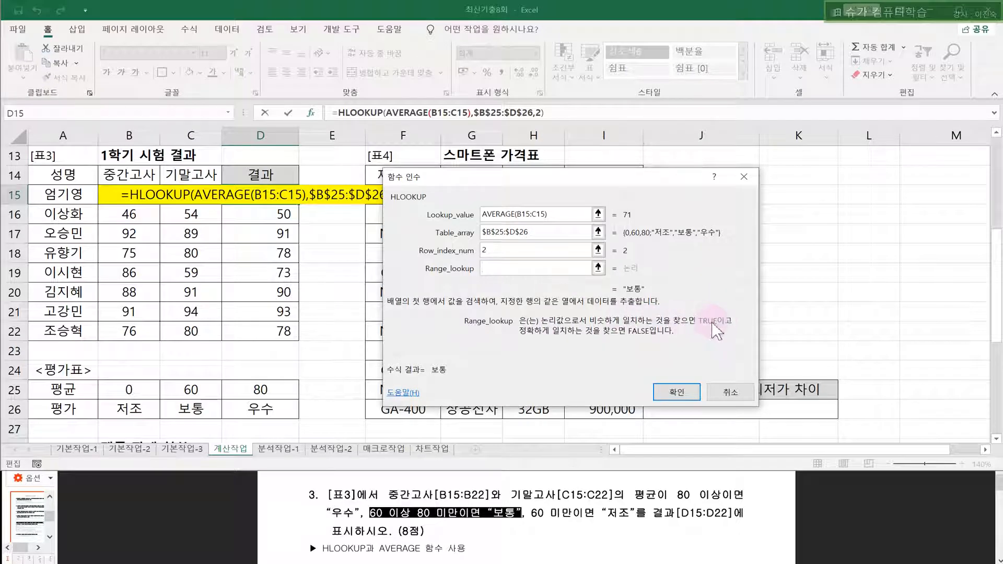
text(1)
key(BackSpace)
text(1)
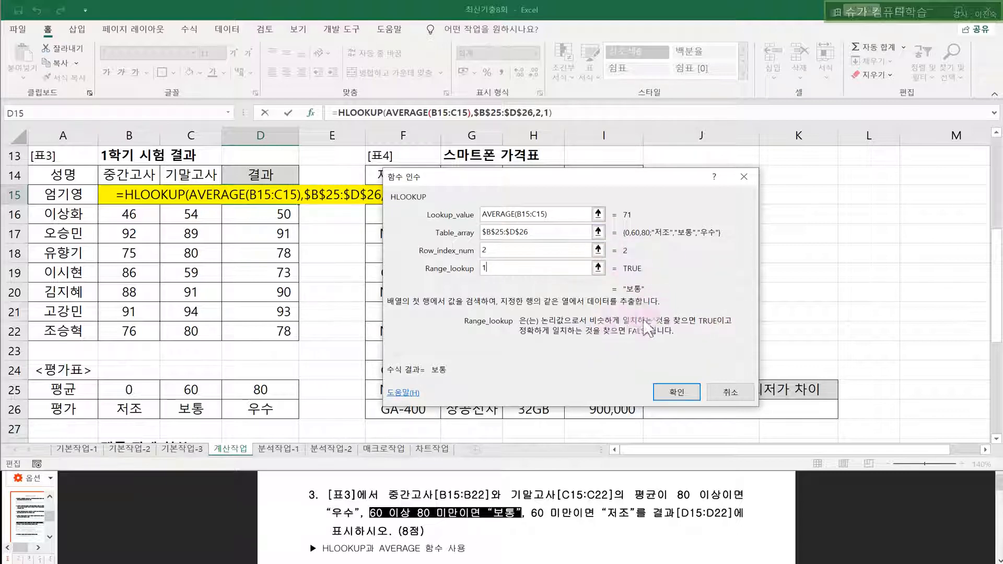
click(670, 384)
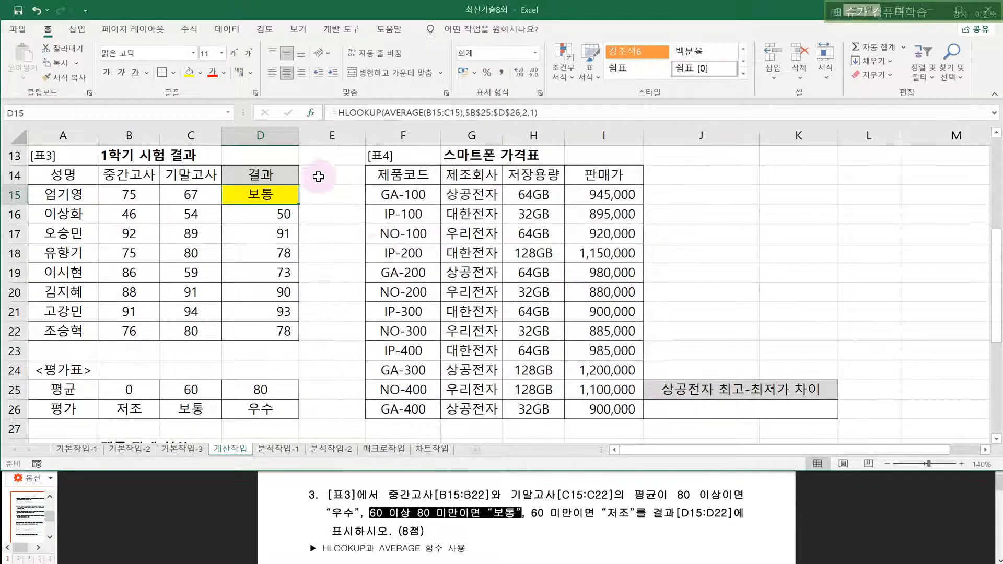
- Copy D15's HLOOKUP formula down to D22 and remove the yellow fill
drag(300, 207, 280, 339)
click(200, 73)
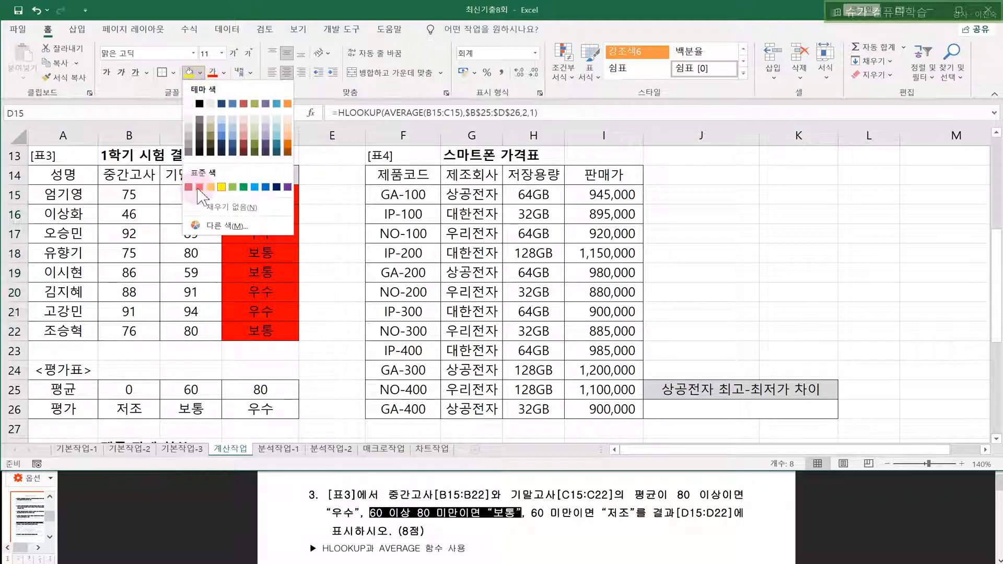
click(209, 207)
- Inspect D16's copied formula and its fixed $B$25:$D$26 reference, then recommit it
click(253, 197)
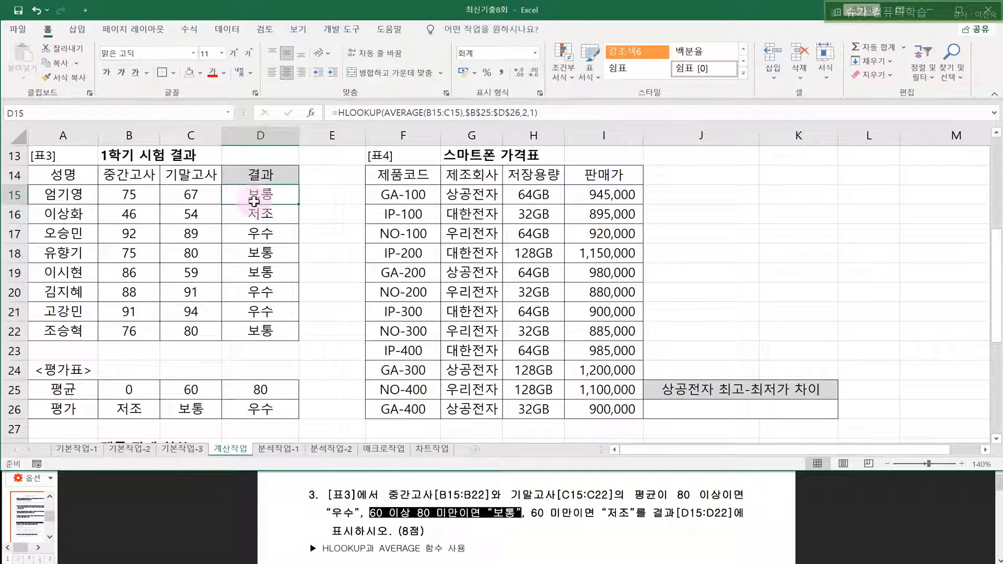
click(257, 215)
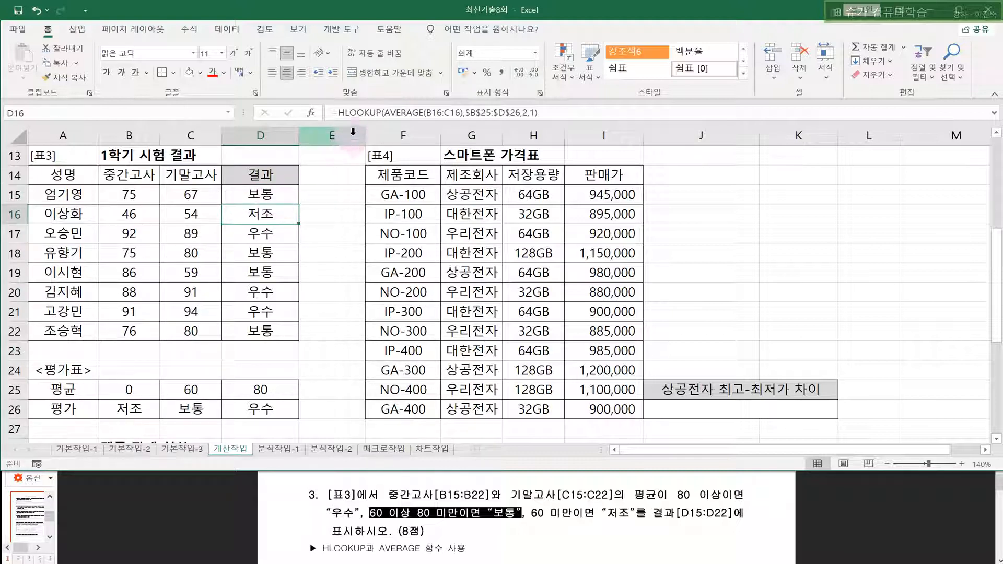
click(363, 116)
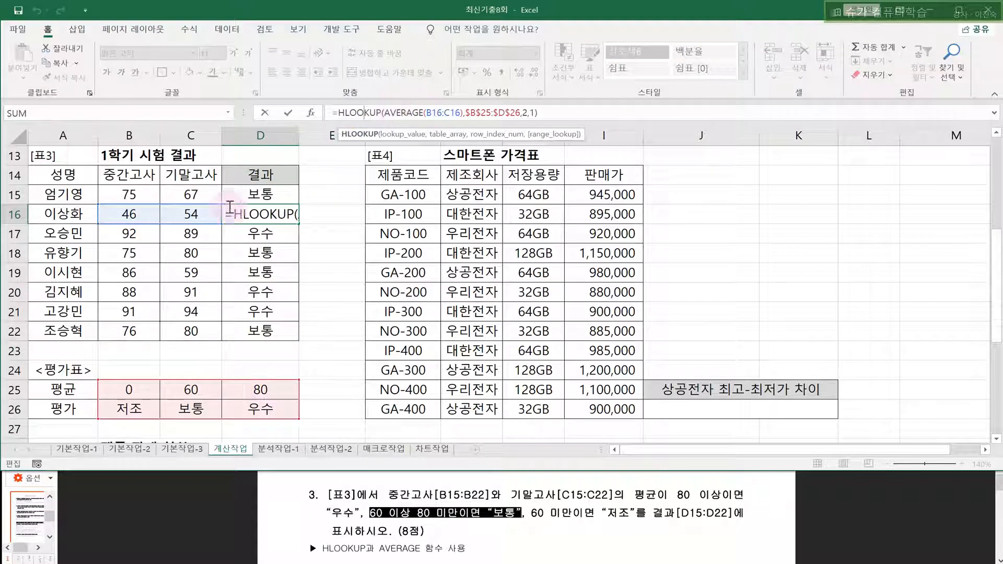
drag(125, 215, 185, 208)
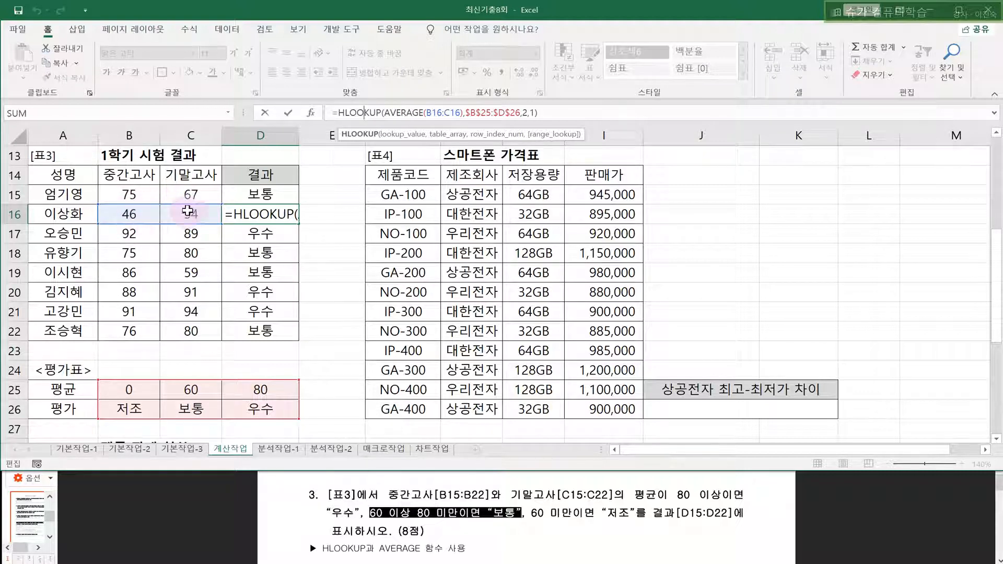
drag(461, 114, 516, 114)
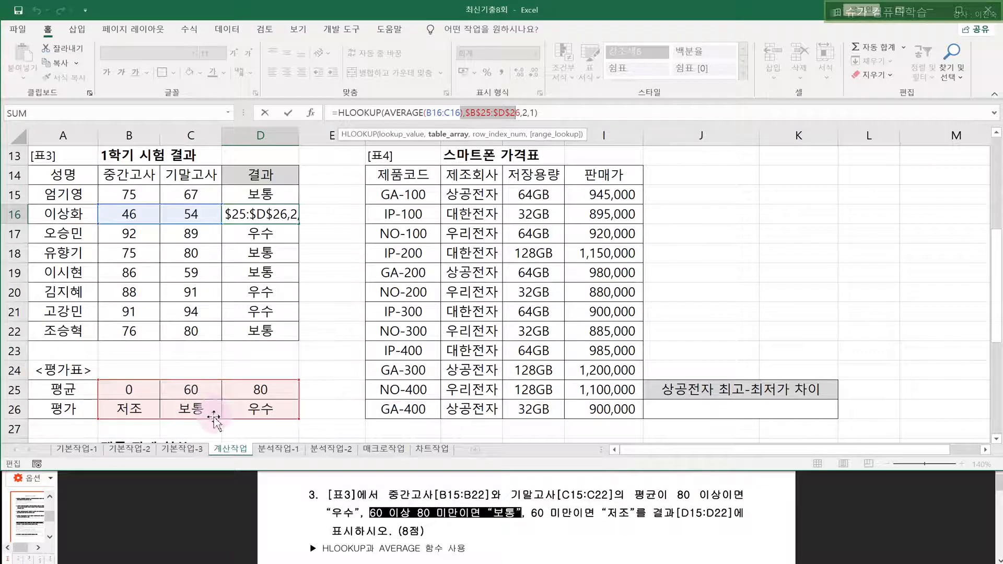
click(532, 112)
text(1)
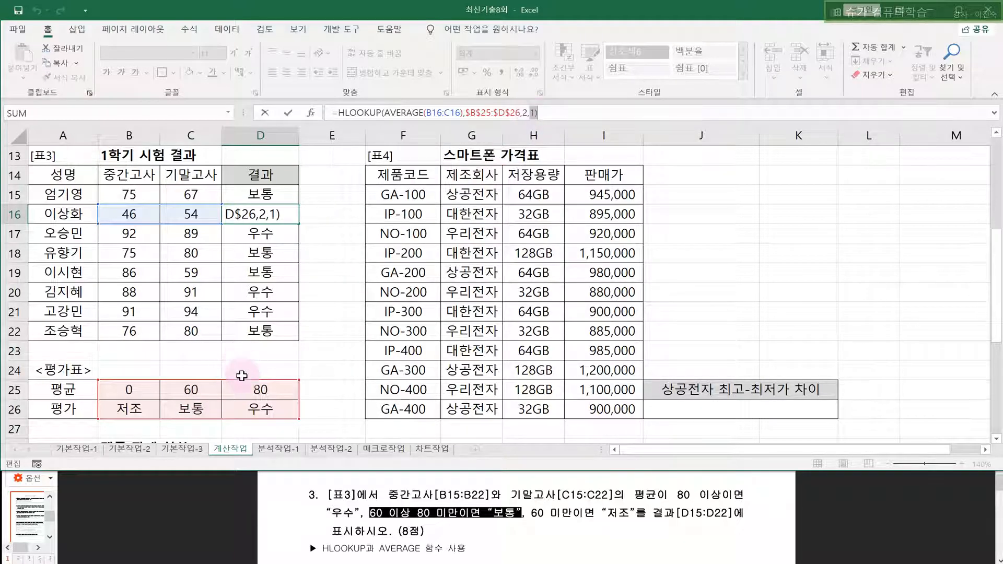
key(Return)
- Check D16's 저조 result against its B16:C16 scores and the 평가표 grade table
click(117, 216)
drag(172, 216, 174, 217)
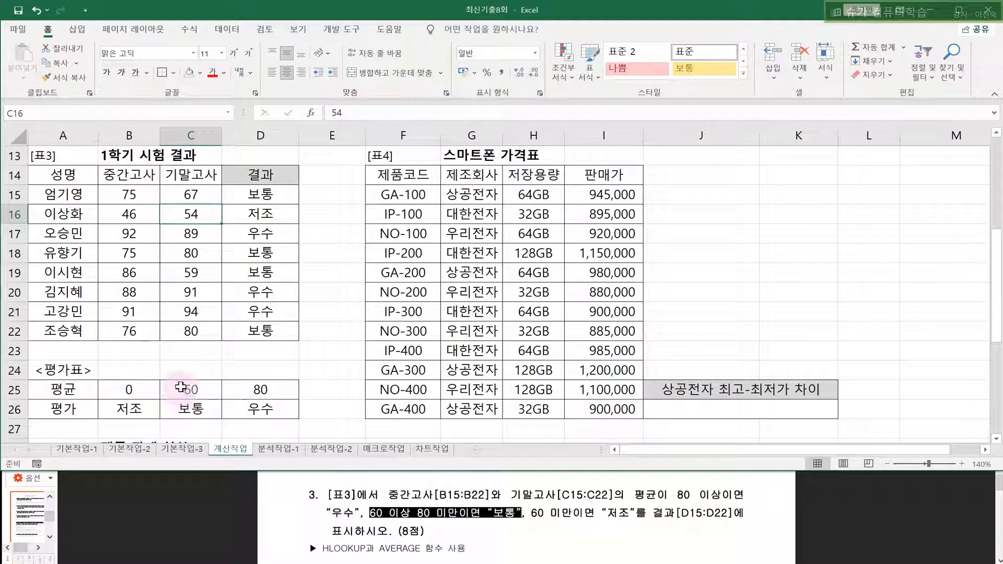
drag(179, 392, 181, 407)
click(109, 389)
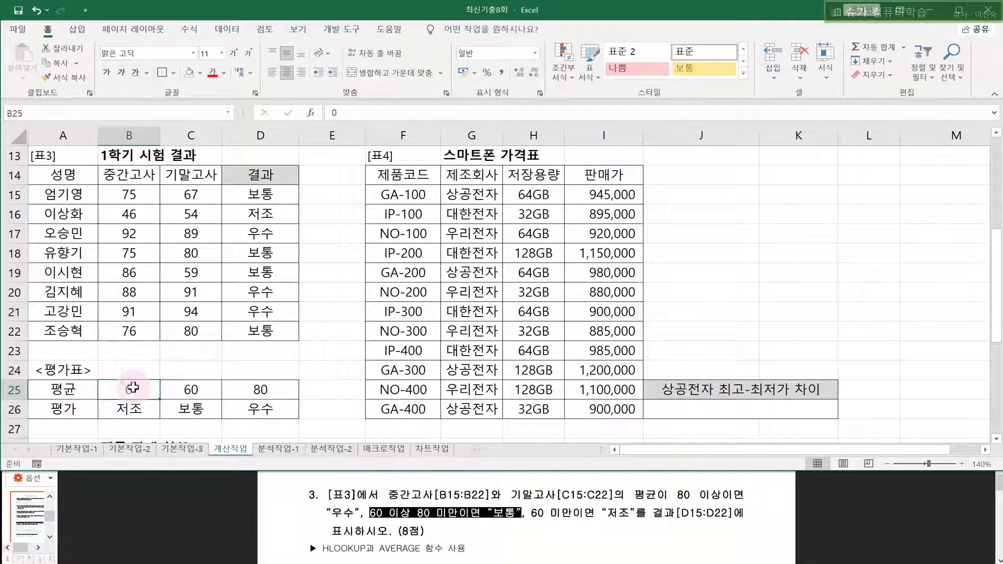
click(119, 413)
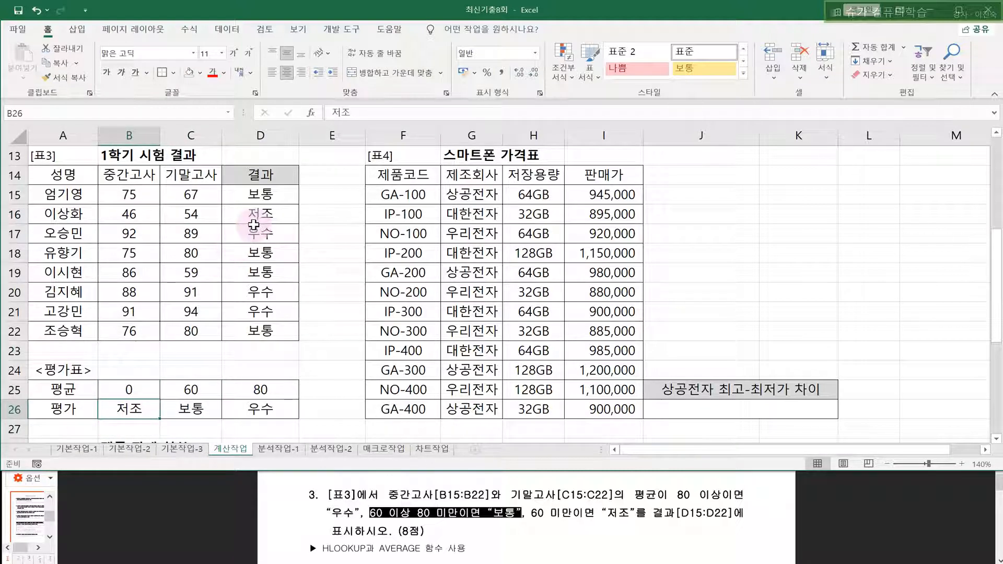
drag(256, 216, 315, 219)
click(318, 228)
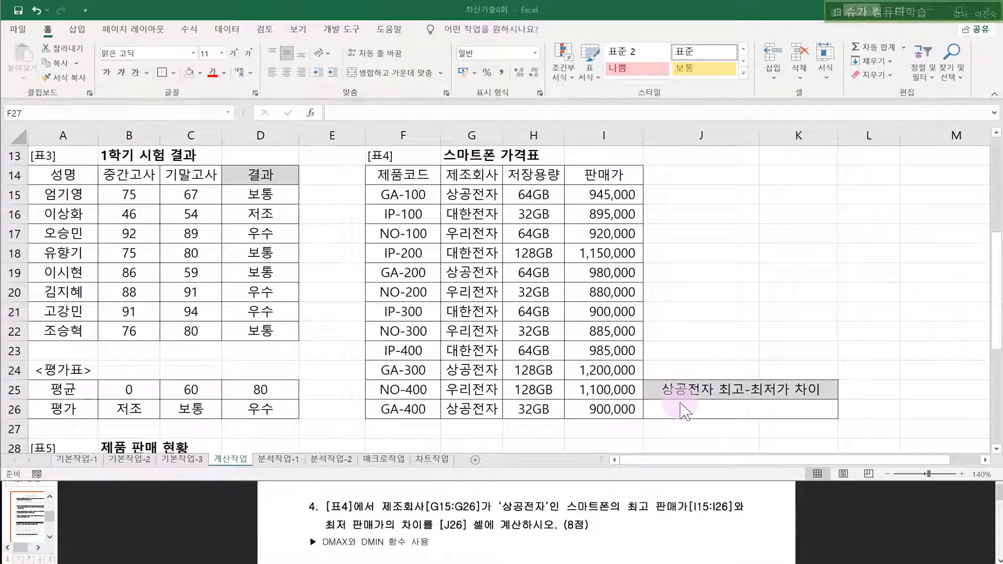
- Start =DMAX( in J26 and set the database to the 스마트폰 가격표 range F14:I26
drag(685, 387, 691, 406)
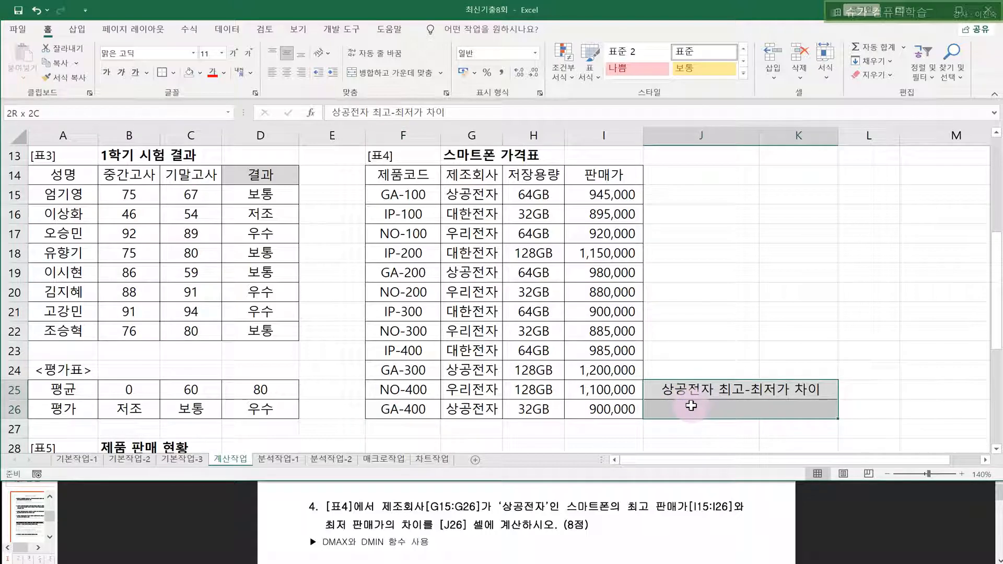
click(693, 408)
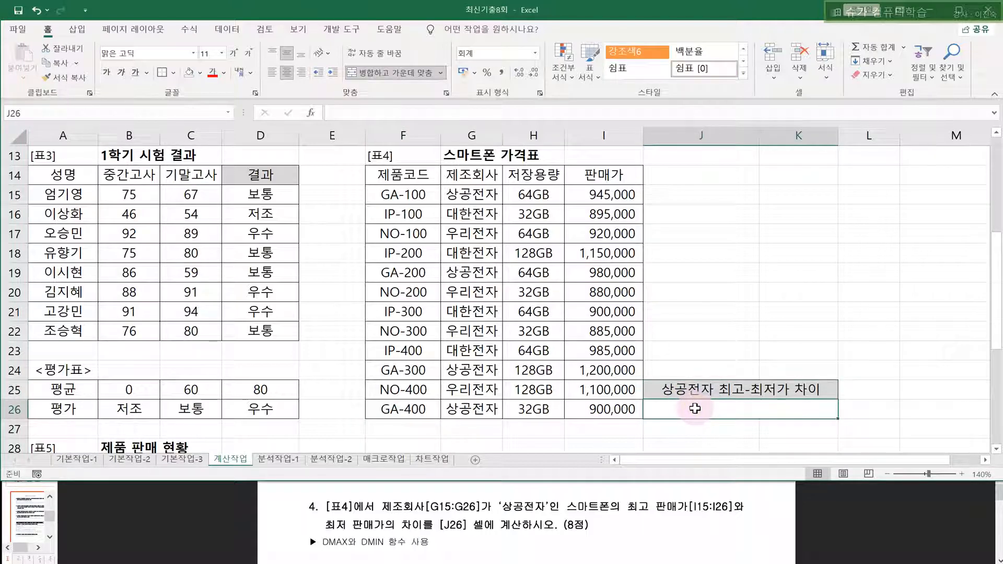
text(=D)
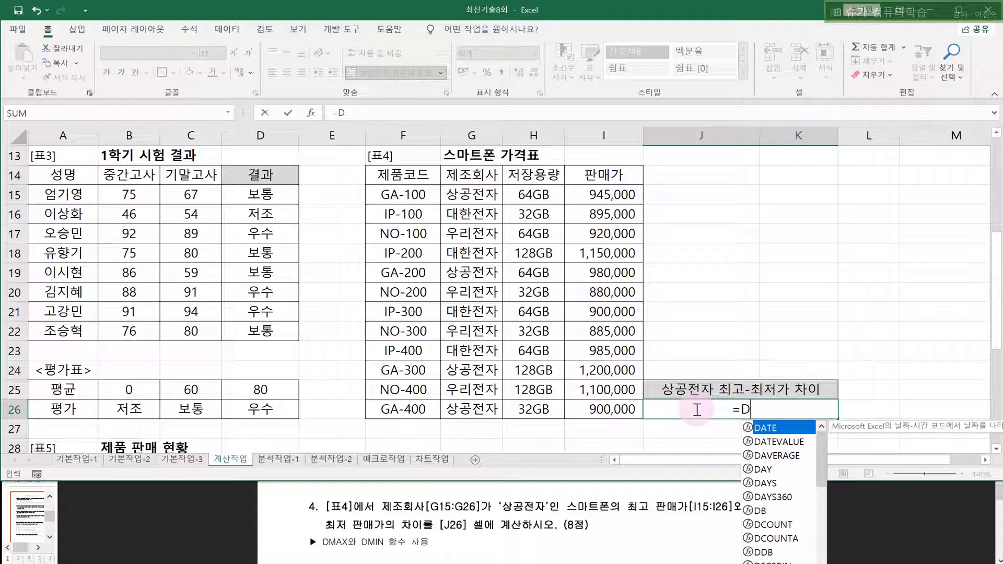
text(MAX()
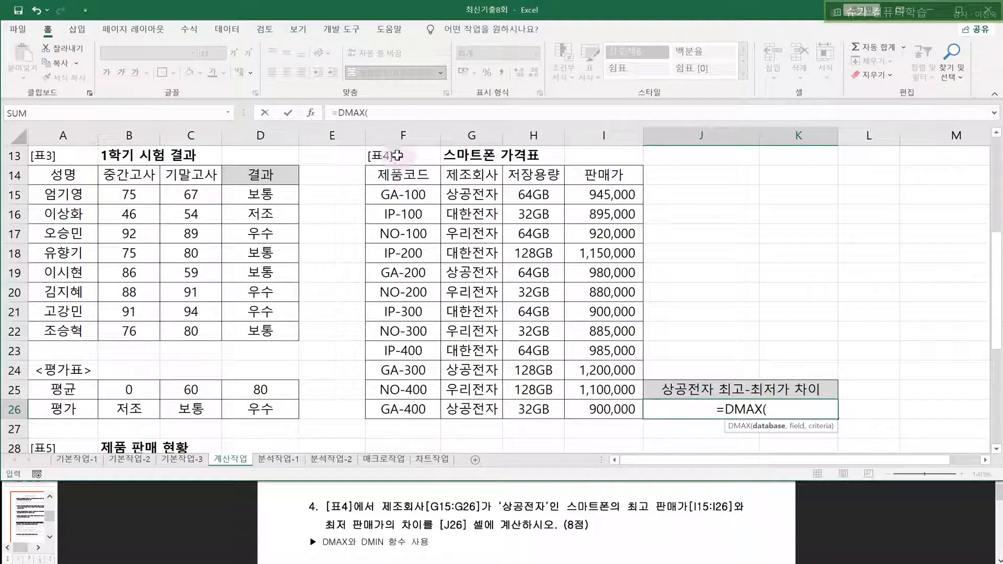
click(310, 112)
drag(418, 183, 682, 156)
drag(407, 176, 577, 410)
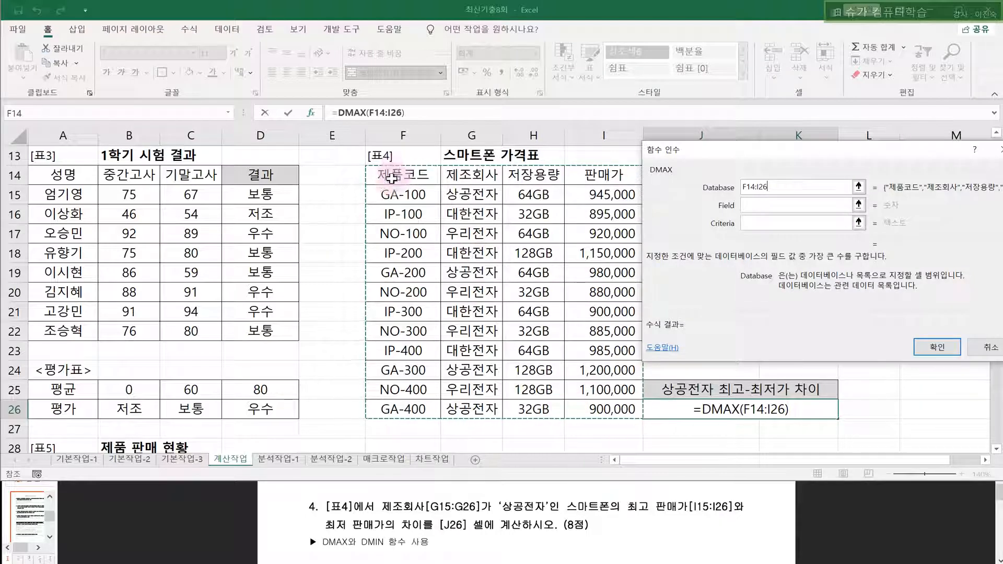
- Set DMAX's field to I14 and criteria to G14:G15, then confirm
click(767, 203)
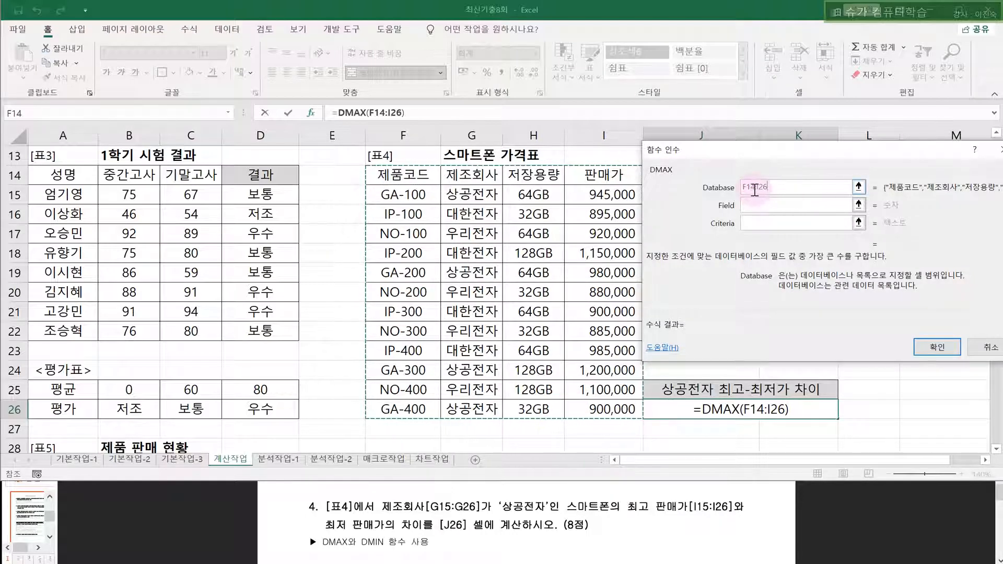
click(754, 206)
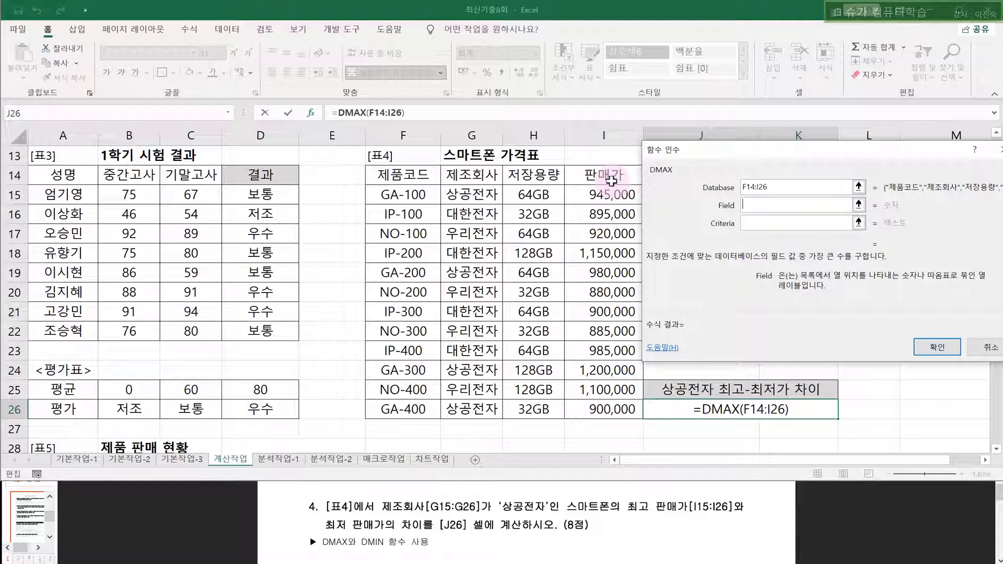
click(608, 175)
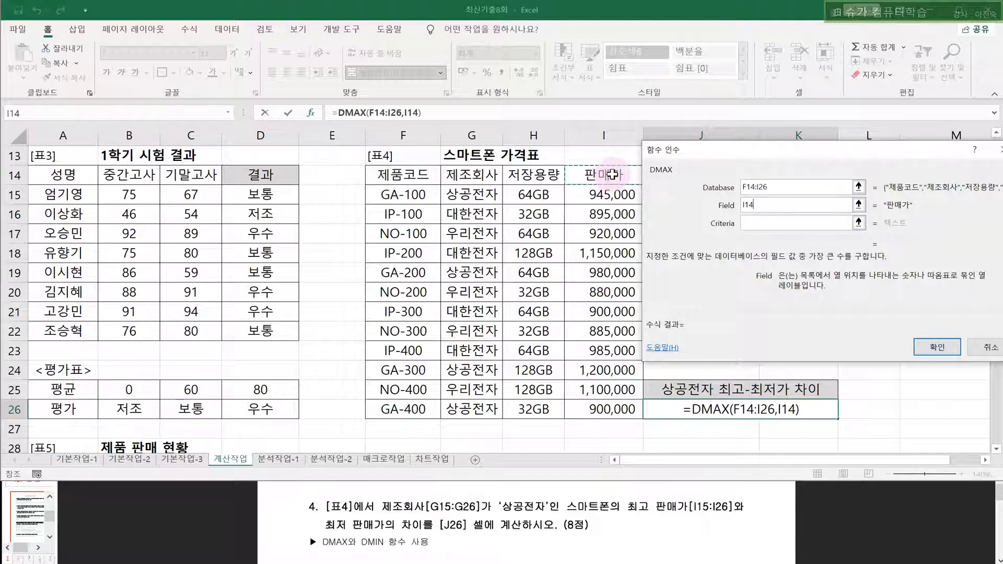
click(753, 227)
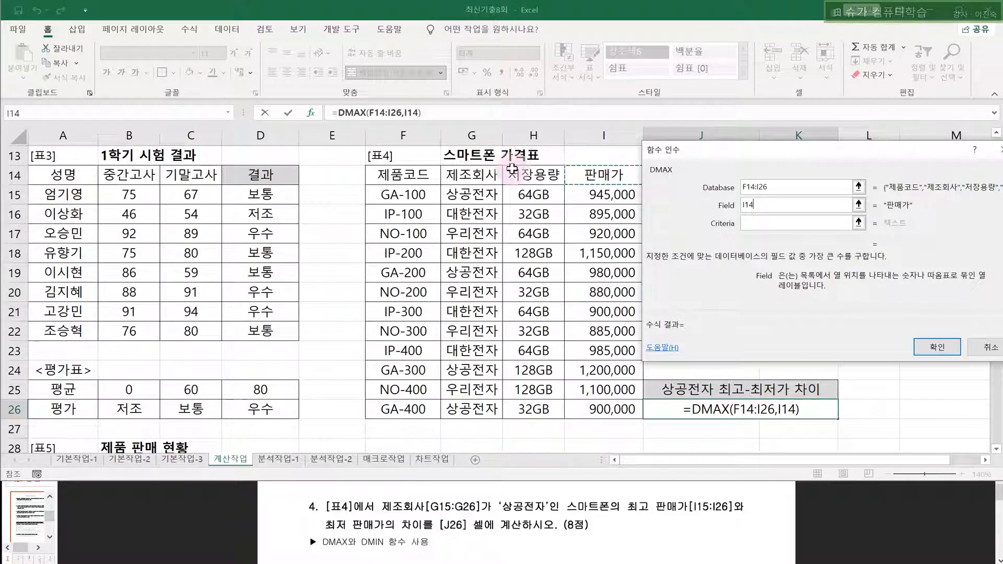
click(773, 209)
click(757, 225)
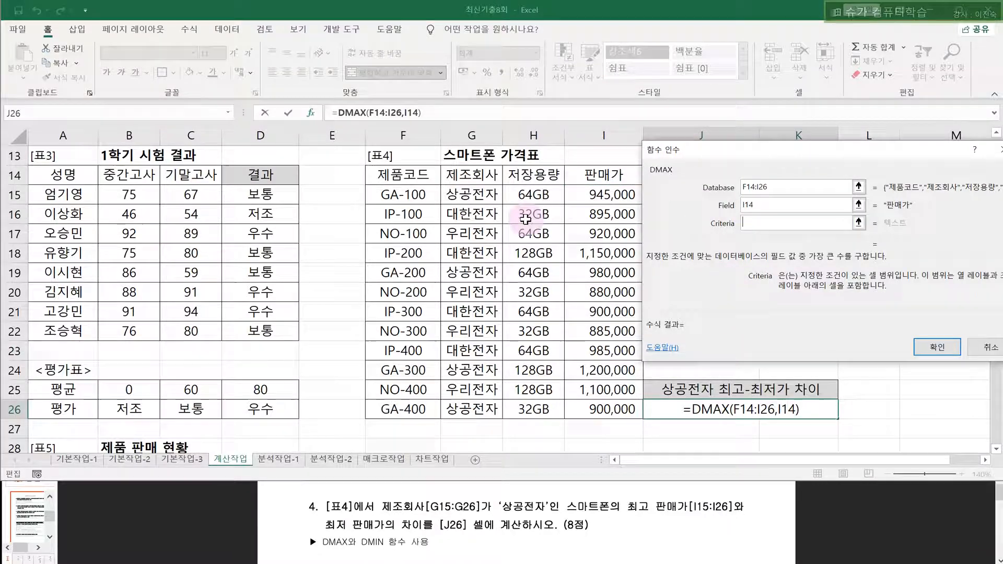
drag(469, 175, 469, 195)
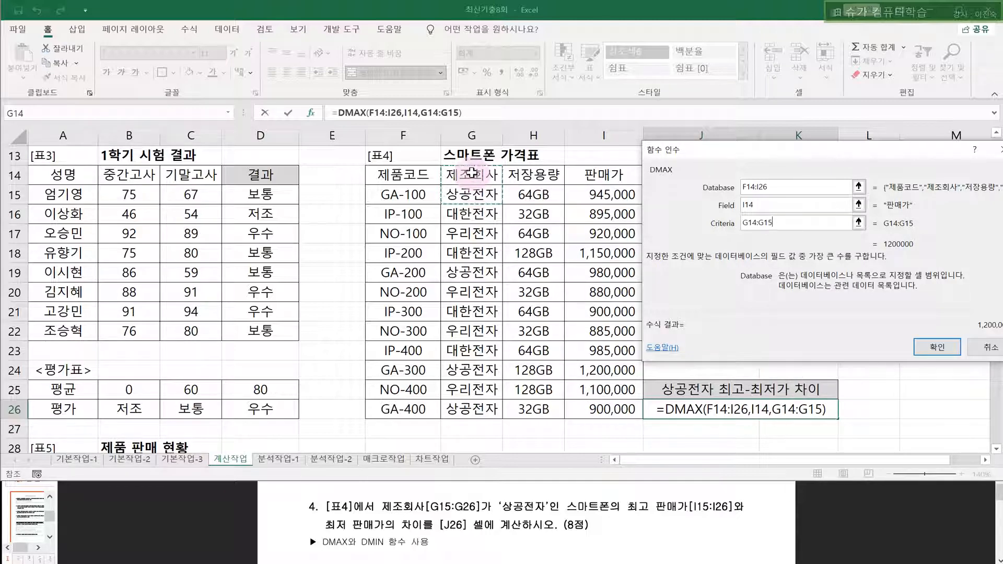
click(935, 345)
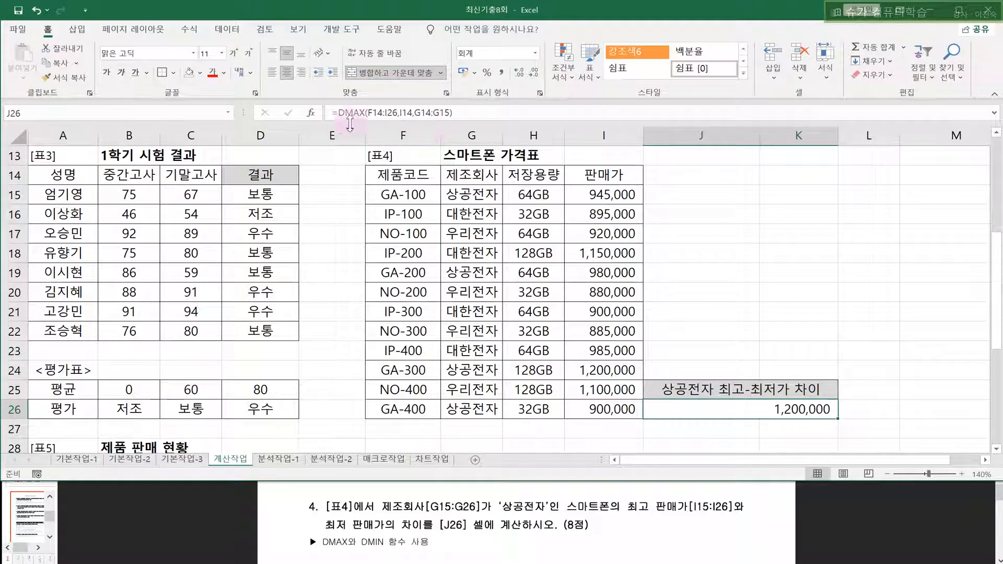
- Append -DMIN(F14:I26,I14,G14:G15) to J26's DMAX formula, giving 300,000
click(477, 114)
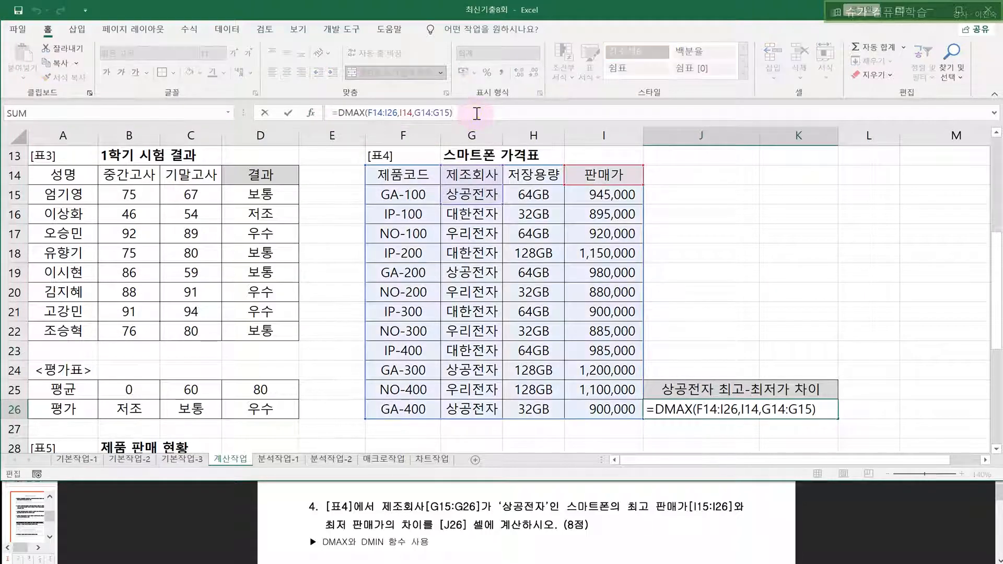
text(-DMIN()
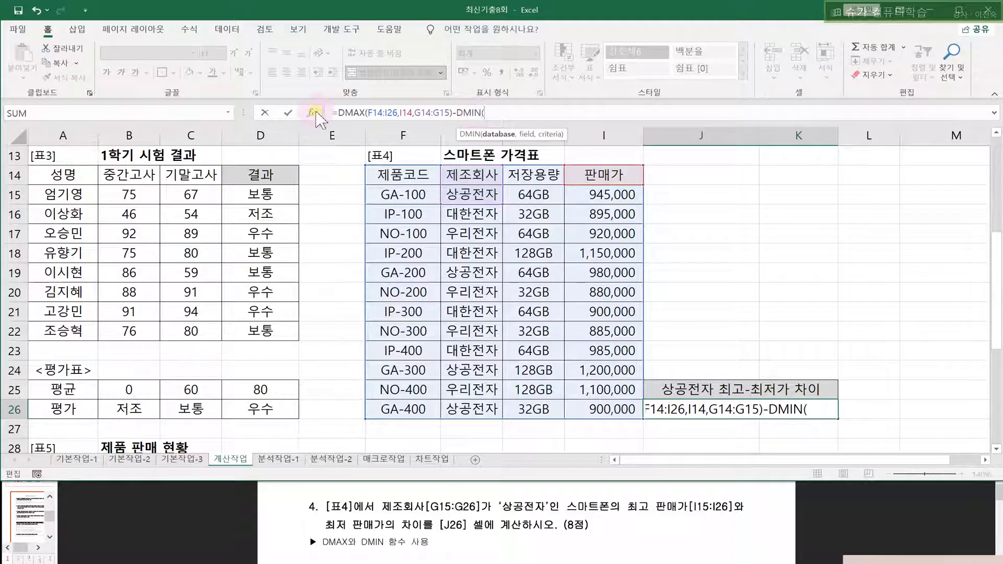
click(311, 112)
drag(394, 186, 606, 409)
click(768, 204)
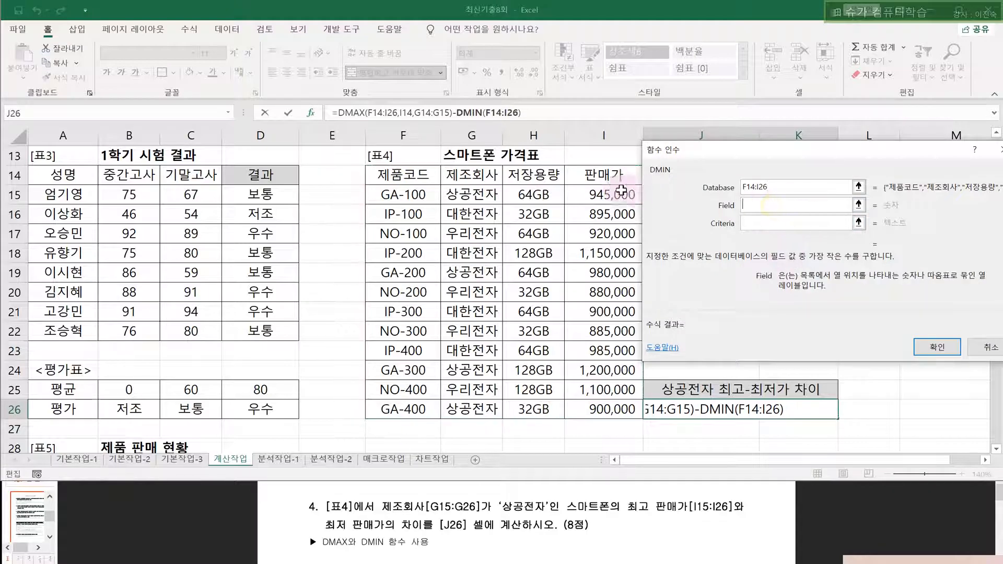
click(594, 167)
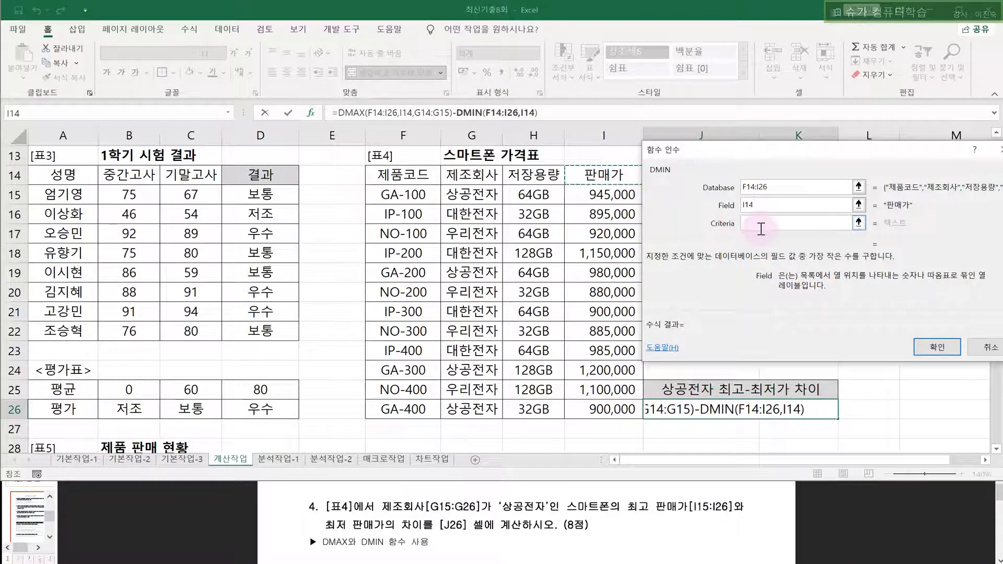
click(762, 224)
drag(472, 175, 473, 195)
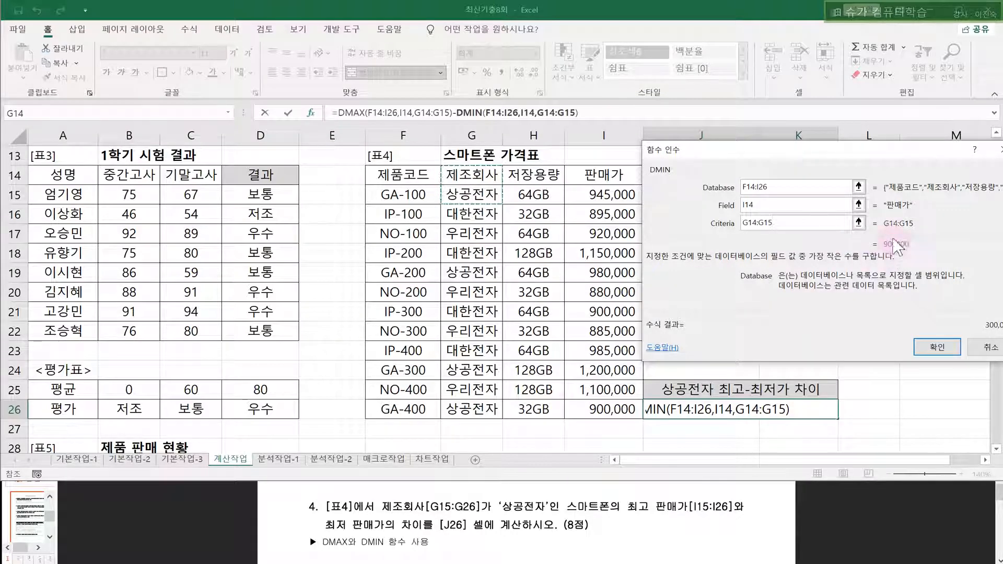
drag(885, 150, 825, 158)
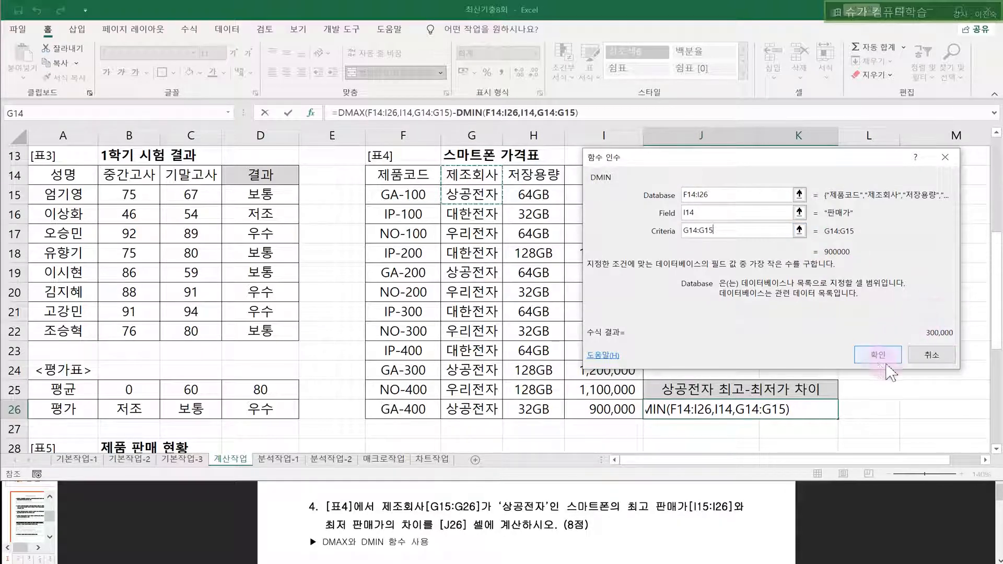
click(878, 355)
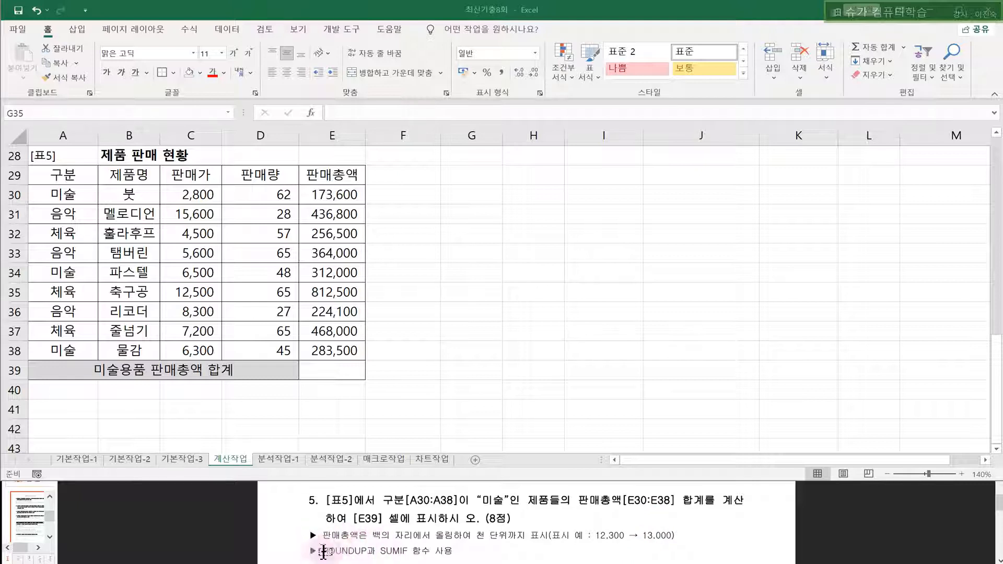
- Select cell E39 for the 미술 sales total
click(327, 368)
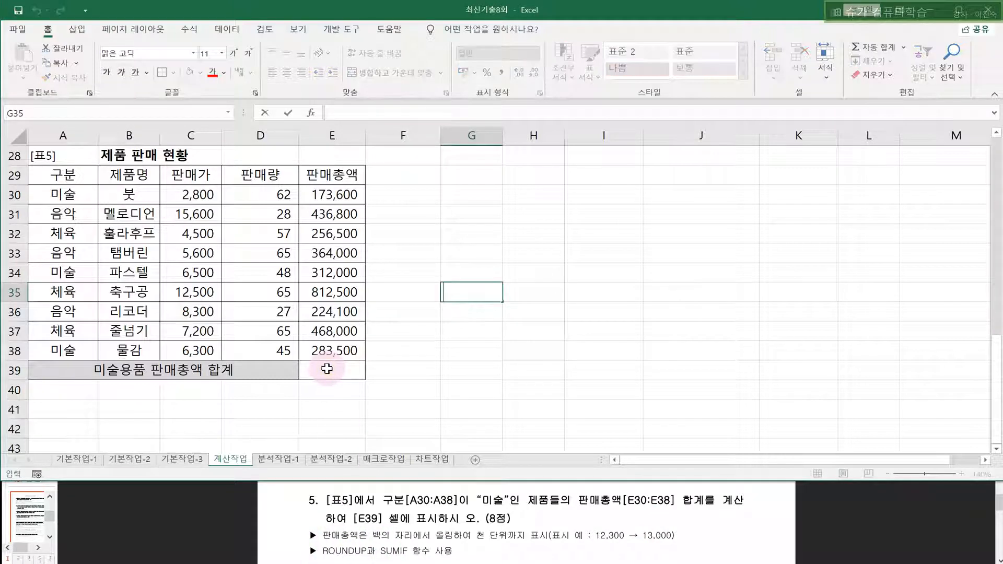
click(327, 373)
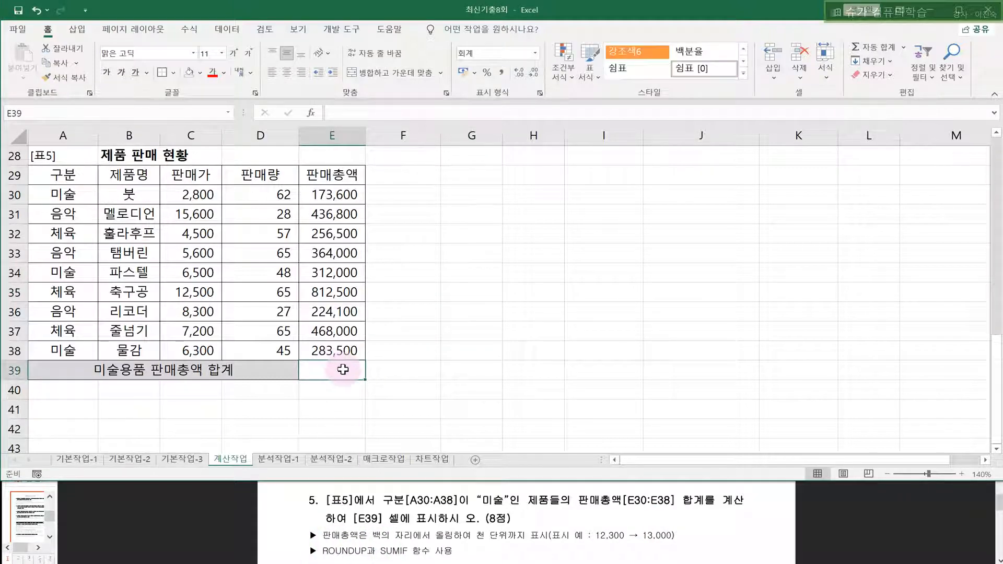
- Enter =SUMIF(A30:A38,"미술",E30:E38) in E39, returning 769,100
text(=SUM)
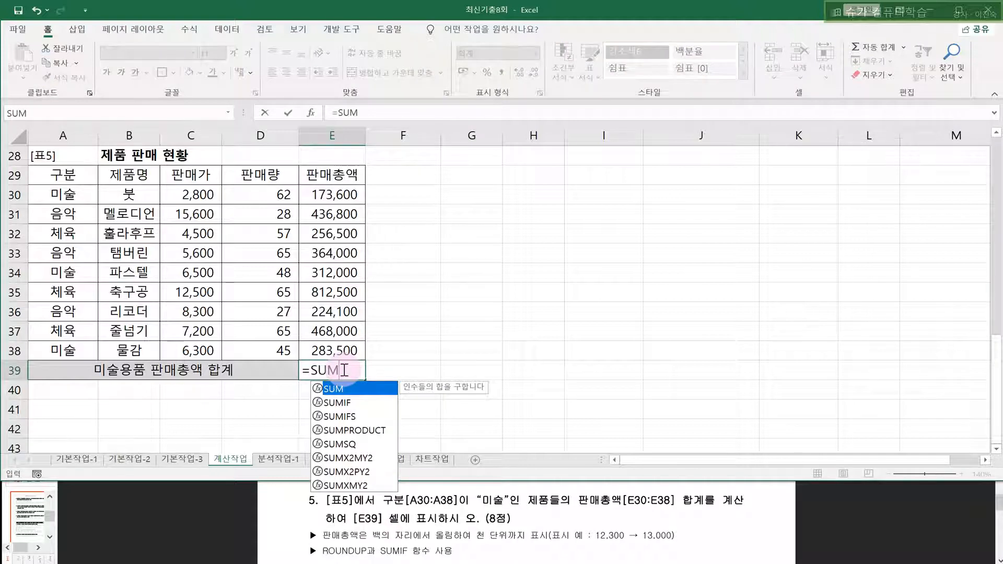
key(Down)
key(Tab)
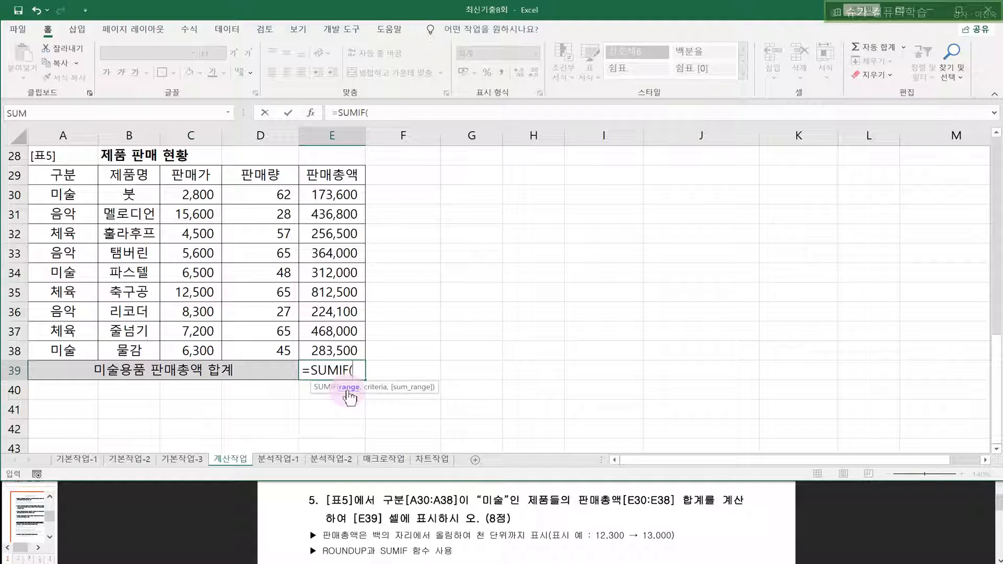
click(44, 198)
click(46, 173)
click(49, 197)
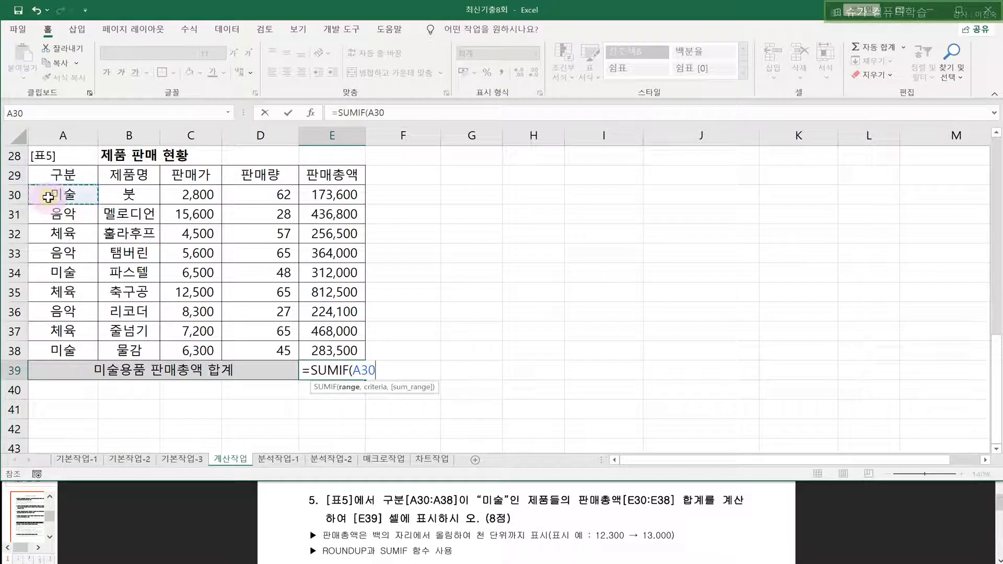
drag(47, 199, 49, 349)
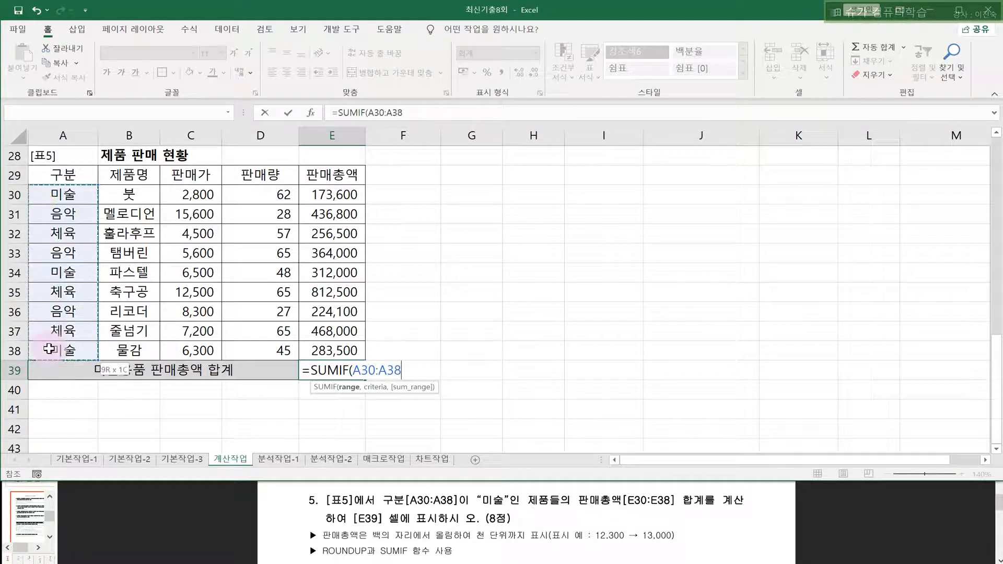
text(,)
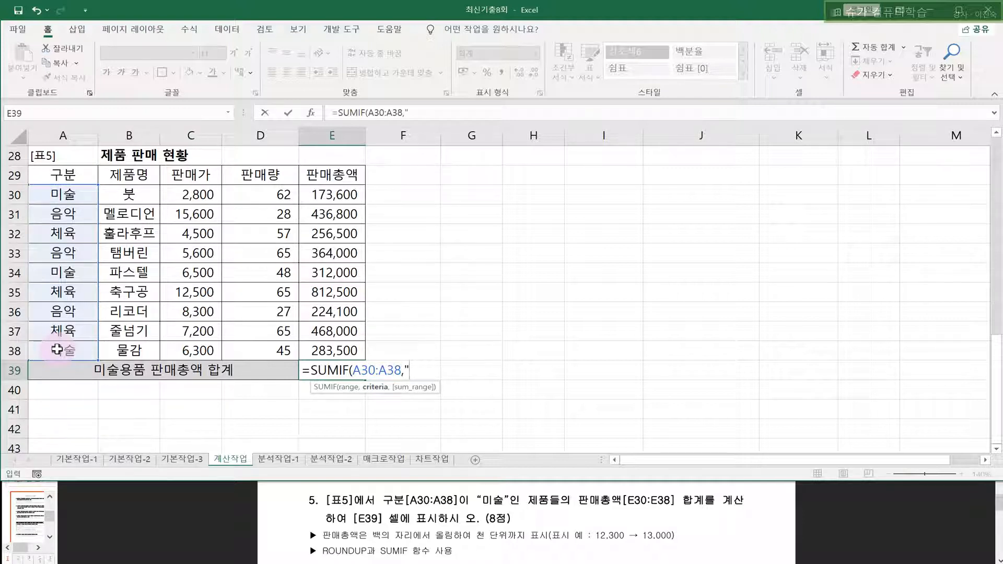
text(",)
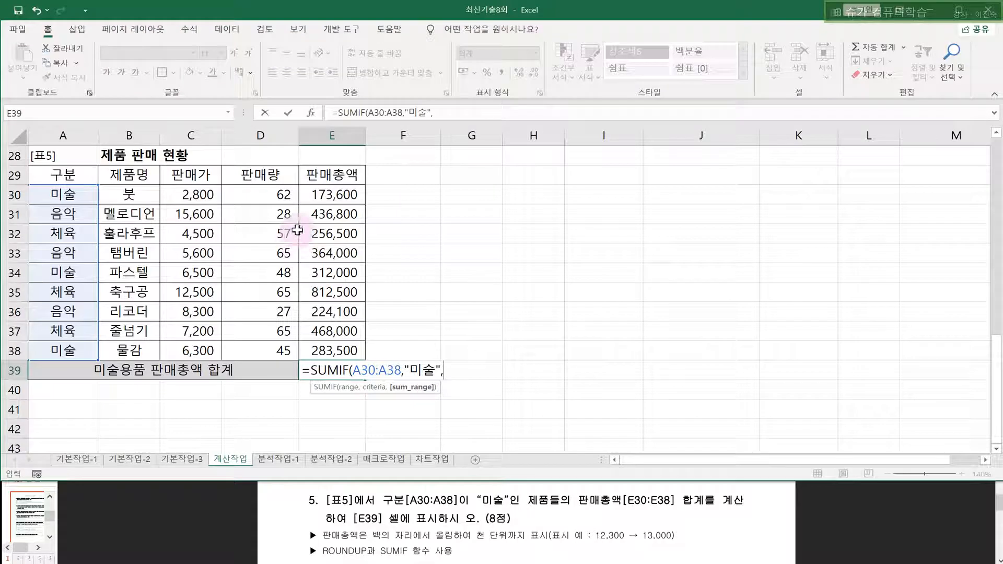
drag(332, 194, 324, 347)
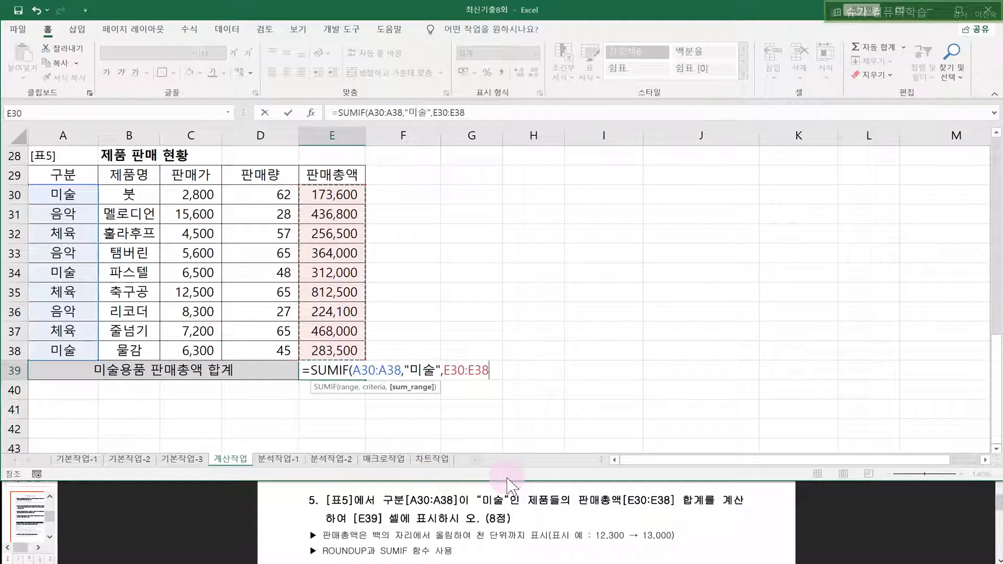
text())
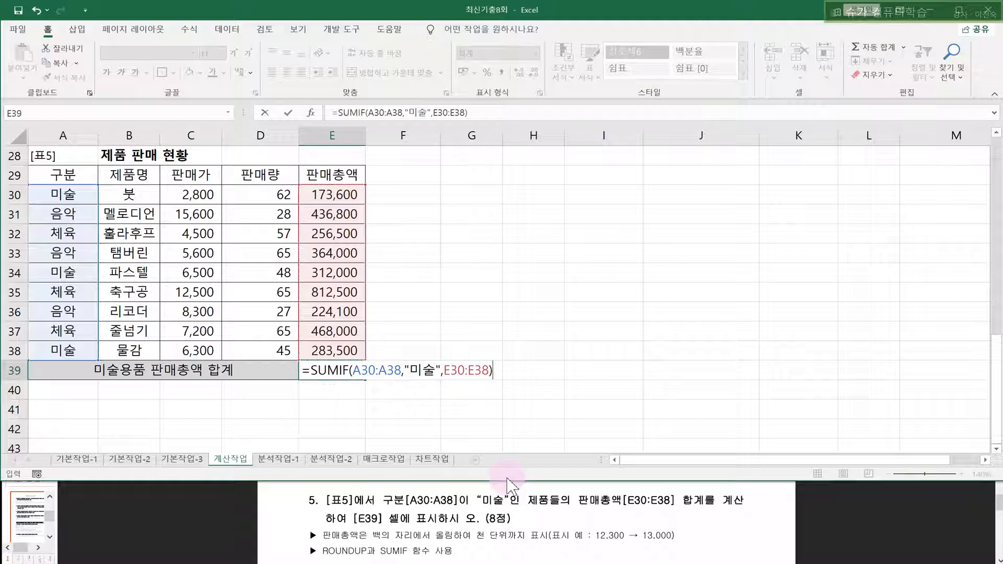
key(Return)
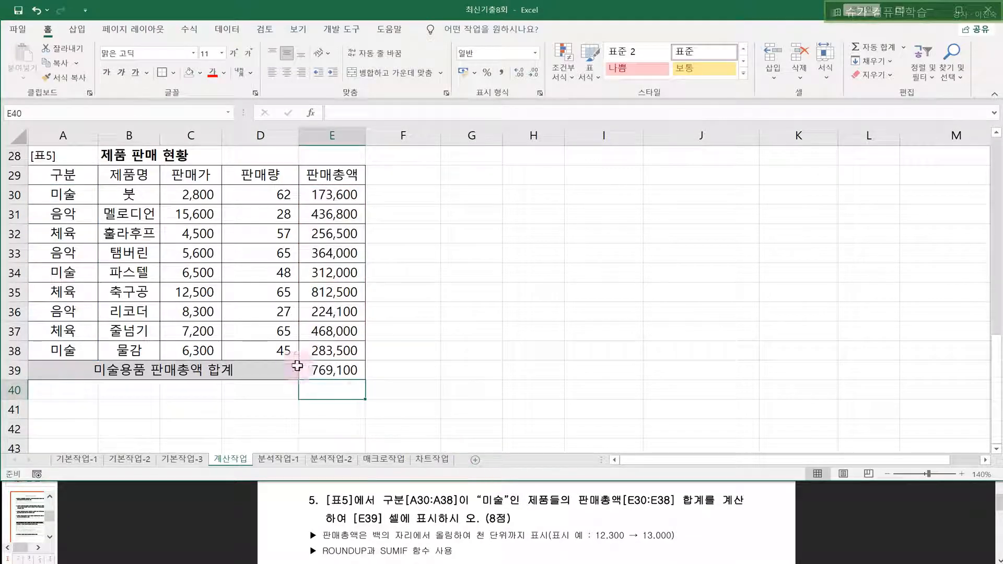
click(320, 374)
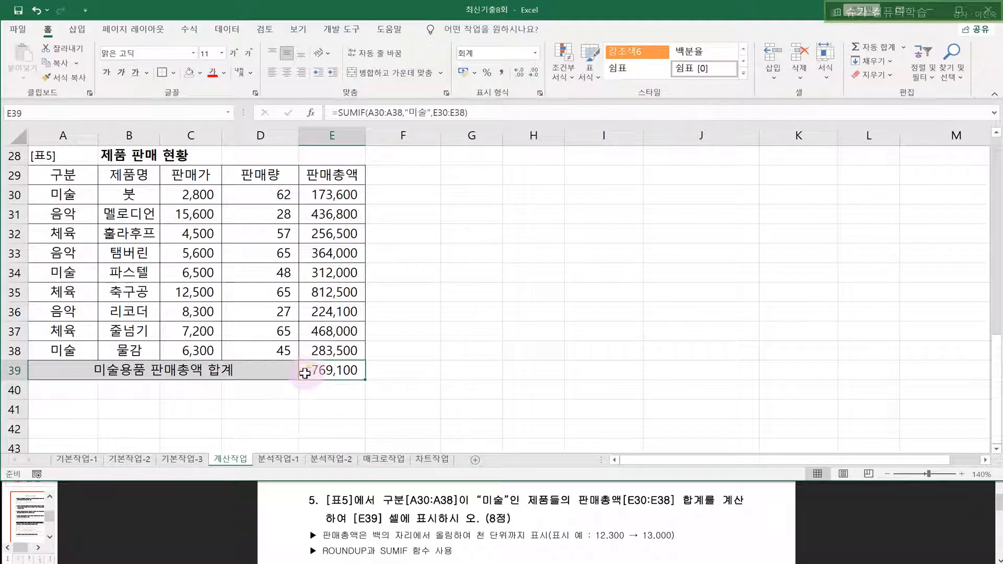
- Wrap E39's SUMIF formula in ROUNDUP
double_click(301, 374)
text(ㄱㅐ)
key(BackSpace)
key(BackSpace)
text(RO)
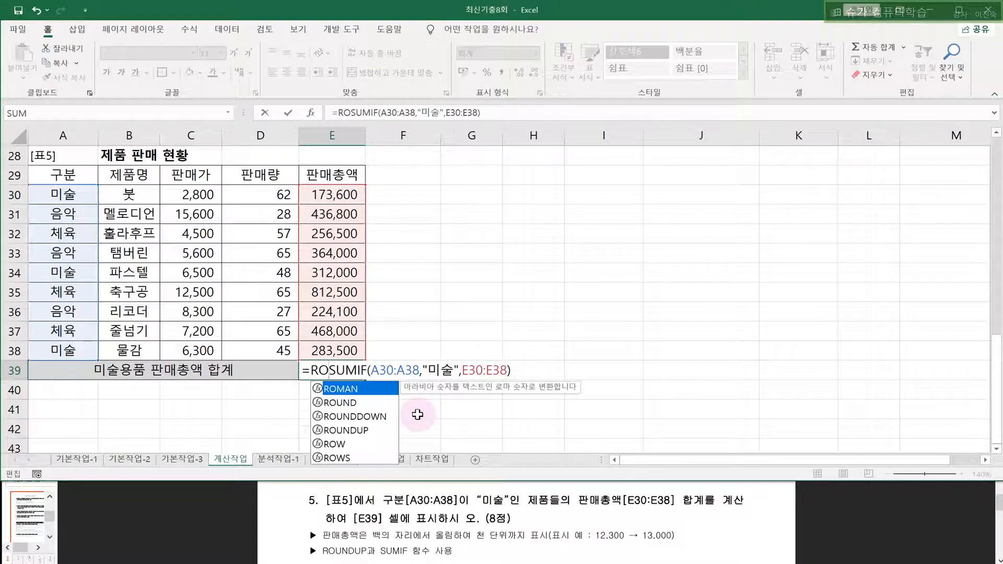
key(Down)
key(Down)
key(Down)
key(Tab)
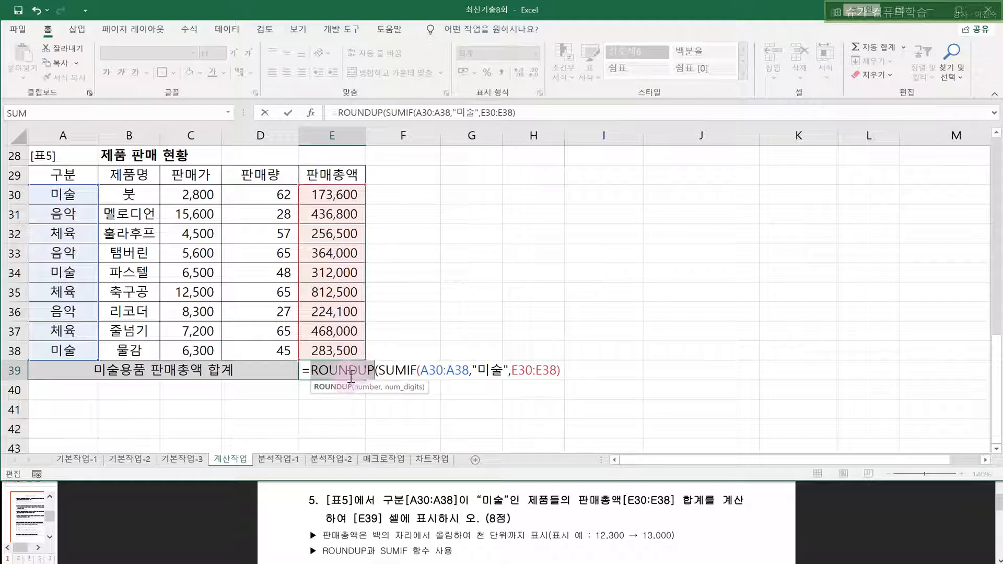
- Set ROUNDUP's Num_digits to -3 and confirm, showing 770,000
click(312, 113)
drag(637, 167, 453, 167)
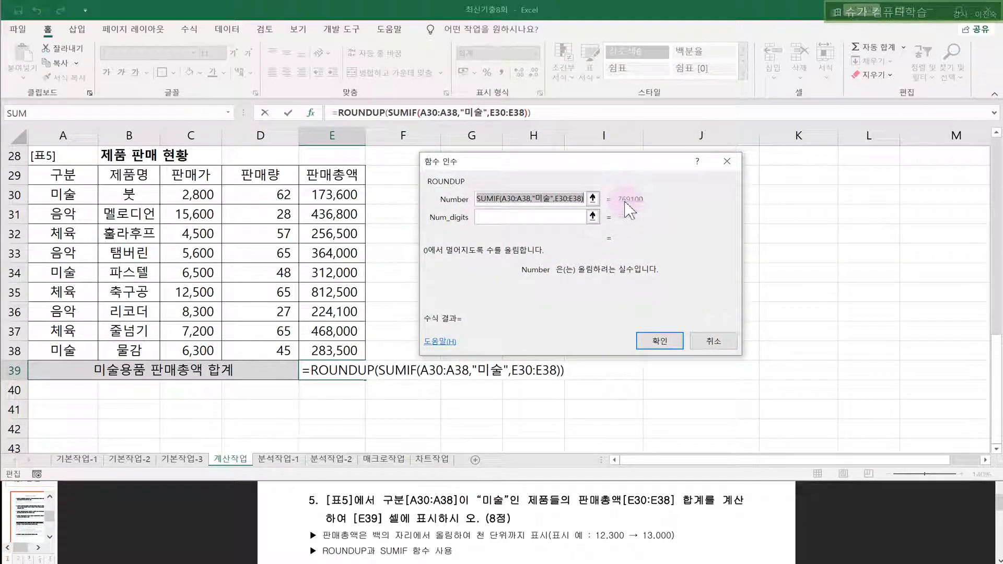
click(575, 217)
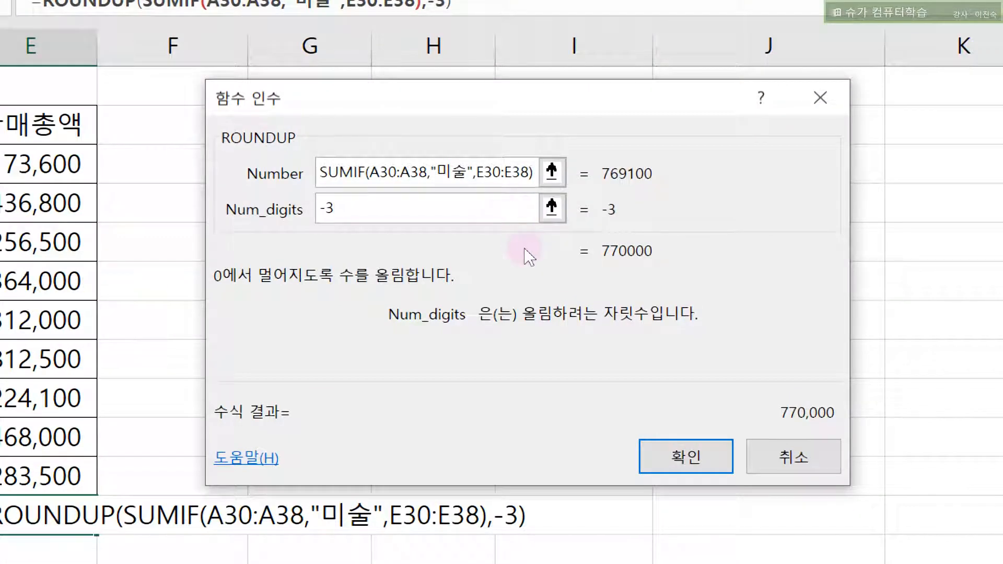
key(BackSpace)
text(2)
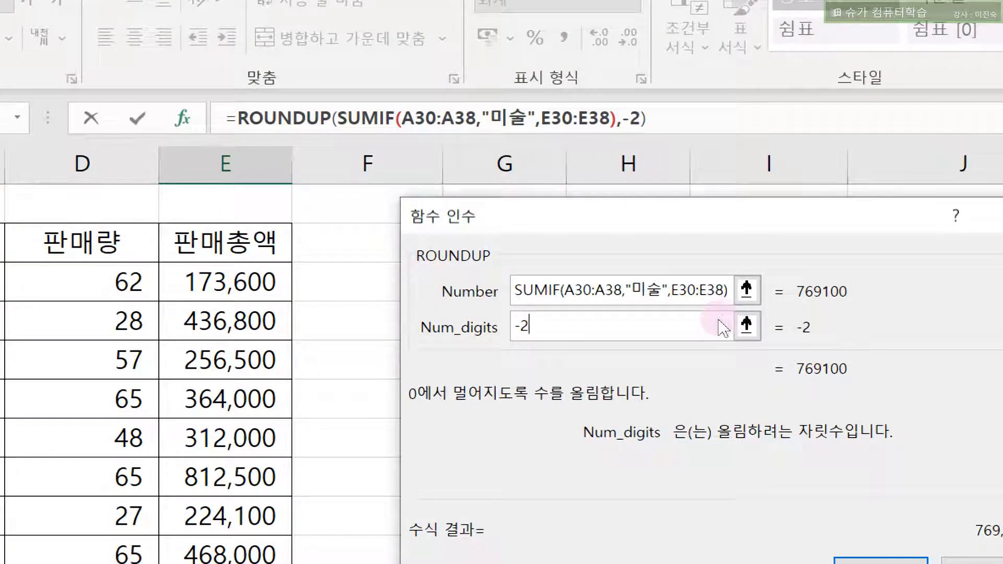
text(3)
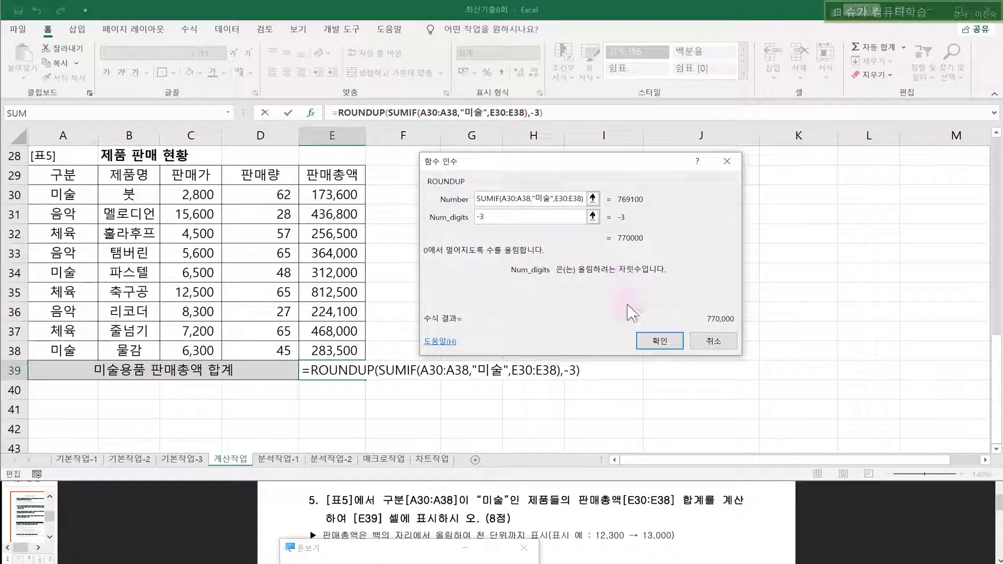
click(660, 341)
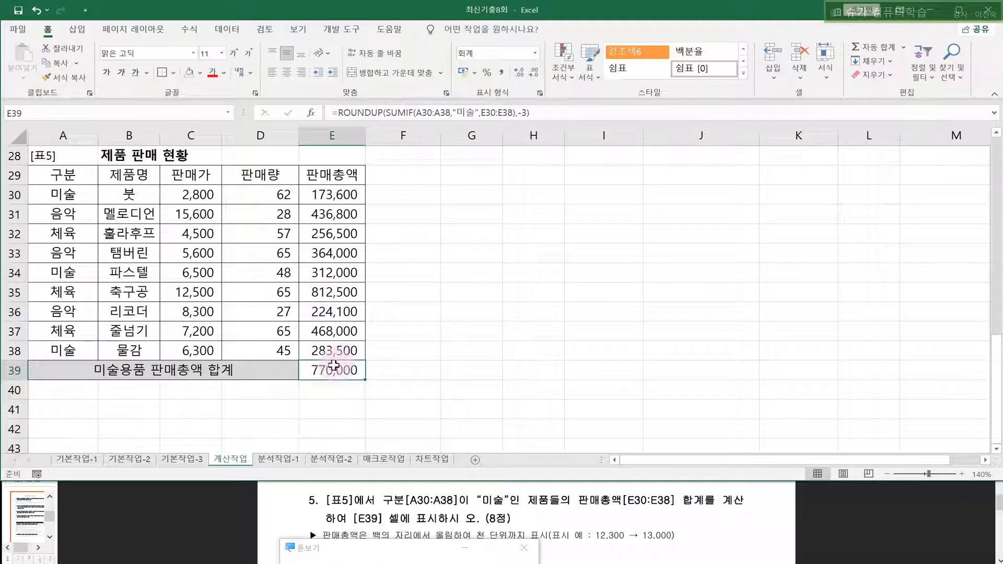
- Change E39's ROUNDUP digits to -3 so the 미술 total rounds to 770,000
drag(518, 114, 533, 113)
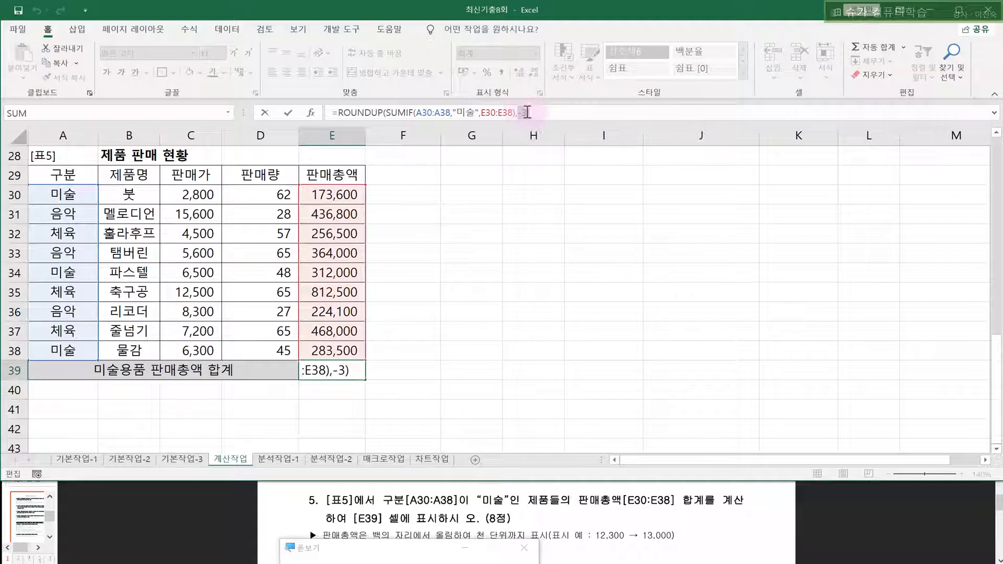
click(528, 112)
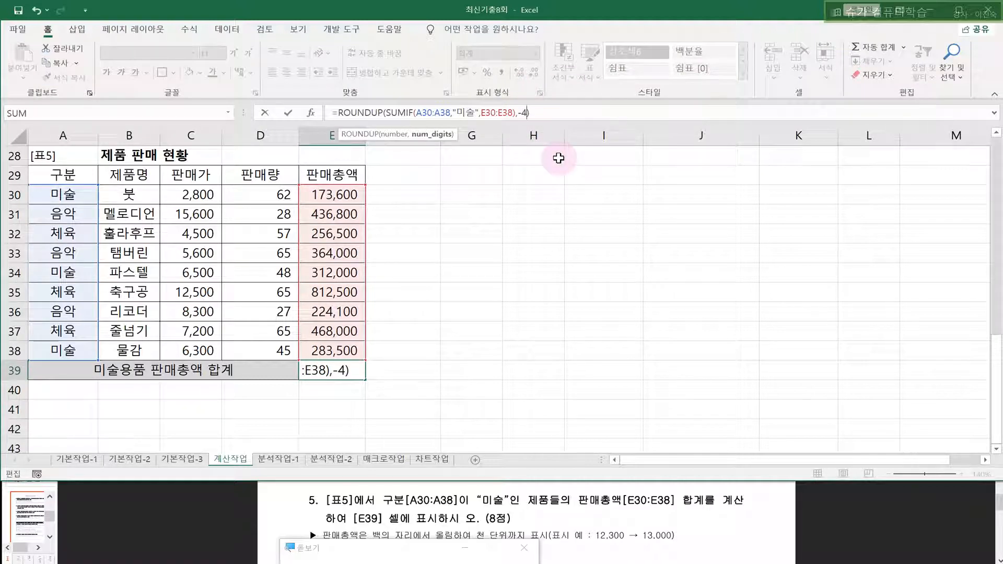
key(Return)
click(338, 372)
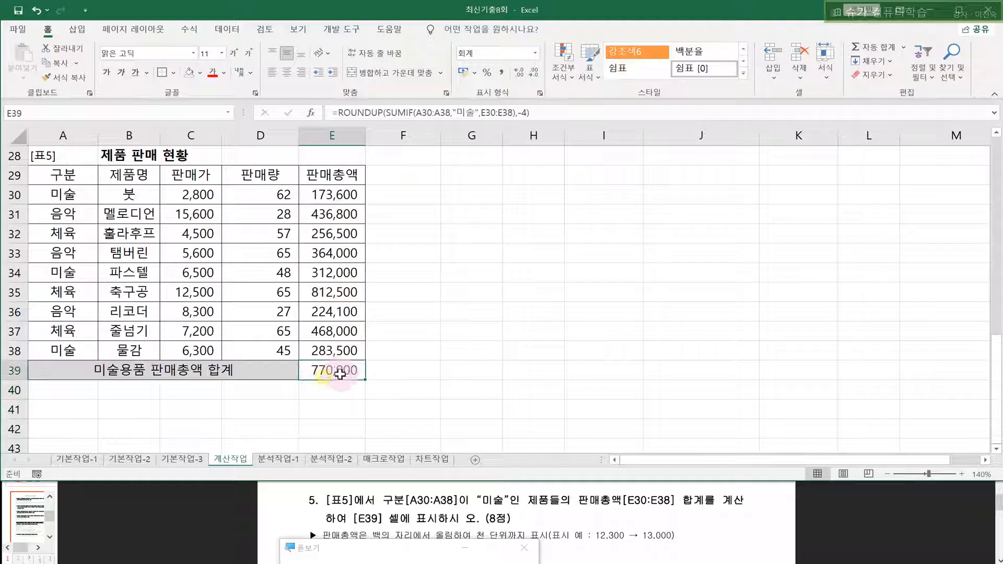
click(518, 113)
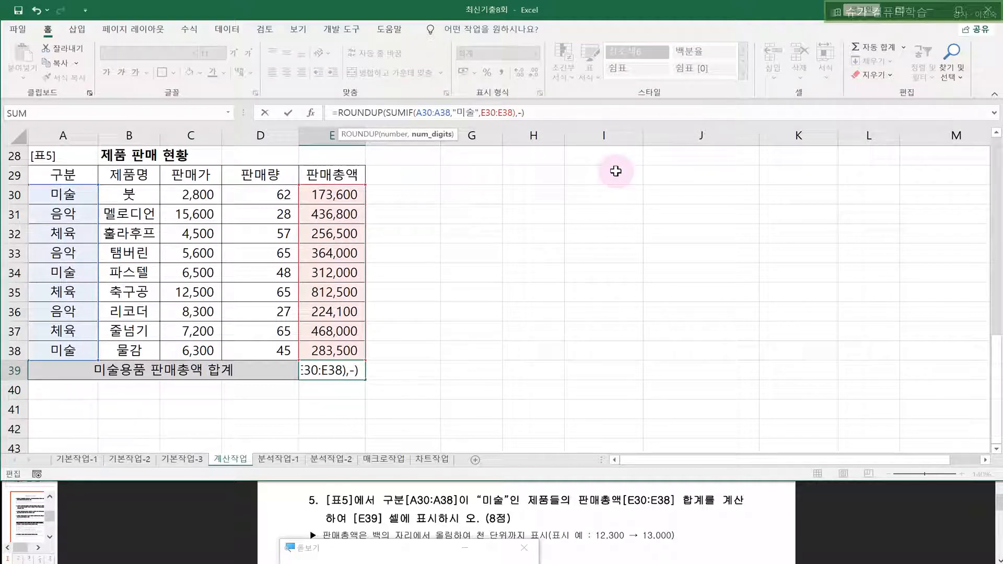
text(3)
key(Return)
click(585, 228)
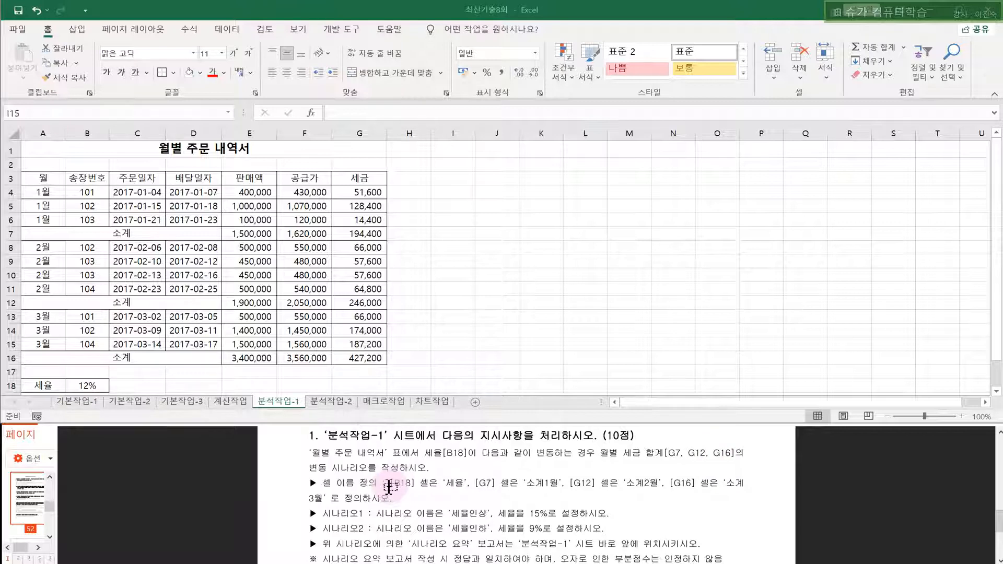
- Name B18 세율 and name G7, G12, G16 소계1월, 소계2월, 소계3월
click(83, 385)
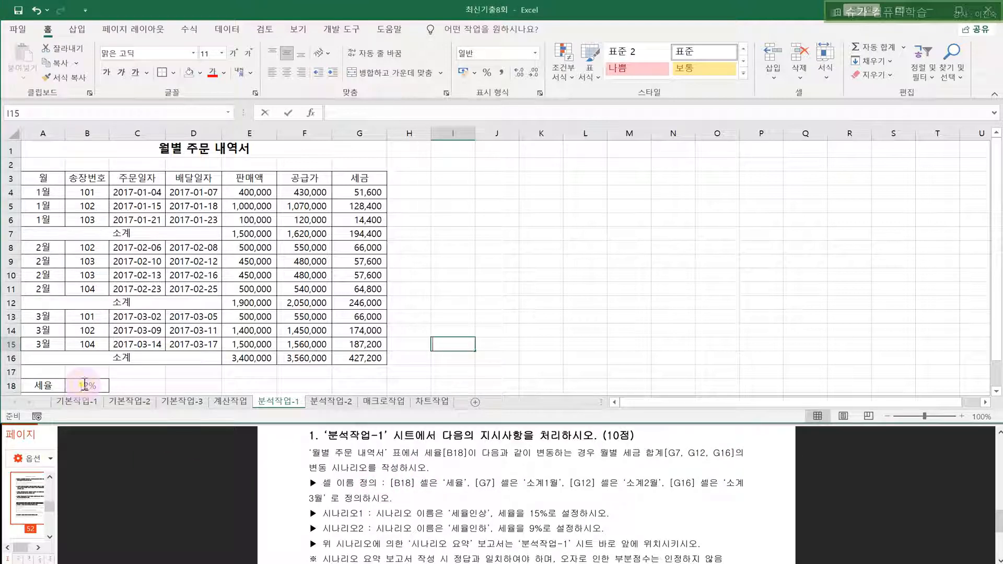
click(92, 385)
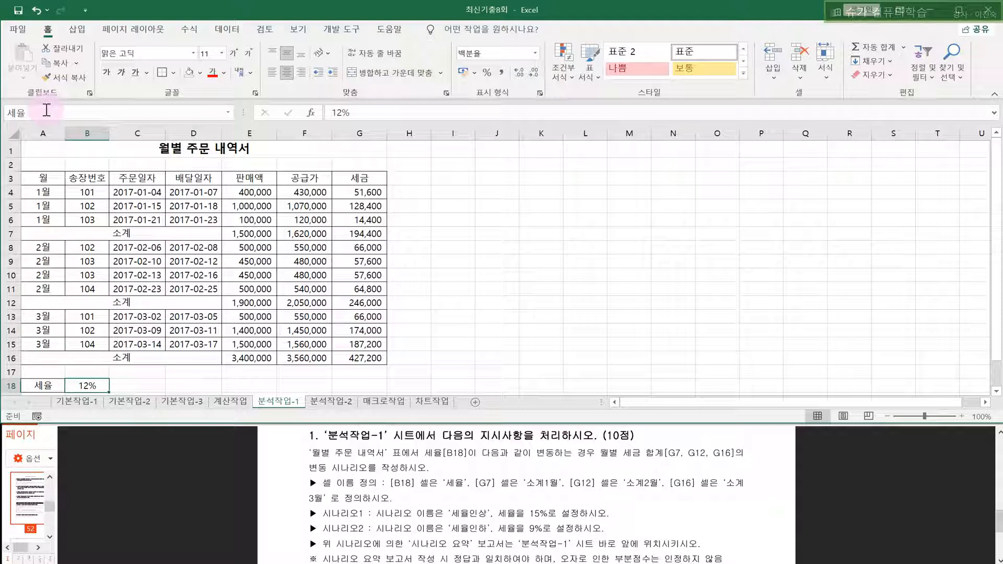
click(374, 235)
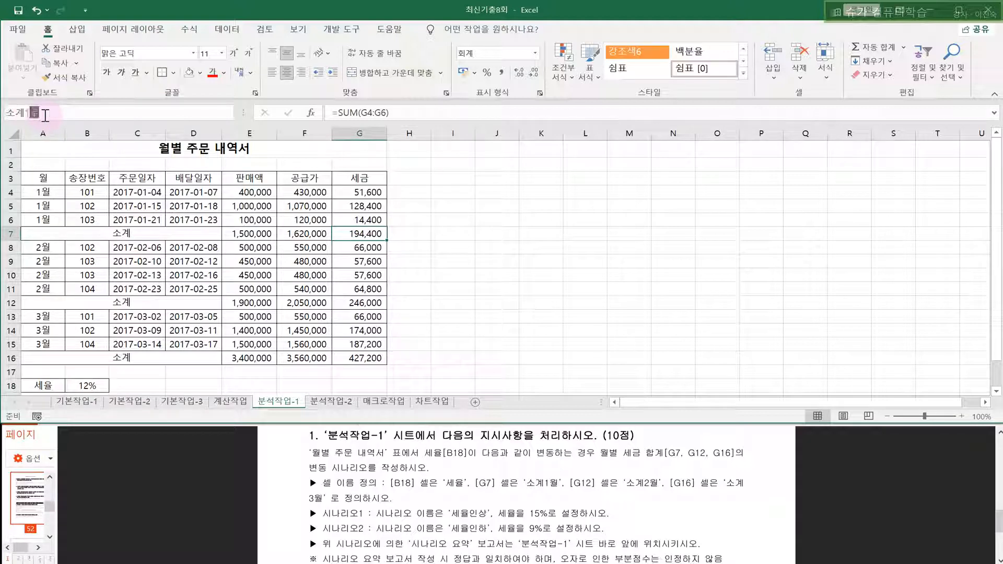
key(Return)
click(355, 303)
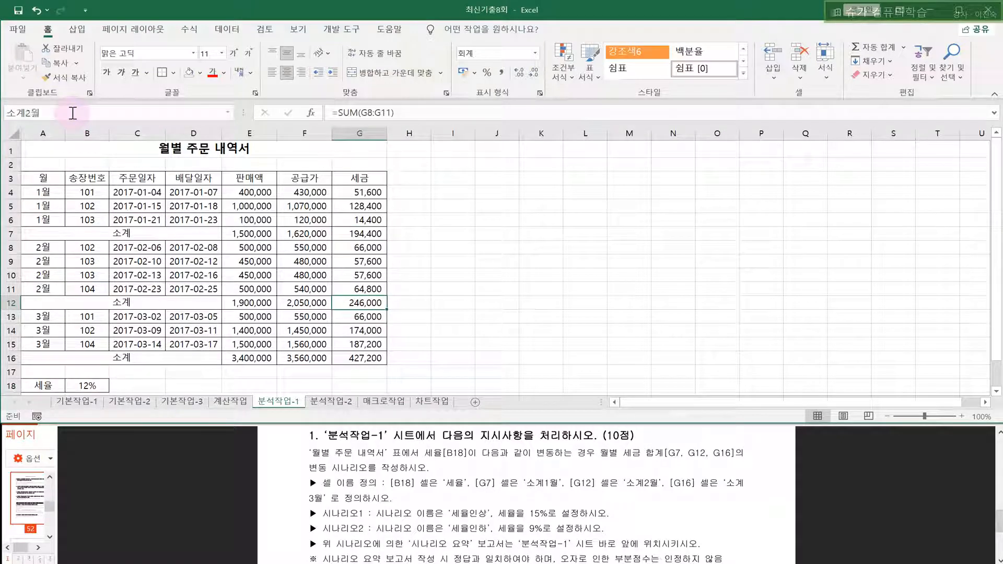
click(361, 358)
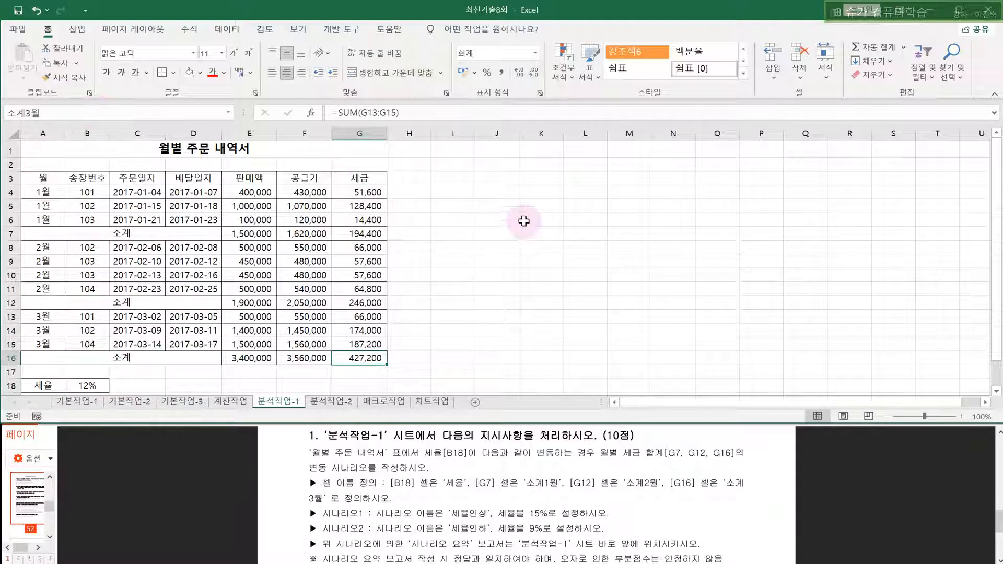
click(524, 222)
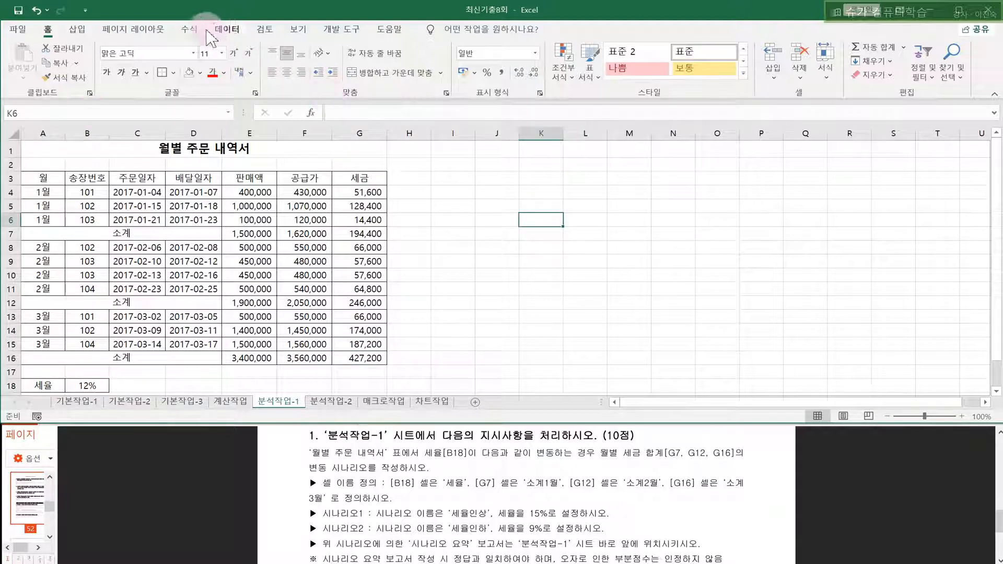
- Add the 세율인상 scenario, changing cell B18 to 15%
click(305, 164)
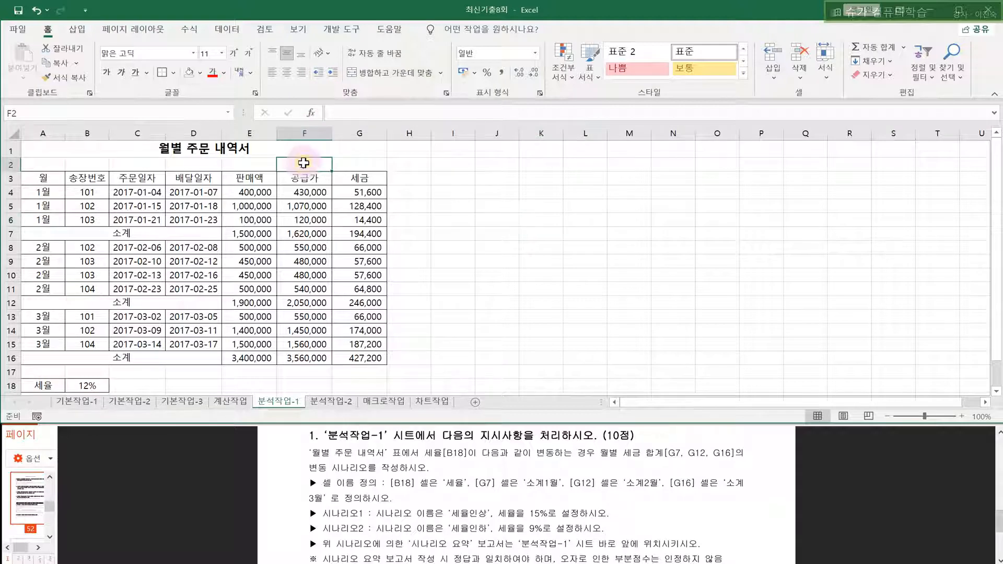
click(228, 30)
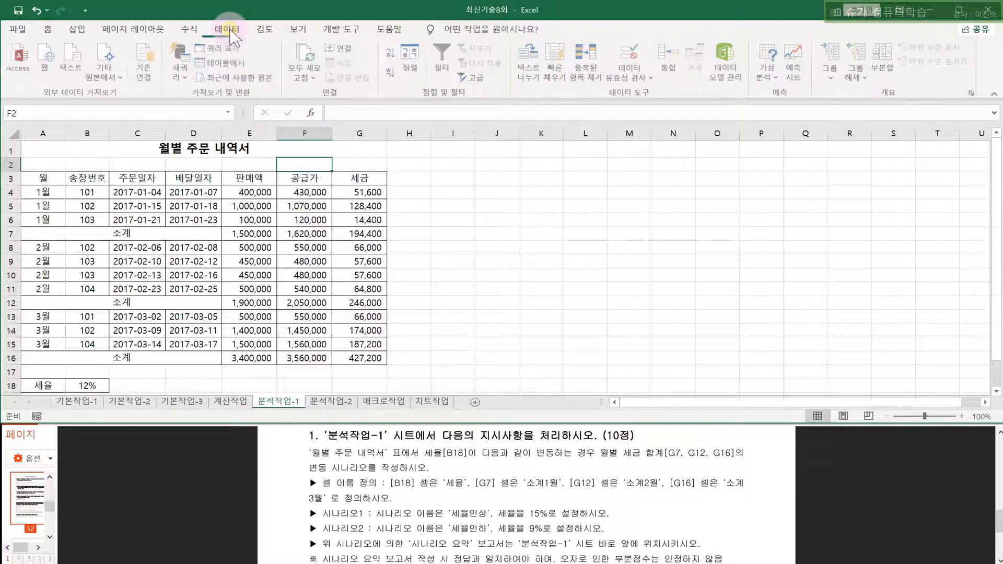
click(769, 73)
click(787, 96)
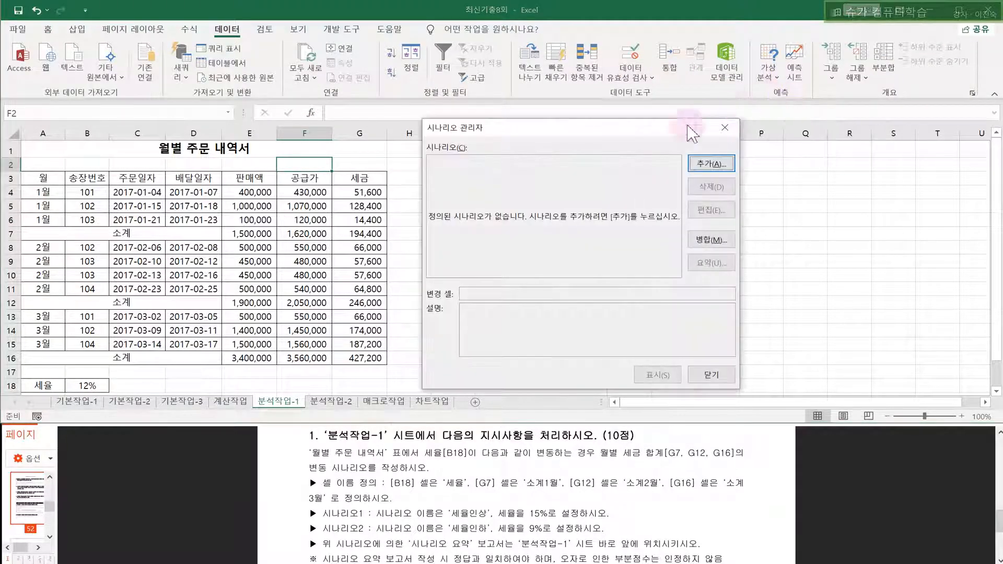
click(700, 164)
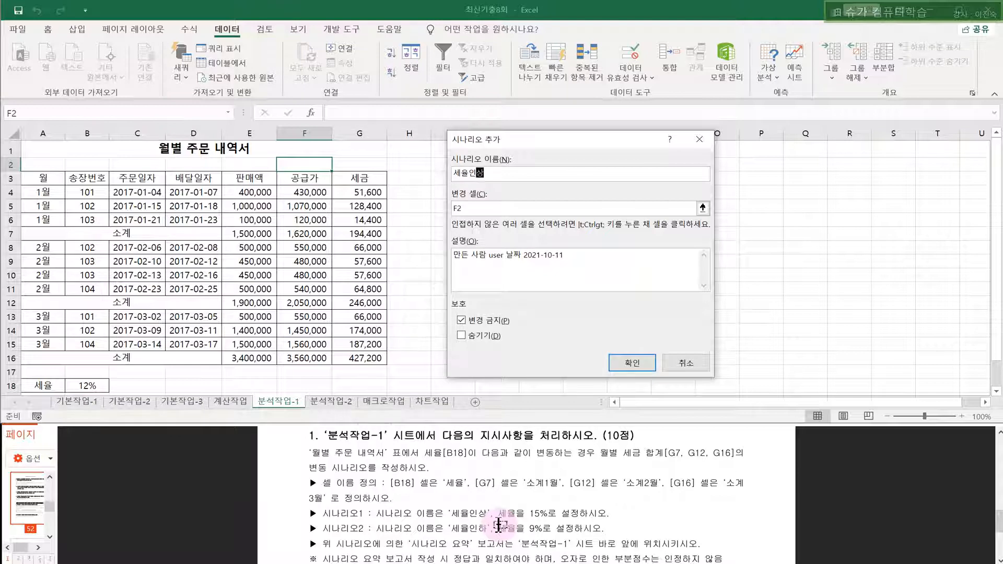
key(Tab)
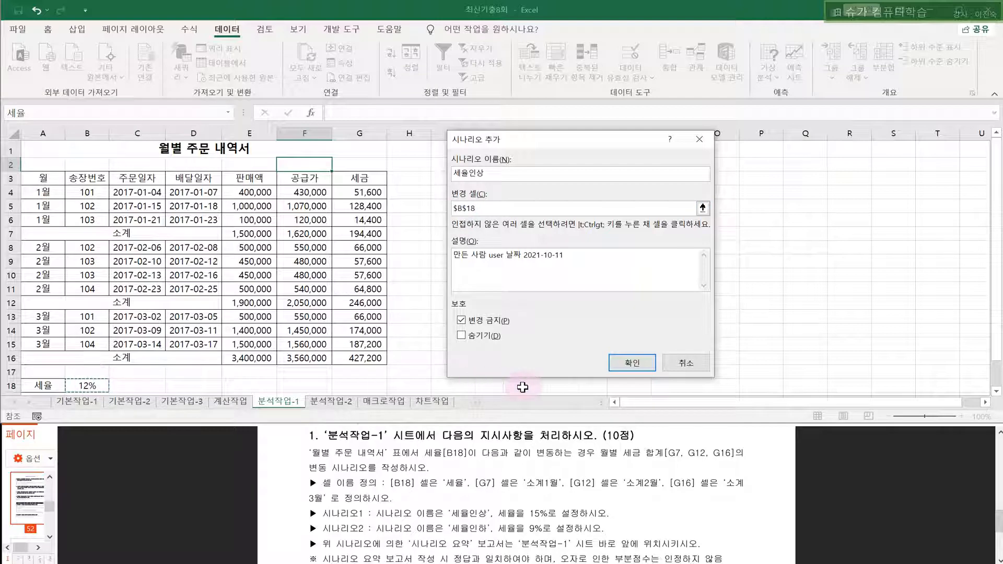
click(633, 365)
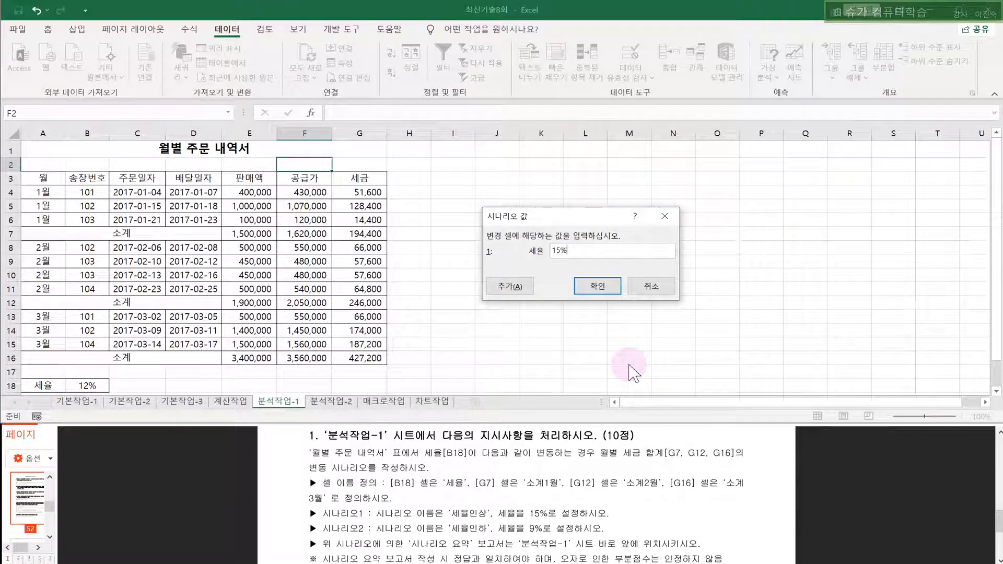
click(589, 287)
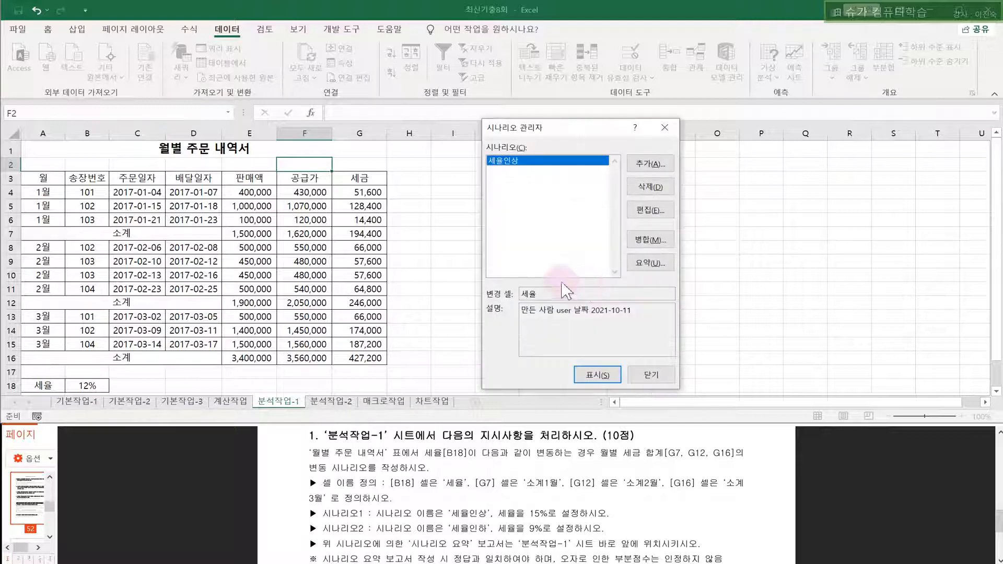
- Add a 세율인하 scenario that changes B18 to 9%
click(648, 163)
click(547, 180)
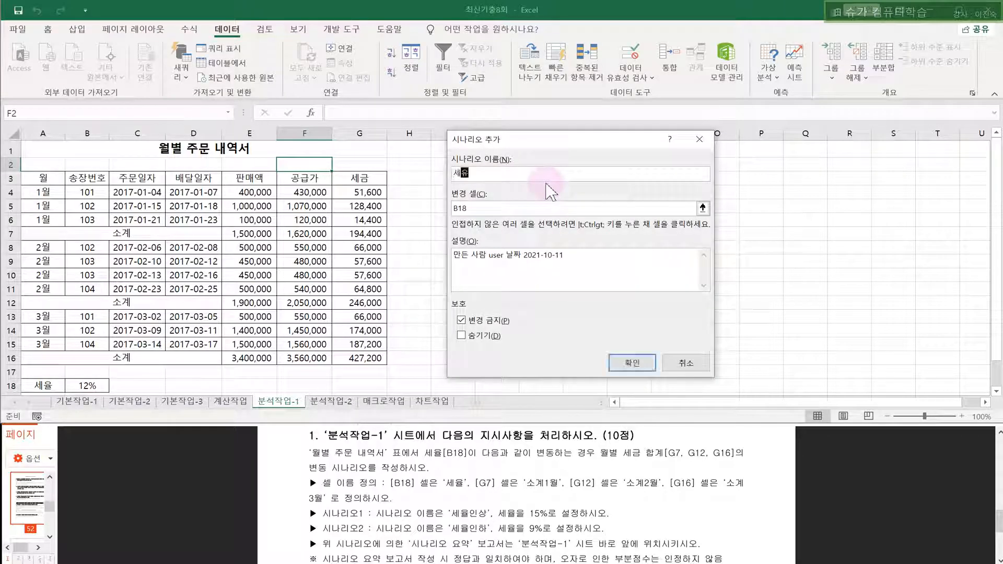
key(Tab)
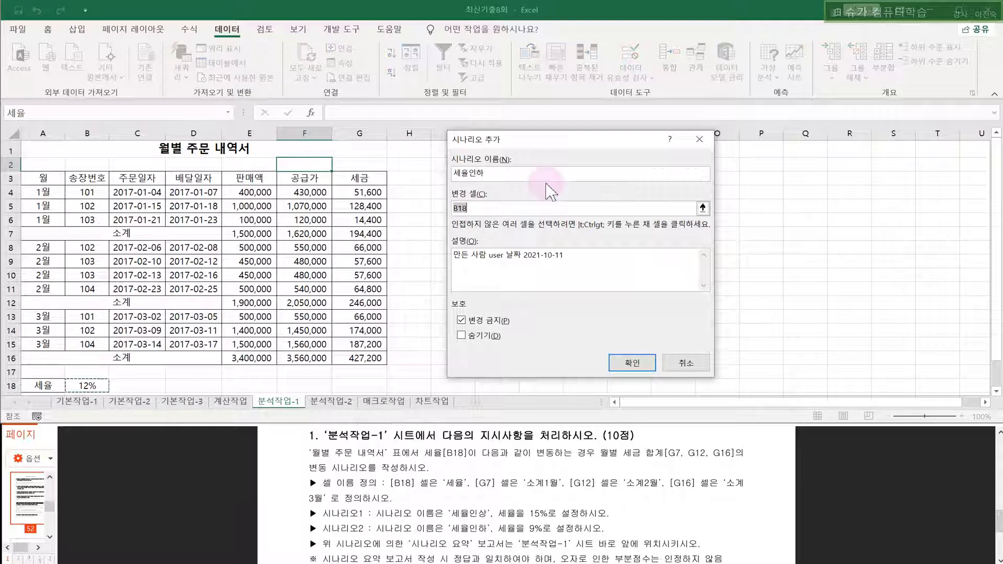
drag(486, 207, 443, 208)
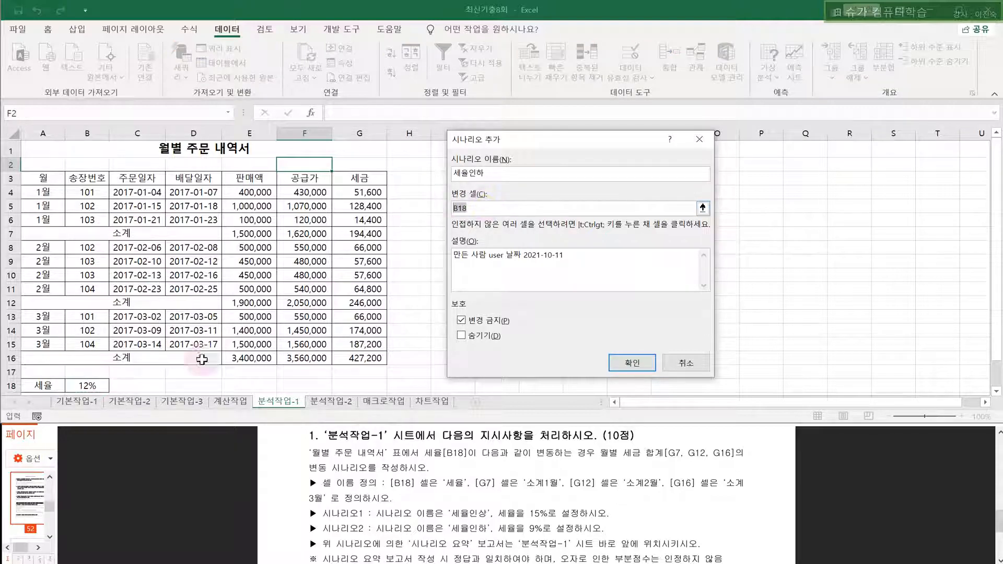
click(622, 366)
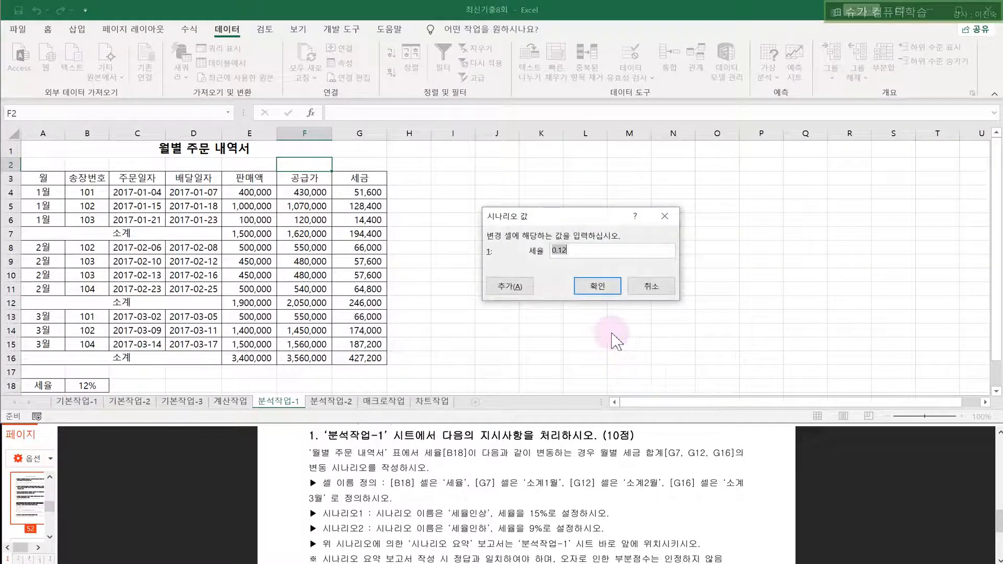
text(9%)
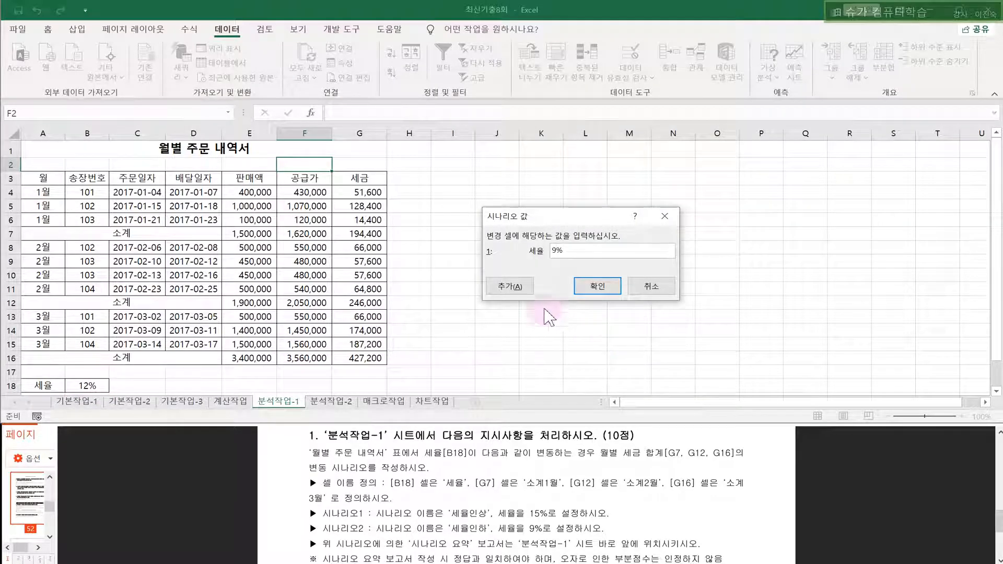
click(597, 286)
- Review the 세율인상 (15%) and 세율인하 (9%) scenarios, leaving their values unchanged
click(647, 263)
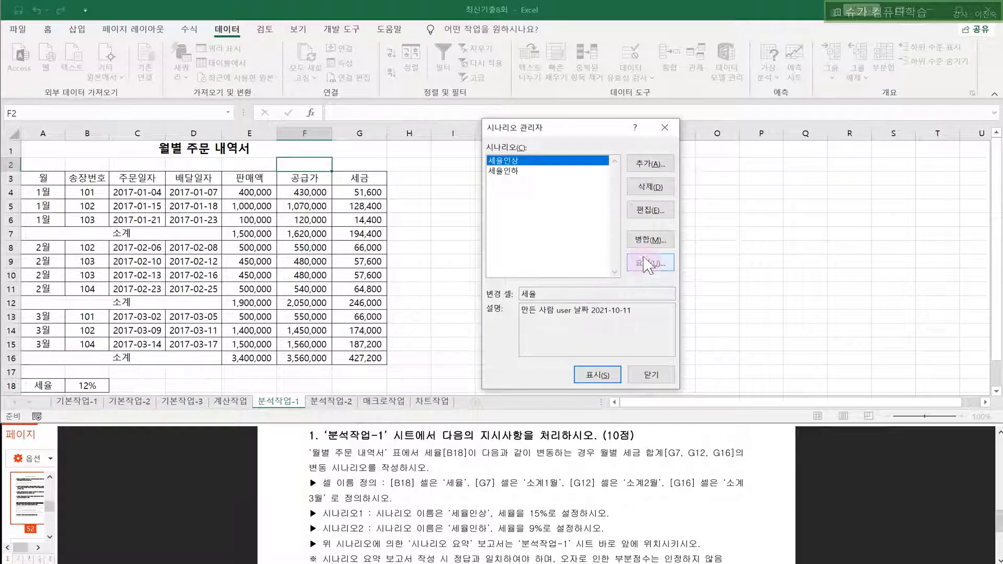
click(529, 162)
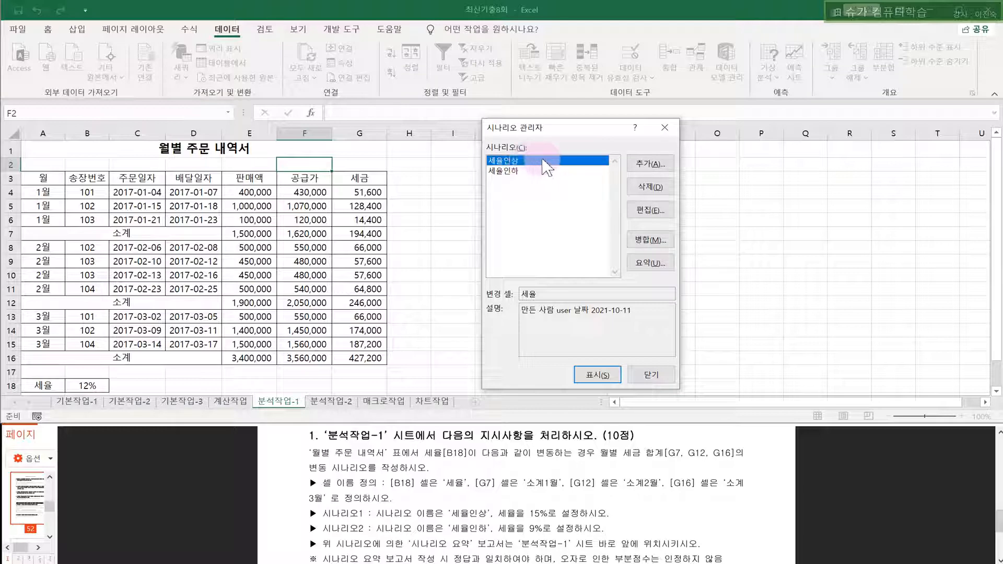
click(648, 209)
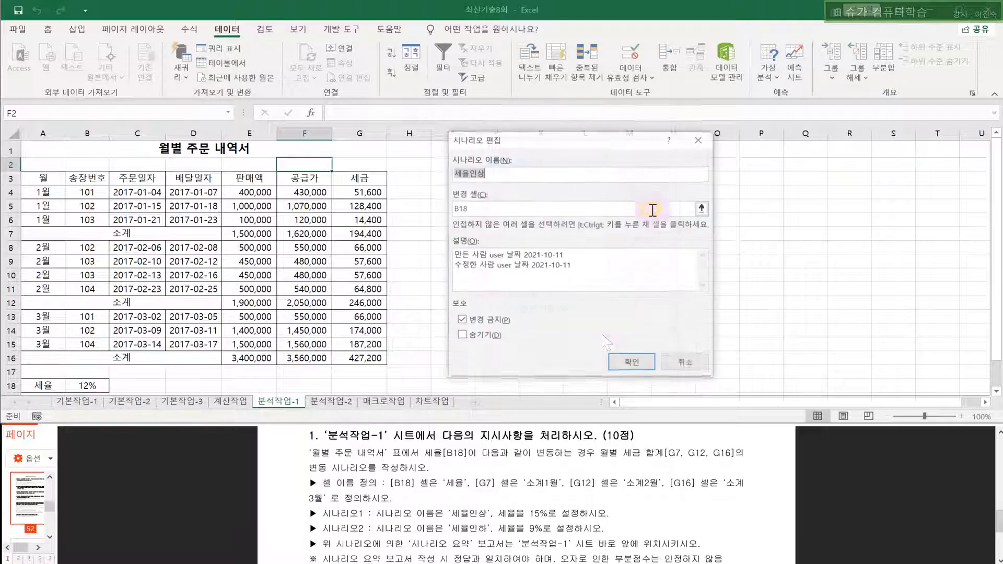
click(614, 368)
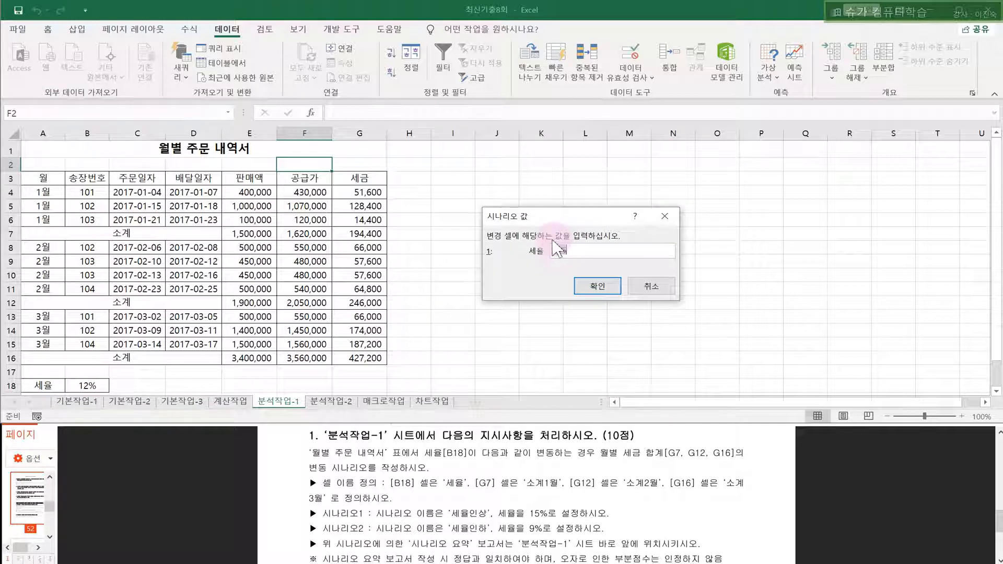
click(598, 287)
click(508, 171)
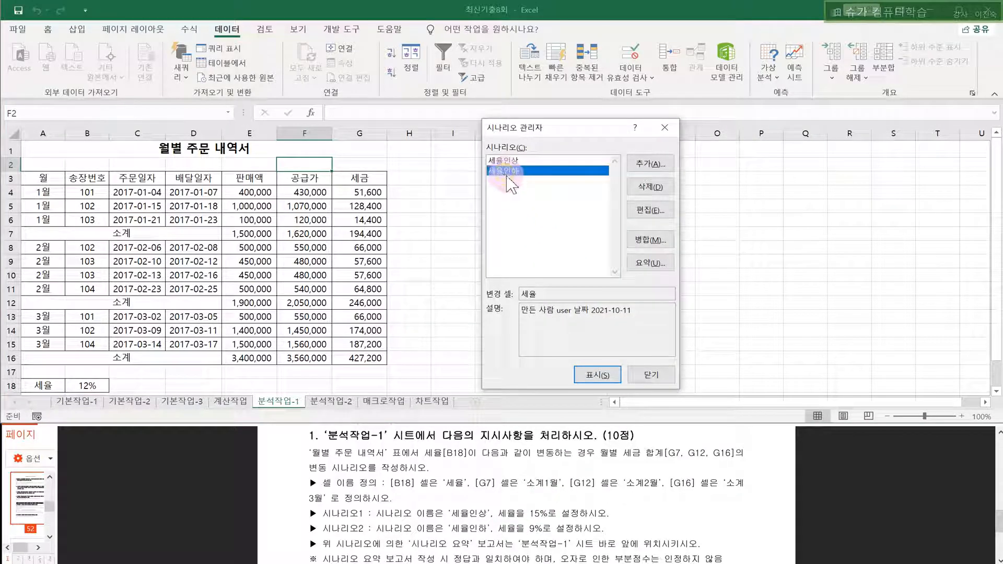
click(650, 210)
click(614, 368)
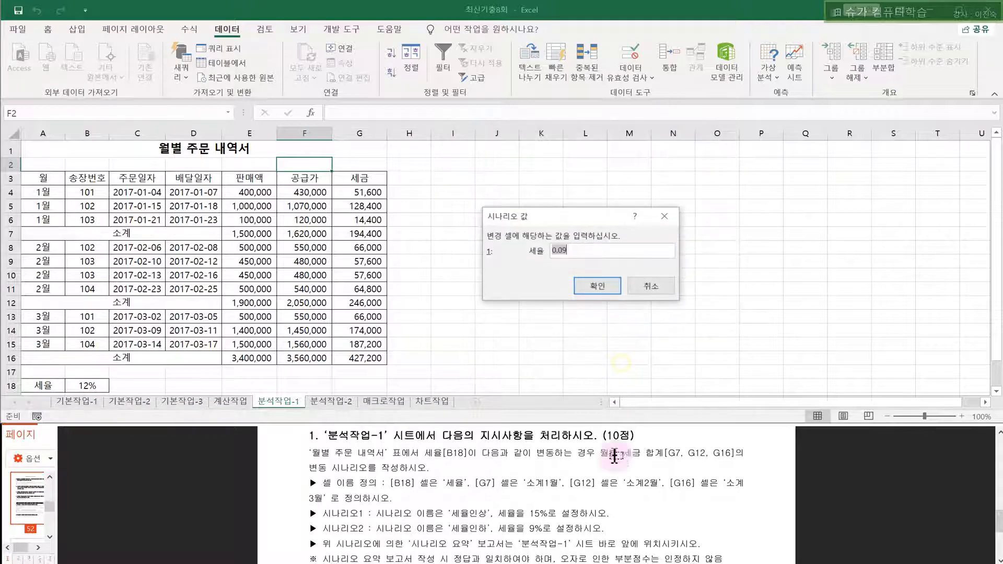
click(598, 287)
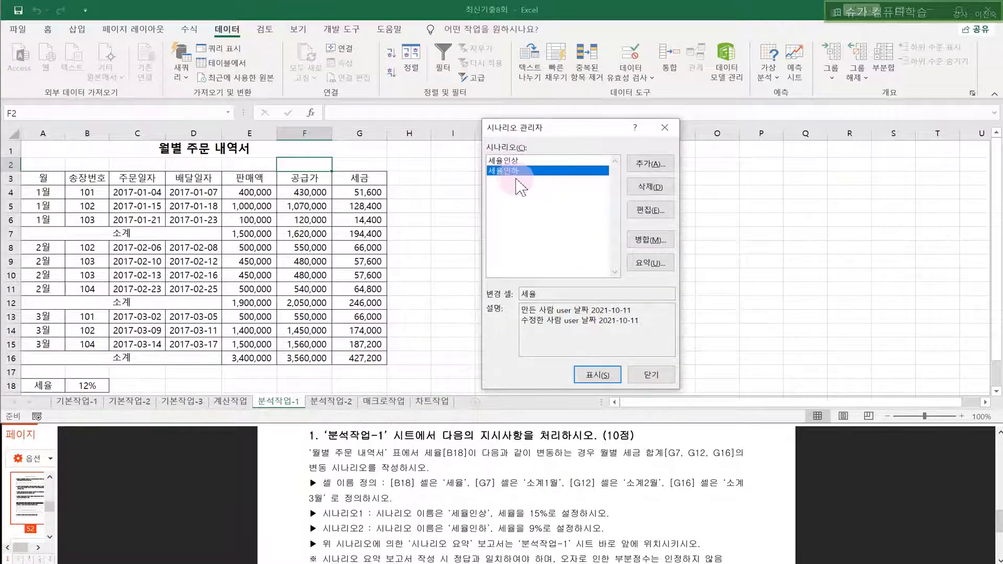
click(649, 262)
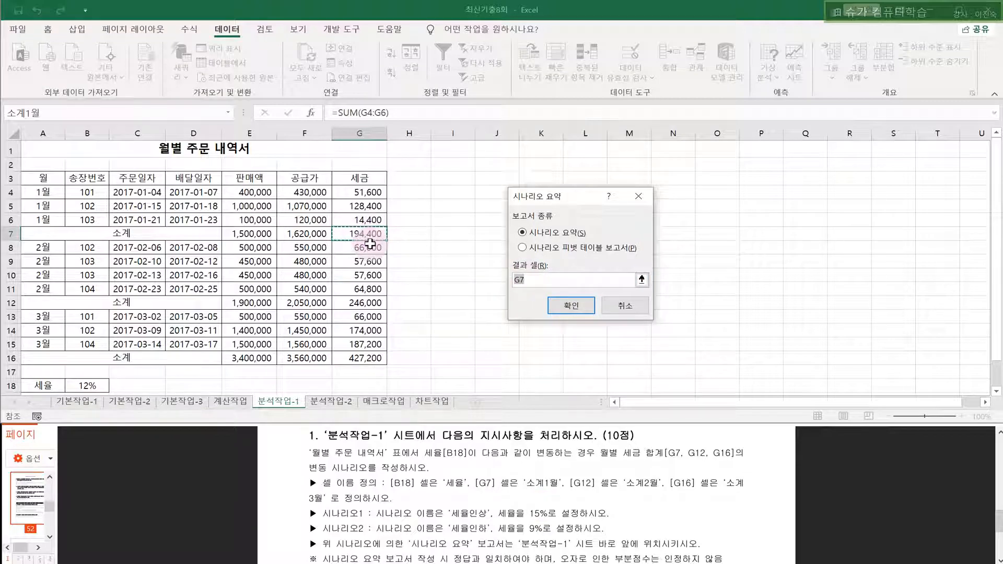
- Set the summary result cells to G7, G12 and G16 and create the scenario summary sheet
click(673, 456)
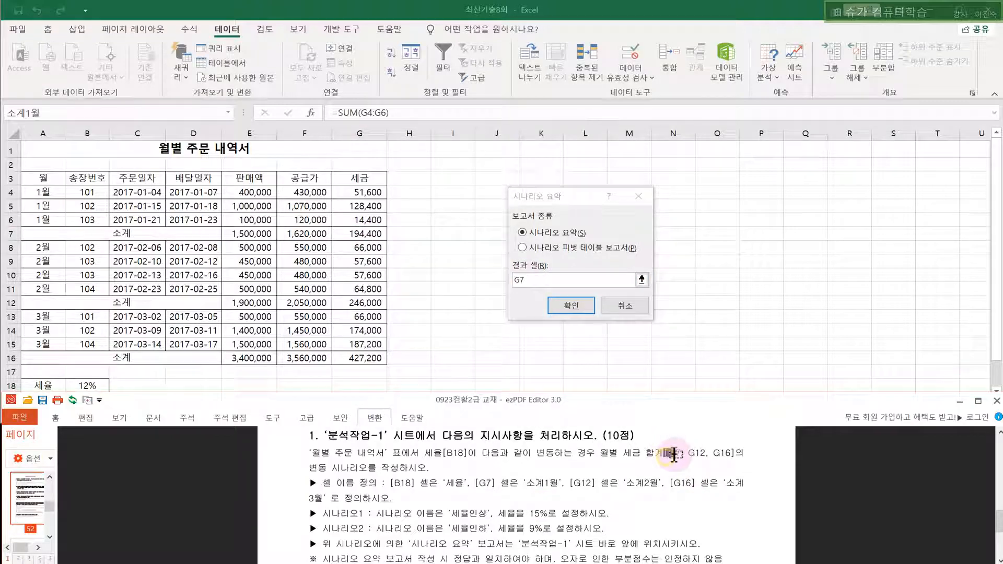
drag(686, 450, 727, 453)
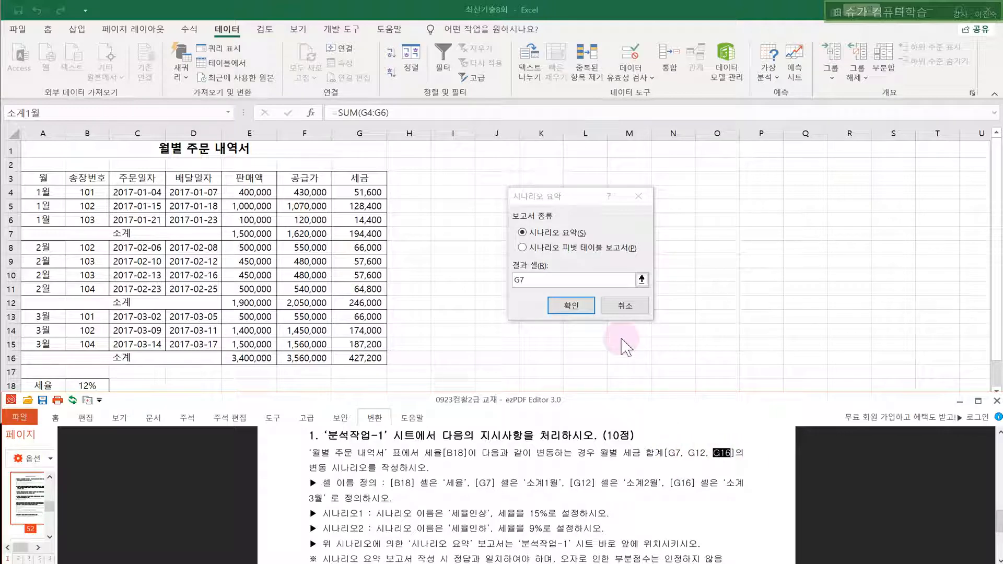
drag(551, 282, 511, 284)
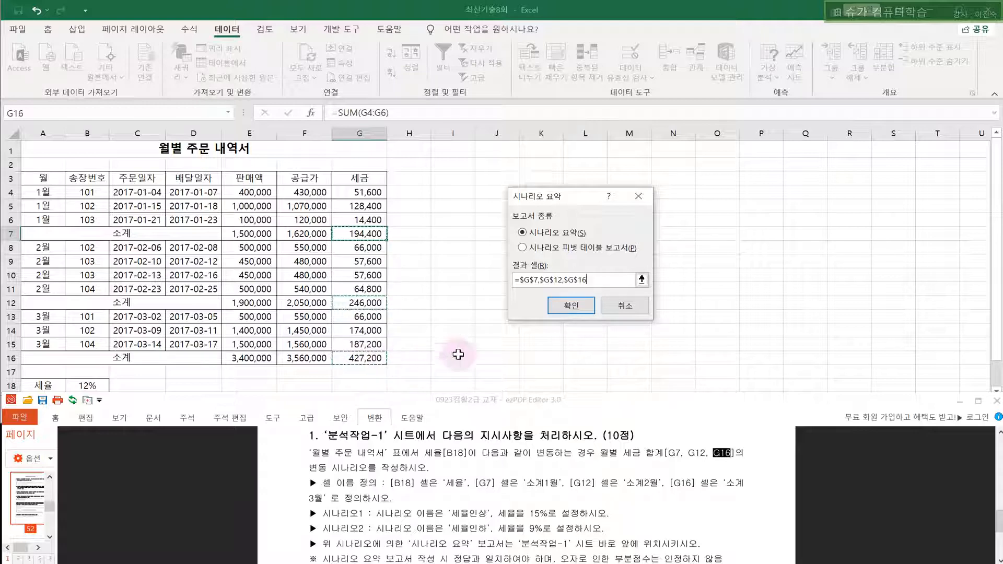
click(573, 308)
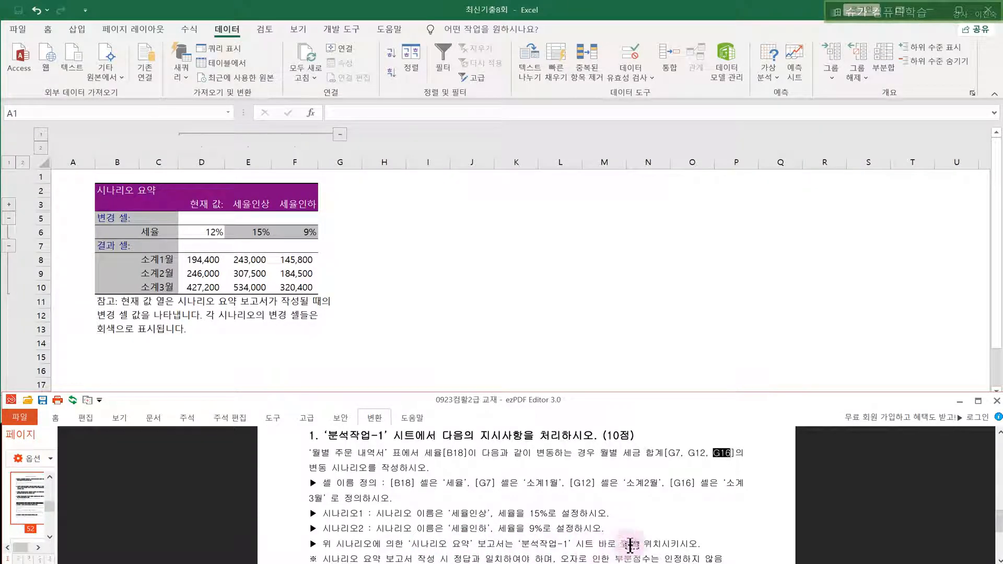
- Confirm the 시나리오 요약 sheet sits before 분석작업-1, then save the workbook
click(368, 349)
click(344, 401)
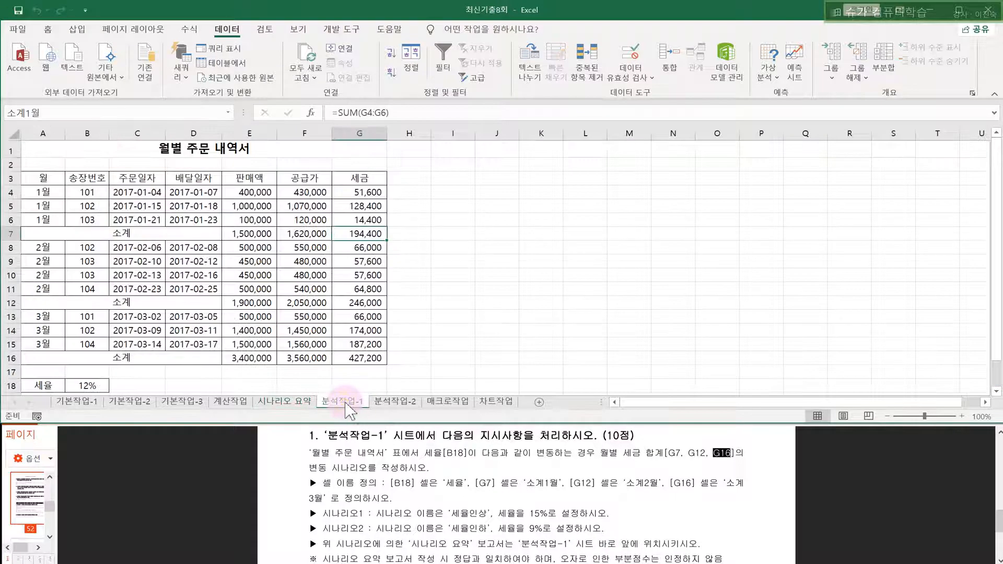
click(310, 401)
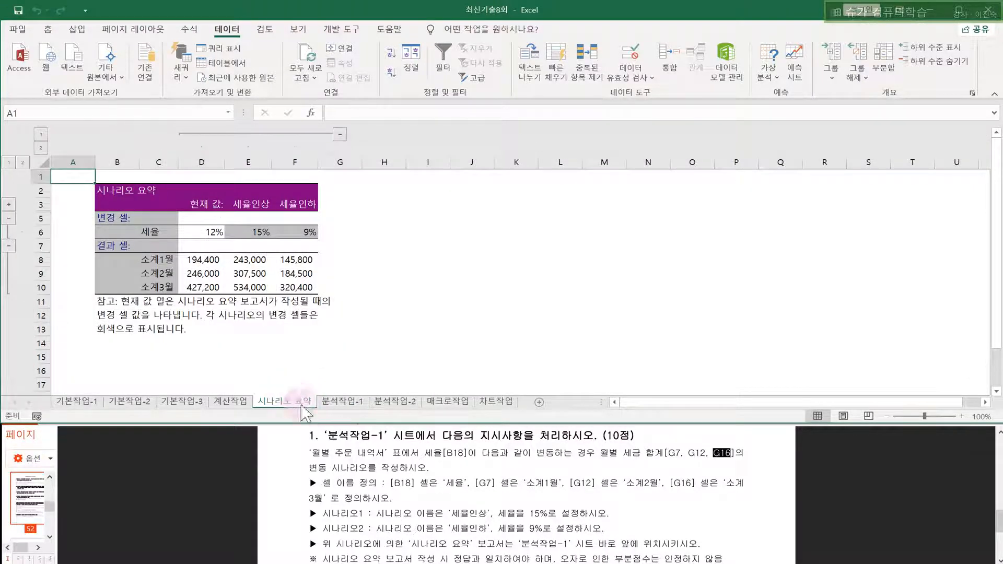
click(344, 402)
click(301, 401)
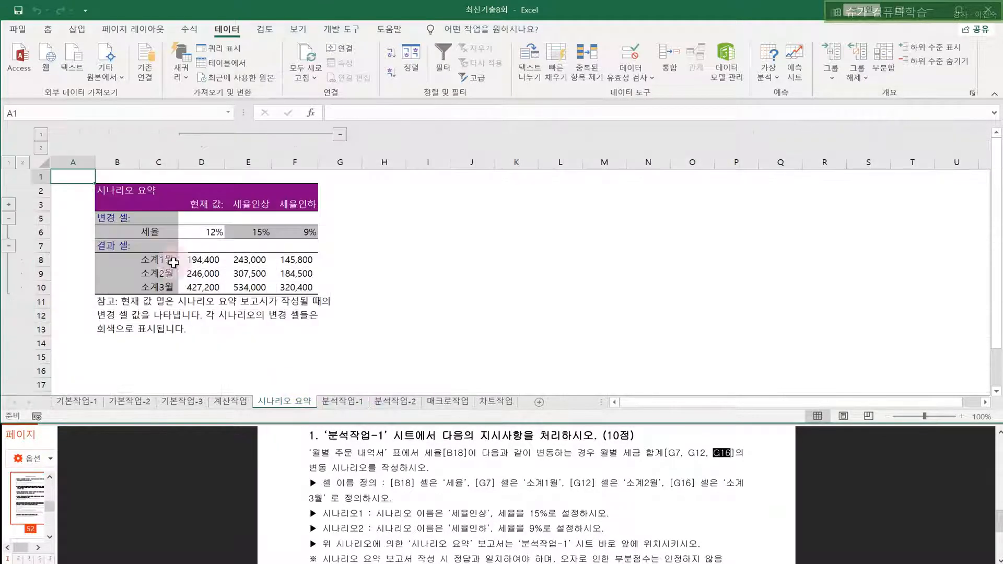
click(19, 11)
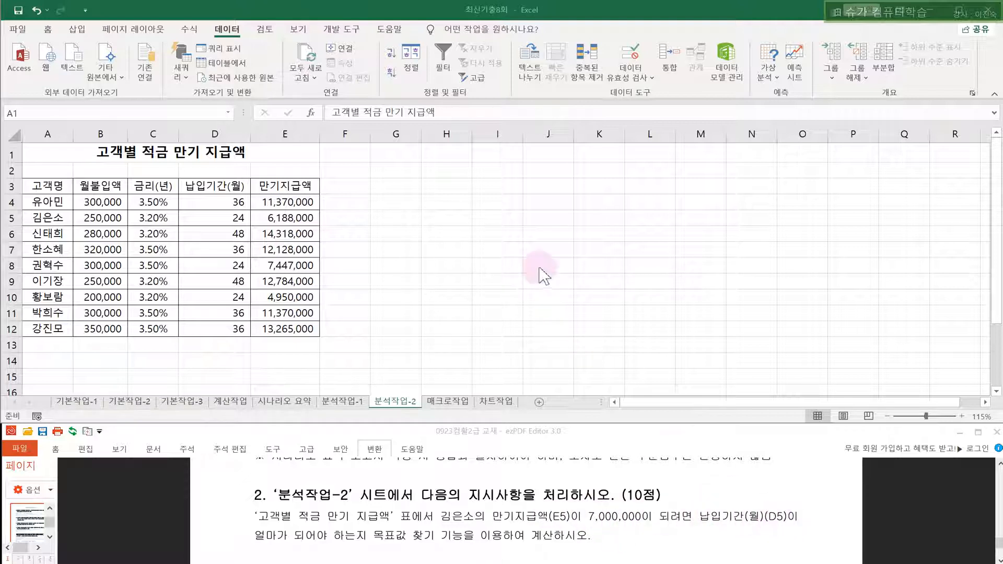
click(518, 250)
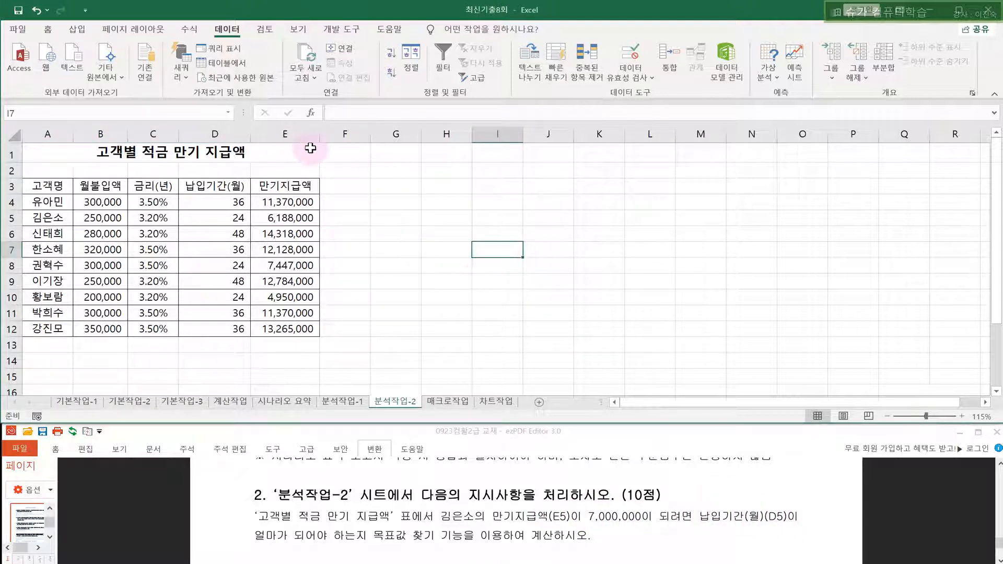
click(291, 133)
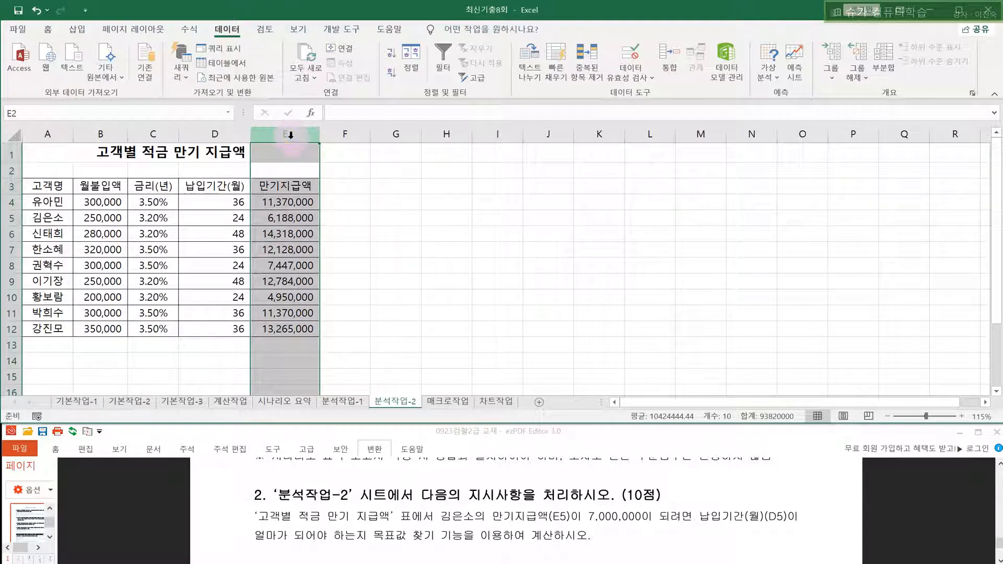
click(277, 217)
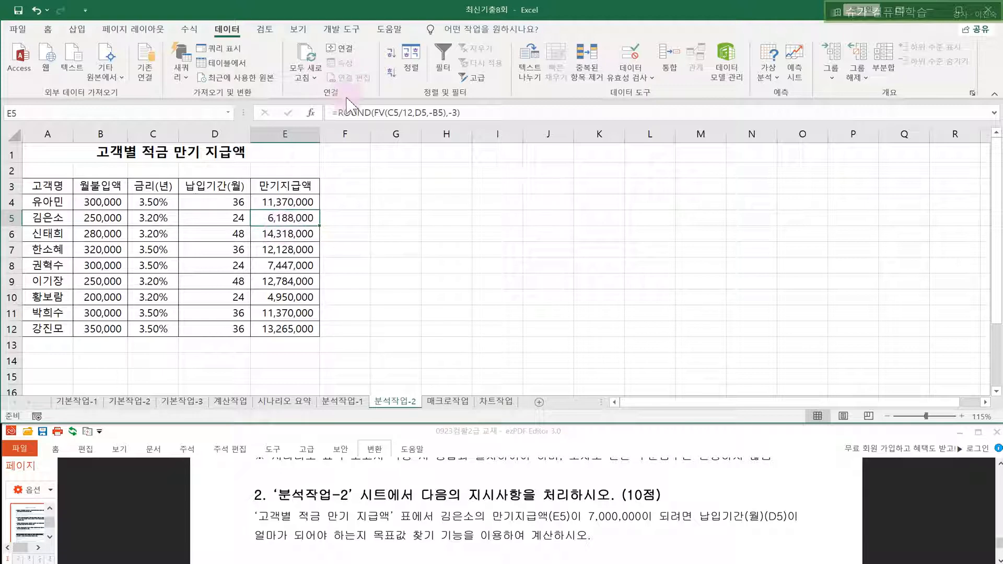
drag(335, 113, 499, 110)
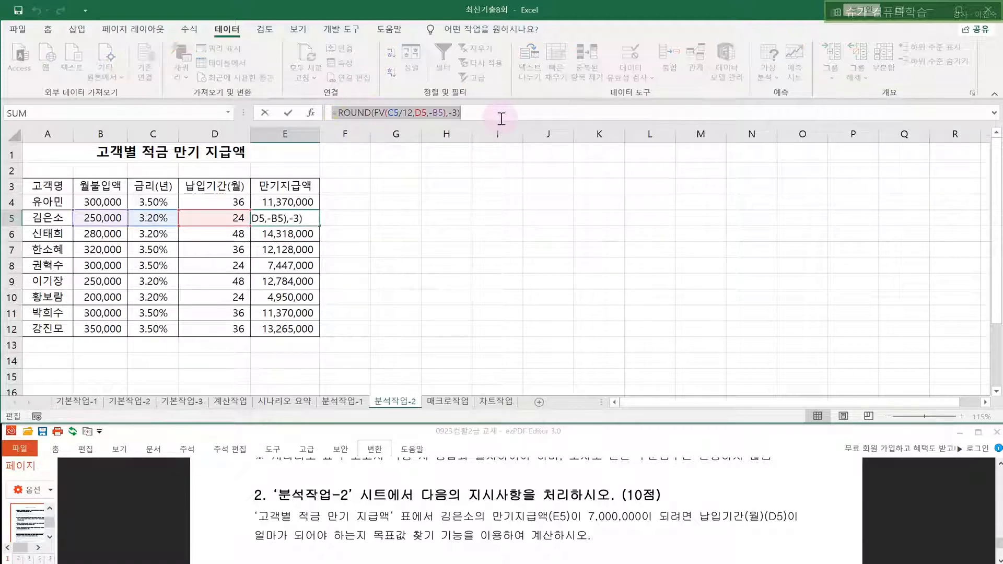
key(Escape)
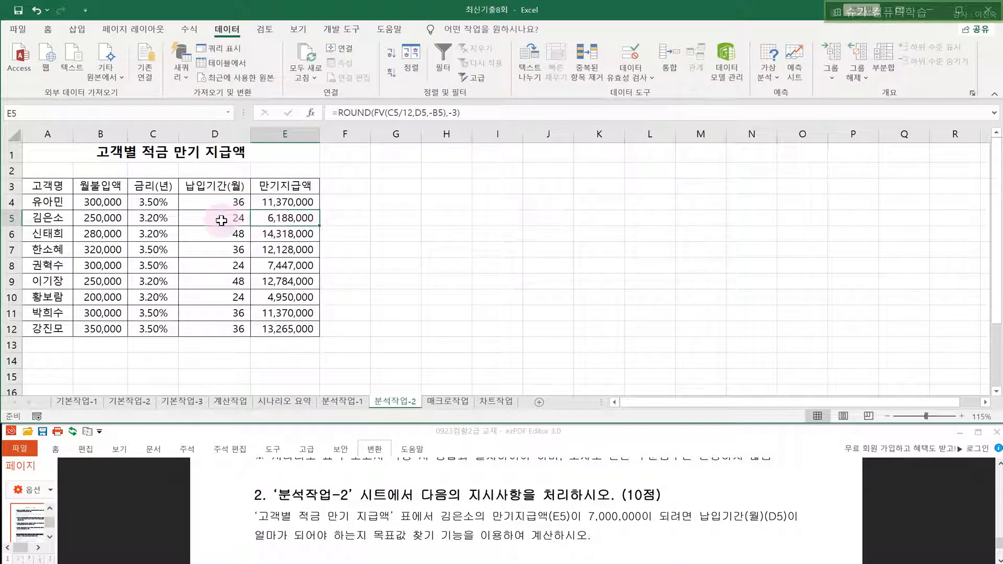
click(222, 221)
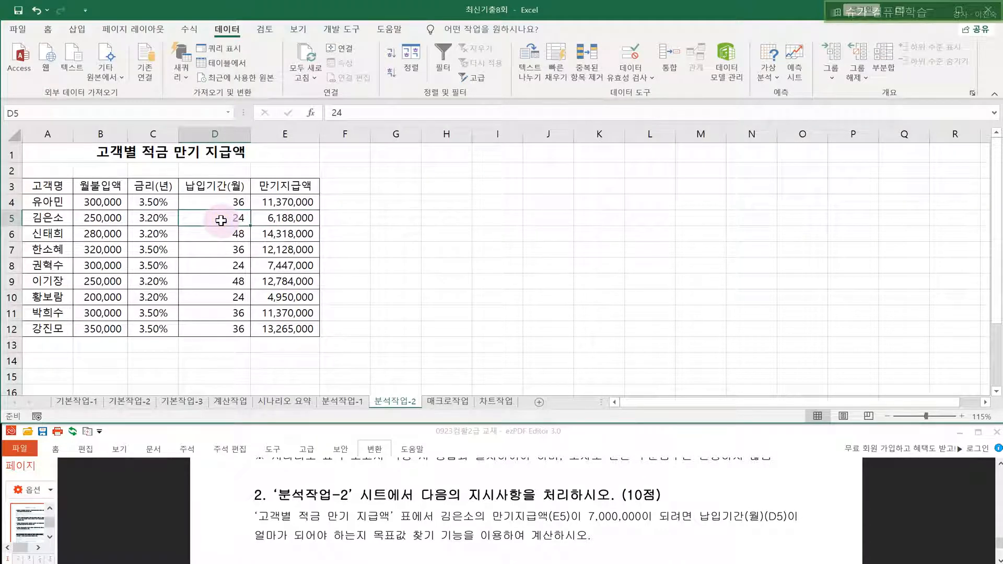
click(477, 225)
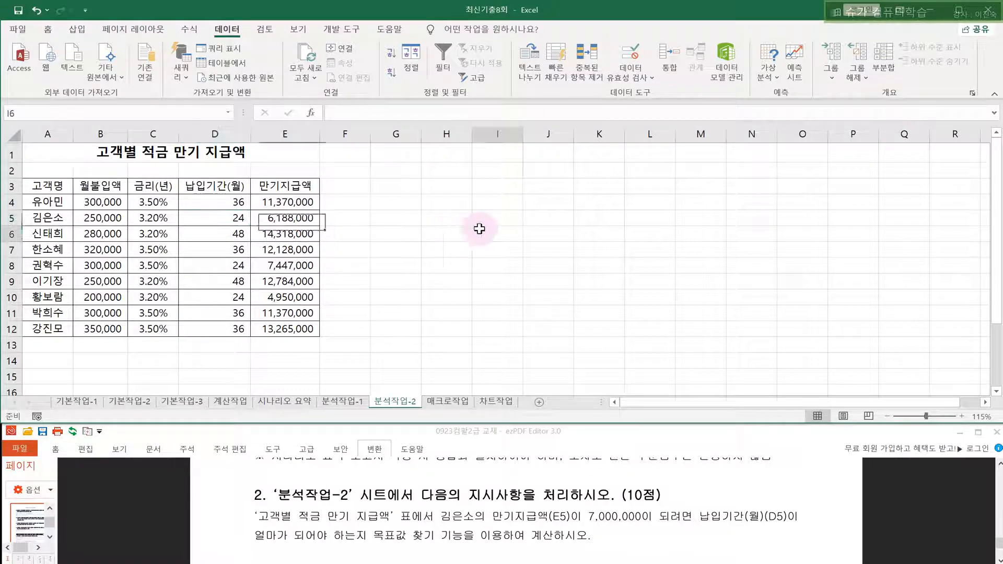
click(352, 203)
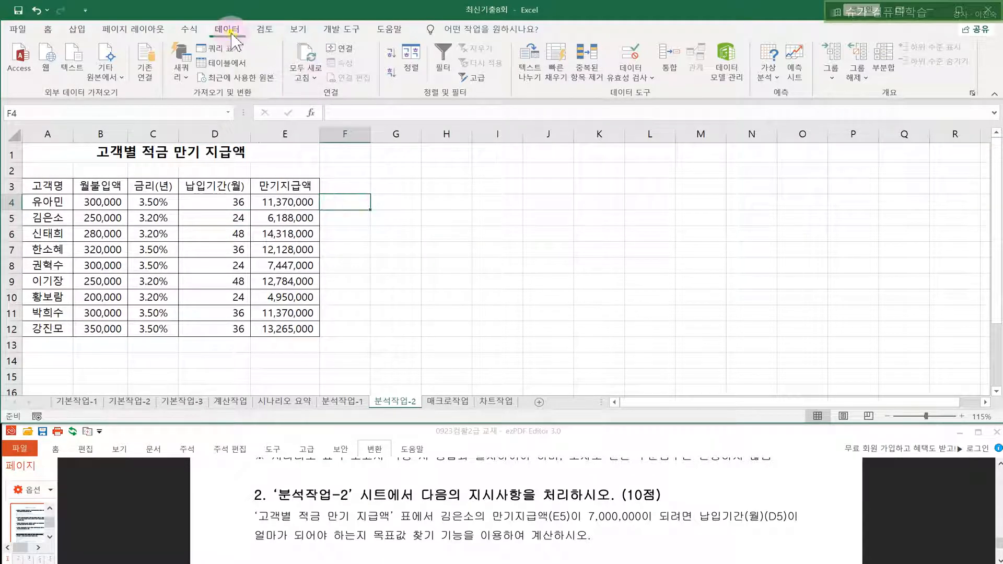
- Goal Seek E5 to 7,000,000 by changing D5, then save the workbook
click(768, 70)
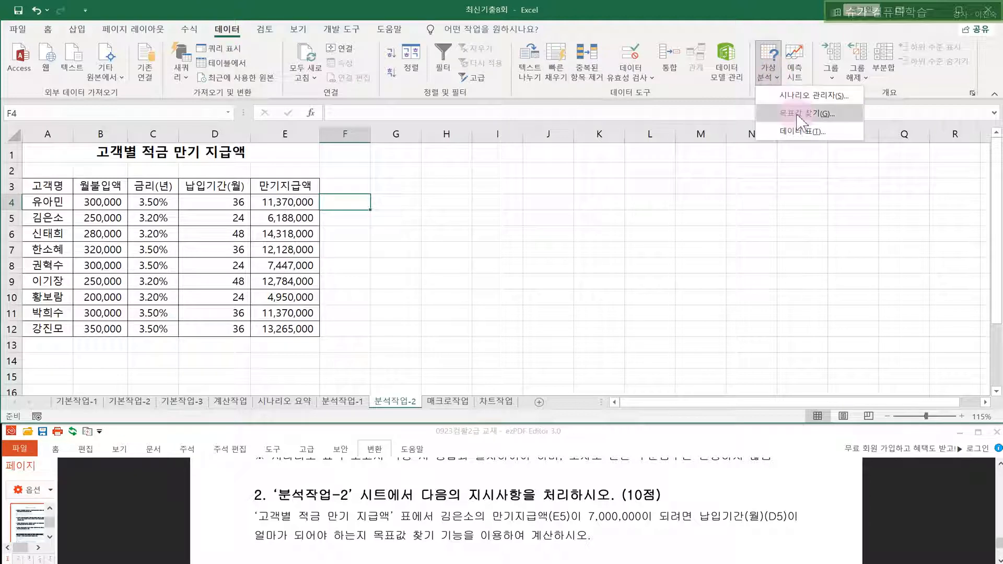
click(798, 114)
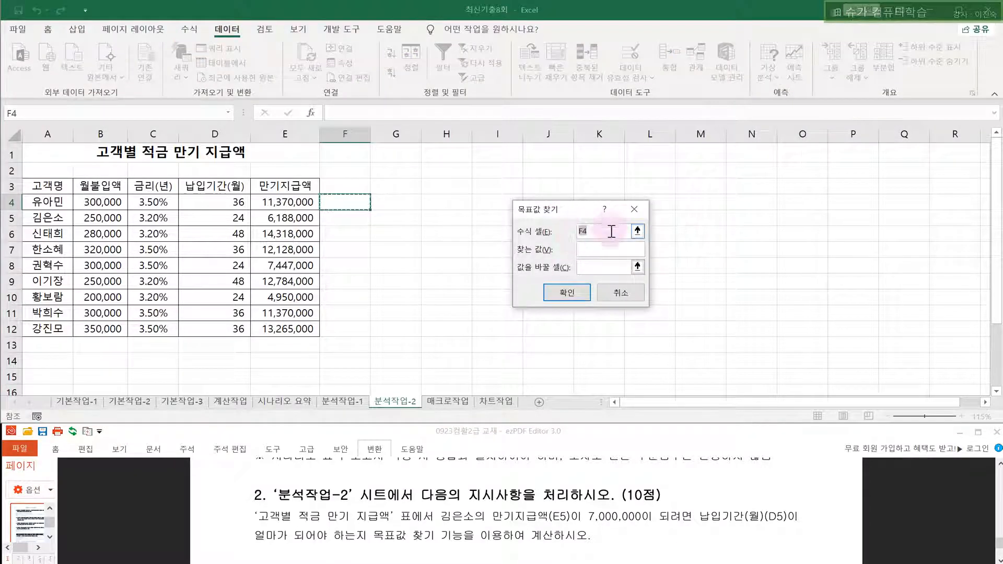
key(BackSpace)
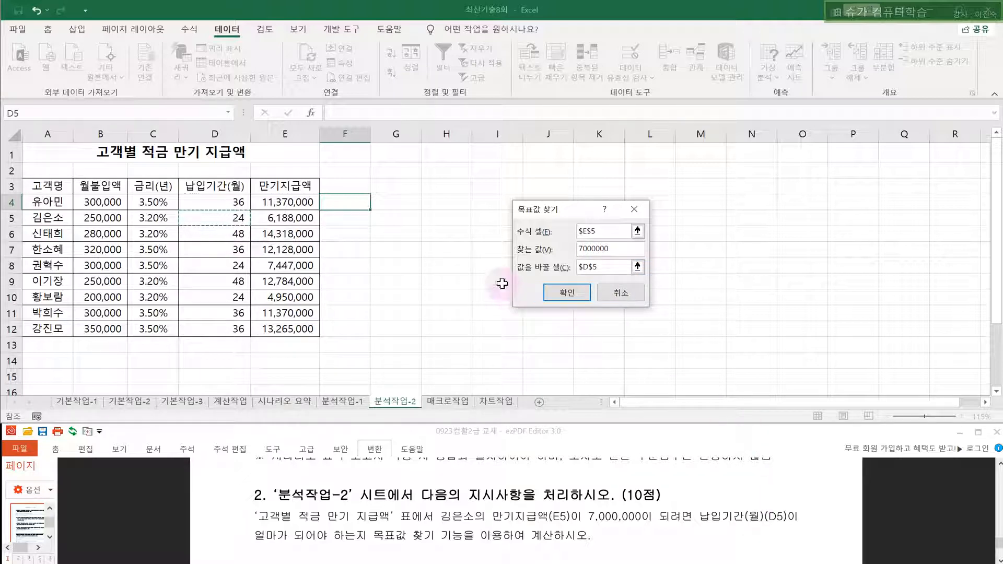
click(569, 297)
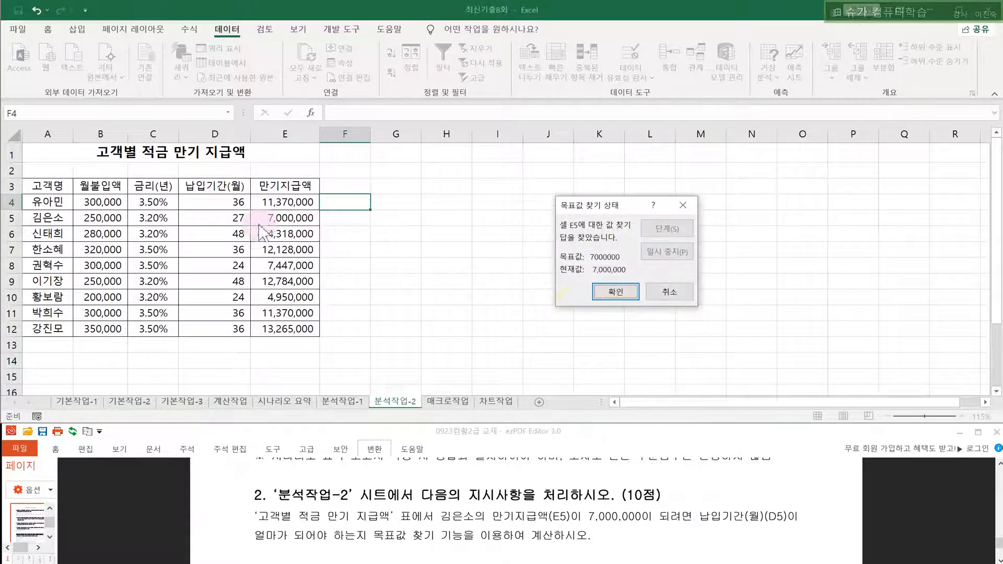
click(615, 291)
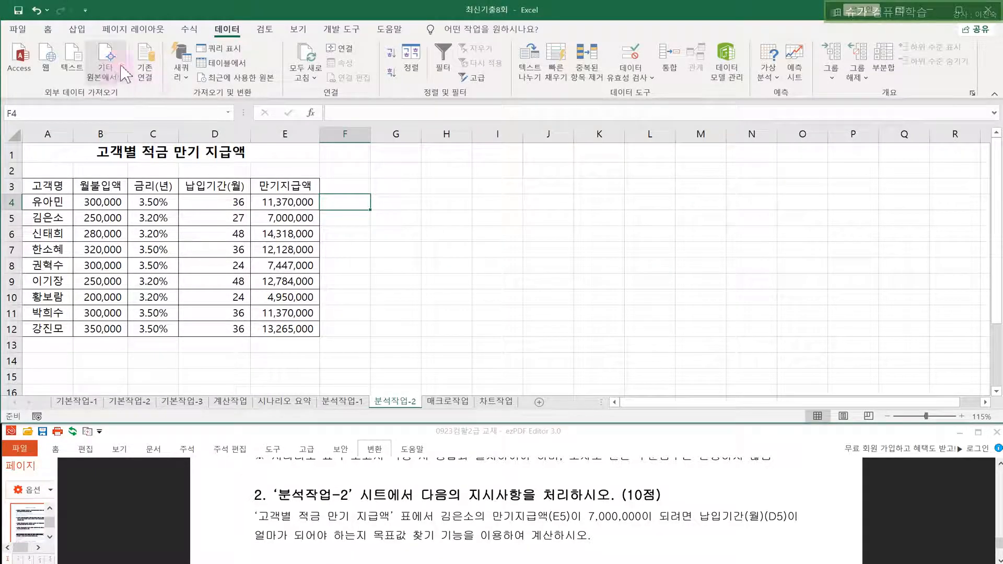
click(17, 11)
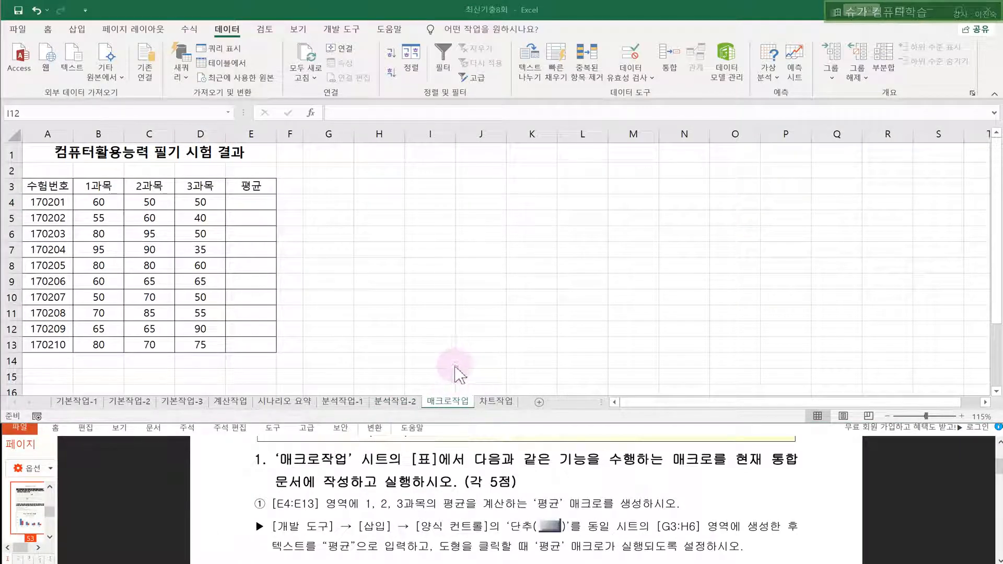
- Start recording a new macro named 평균
click(377, 184)
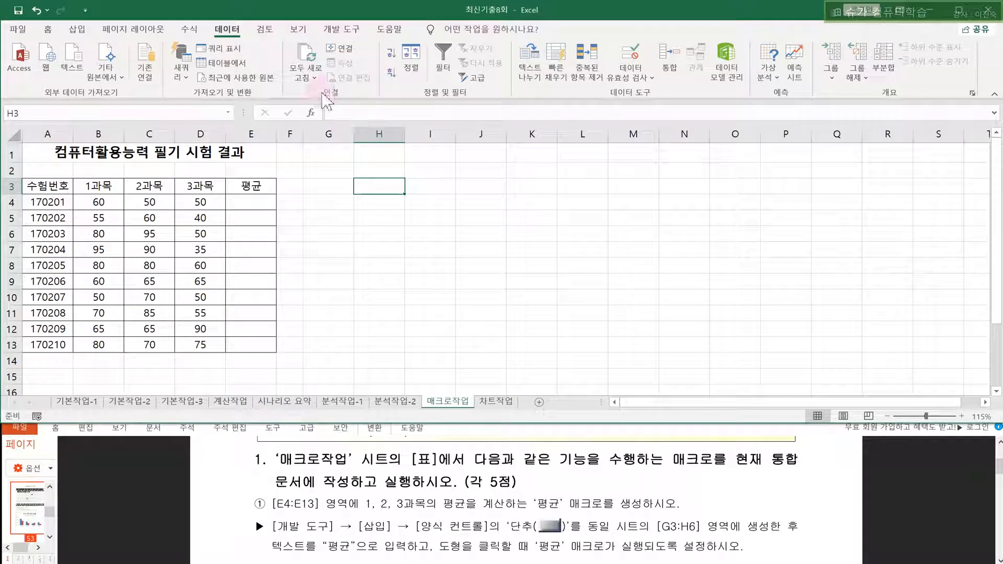
click(341, 29)
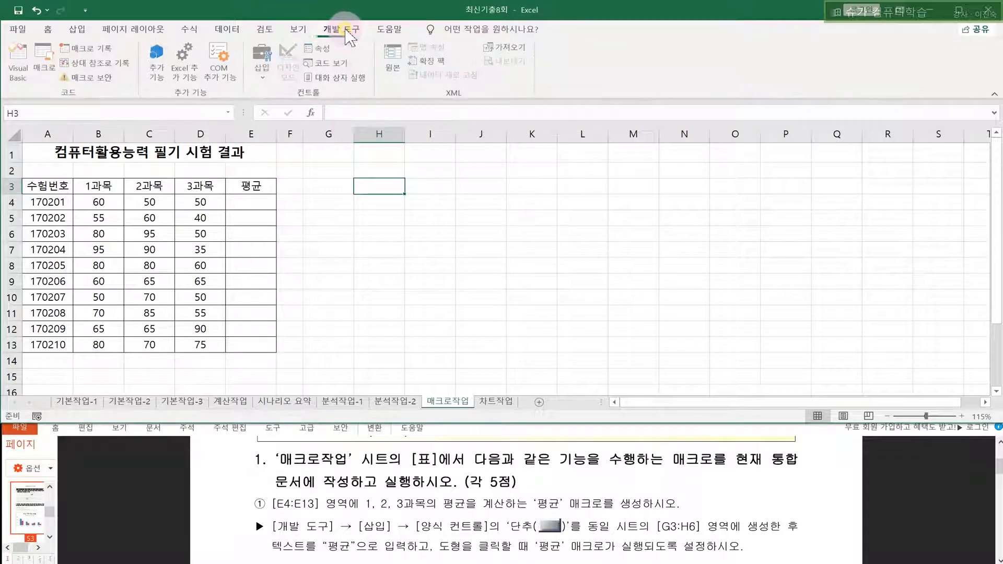
click(99, 49)
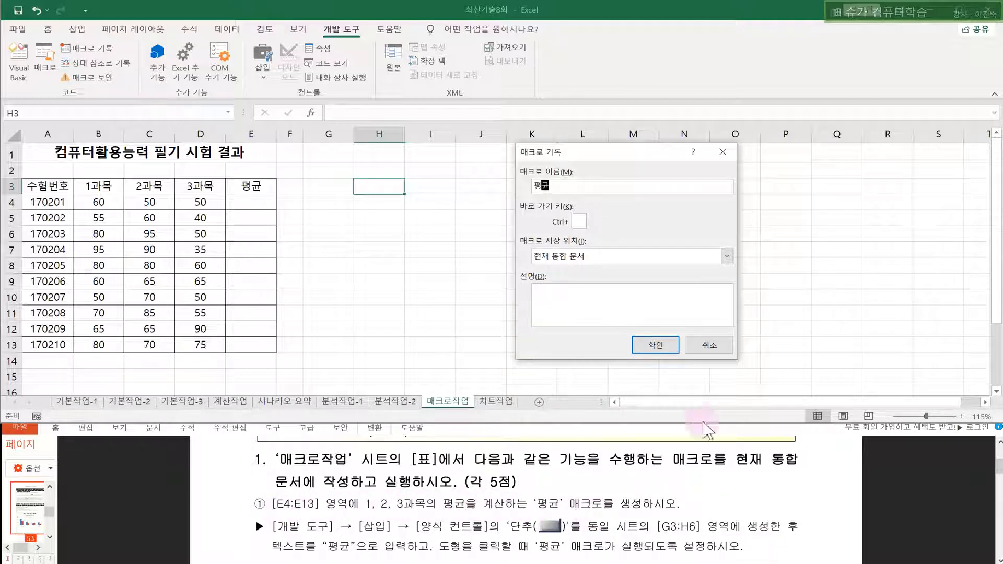
click(656, 345)
- Fill E4:E13 with each row's average using AutoSum 평균, then stop recording
drag(99, 202, 253, 343)
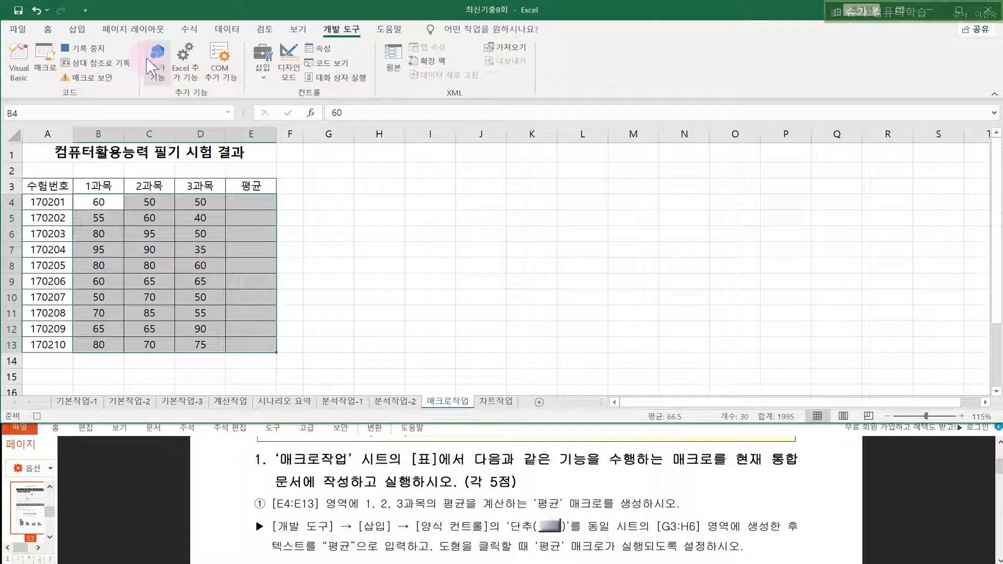
click(193, 28)
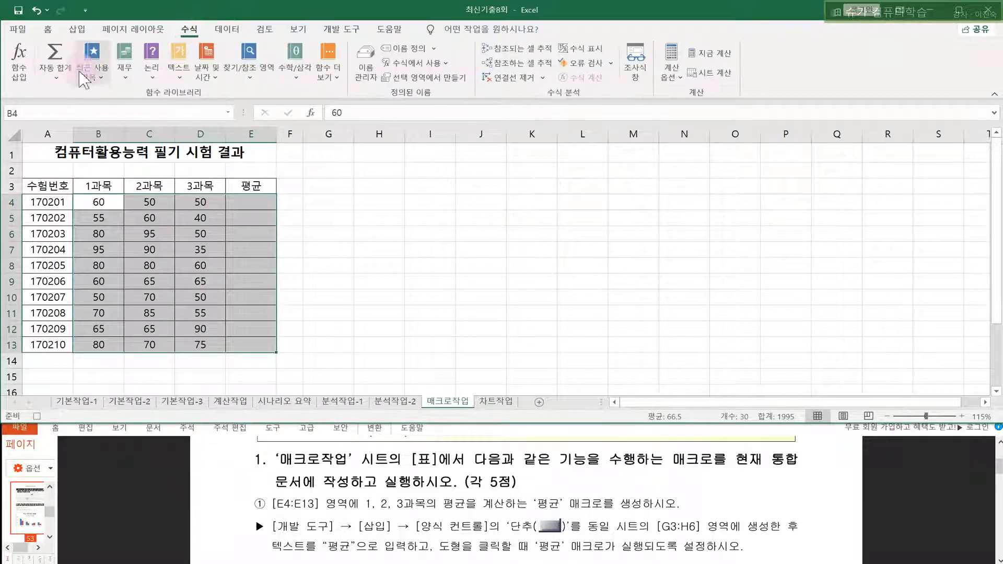
click(57, 72)
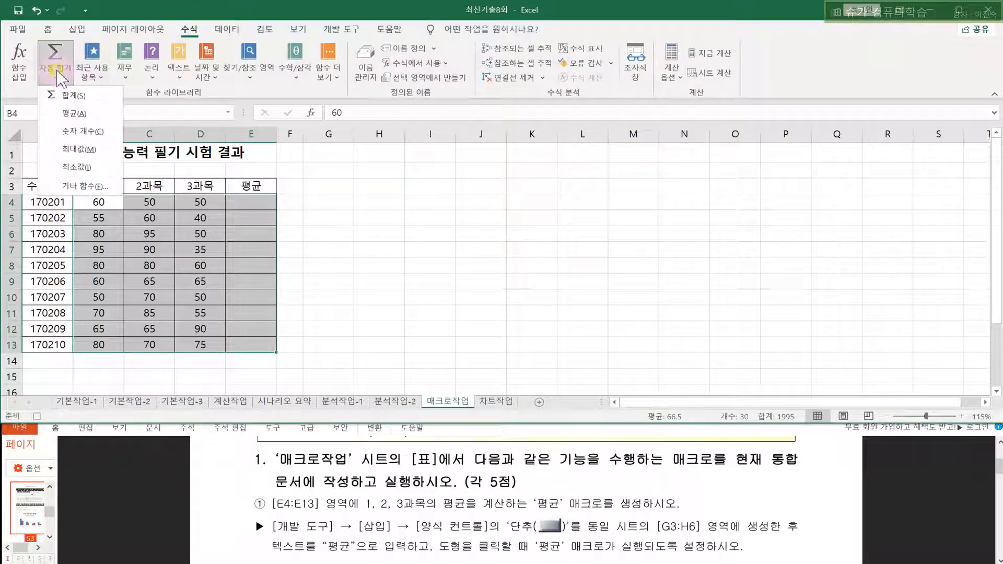
click(64, 119)
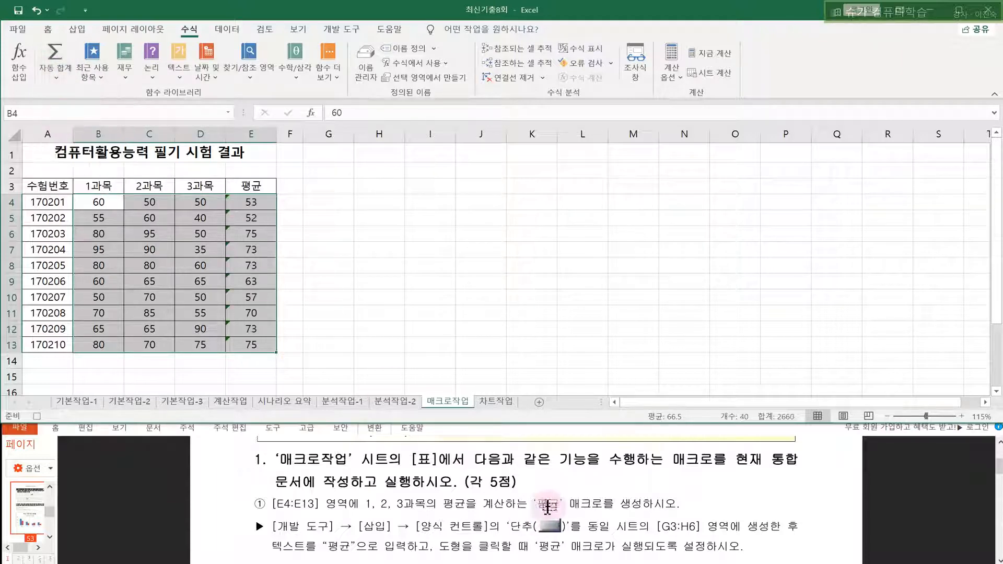
click(365, 216)
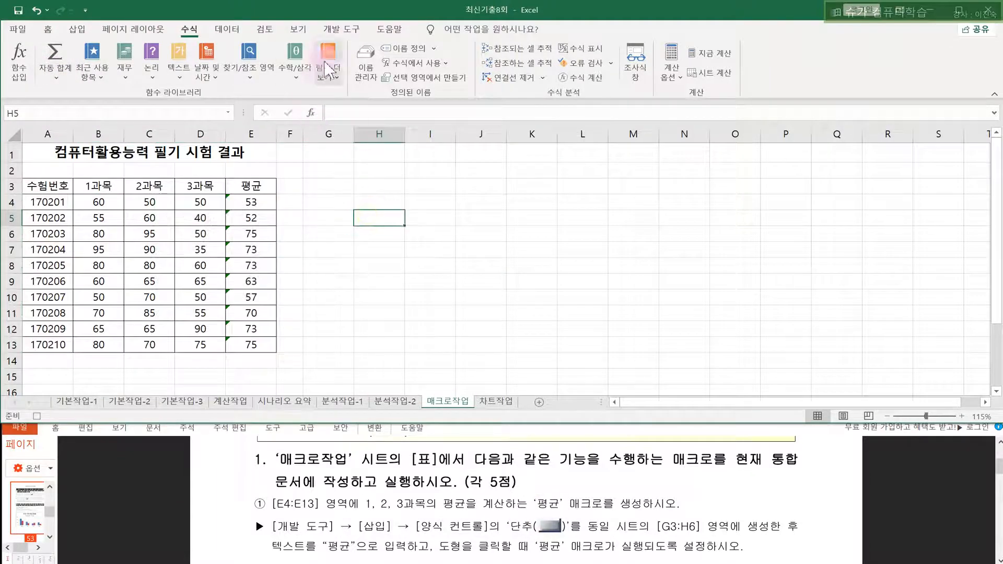
click(334, 32)
click(99, 51)
click(530, 279)
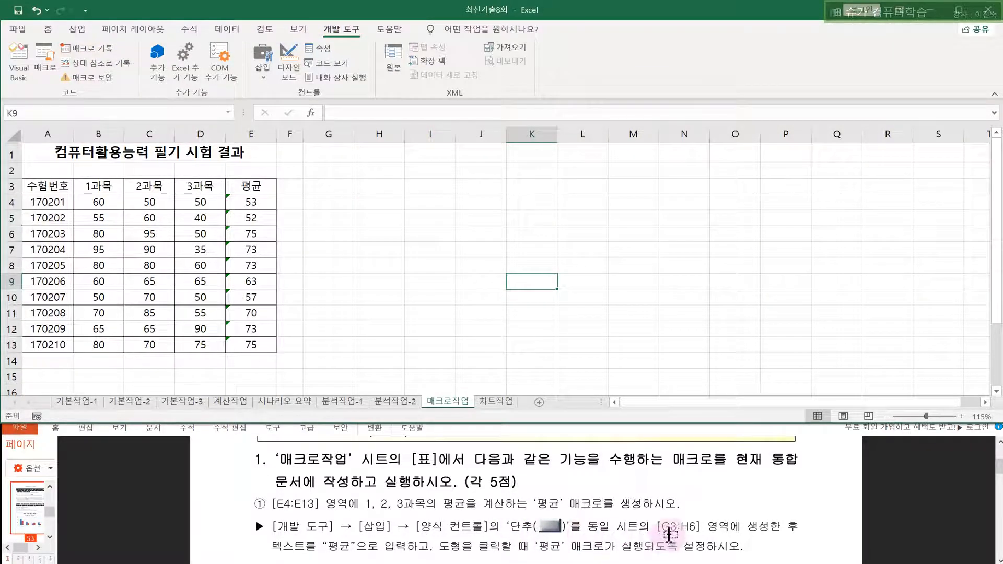
- Draw a form button over G3:H6, assign the 평균 macro and caption it 평균
click(313, 187)
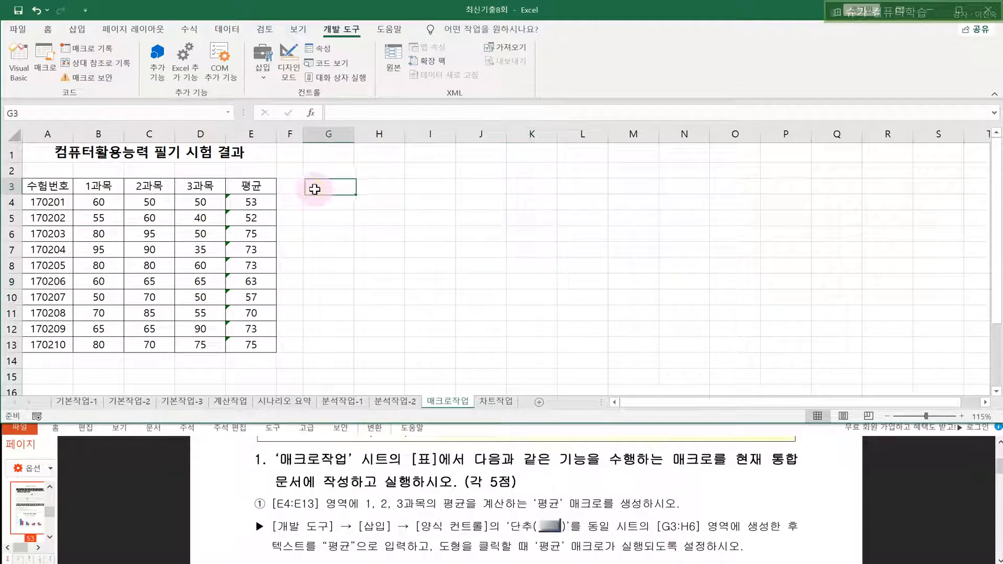
drag(350, 189, 392, 233)
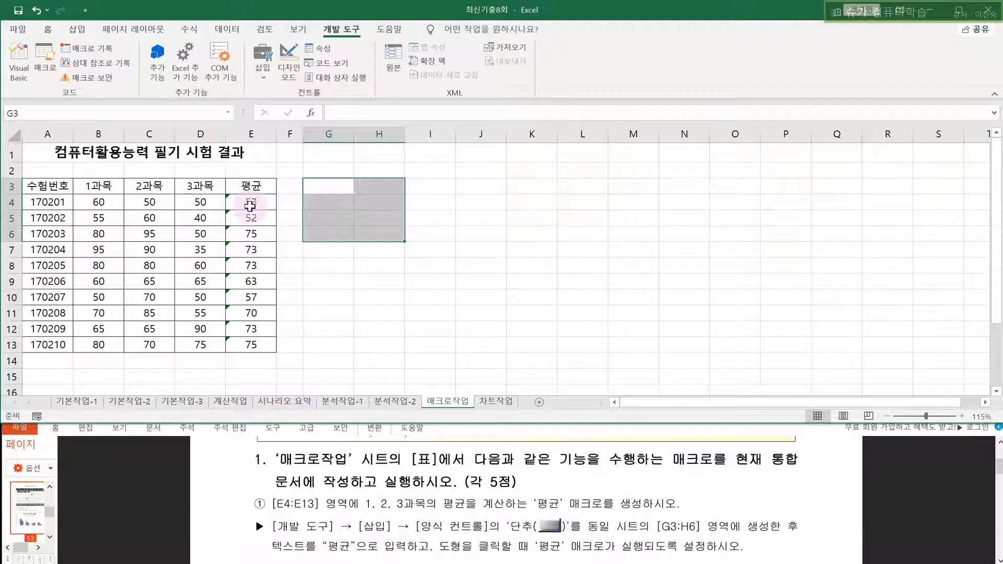
click(263, 65)
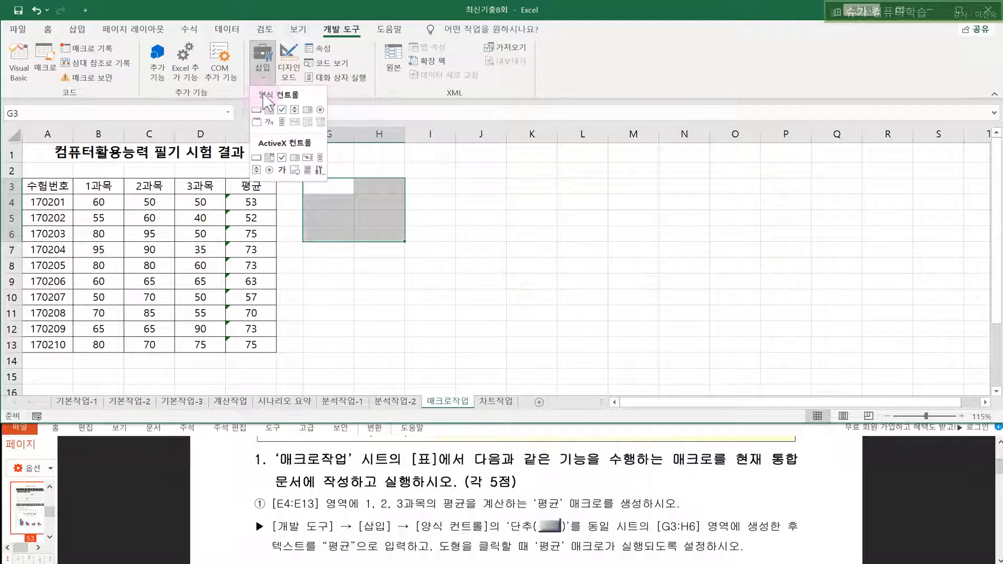
click(256, 109)
click(265, 78)
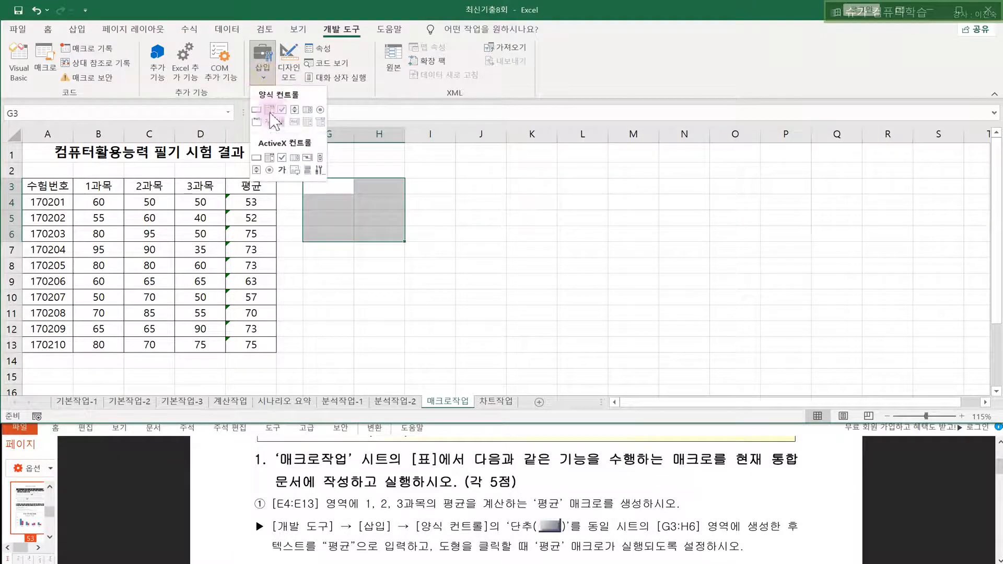
click(256, 109)
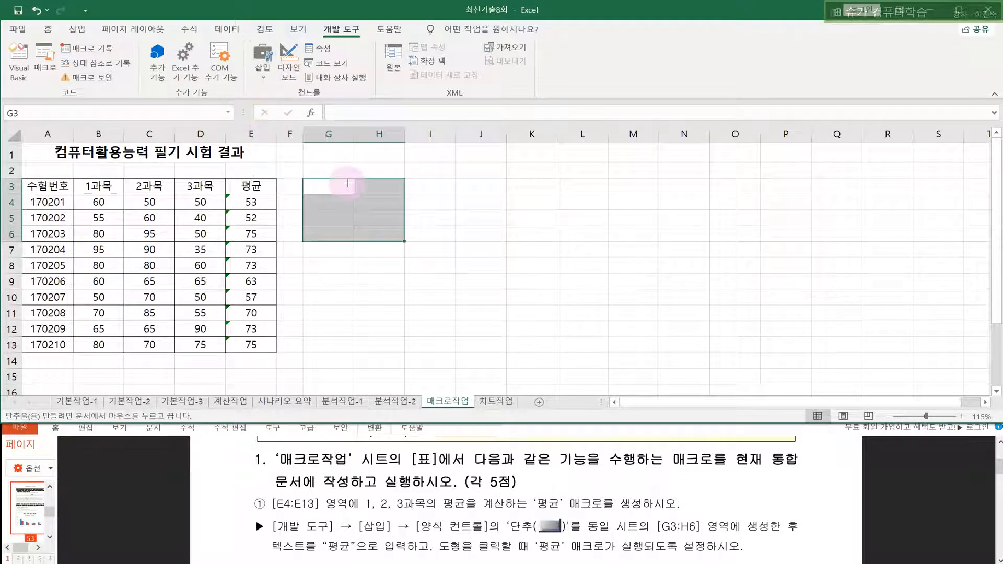
drag(303, 179, 396, 235)
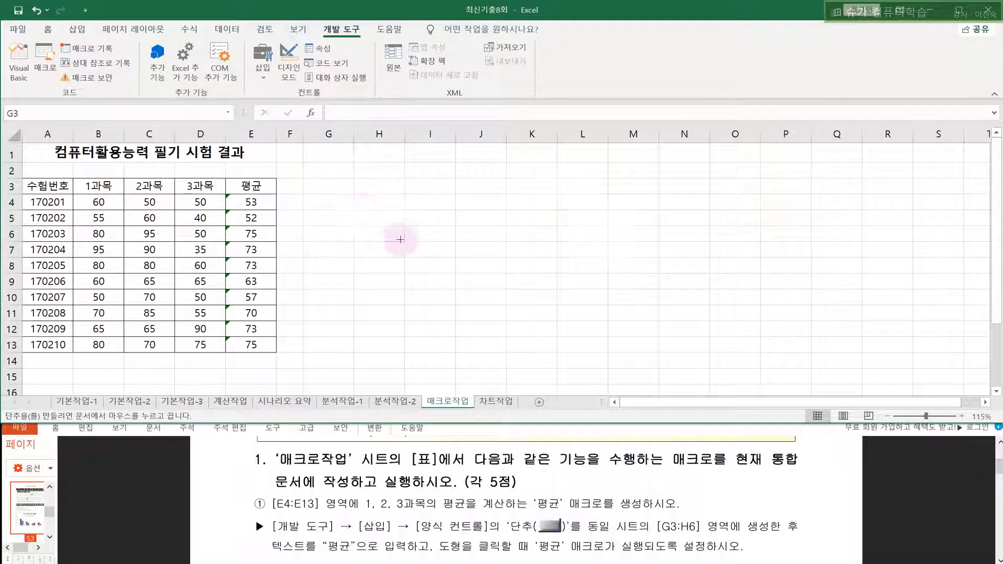
click(508, 174)
click(677, 374)
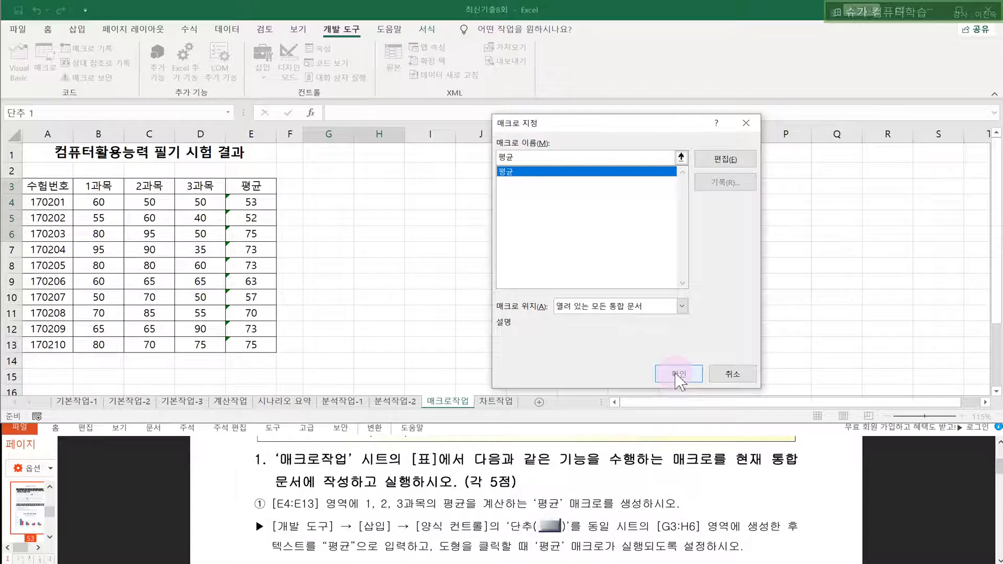
text(평)
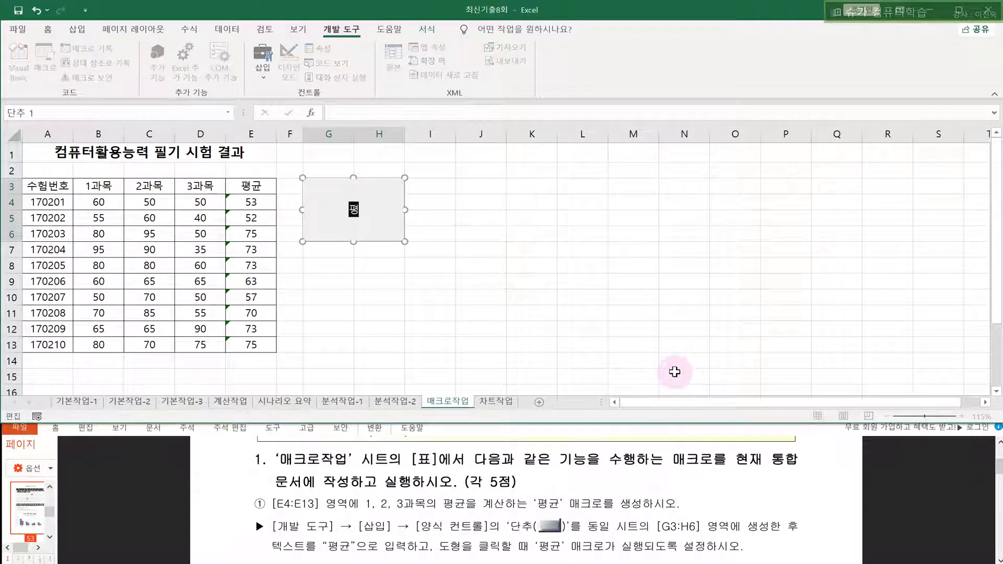
text(균)
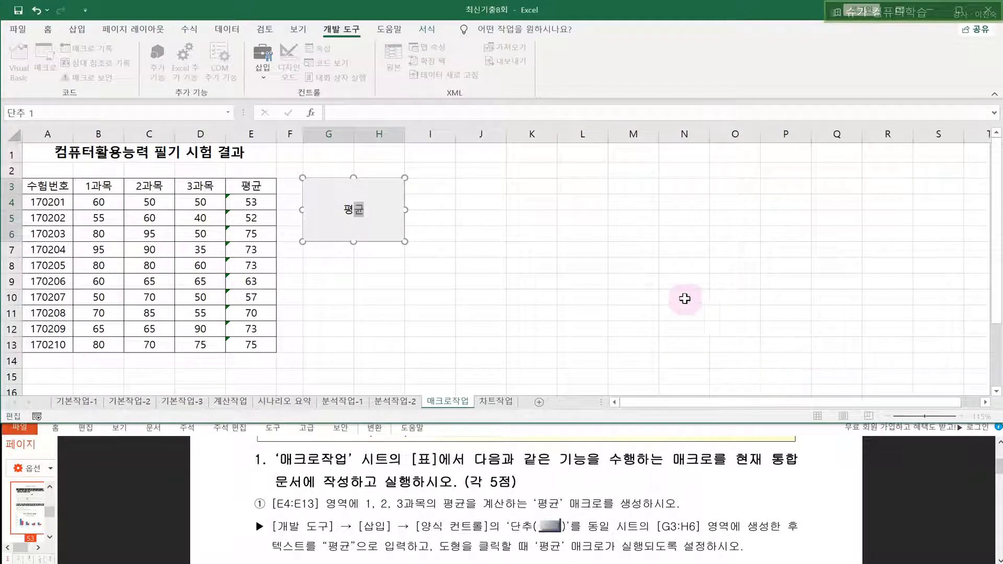
click(687, 298)
- Clear E4:E13 and click the 평균 button to refill the averages
drag(261, 203, 261, 342)
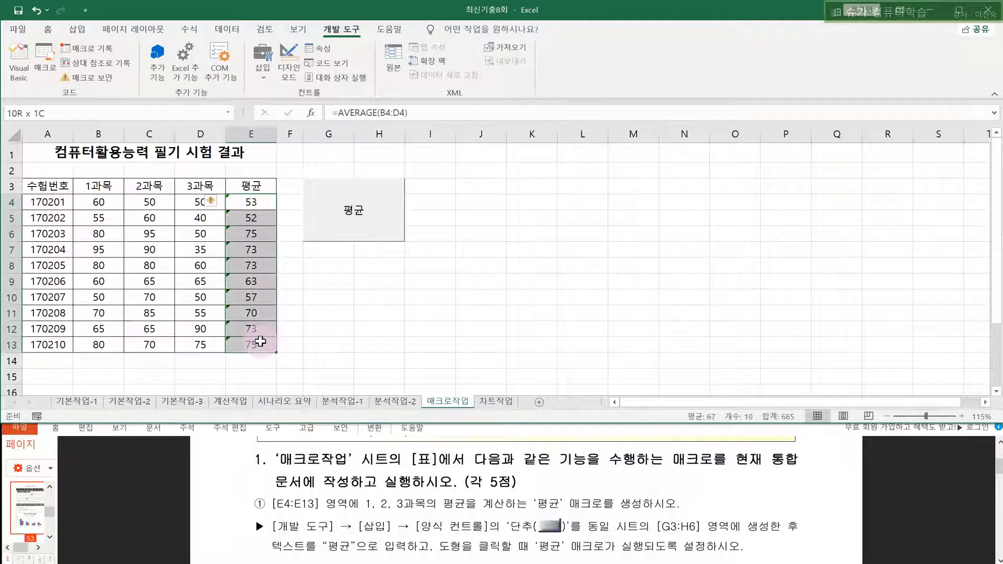
click(423, 306)
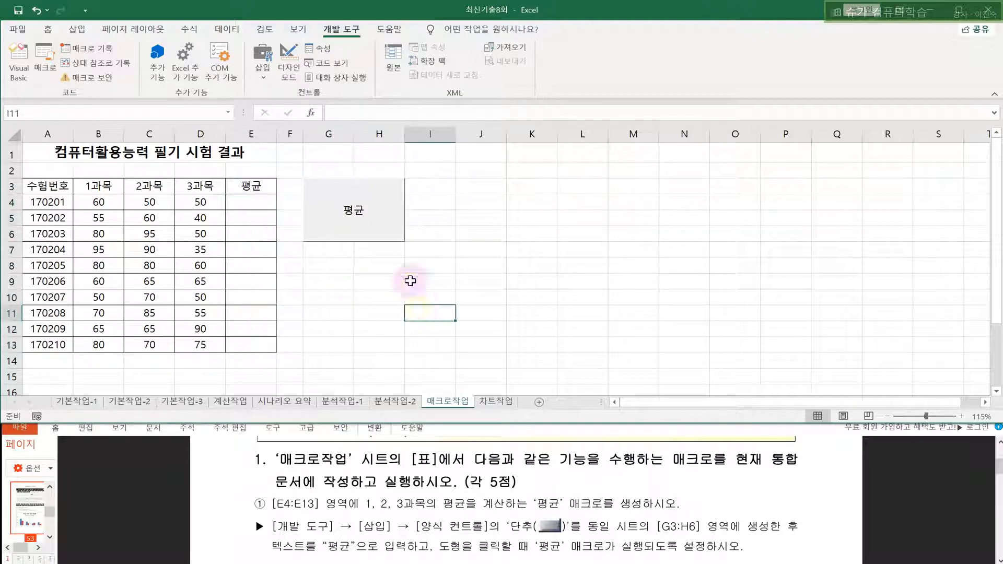
click(379, 214)
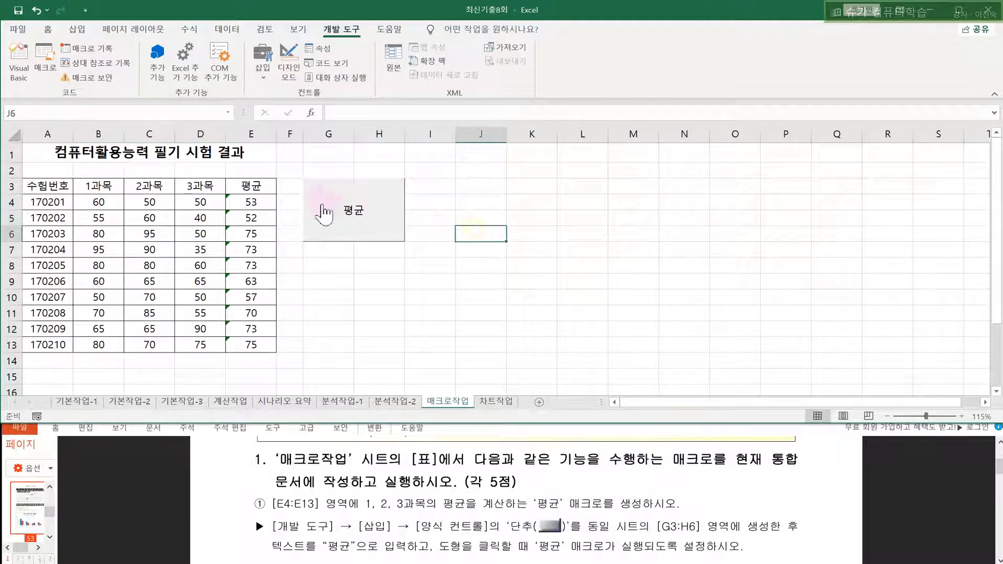
click(328, 134)
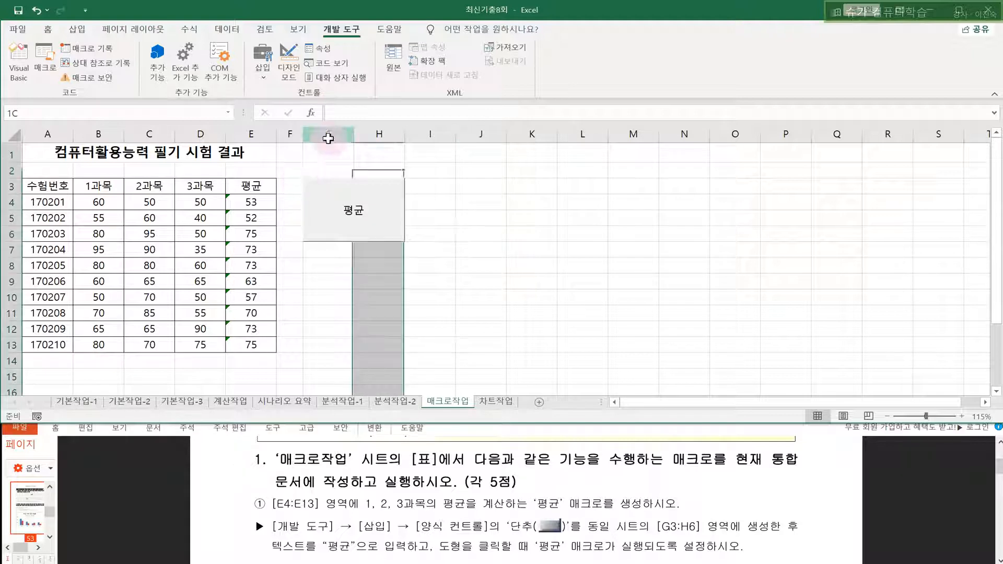
- Compare the 평균 button's edges with columns G:H and rows 3–6, then test-run it
click(379, 135)
click(9, 203)
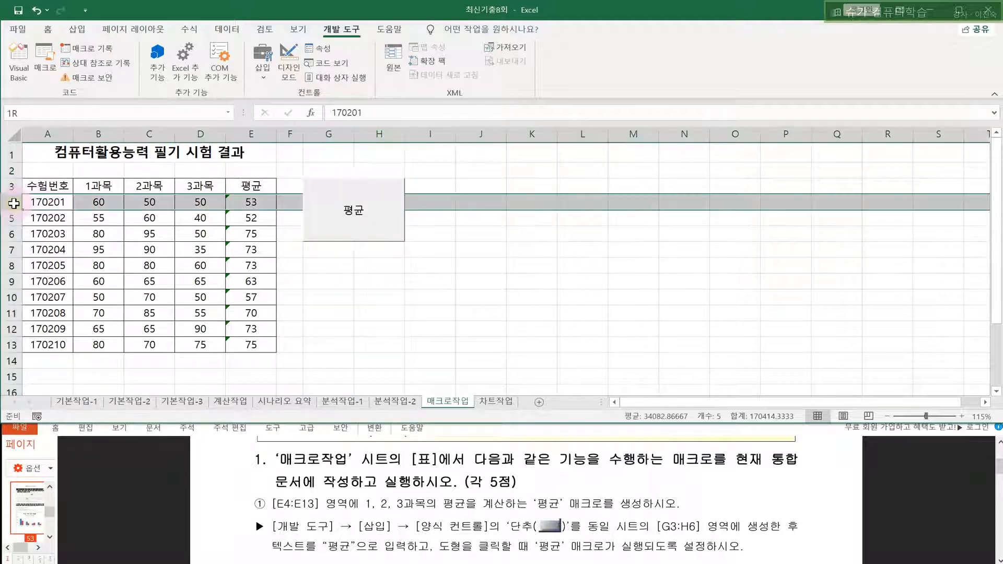
drag(14, 203, 11, 236)
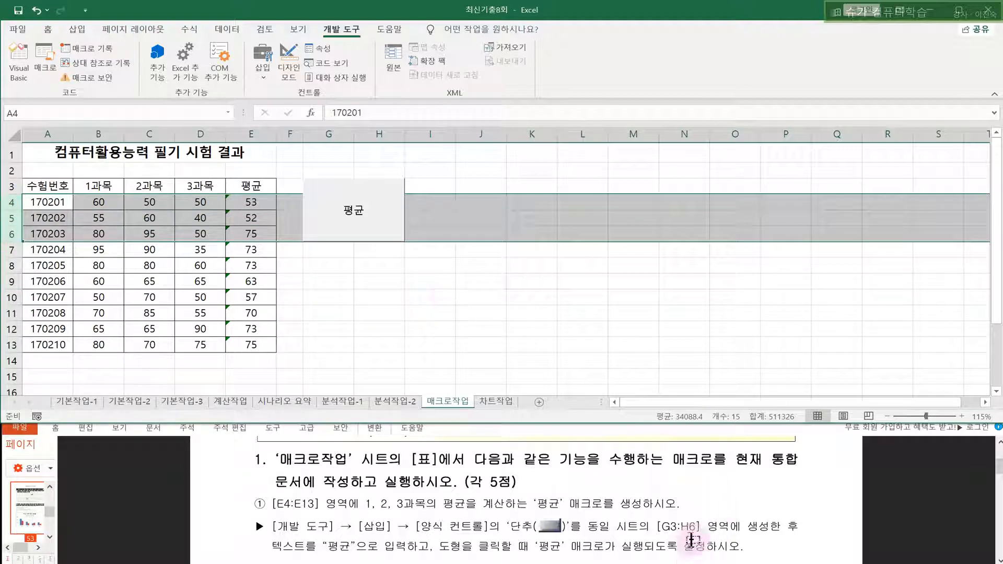
drag(662, 526, 694, 527)
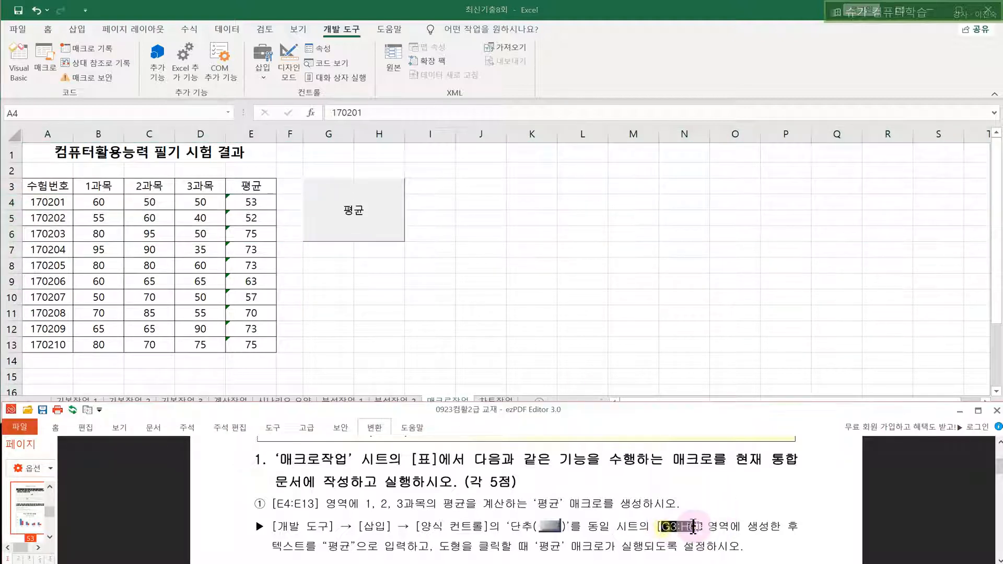
click(555, 329)
drag(8, 186, 11, 236)
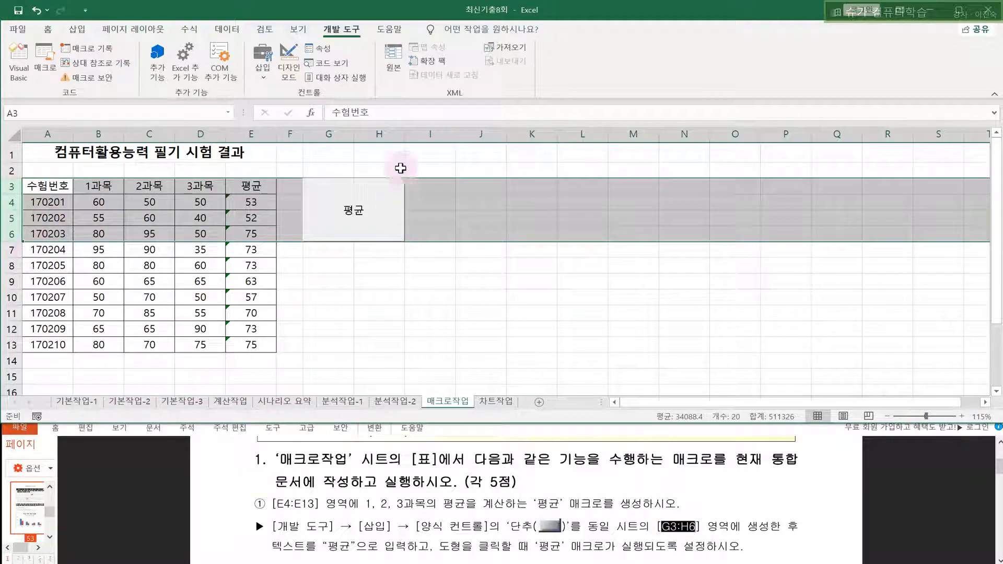
click(336, 135)
click(482, 281)
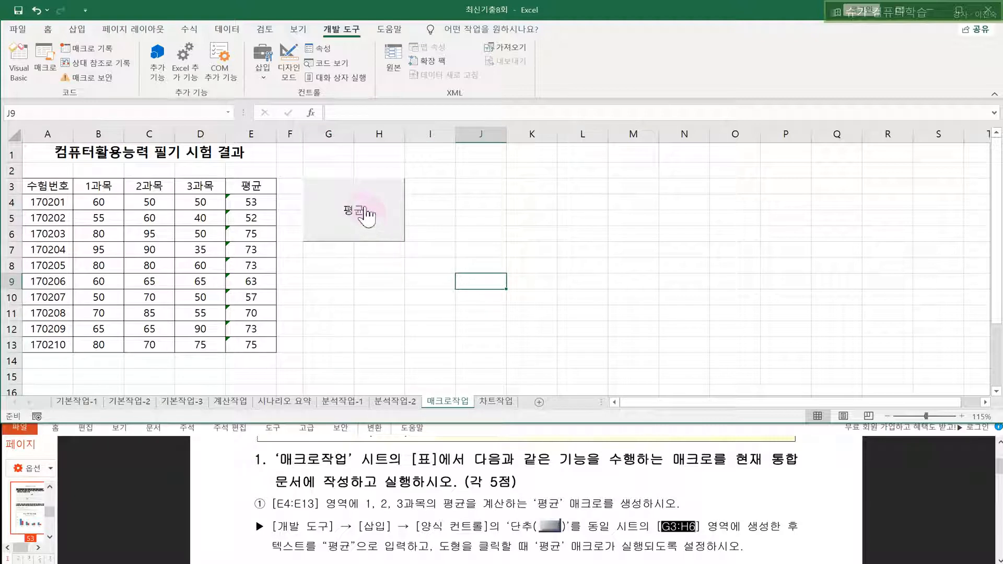
click(381, 297)
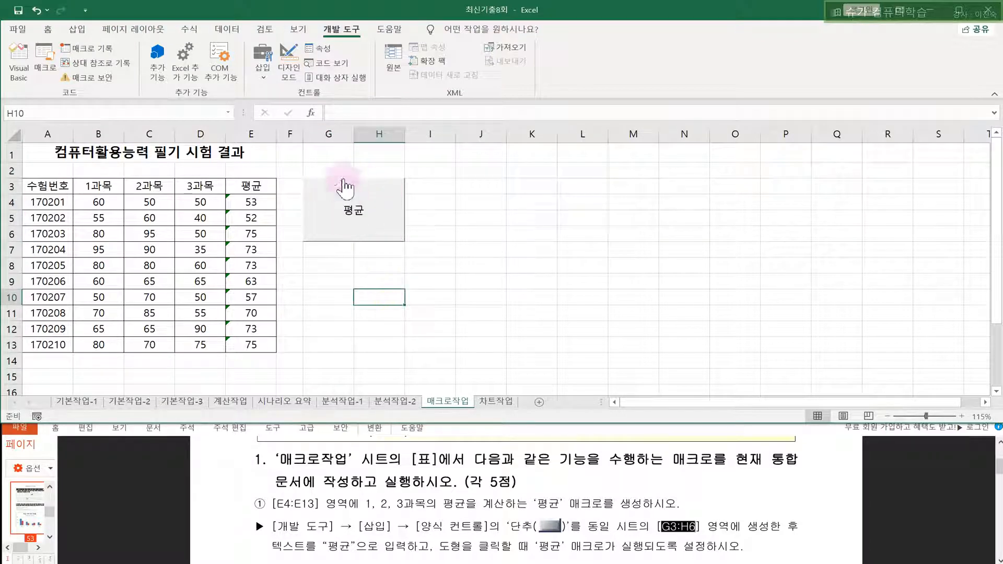
click(384, 239)
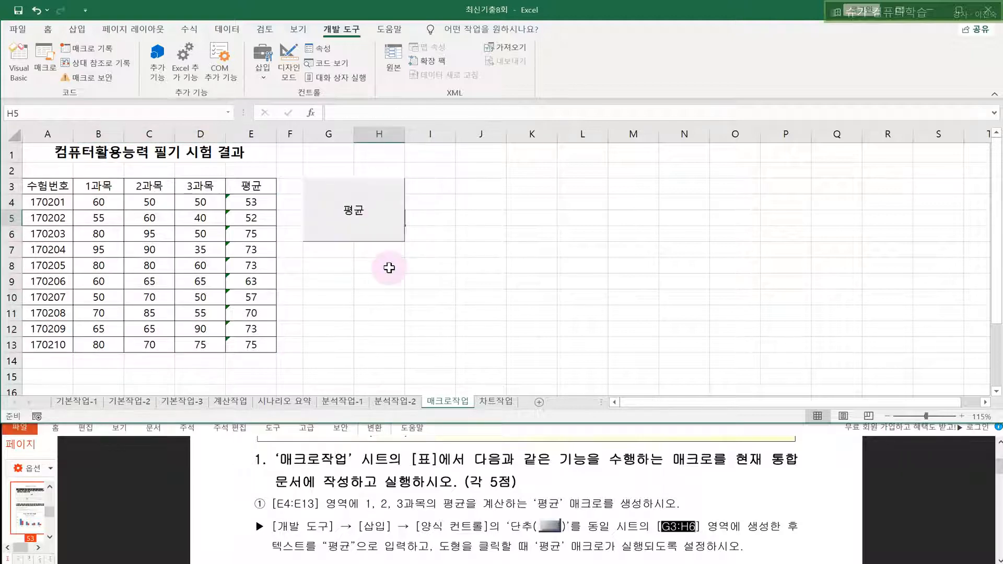
- Resize the 평균 button to fit exactly within G3:H6 and verify the fit
right_click(381, 218)
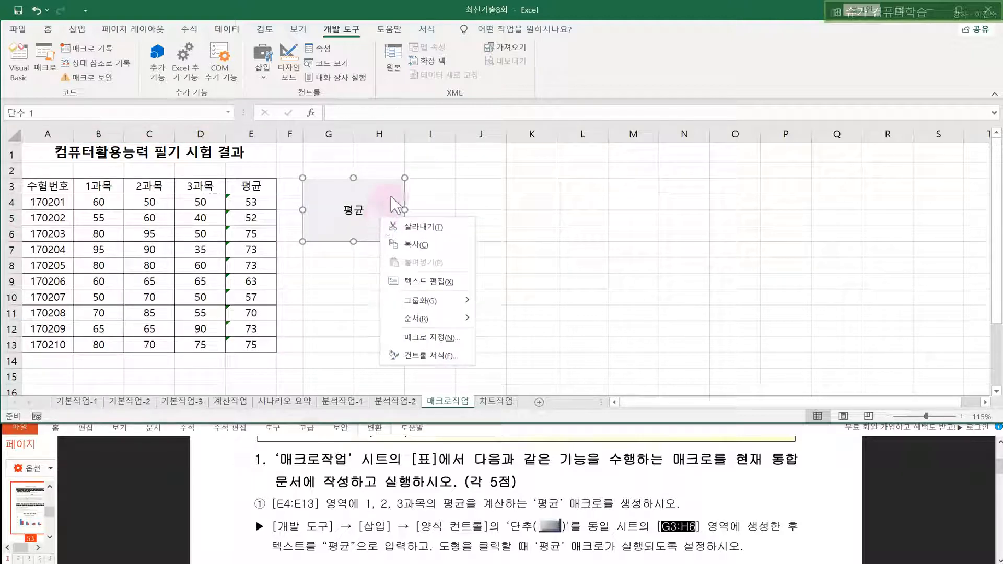
click(403, 178)
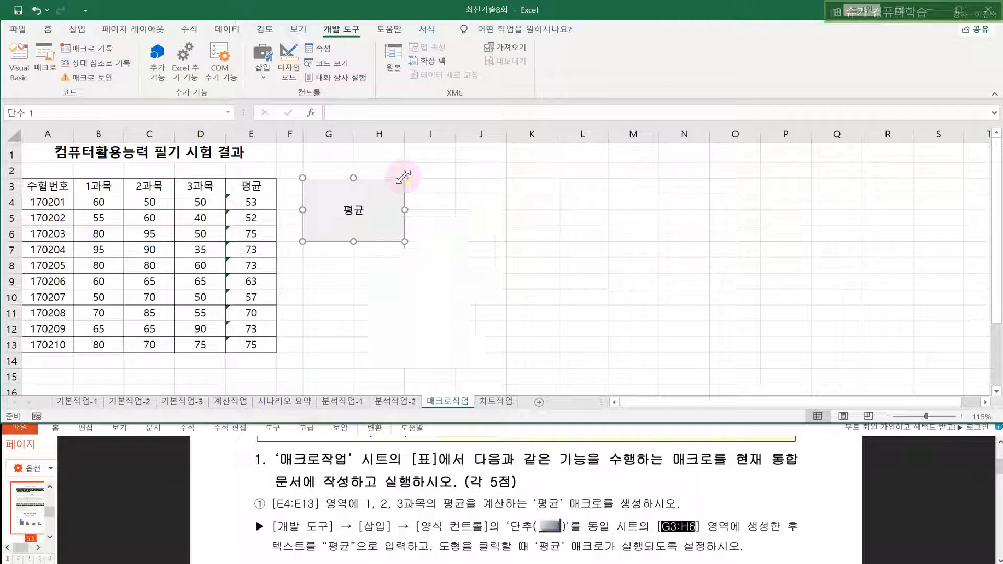
mouse_move(403, 177)
mouse_down()
mouse_move(377, 197)
mouse_move(406, 182)
mouse_up()
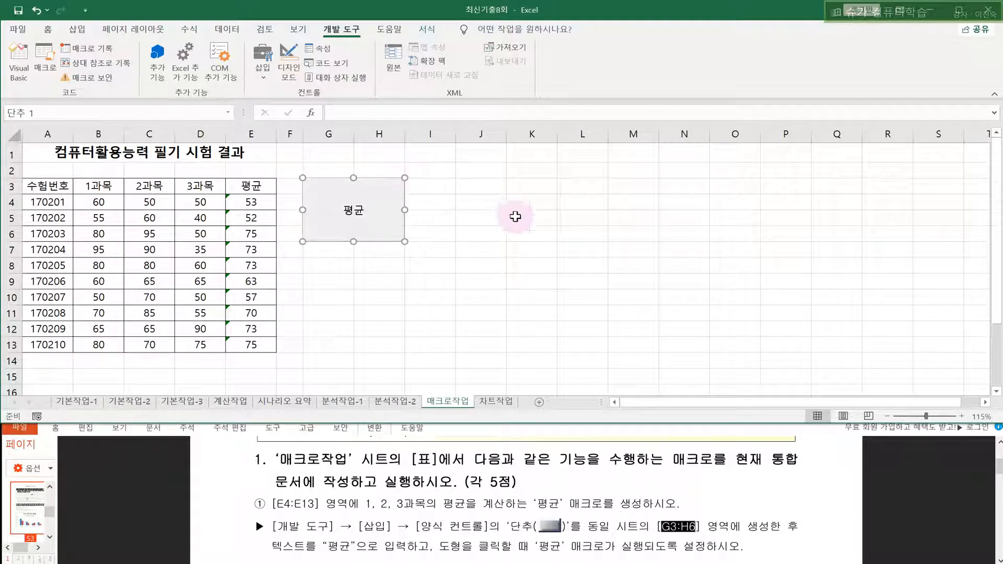
click(517, 218)
click(336, 132)
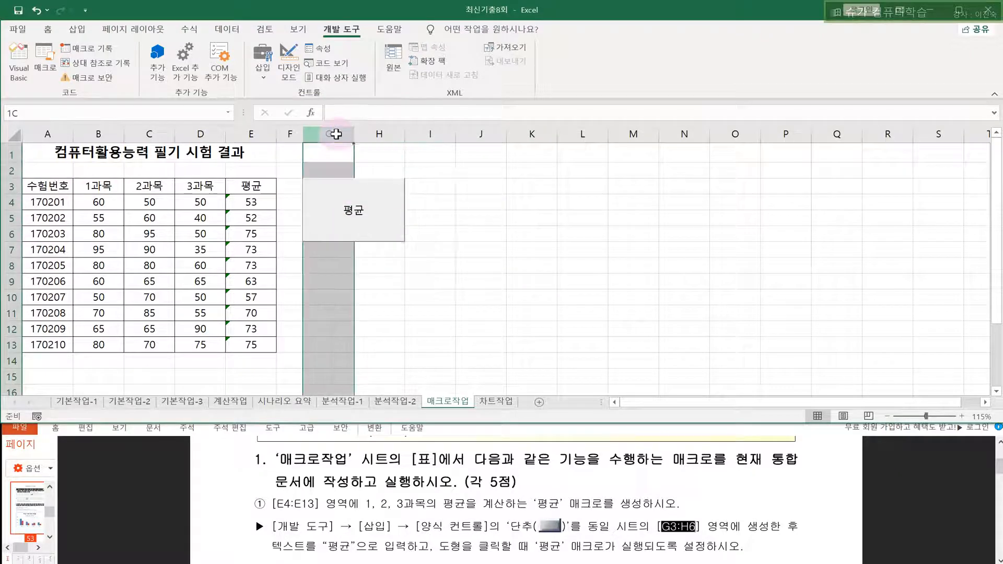
click(369, 133)
click(512, 268)
click(572, 301)
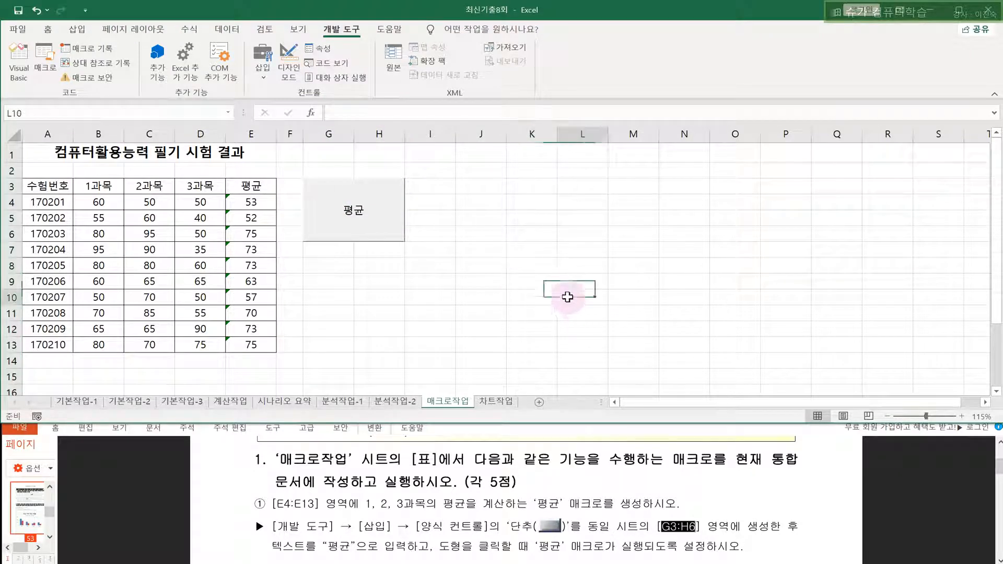
- Scroll the PDF to read task ②'s 채우기색 macro instructions
scroll(445, 345, down, 2)
scroll(444, 345, up, 2)
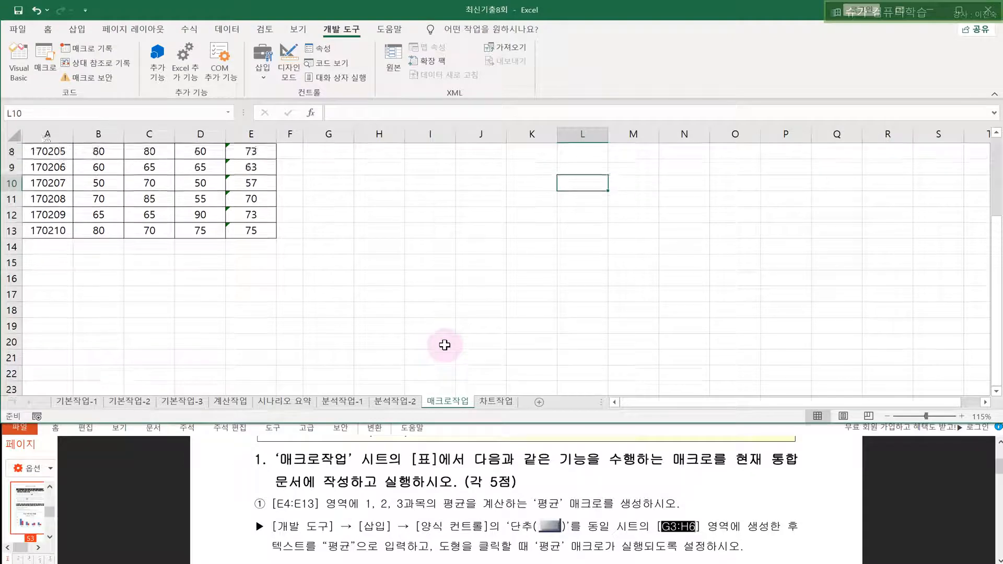
click(463, 490)
scroll(463, 490, down, 3)
scroll(463, 490, down, 2)
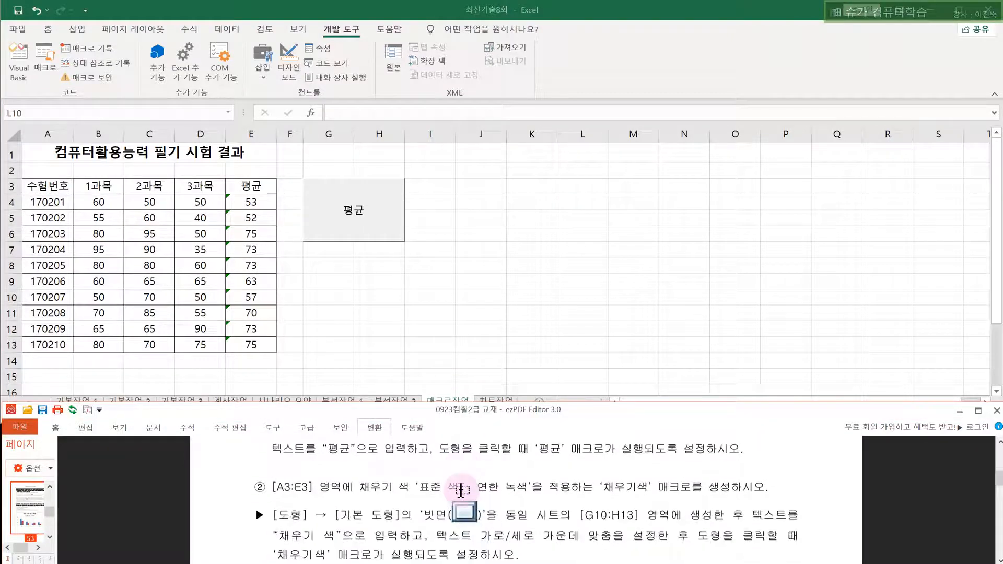
- Start recording a new macro named 채우기색
click(601, 294)
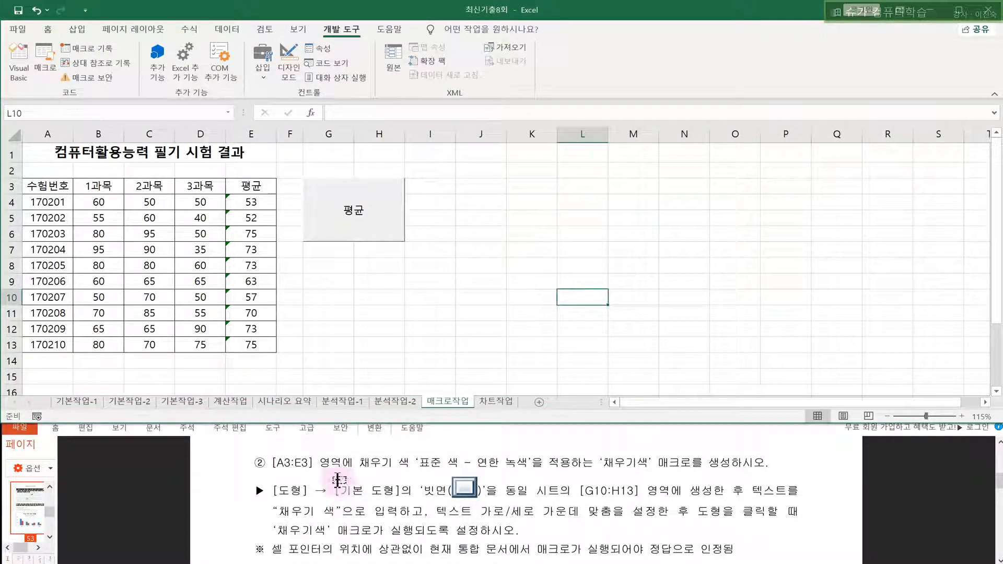
click(277, 463)
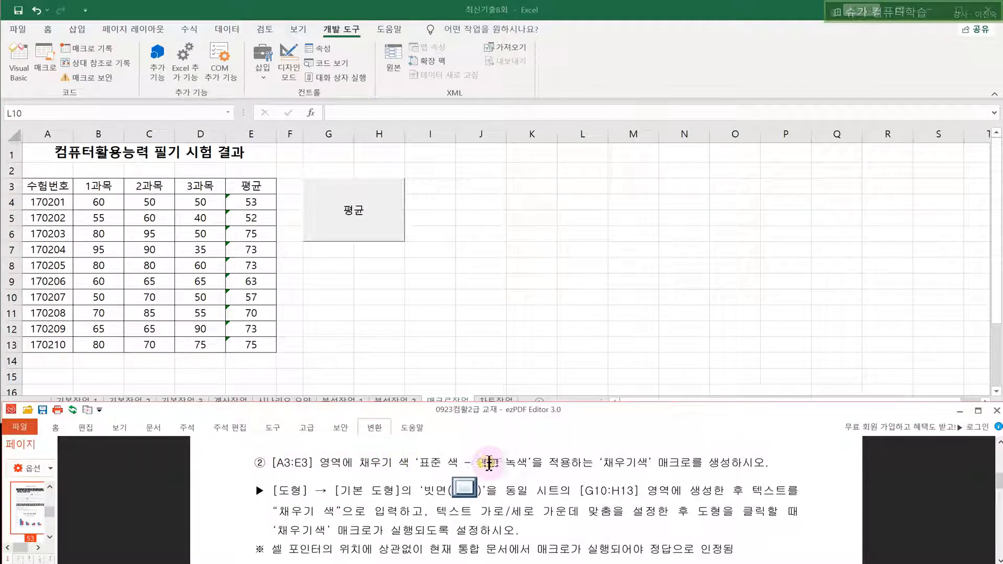
click(619, 463)
click(632, 397)
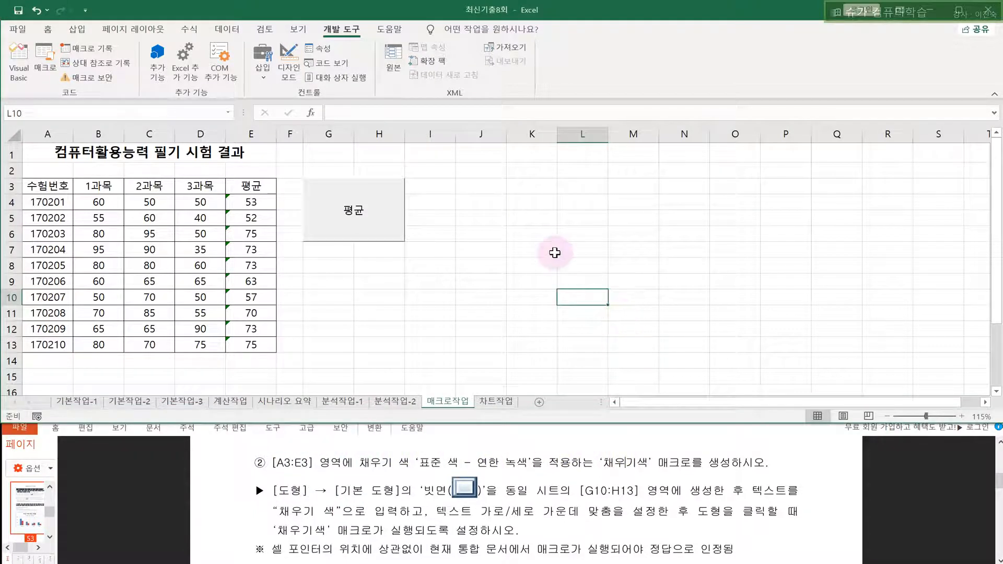
click(536, 204)
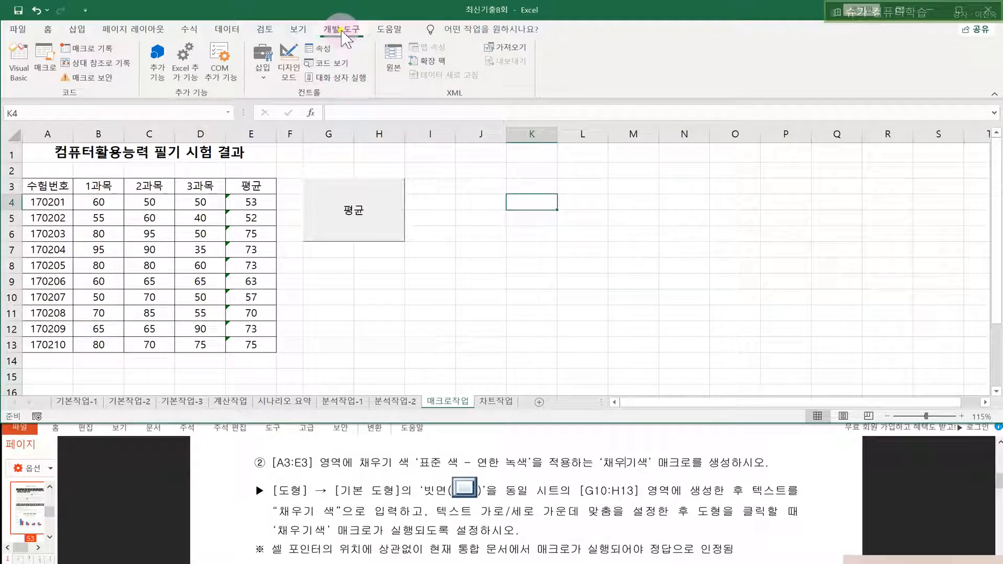
click(105, 52)
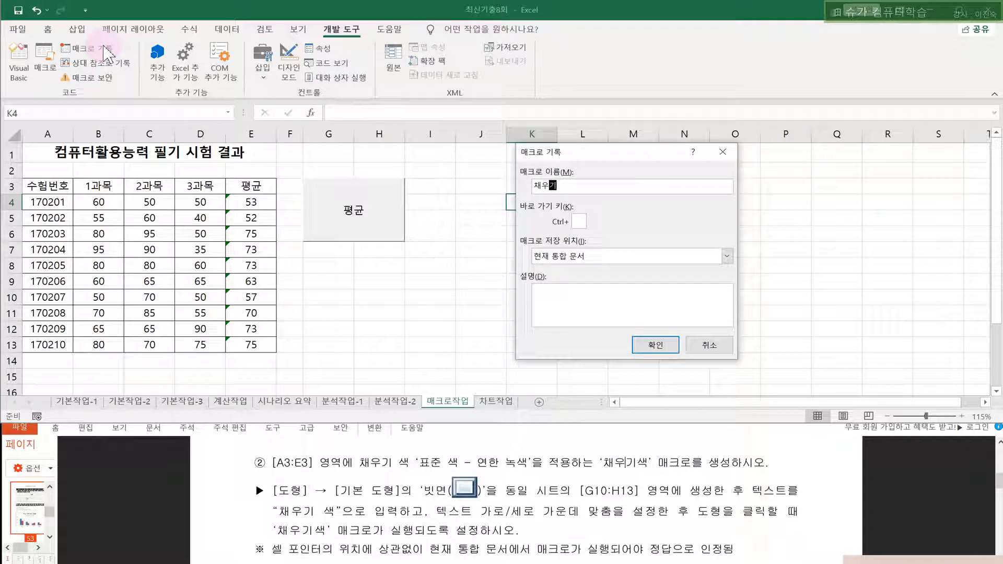
key(Return)
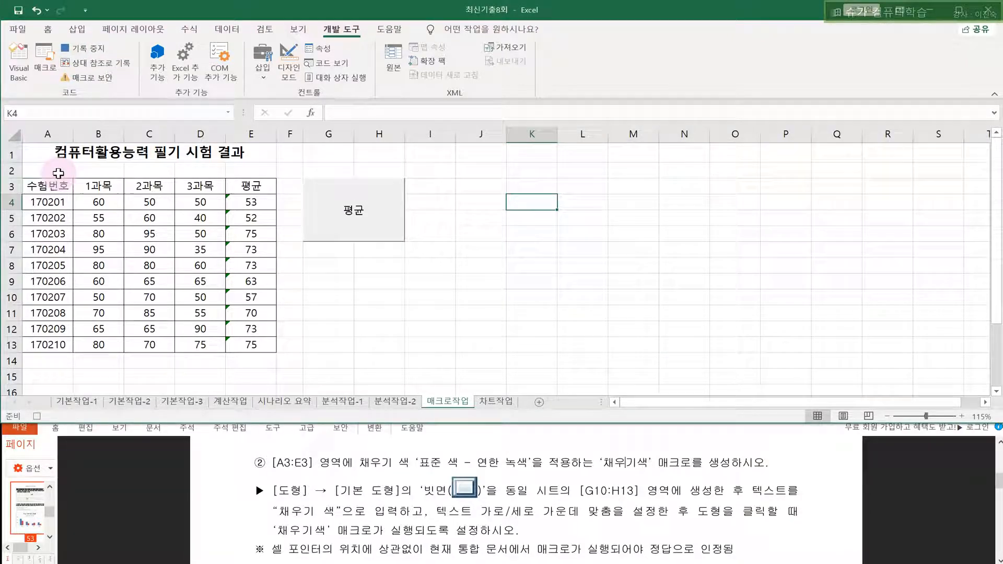
- Fill the header row A3:E3 with light green (연한 녹색) and stop the recording
drag(55, 186, 242, 187)
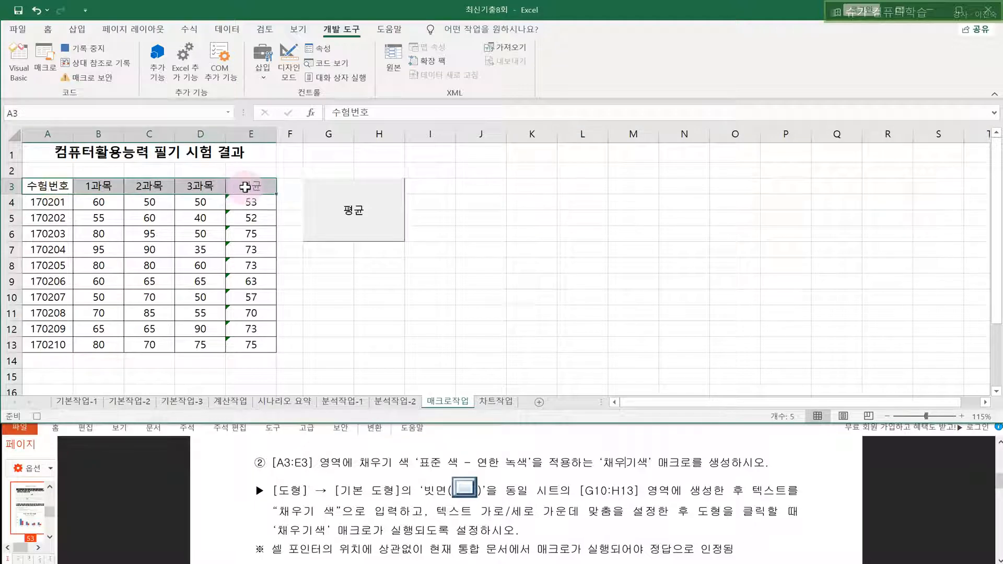
right_click(245, 188)
click(307, 170)
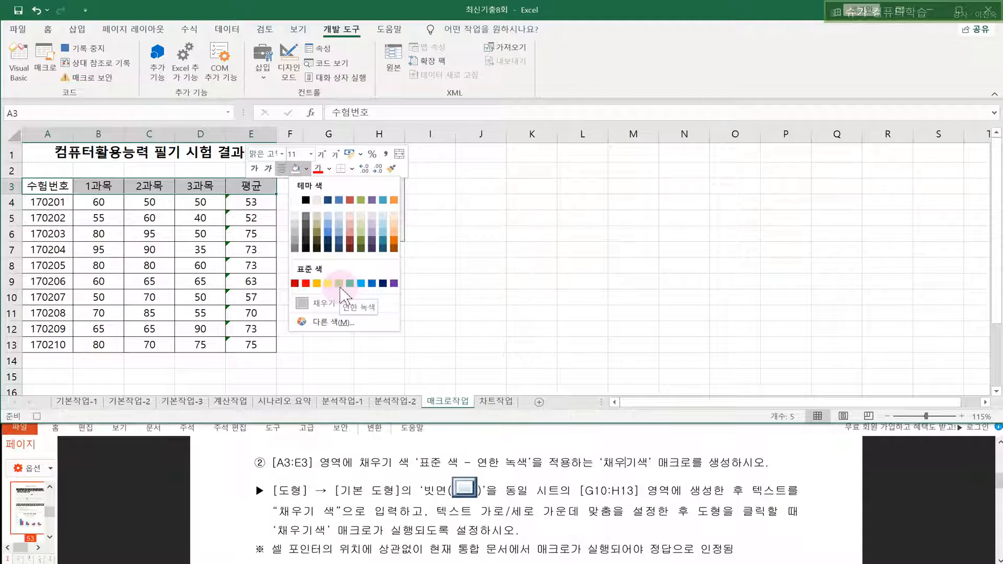
click(340, 284)
click(99, 49)
click(588, 247)
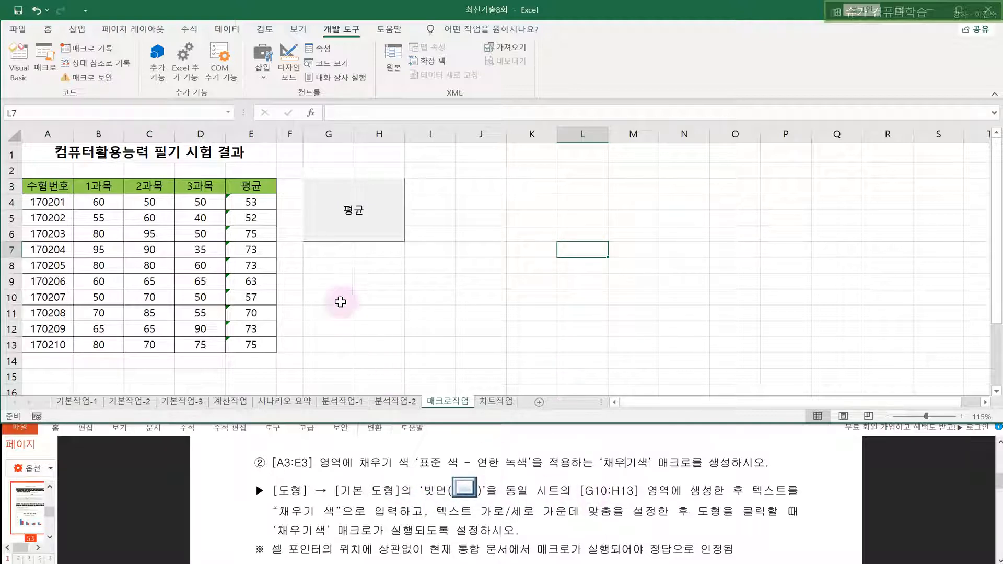
- Select G10:H13 and draw a Bevel shape over that range
click(330, 282)
click(327, 301)
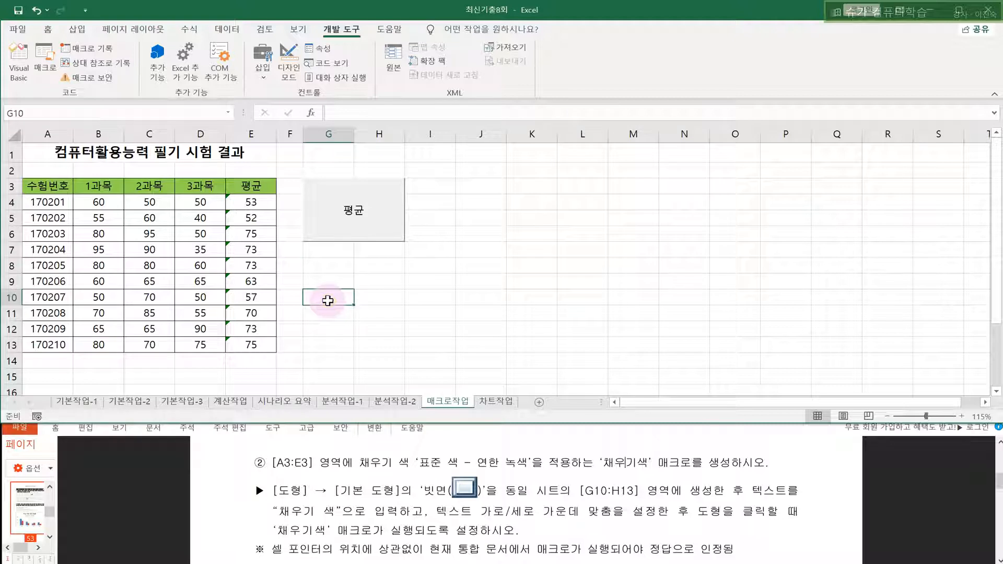
drag(331, 301, 378, 346)
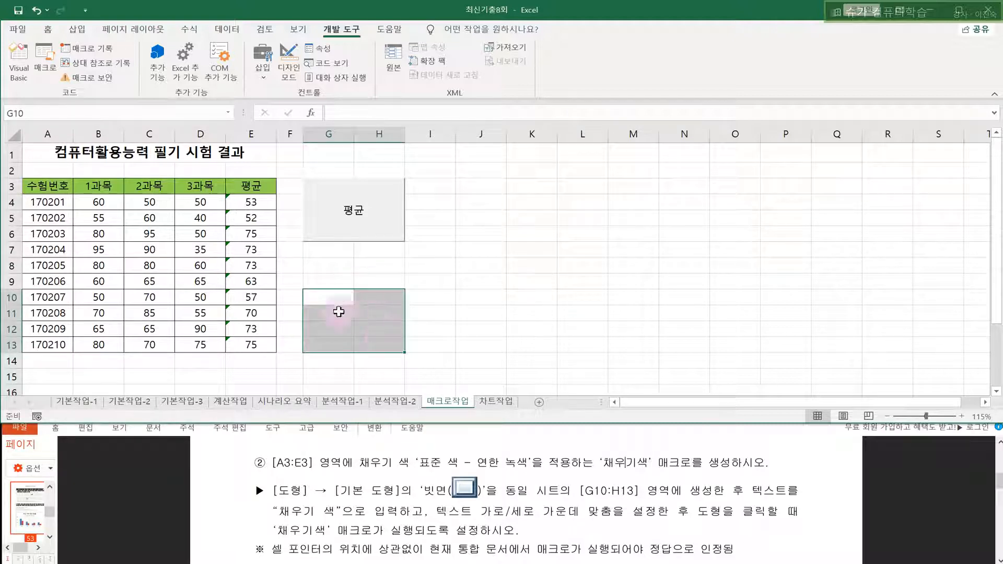
click(75, 29)
click(153, 62)
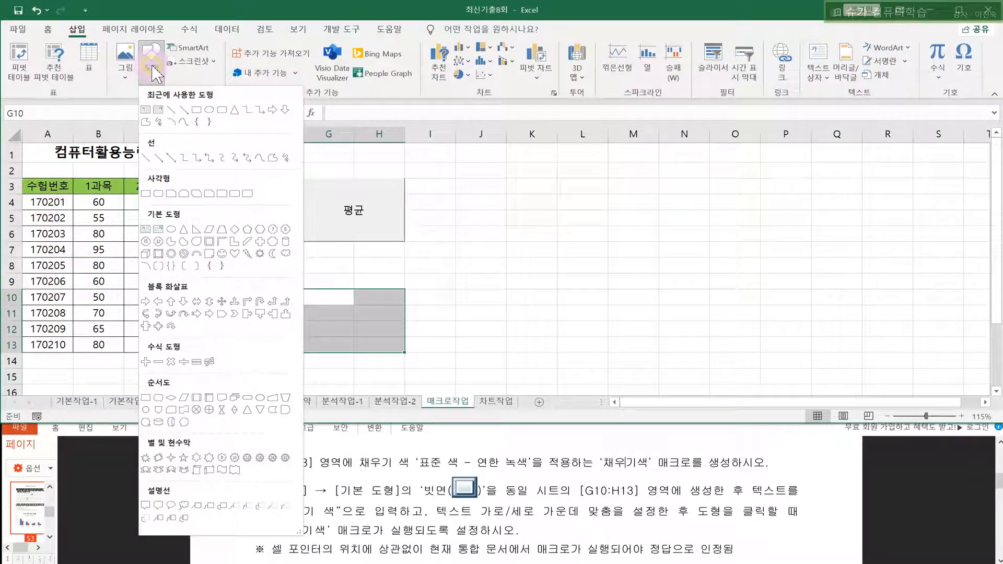
click(159, 254)
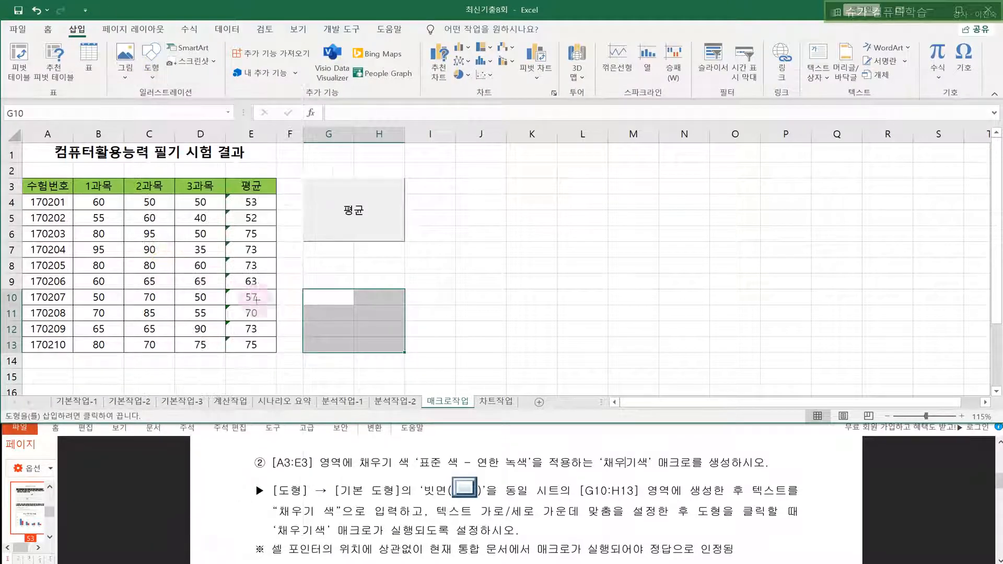
drag(302, 291, 394, 353)
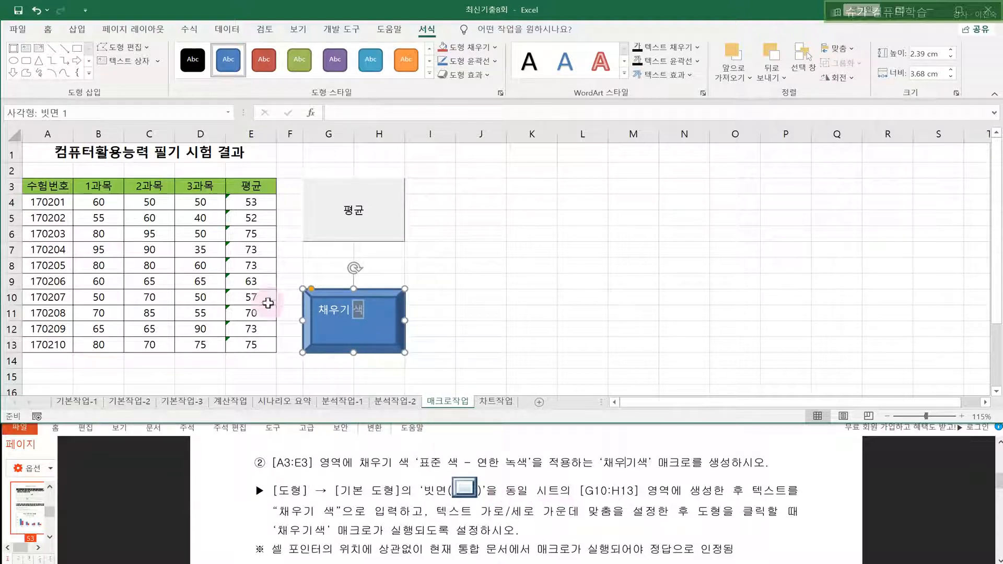
- Centre the shape's text both vertically and horizontally
click(48, 28)
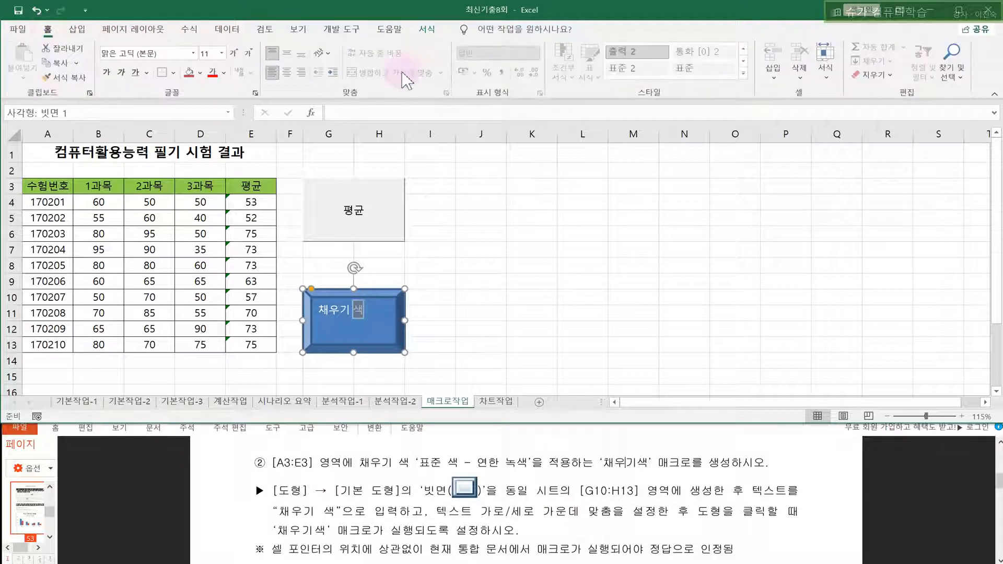
click(286, 53)
click(286, 72)
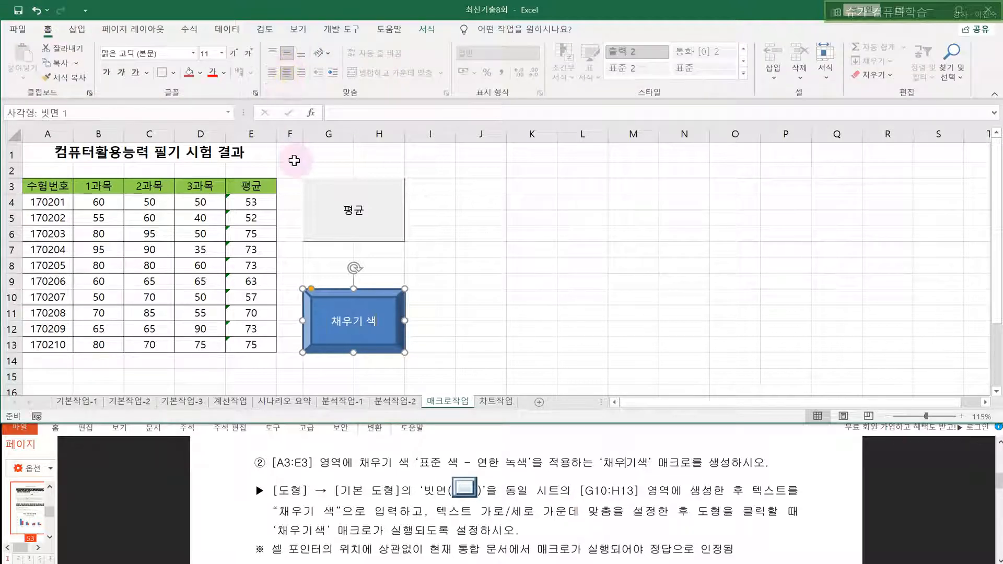
- Assign the 채우기색 macro to the bevel shape
right_click(389, 319)
right_click(389, 319)
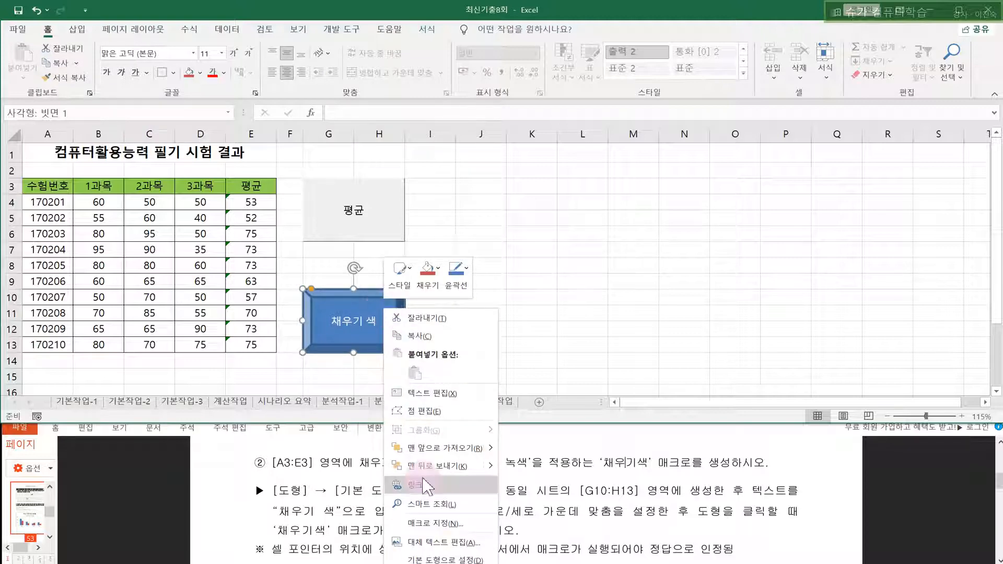
click(426, 531)
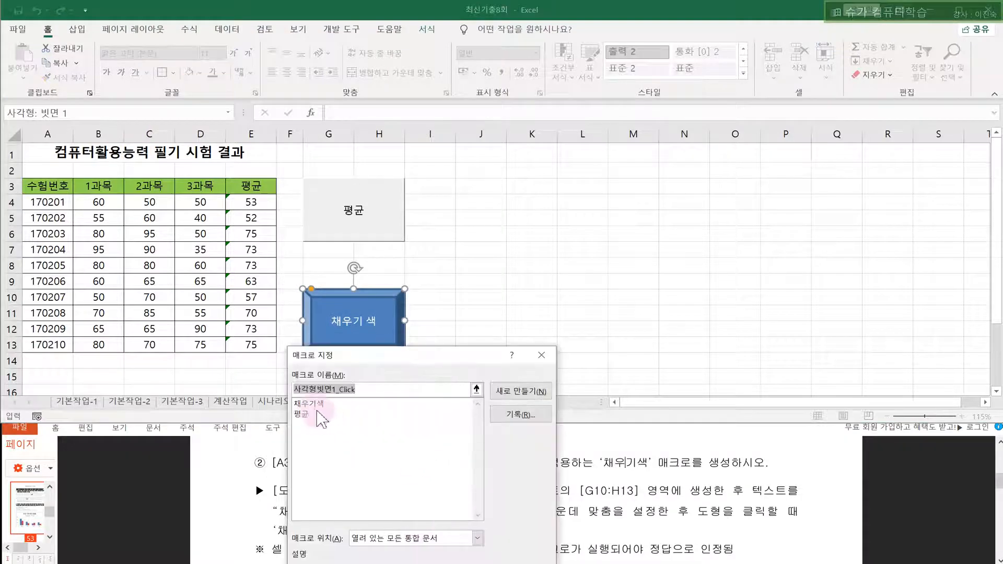
click(312, 404)
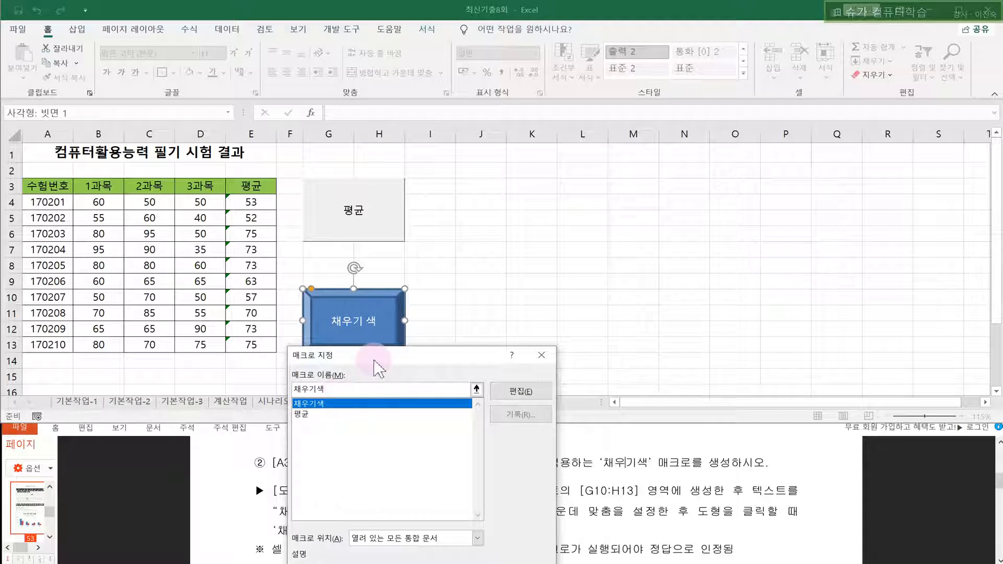
drag(381, 356, 515, 194)
click(606, 444)
click(531, 296)
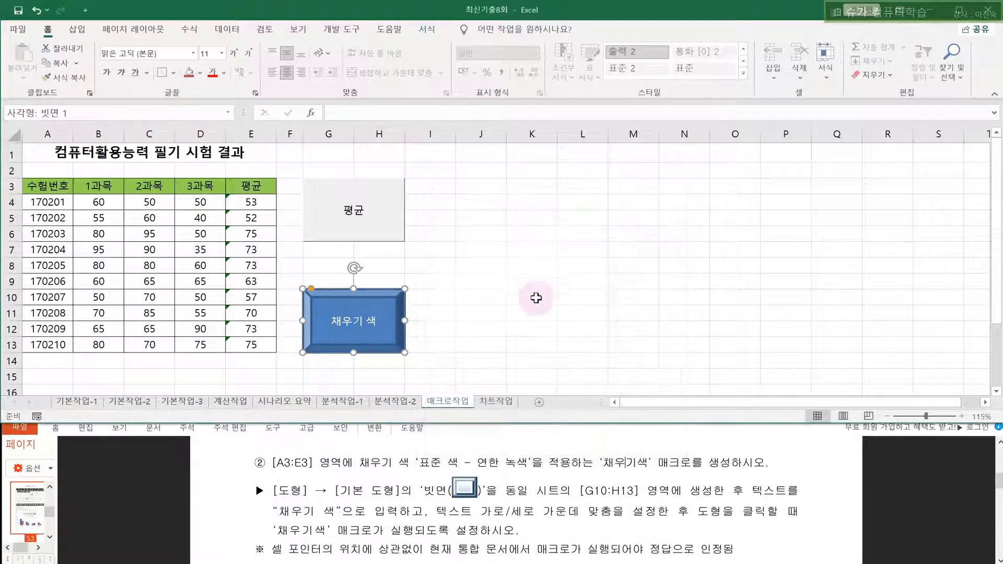
- Clear the fill from header row A3:E3, then run the 채우기 색 shape's macro to refill it light green
drag(52, 185, 247, 184)
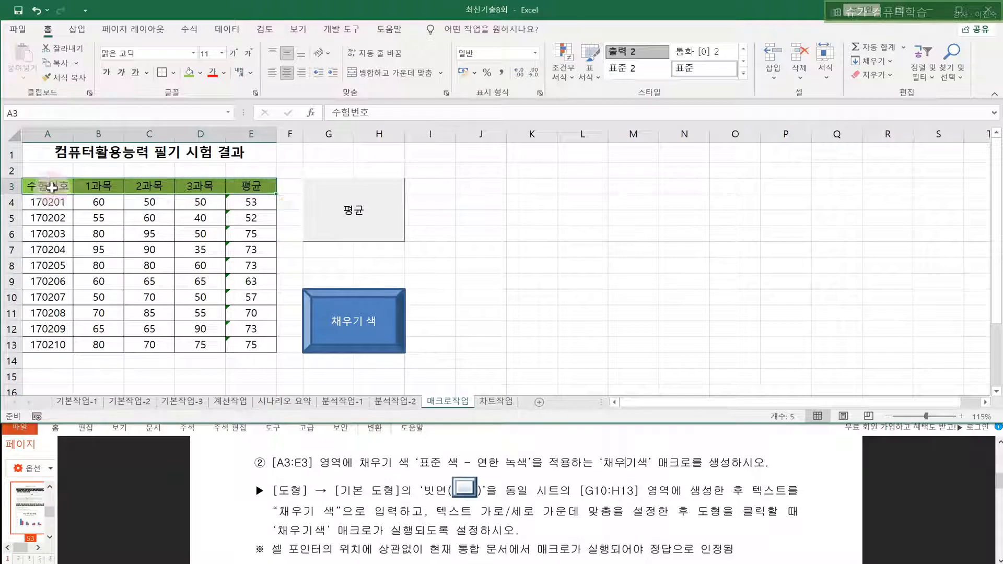
click(199, 72)
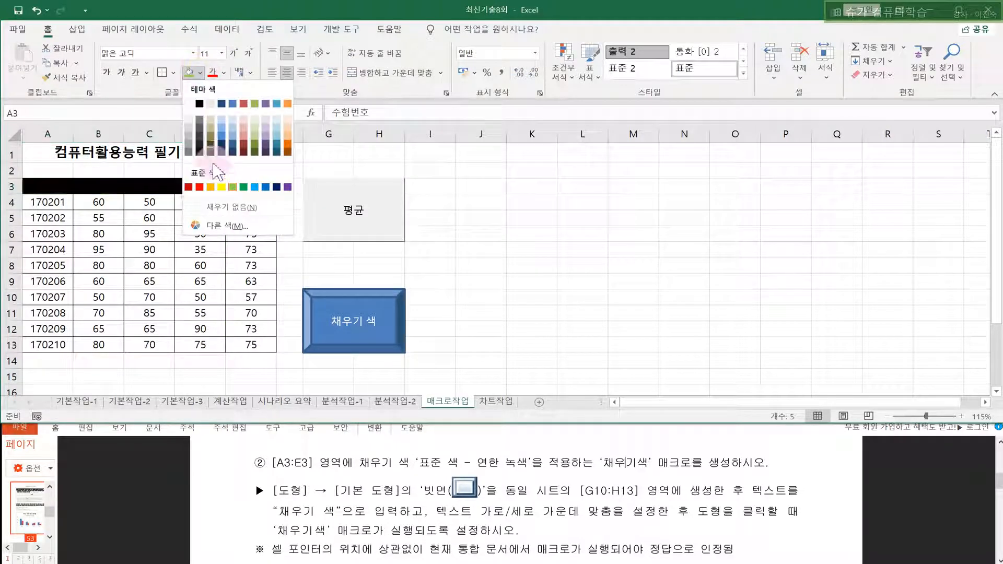
click(238, 208)
click(638, 283)
click(387, 330)
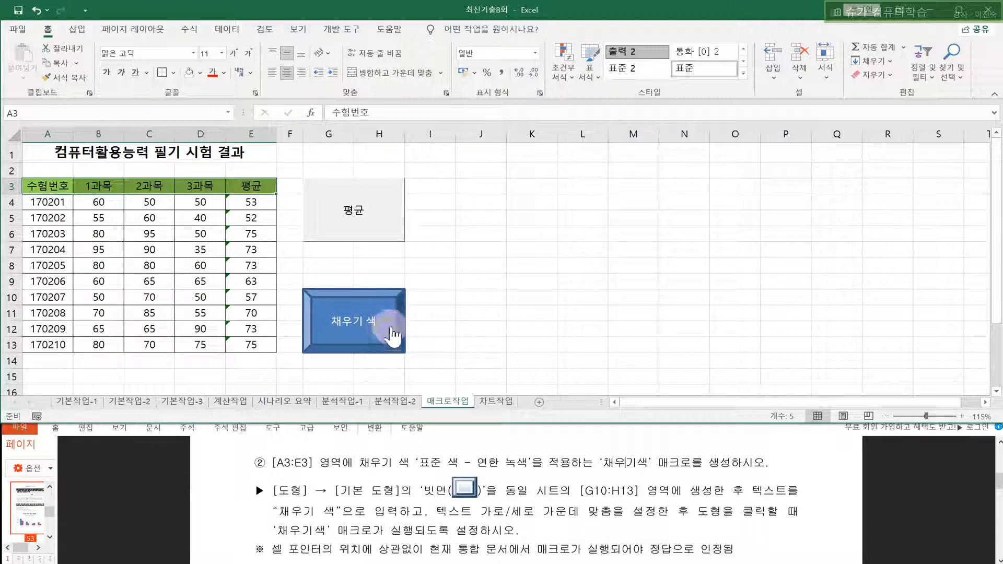
click(515, 232)
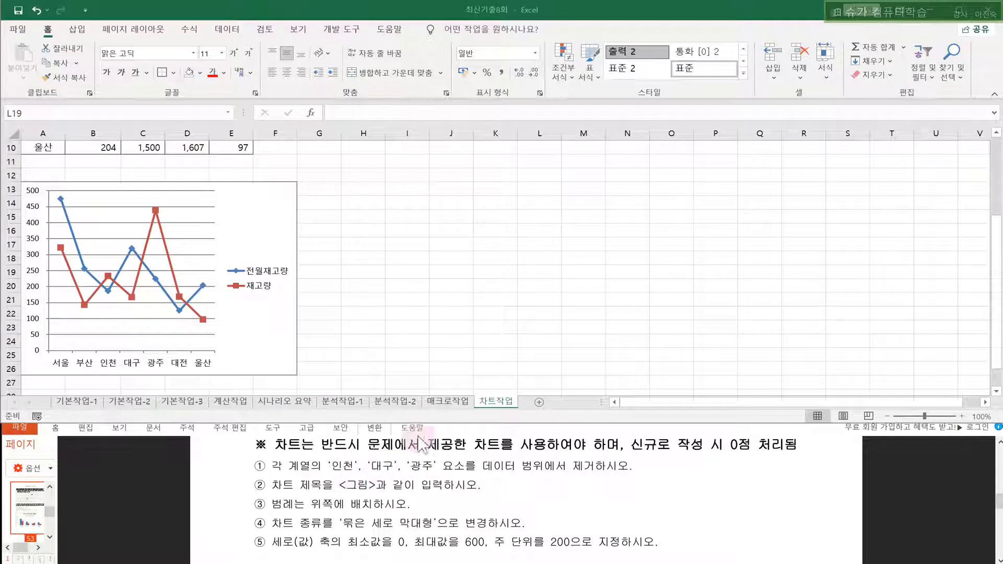
- Filter the line chart's categories to exclude 인천, 대구 and 광주, keeping 서울, 부산, 대전 and 울산
click(270, 230)
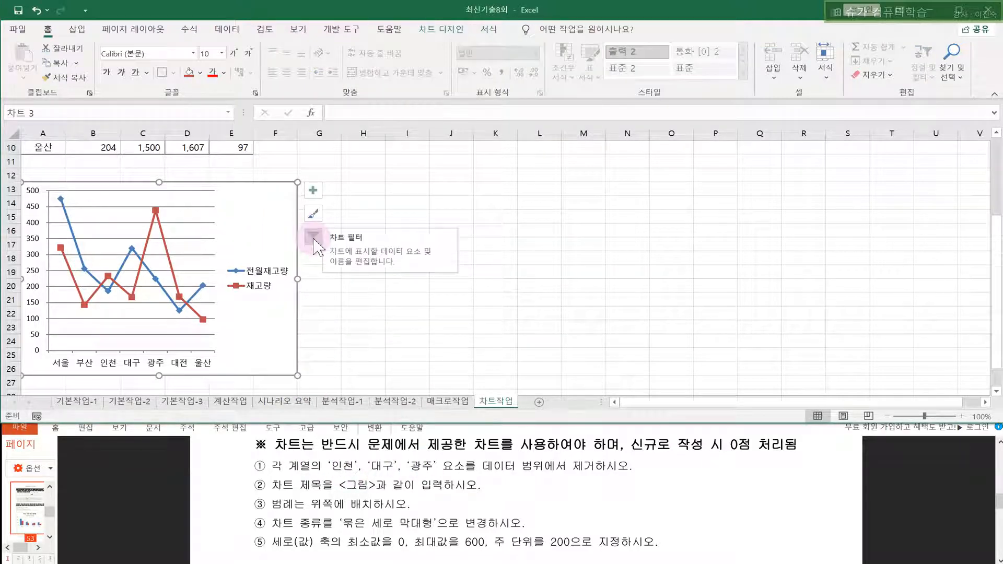
click(315, 243)
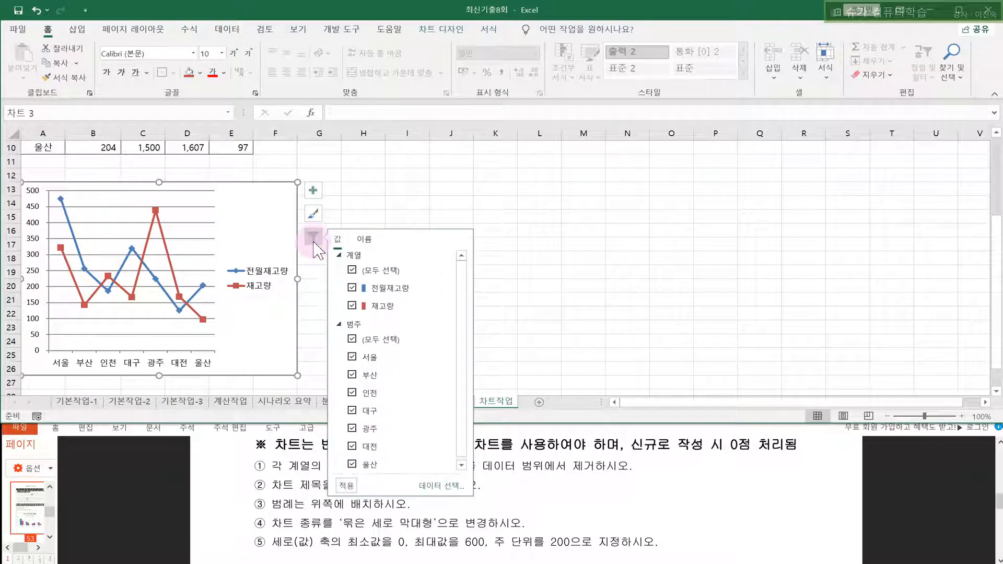
click(349, 391)
click(352, 411)
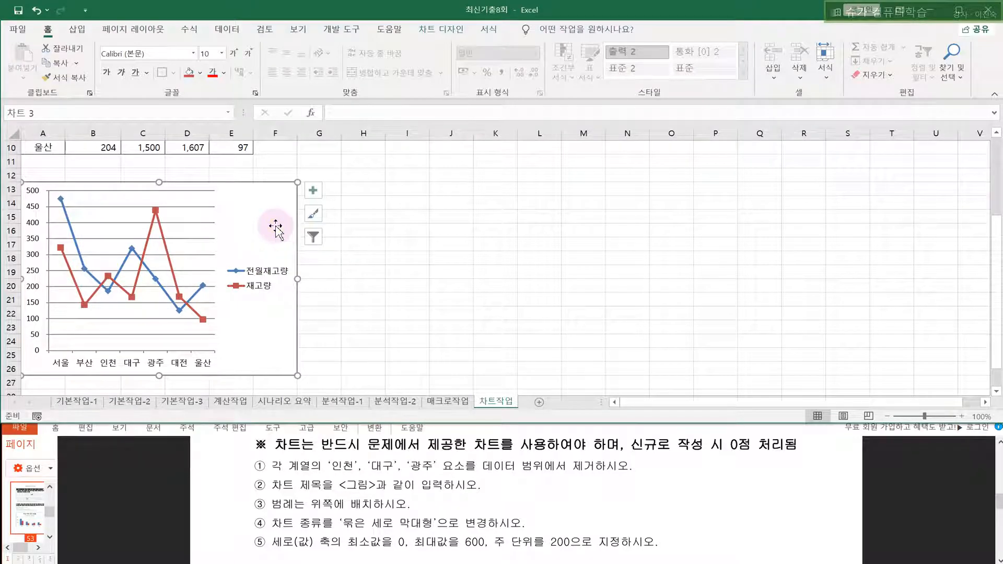
click(313, 236)
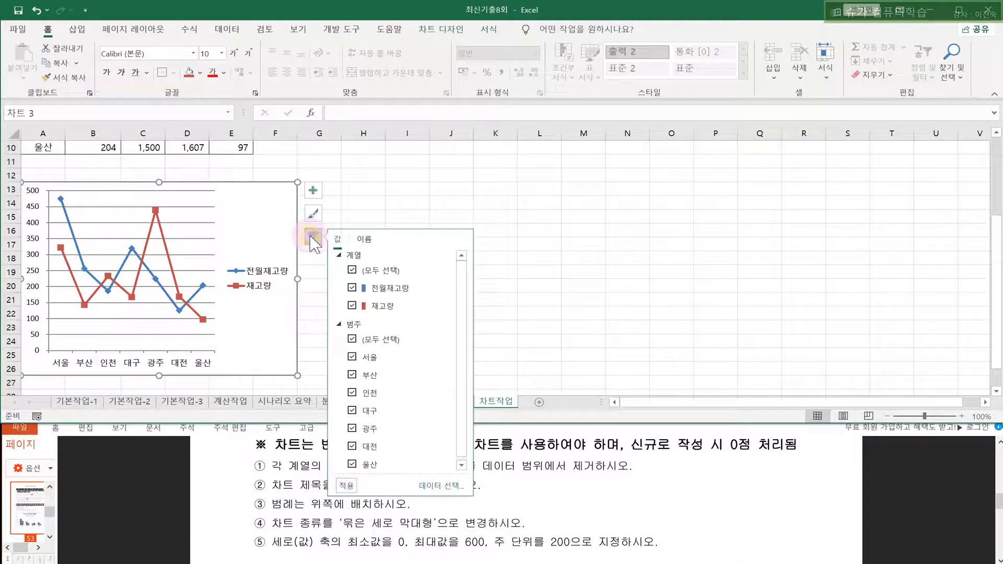
click(351, 393)
click(352, 412)
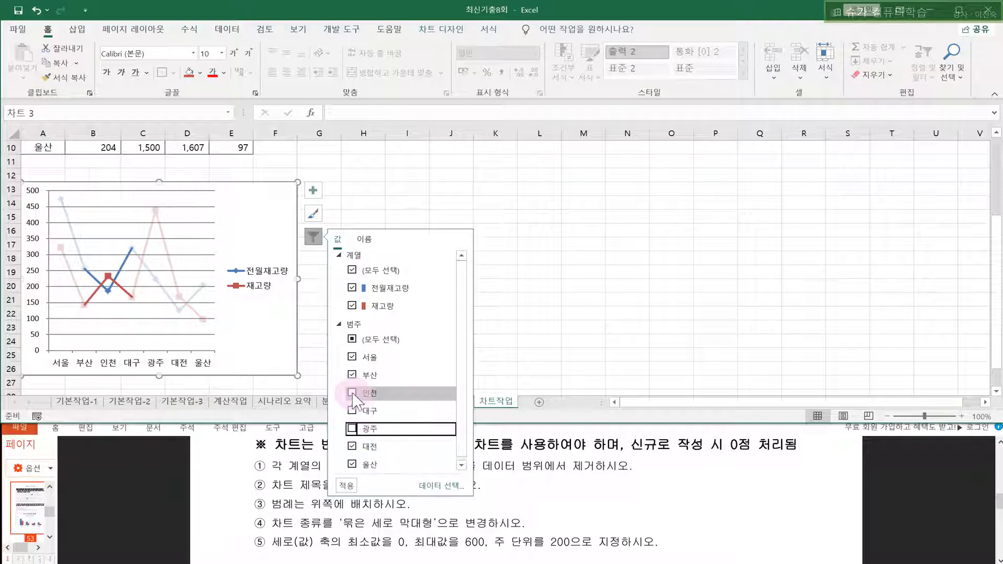
click(346, 486)
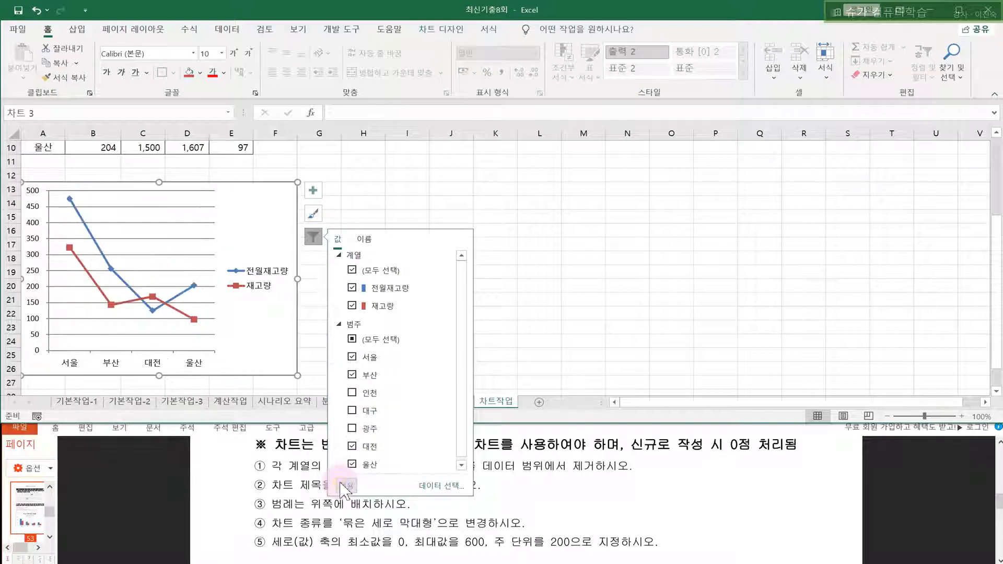
click(269, 349)
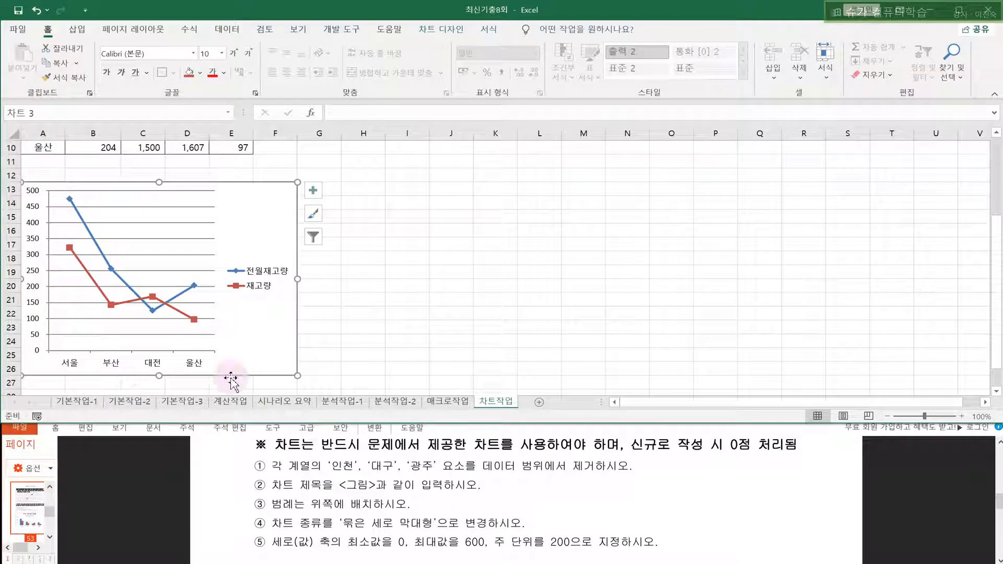
click(353, 472)
- Add a chart title element to the chart
scroll(350, 475, down, 5)
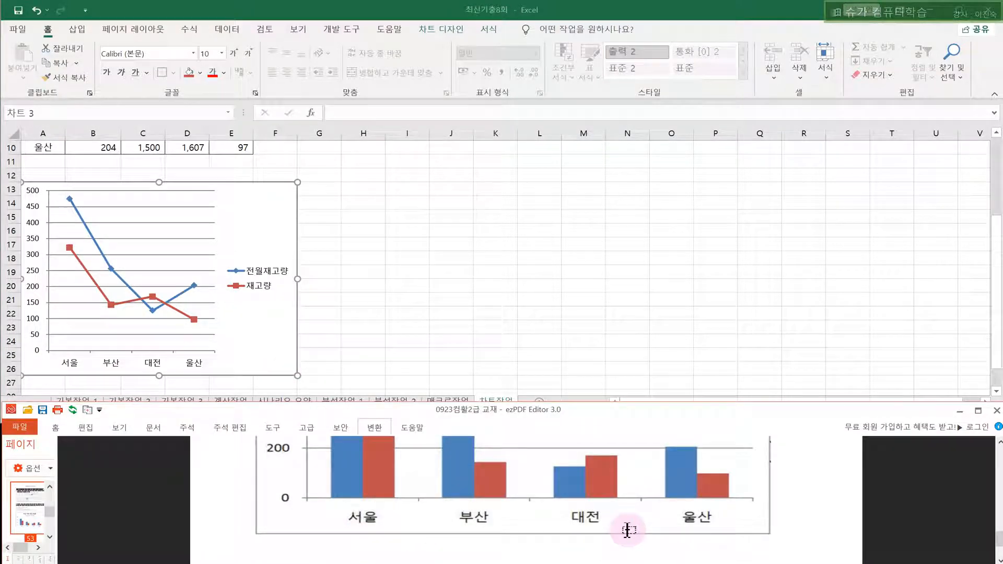
click(287, 251)
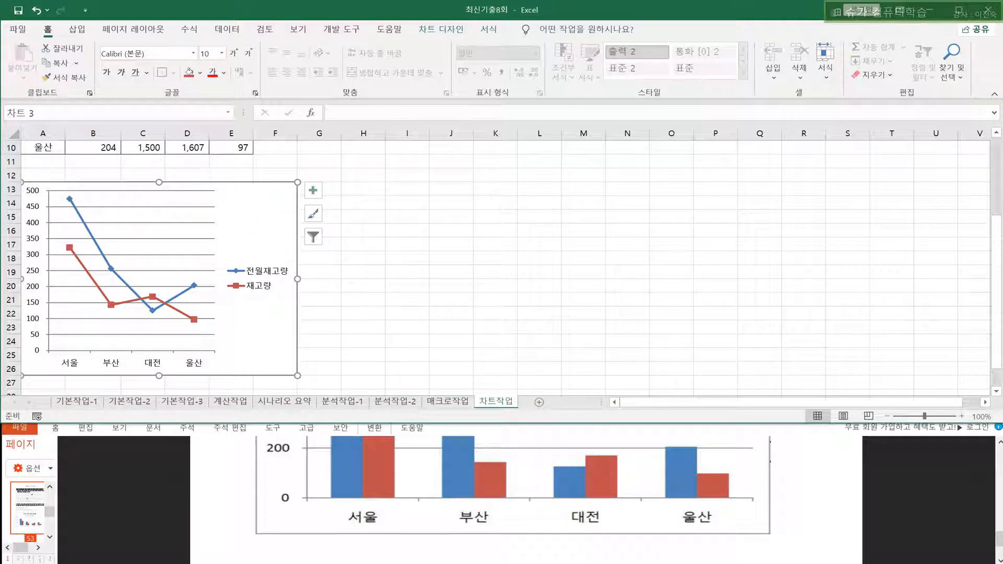
scroll(276, 484, up, 5)
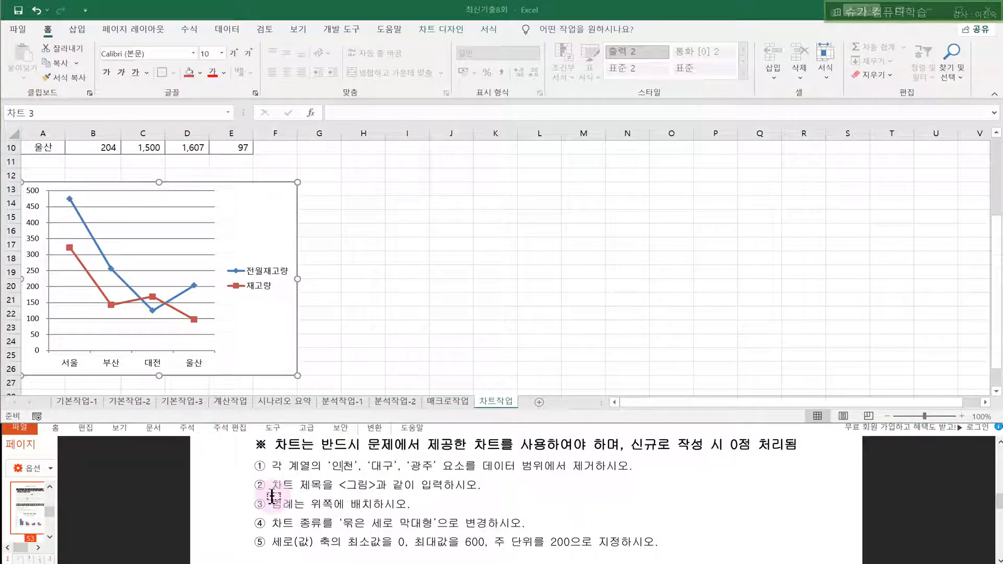
click(255, 228)
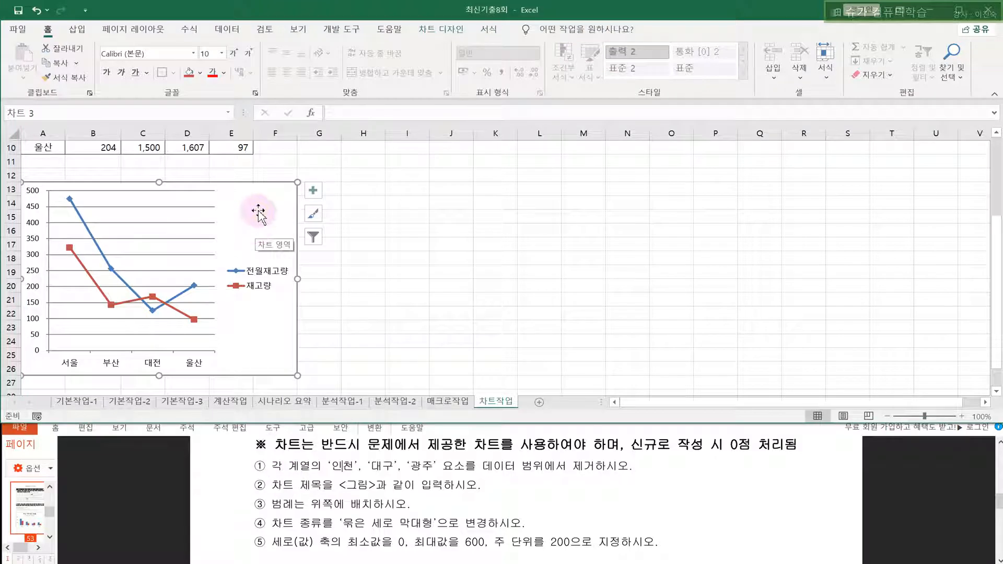
click(314, 191)
click(340, 234)
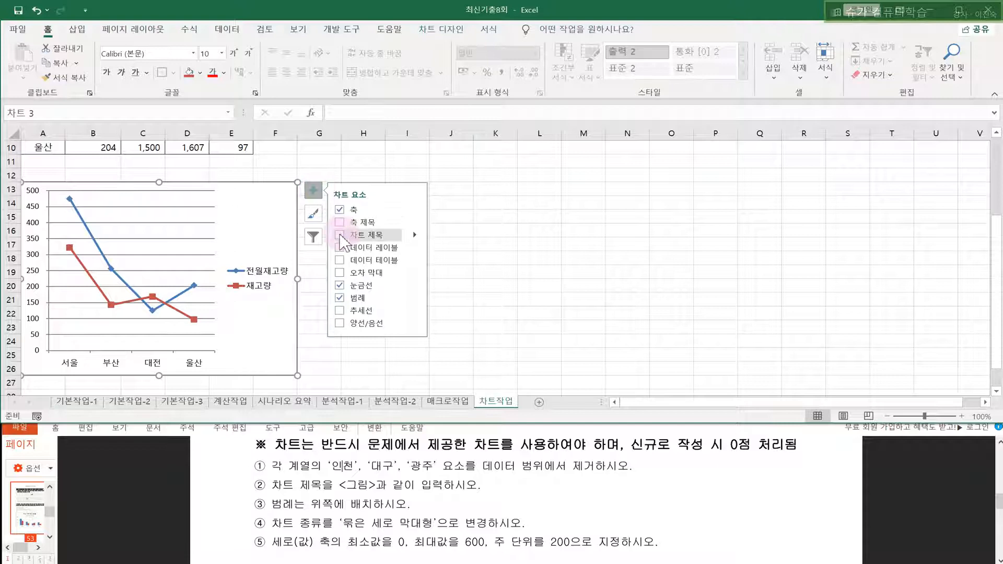
- Replace the placeholder title 차트 제목 with '주요 지역 재고 현황'
click(142, 201)
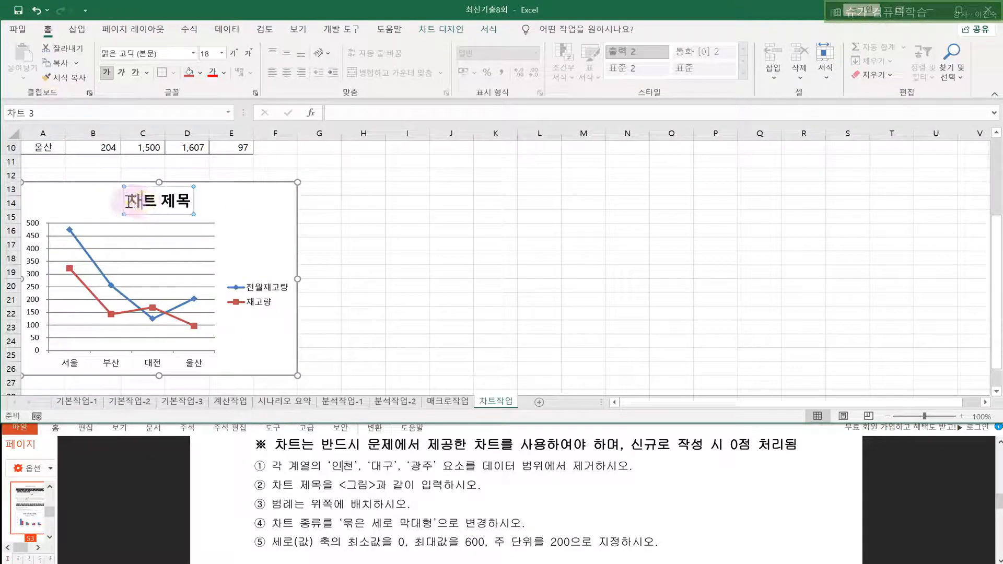
drag(129, 201, 203, 206)
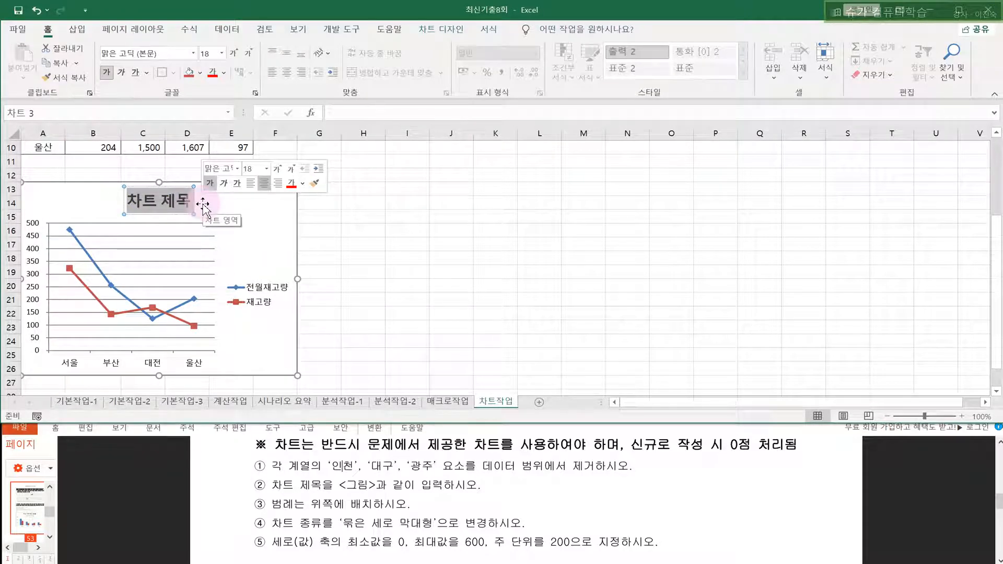
click(515, 444)
scroll(470, 442, down, 3)
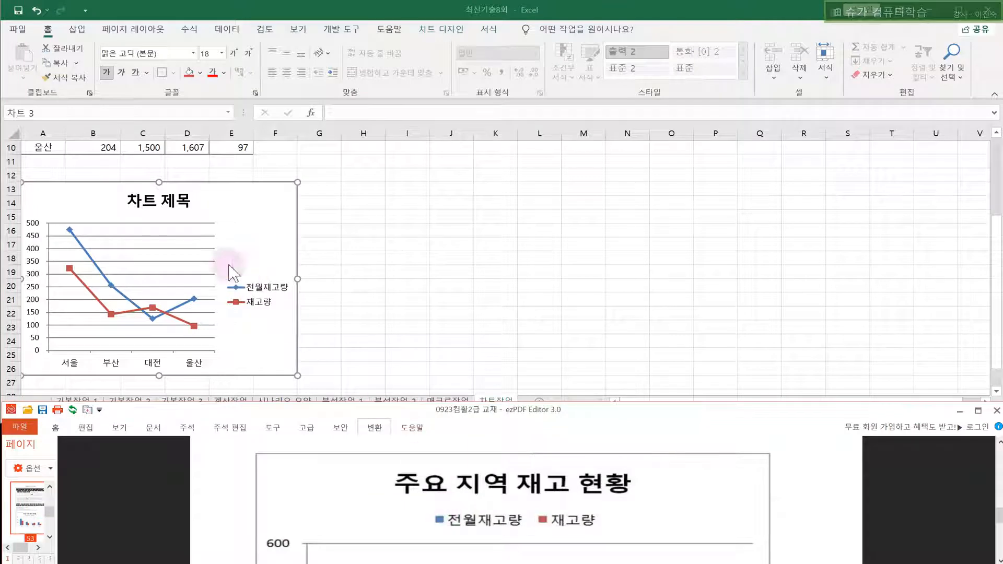
click(242, 280)
text(주)
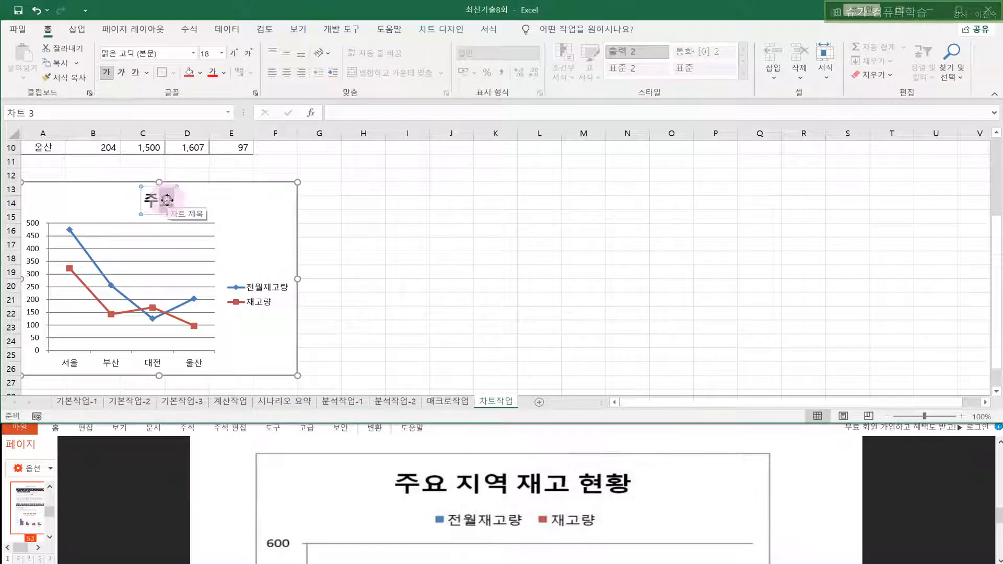
text(요 지)
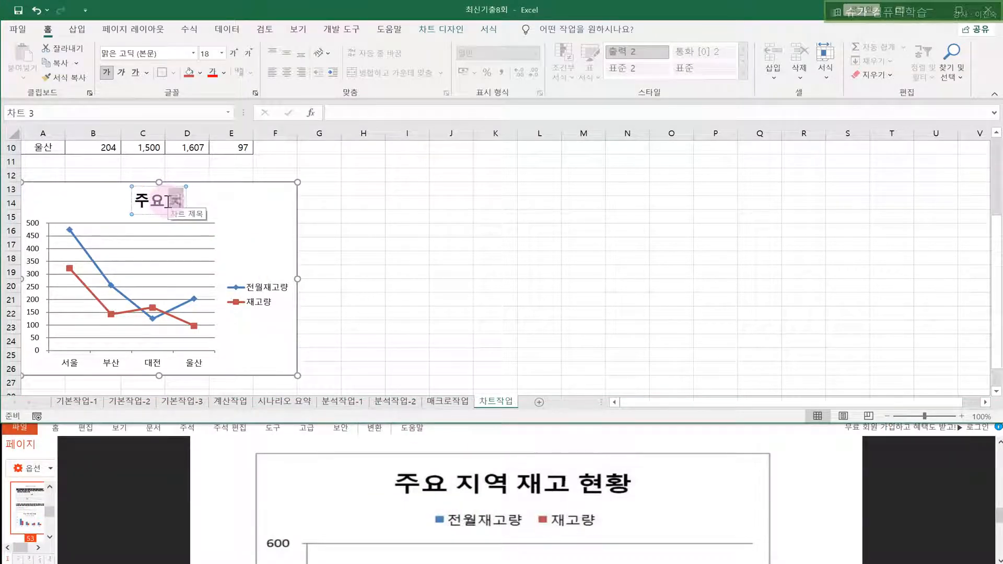
text(역 재고 현호)
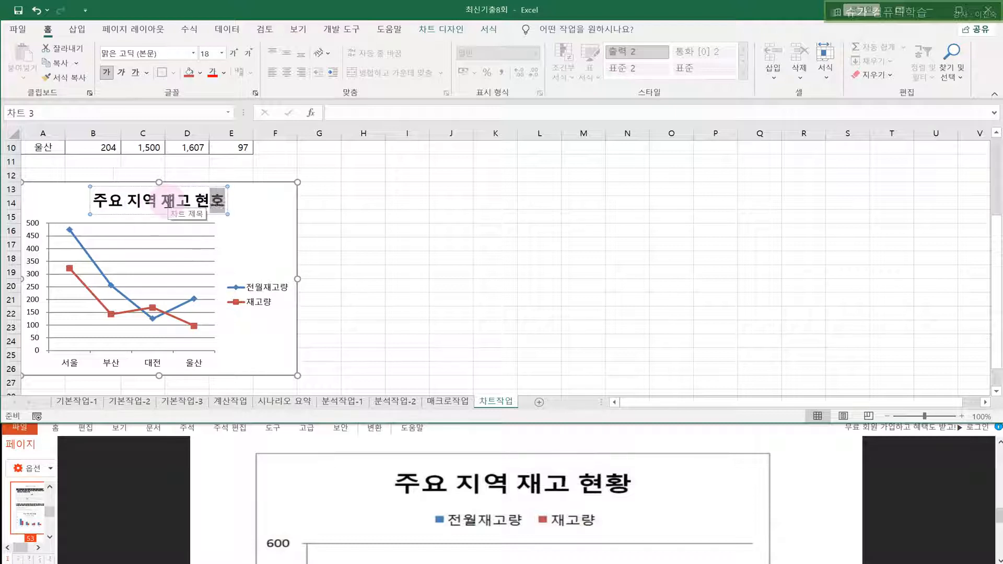
click(463, 460)
scroll(463, 462, up, 3)
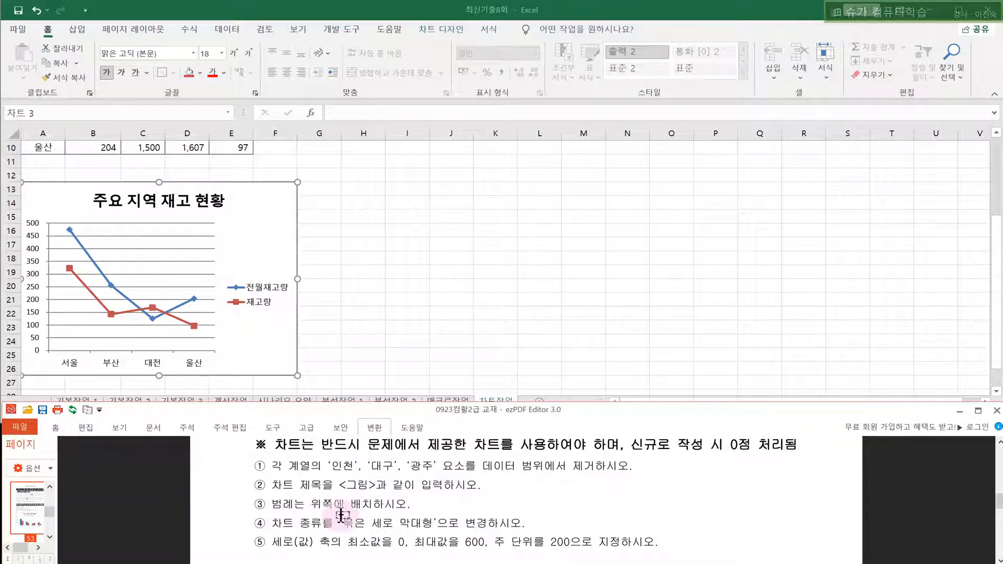
- Set the legend position to 위쪽 (top) in the 범례 서식 pane
click(264, 299)
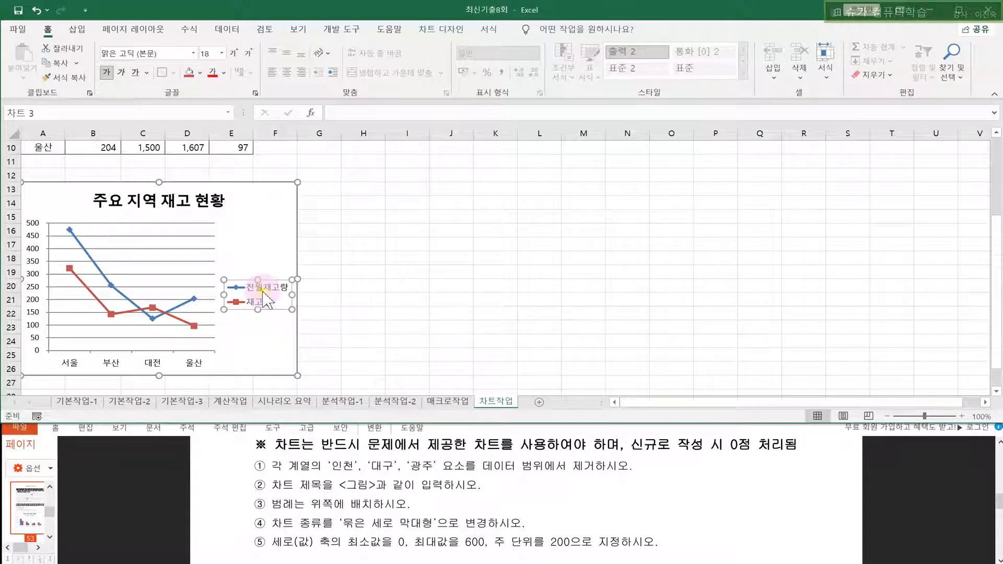
right_click(264, 299)
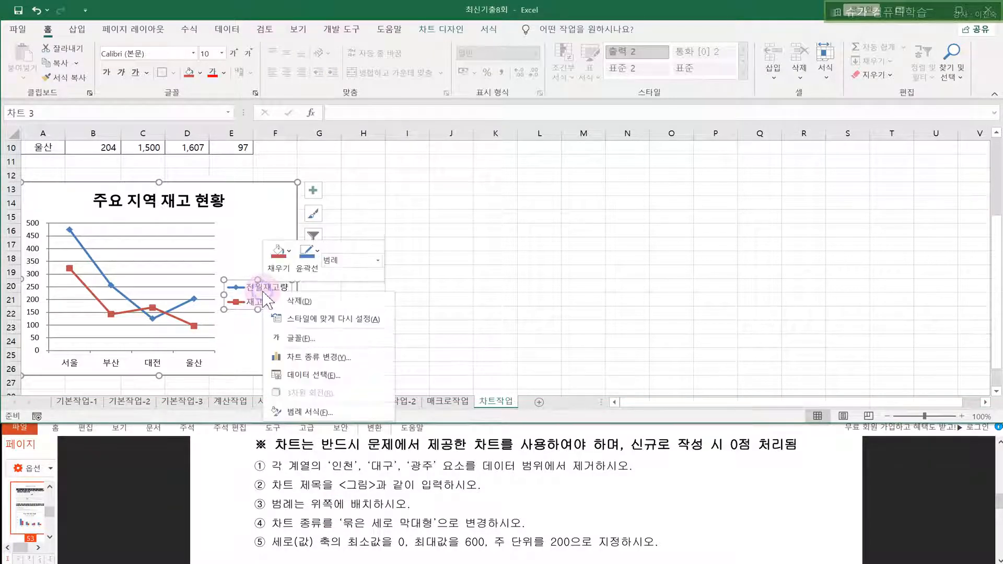
click(304, 412)
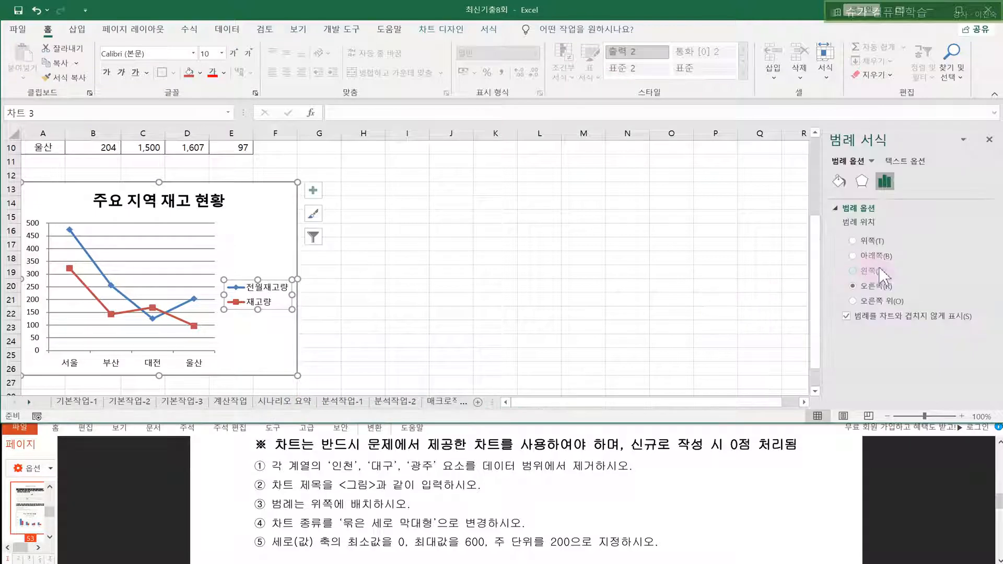
click(862, 241)
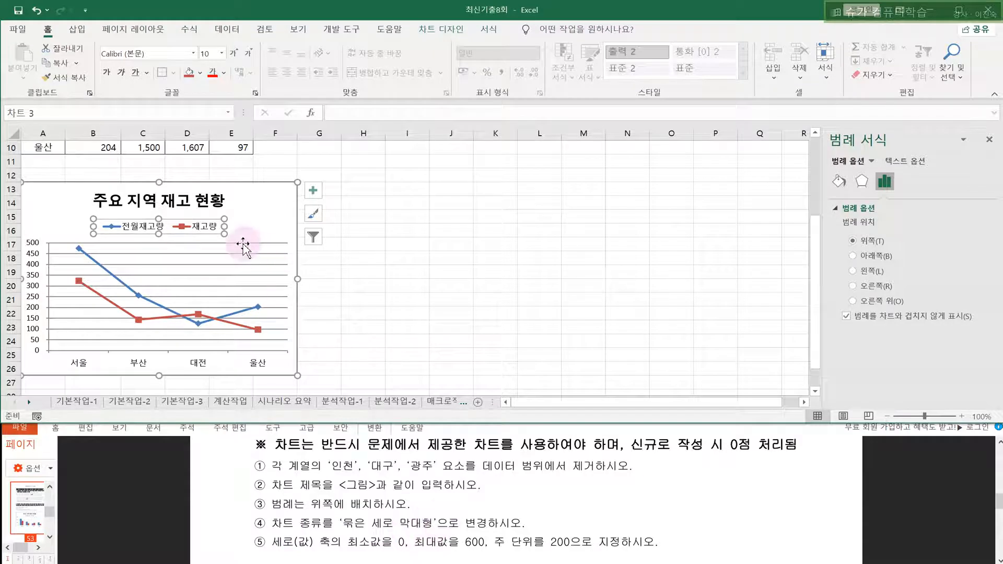
click(134, 299)
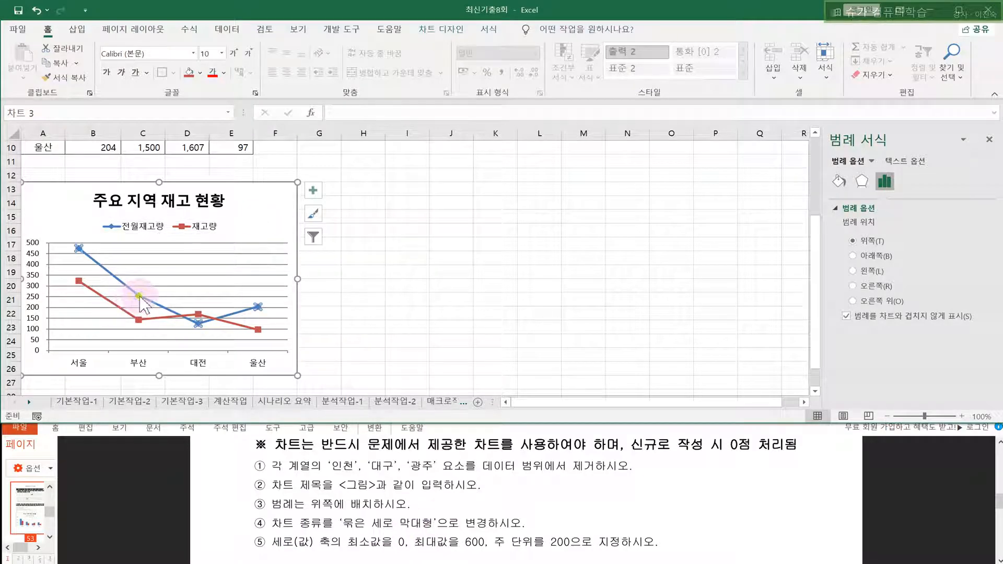
click(256, 213)
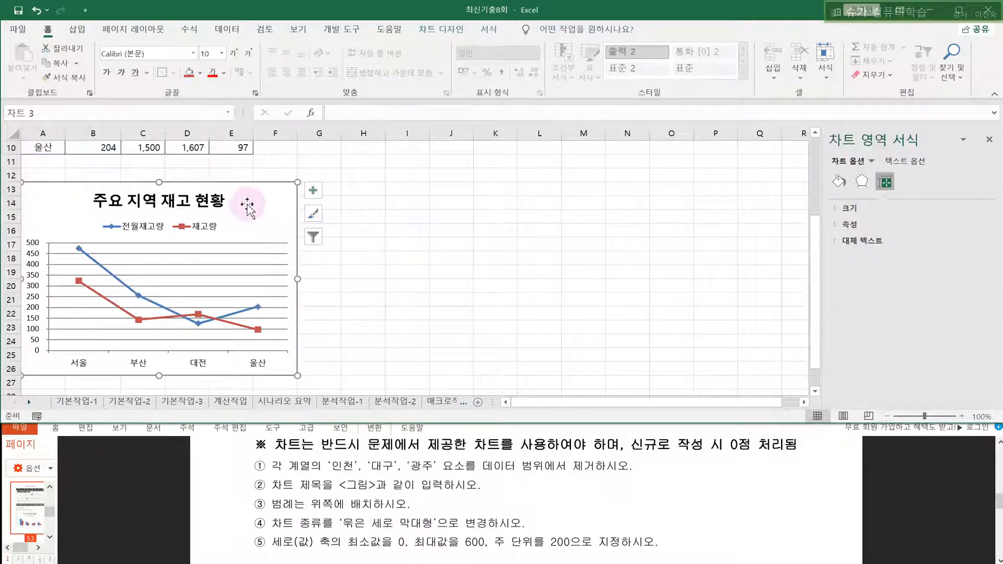
- Change the chart type from line to 세로 막대형 > 묶은 세로 막대형 (clustered column)
right_click(252, 204)
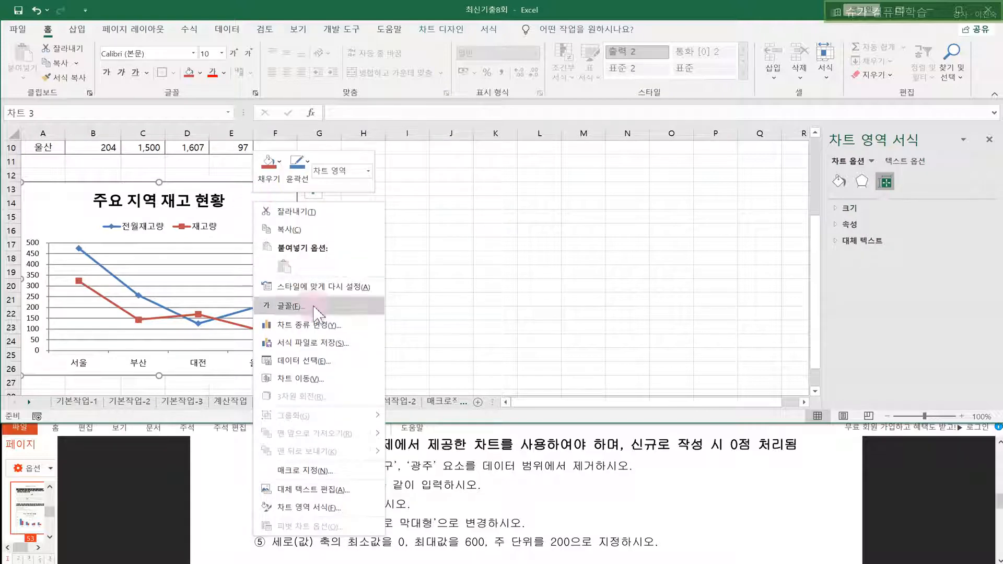
click(293, 327)
click(347, 105)
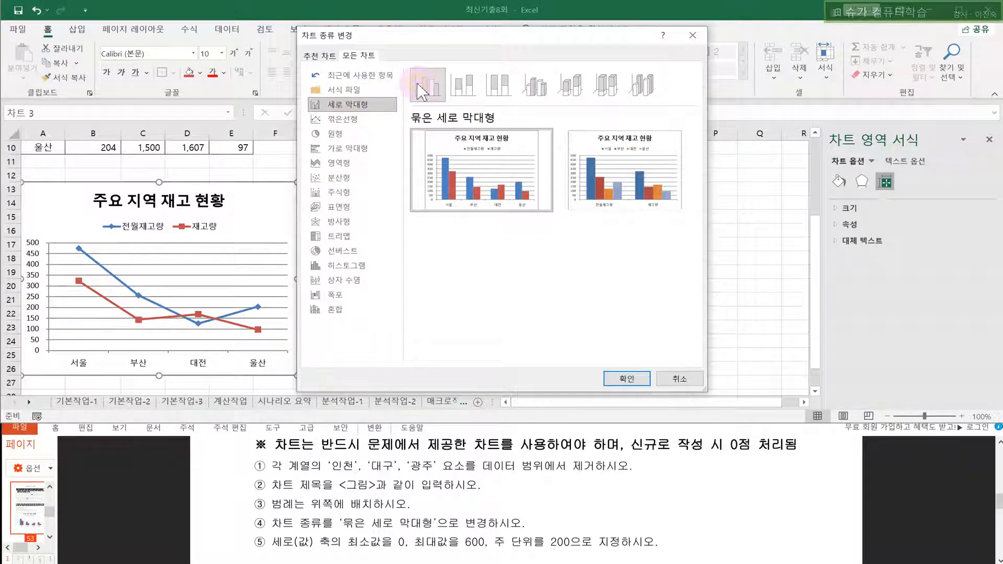
click(626, 379)
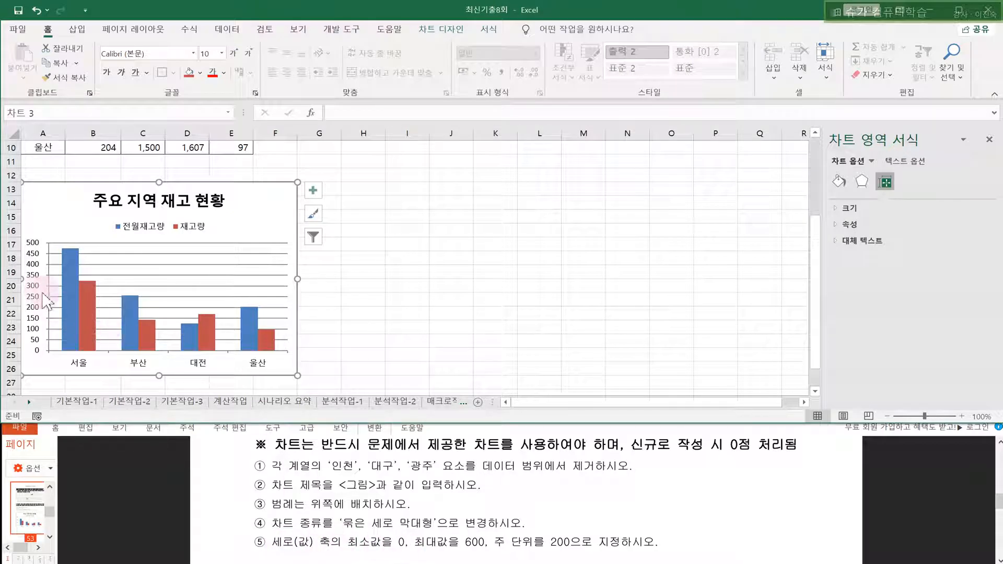
click(34, 250)
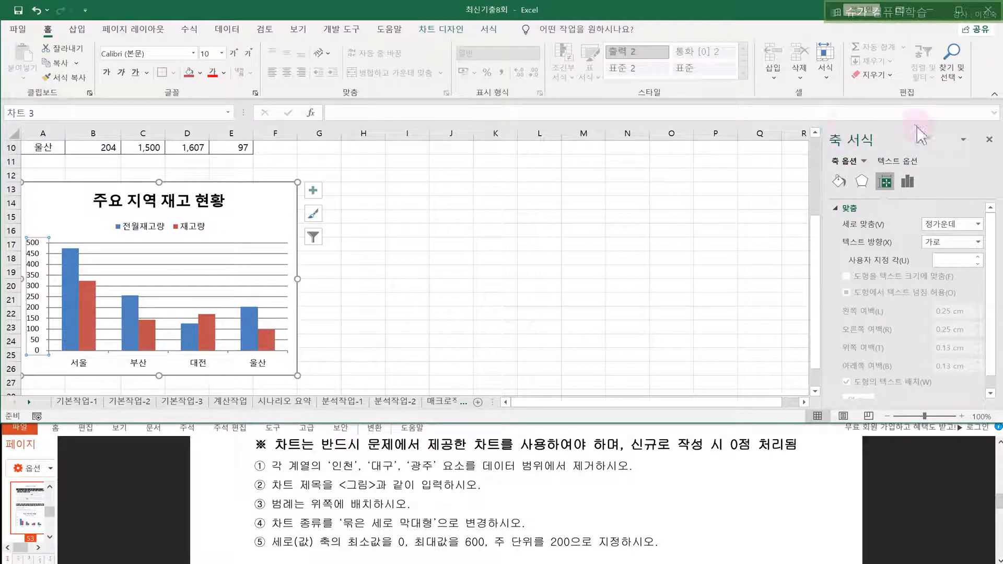
- Change the value axis maximum bound from 500 to 600 in 축 서식
click(989, 139)
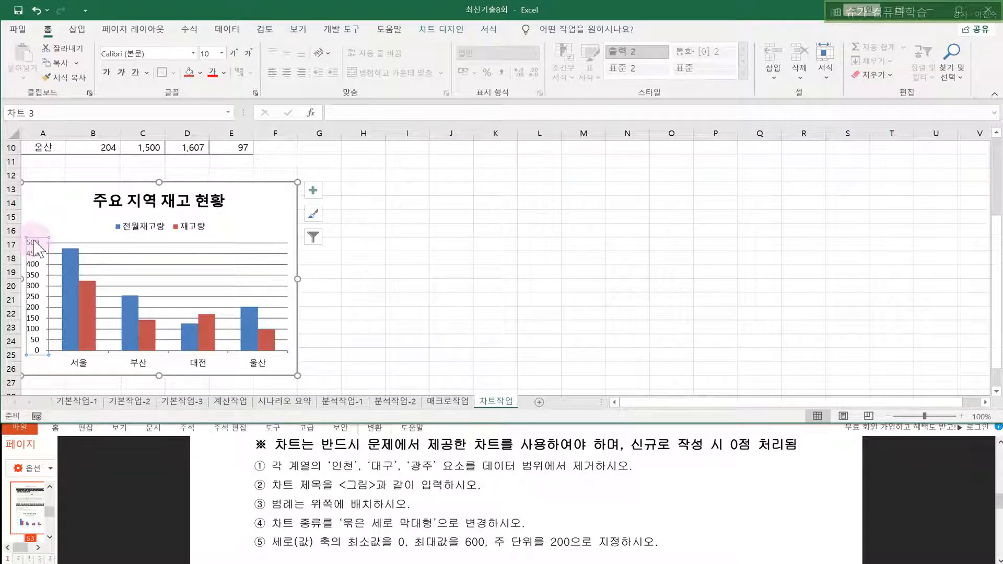
right_click(34, 246)
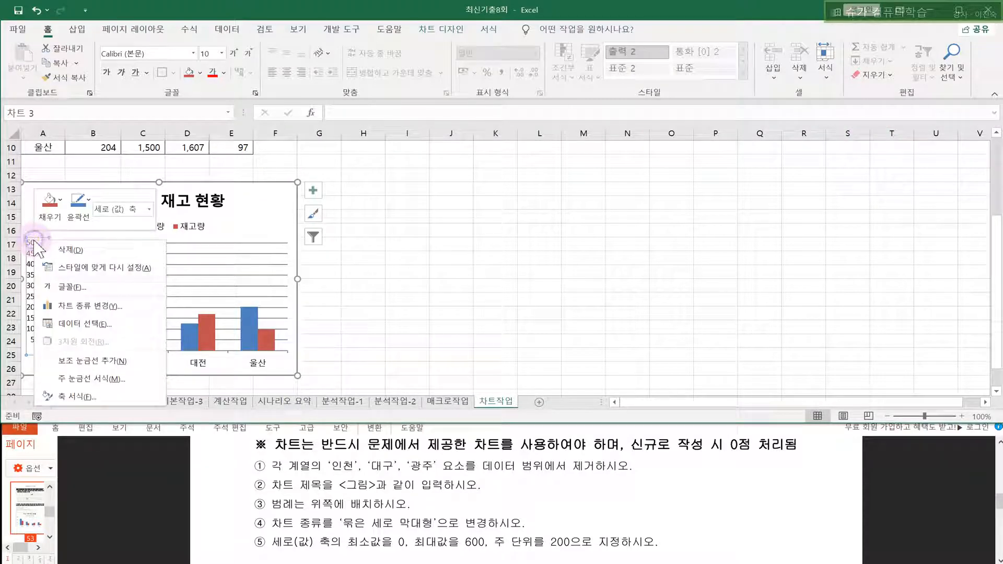
click(71, 397)
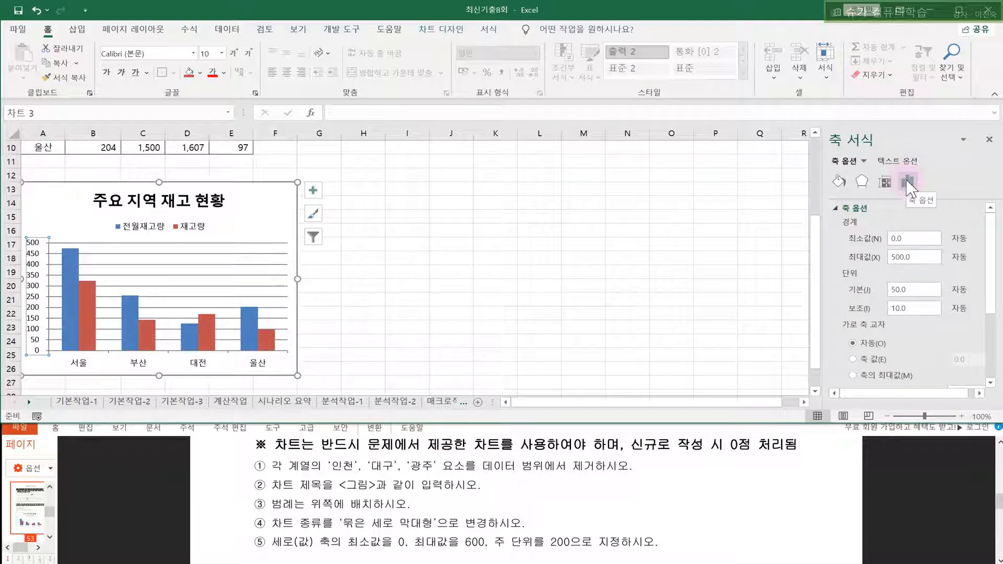
click(851, 209)
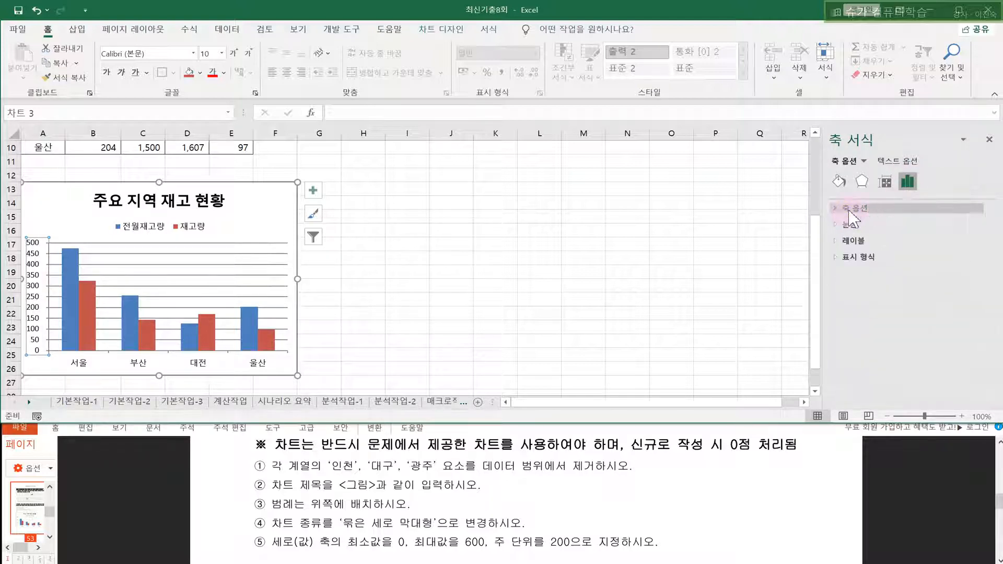
click(851, 210)
drag(929, 257, 857, 264)
text(60)
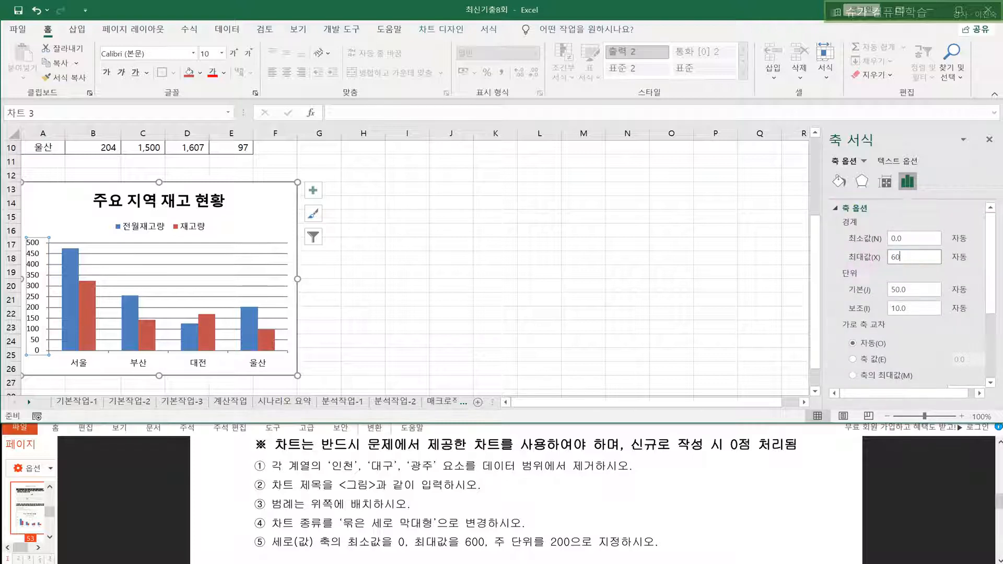
text(0)
key(Return)
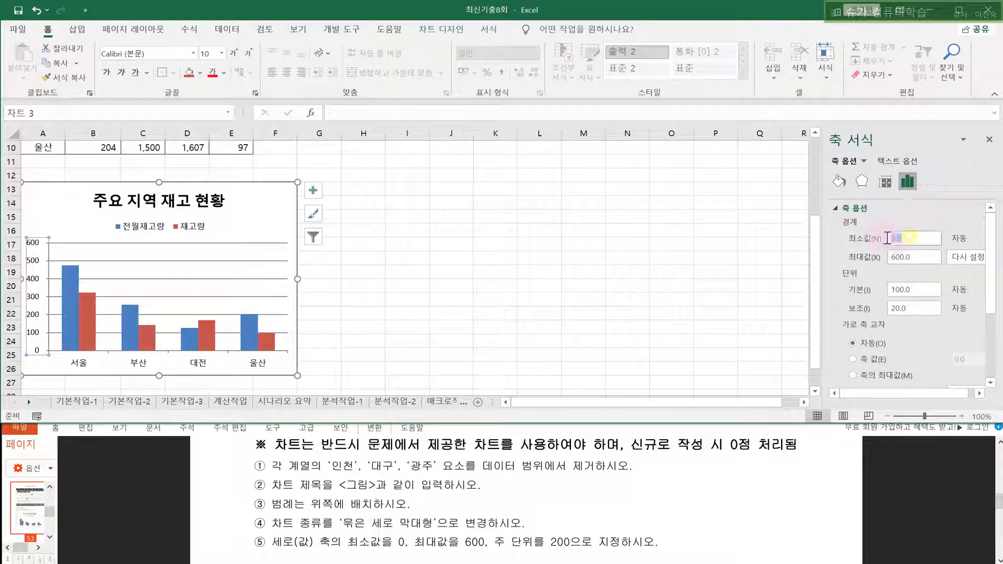
- Set the axis major unit to 200 and compare the chart with the reference
click(916, 290)
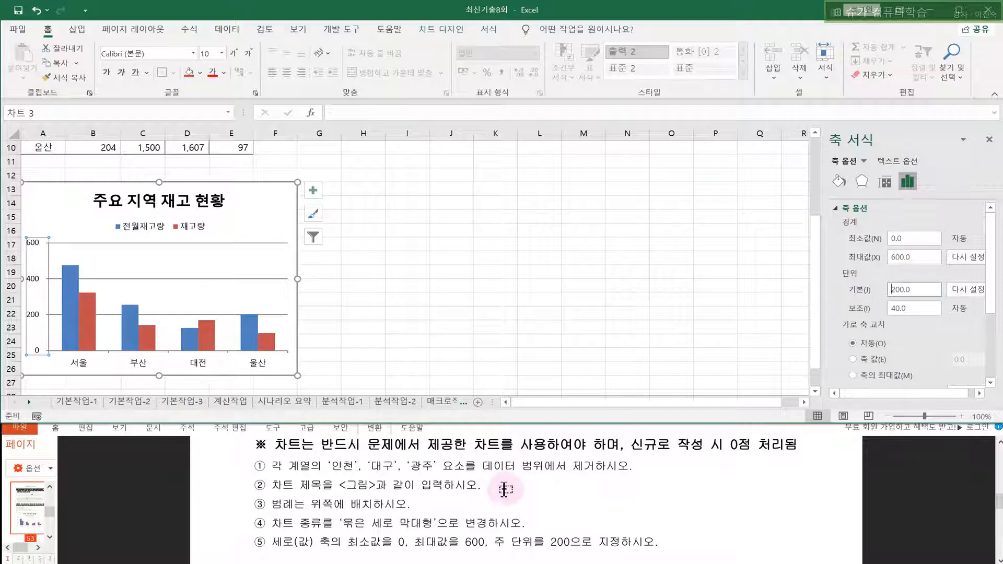
click(520, 507)
scroll(520, 507, down, 10)
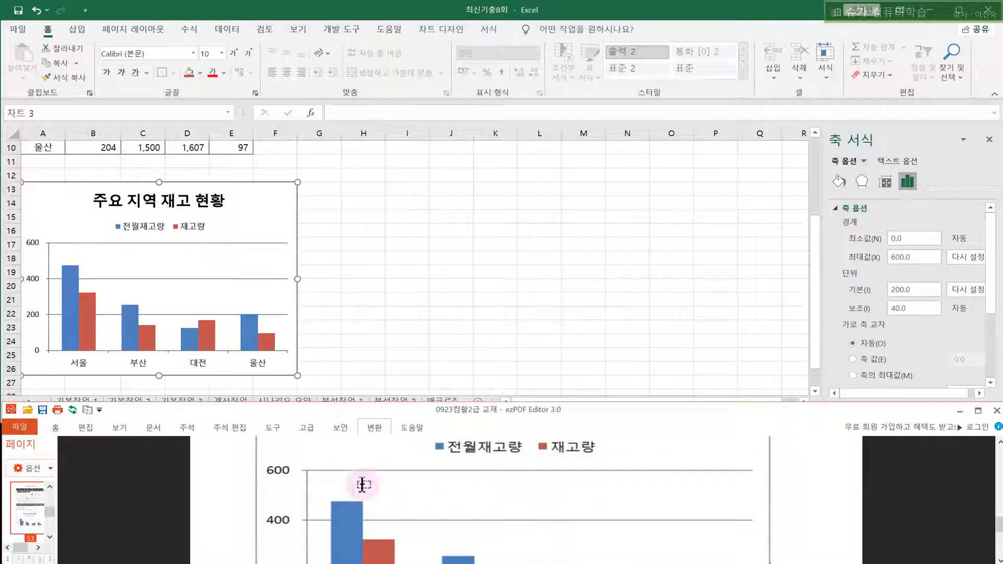
scroll(436, 387, down, 3)
scroll(385, 486, down, 1)
scroll(418, 385, up, 5)
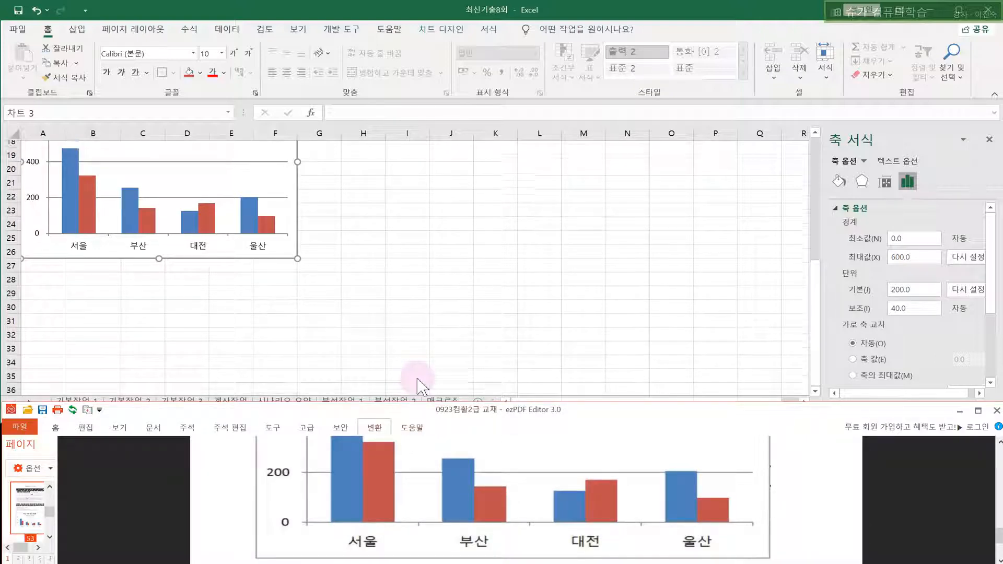
click(446, 281)
scroll(446, 281, down, 2)
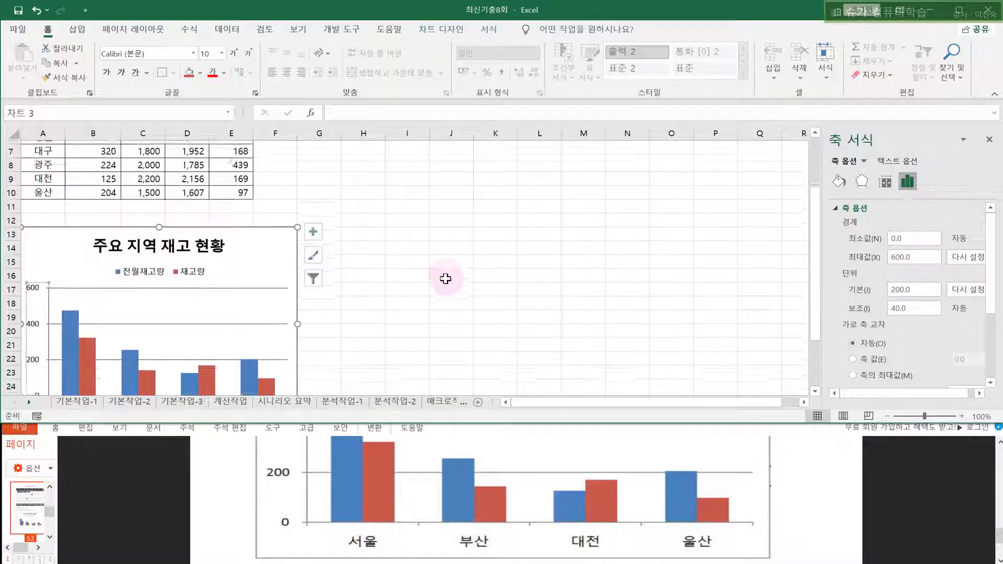
click(268, 224)
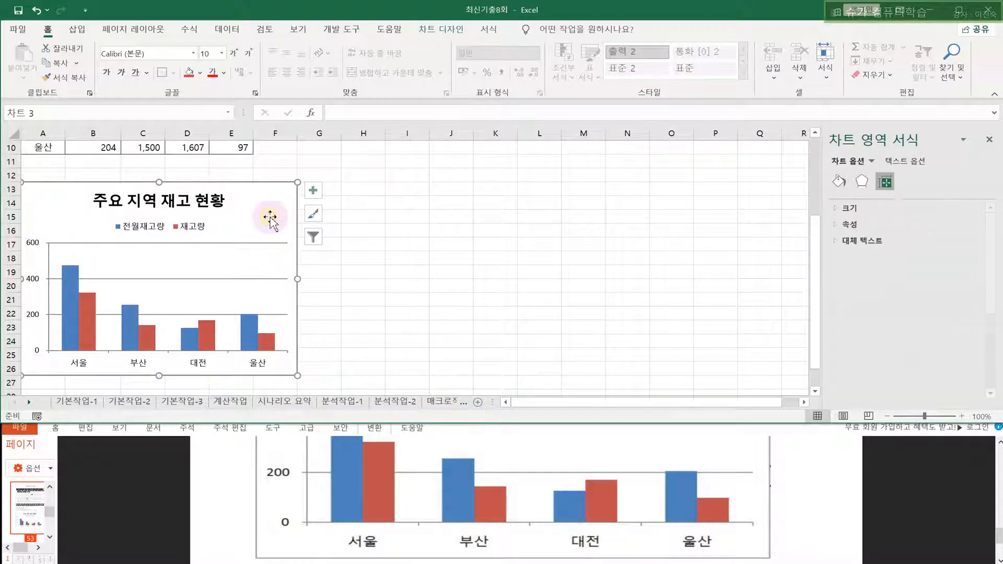
click(454, 229)
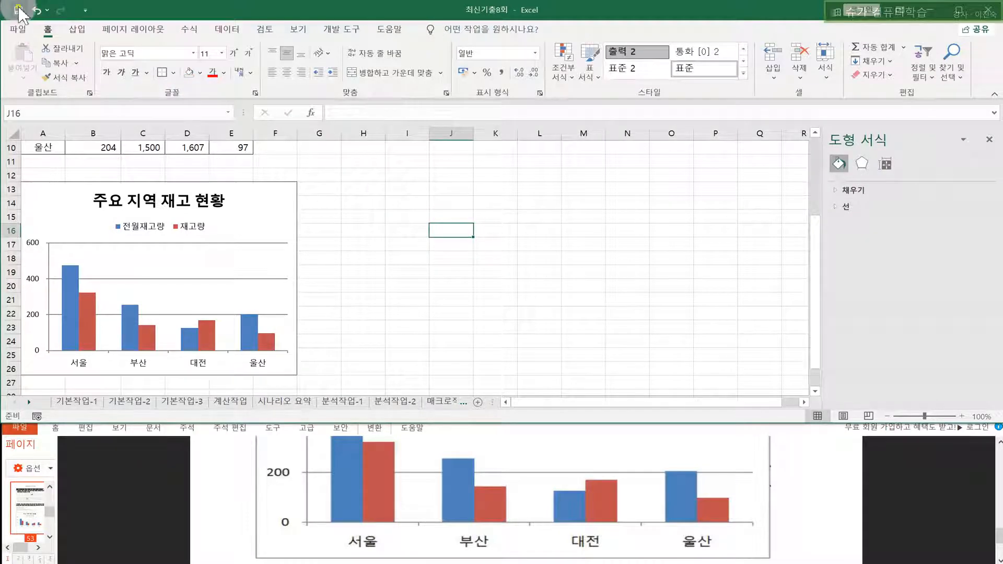